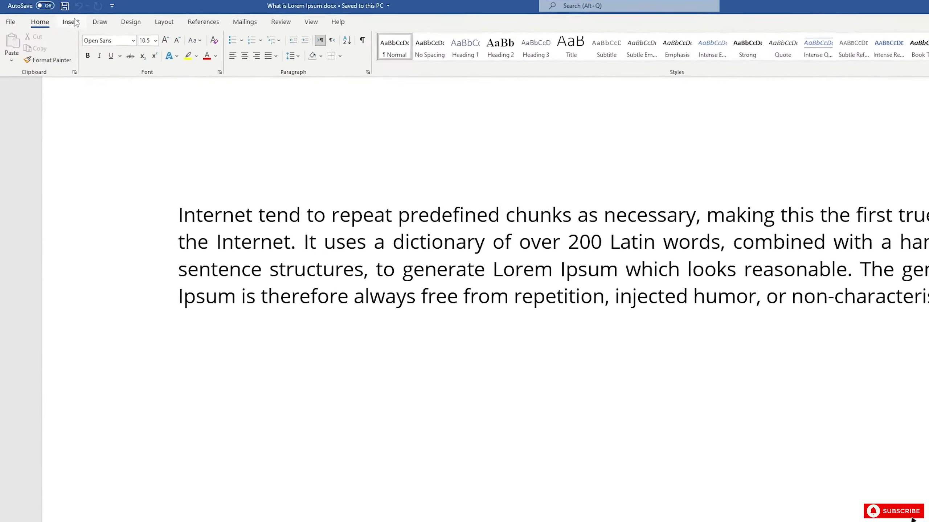
Open the Insert Picture browser from Insert > Pictures > This Device
left_click(53, 17)
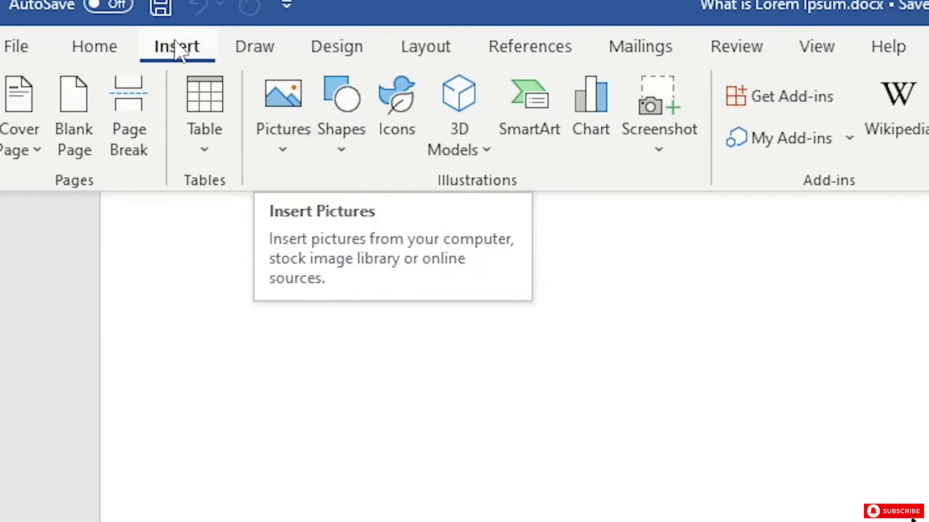
left_click(283, 154)
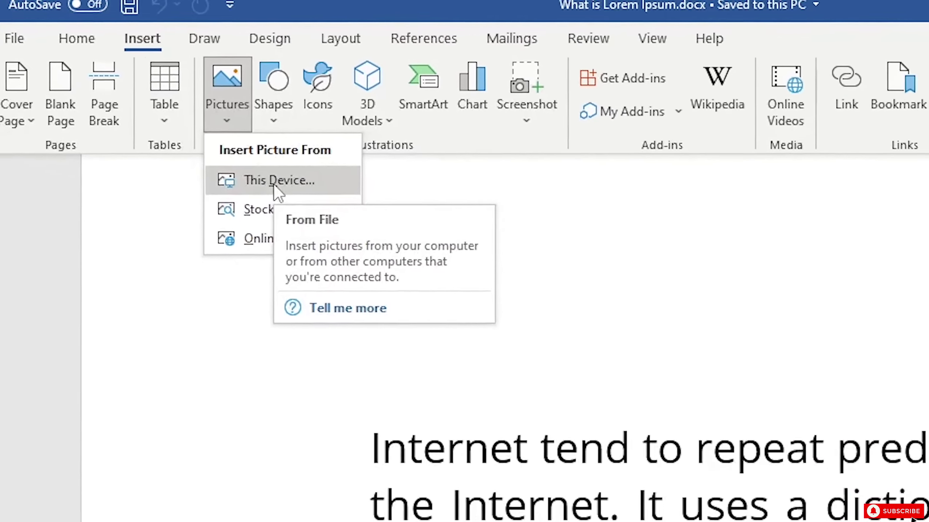
left_click(153, 107)
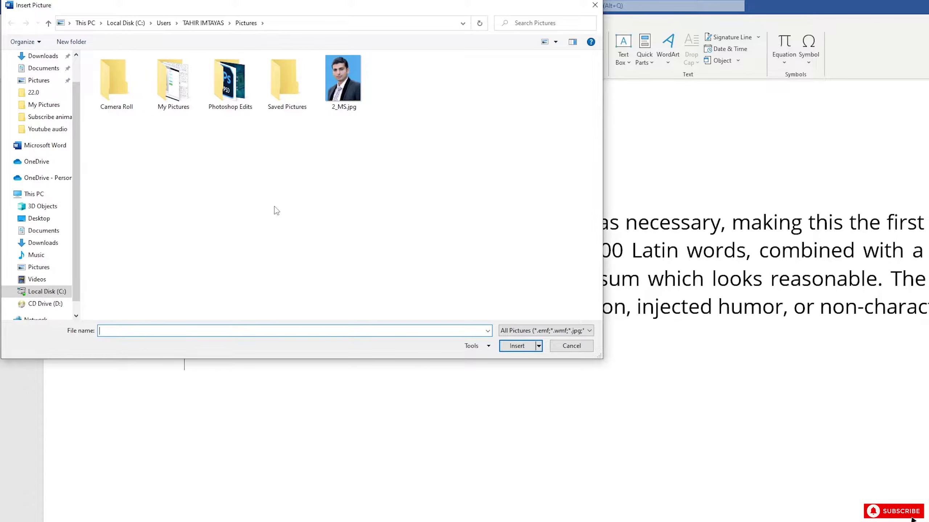
left_click(566, 349)
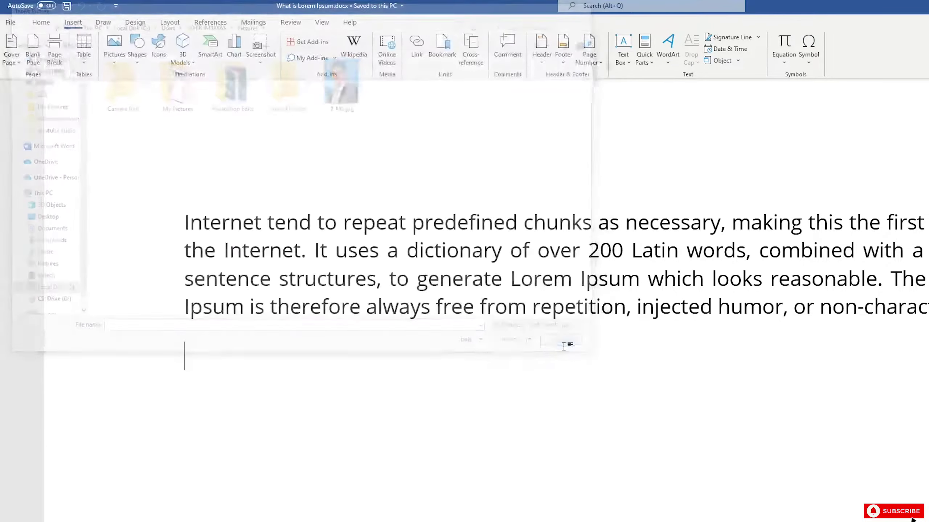
left_click(114, 51)
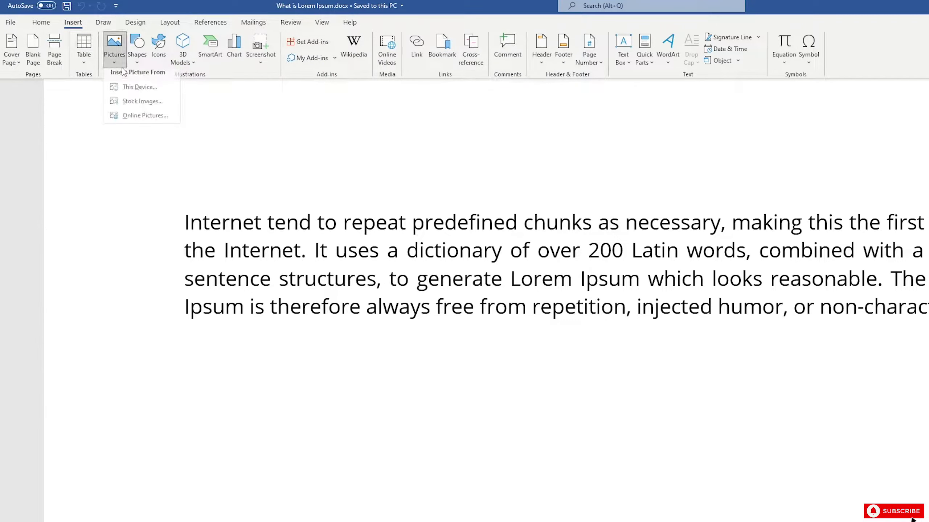
left_click(140, 107)
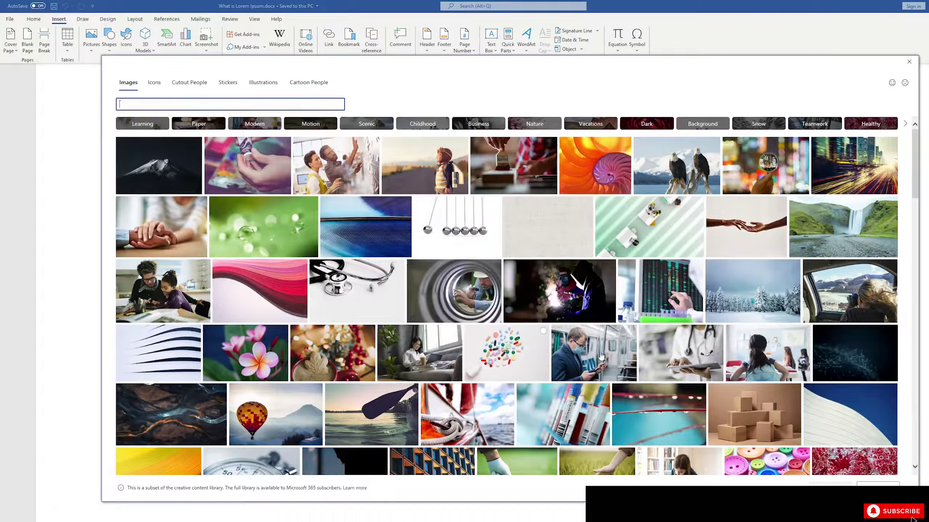
left_click(909, 62)
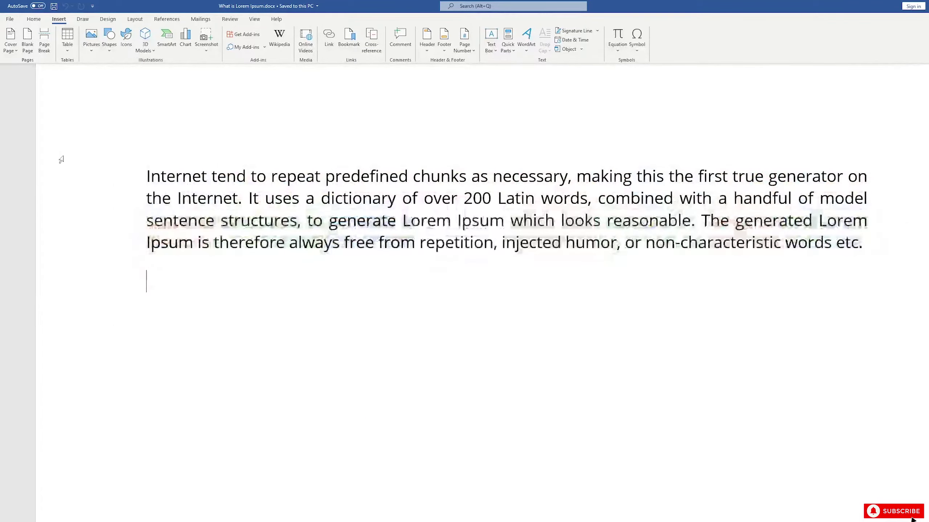
left_click(92, 51)
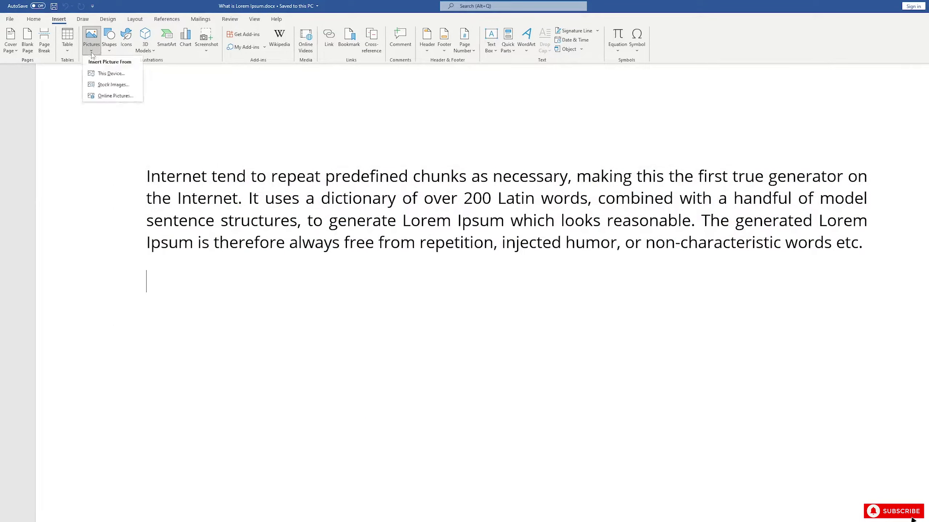
left_click(107, 96)
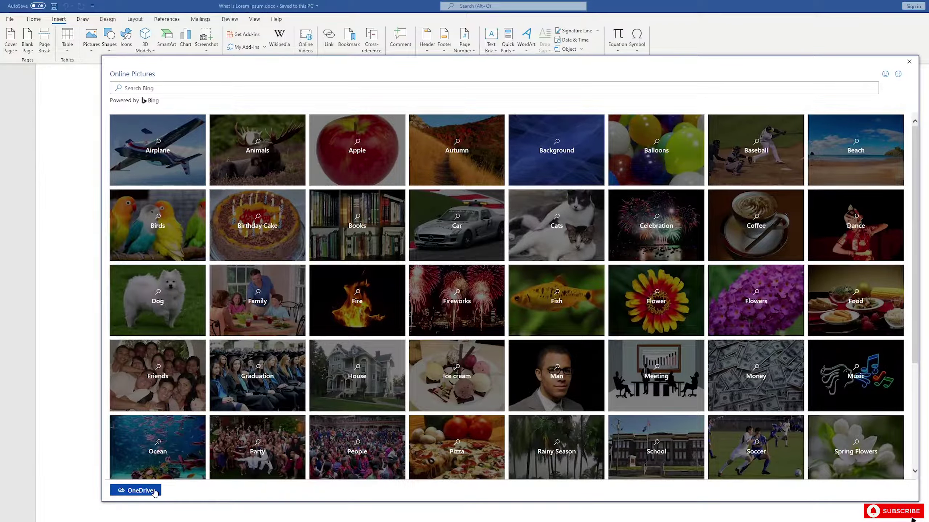
left_click(909, 61)
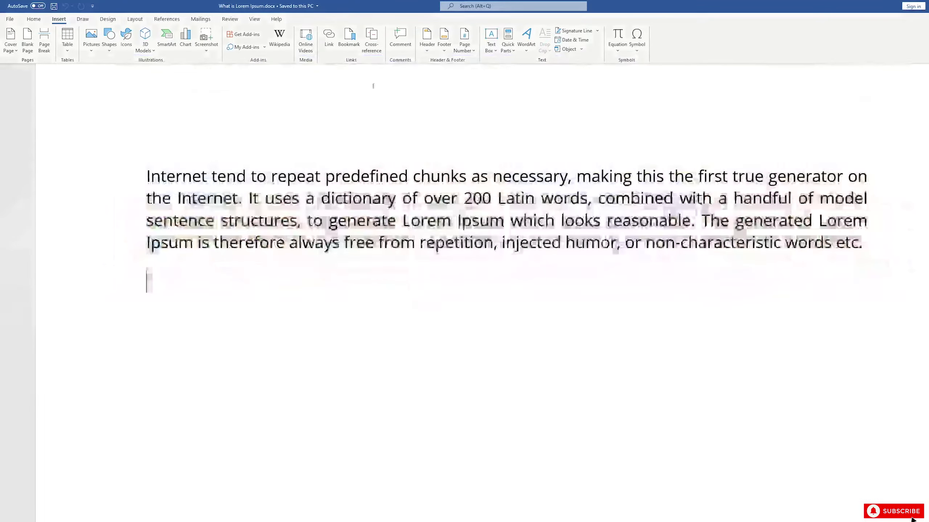
left_click(91, 54)
Insert 2_MS.jpg from the Pictures folder below the Lorem Ipsum paragraph
left_click(111, 73)
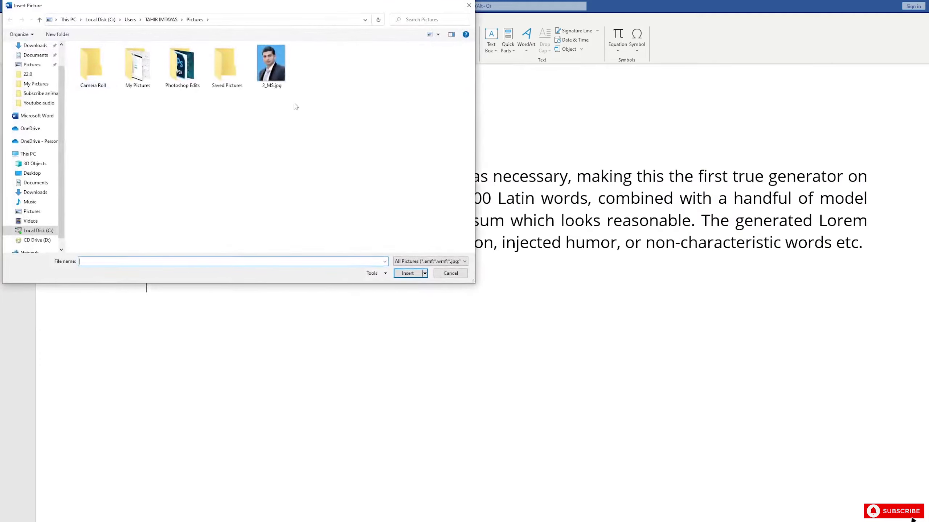
left_click(271, 76)
left_click(411, 274)
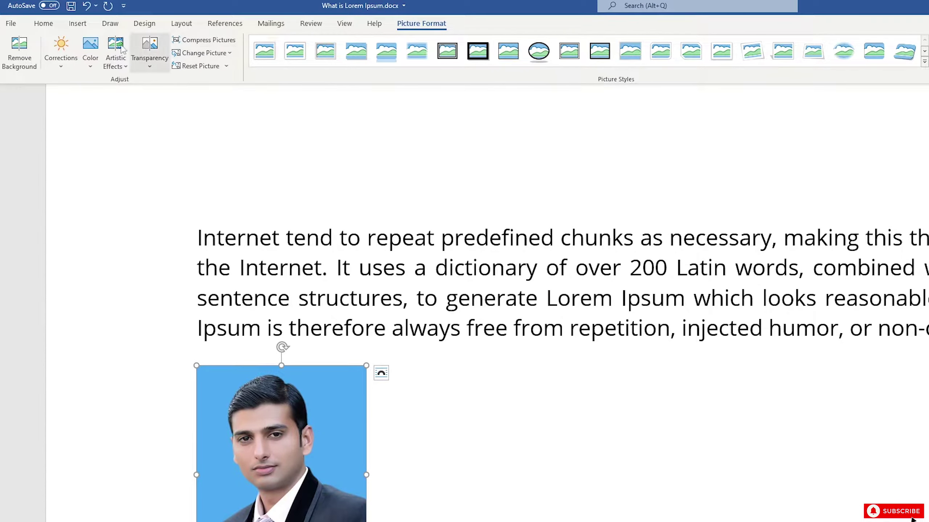
left_click(68, 23)
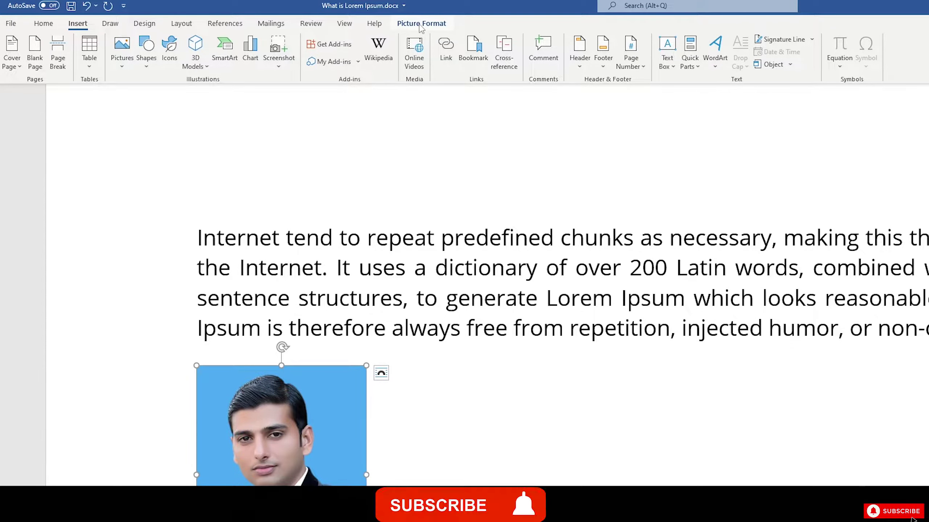
left_click(421, 26)
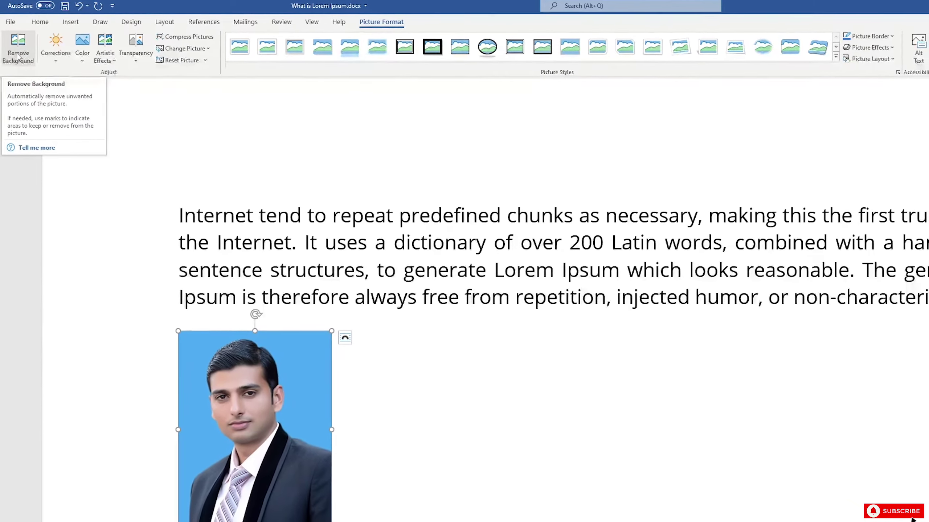
Start Remove Background on the portrait photo so its blue backdrop is marked for removal
left_click(17, 55)
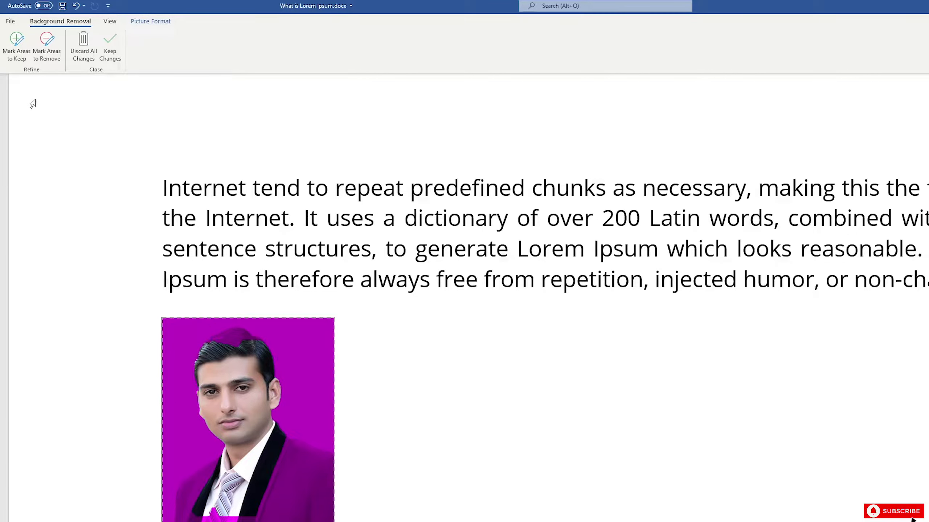
Mark the top of the hair as an area to keep
left_click(20, 55)
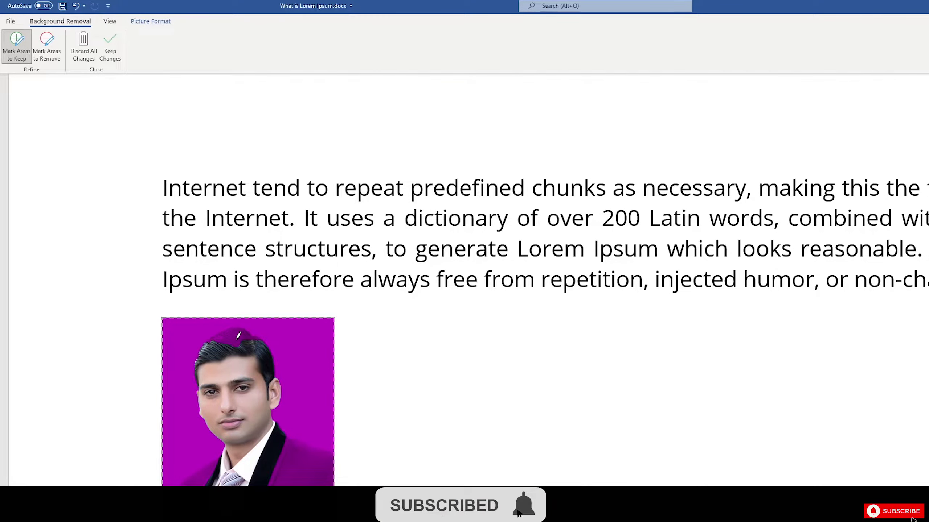
mouse_move(239, 340)
left_mouse_down()
mouse_move(216, 338)
mouse_move(227, 331)
left_mouse_up()
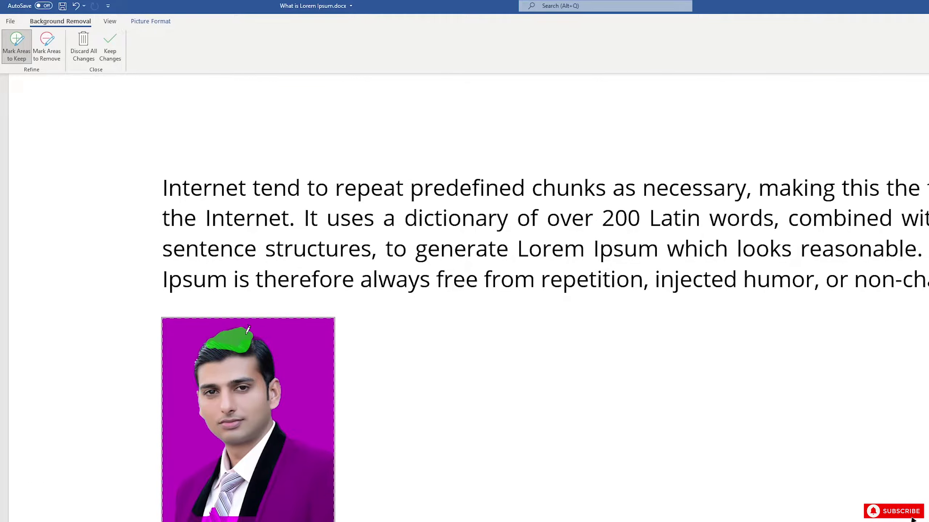
left_click_drag(244, 338, 257, 365)
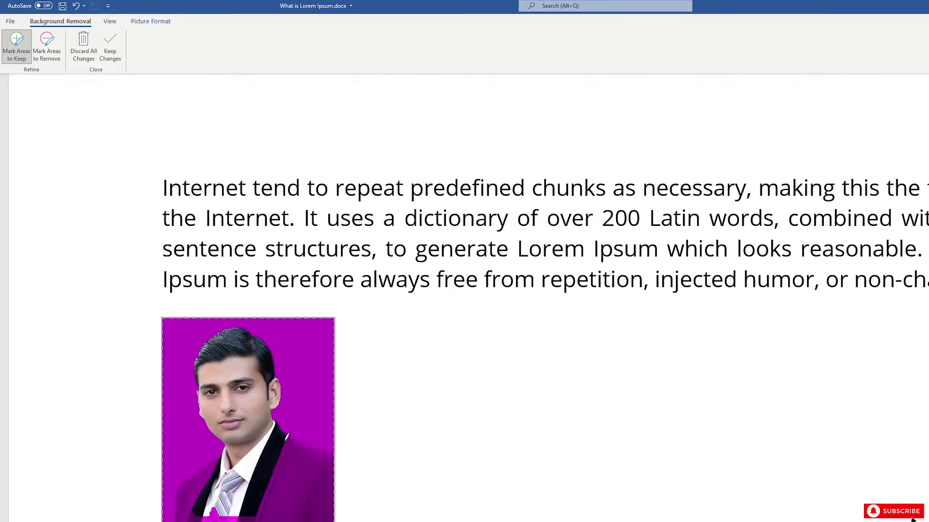
Mark the jacket lapel and right side to keep, then undo that jacket marking
mouse_move(287, 436)
left_mouse_down()
mouse_move(277, 480)
mouse_move(292, 452)
mouse_move(332, 519)
left_mouse_up()
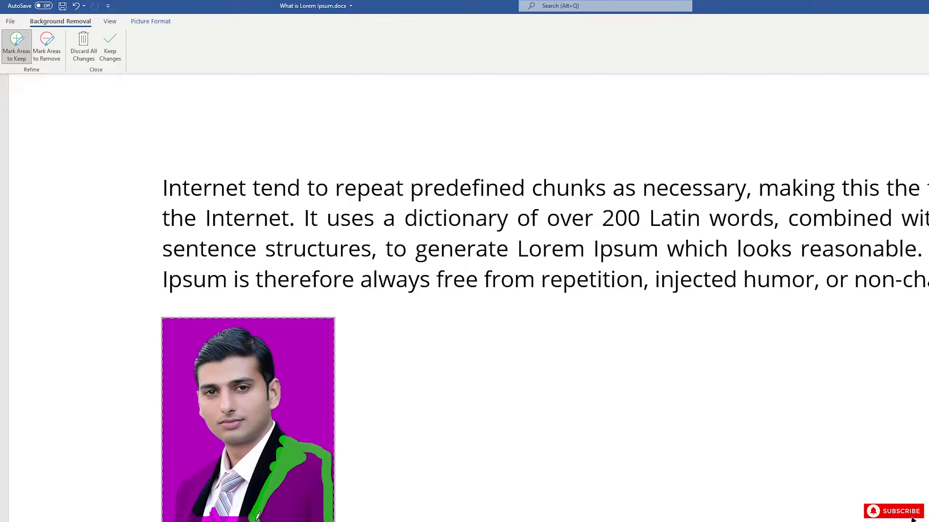
left_click_drag(258, 516, 323, 519)
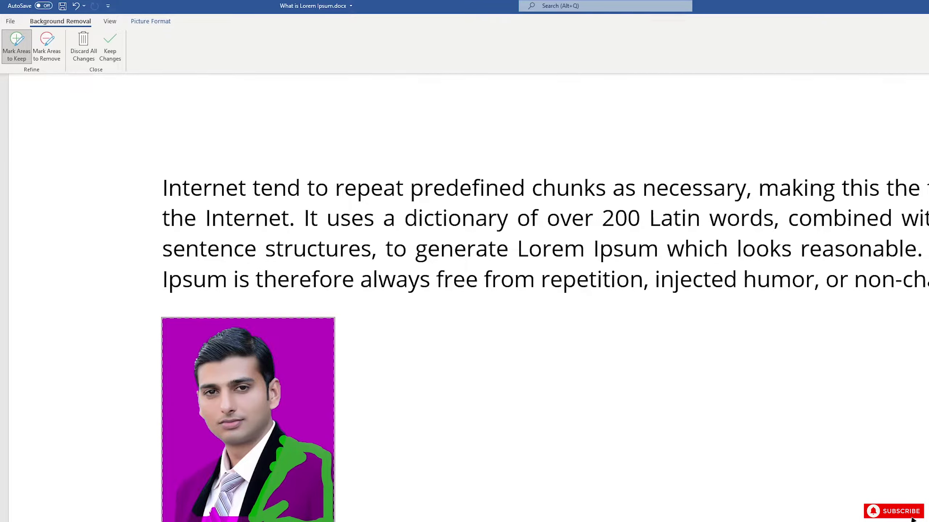
mouse_move(266, 514)
left_mouse_down()
mouse_move(318, 449)
mouse_move(307, 517)
mouse_move(325, 465)
left_mouse_up()
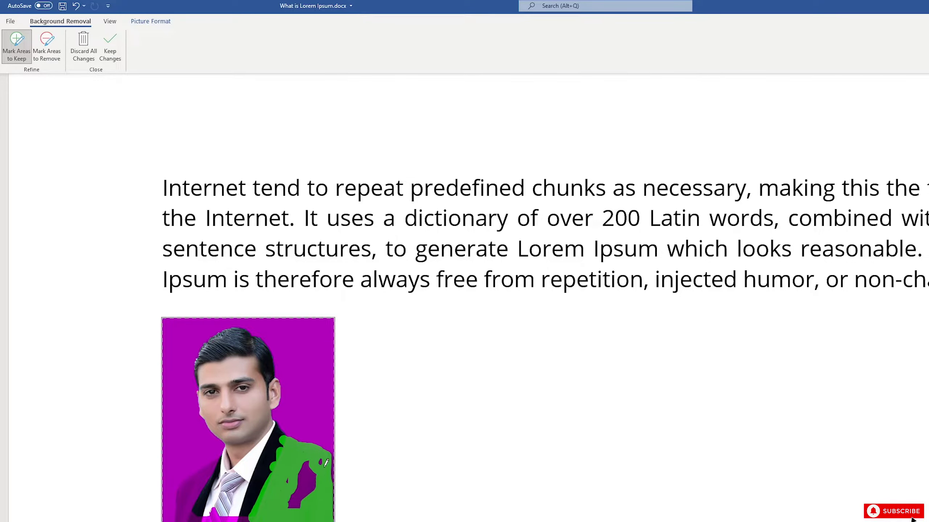
mouse_move(326, 463)
left_mouse_down()
mouse_move(287, 491)
mouse_move(313, 488)
left_mouse_up()
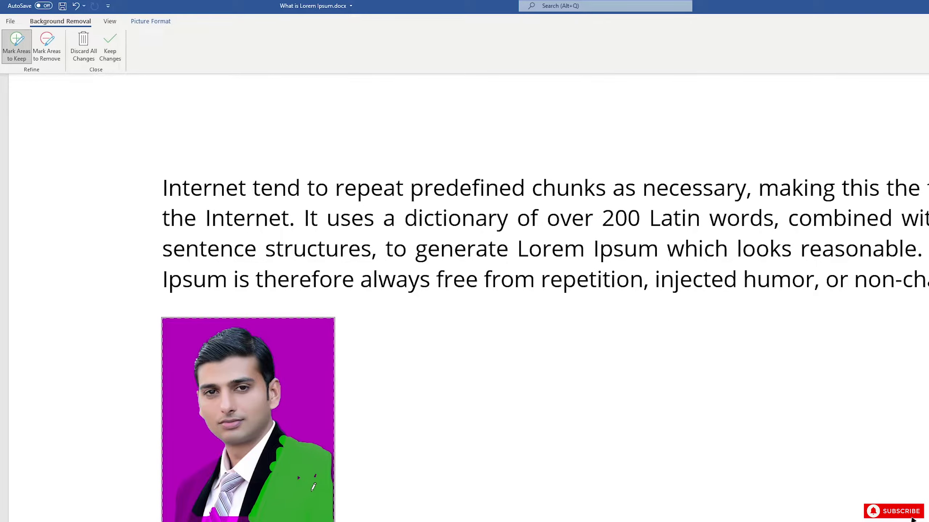
left_click_drag(313, 487, 297, 476)
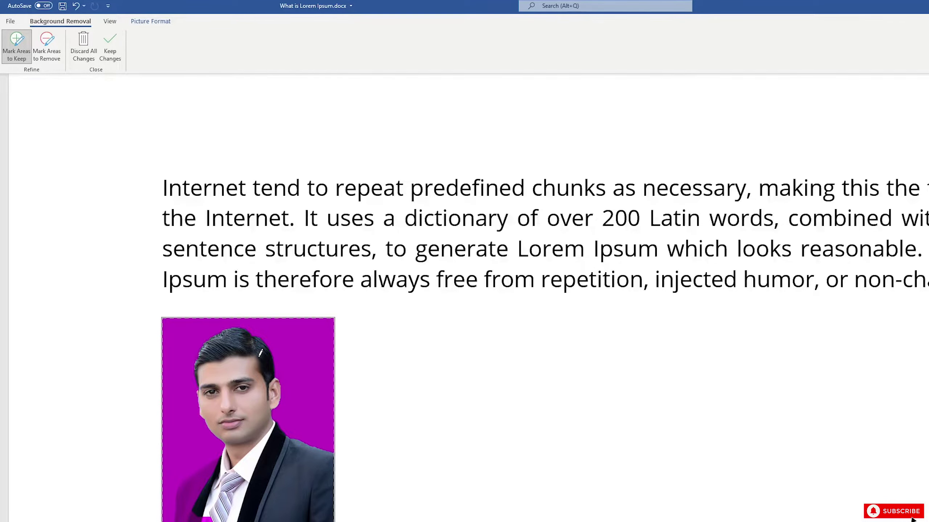
left_click(110, 47)
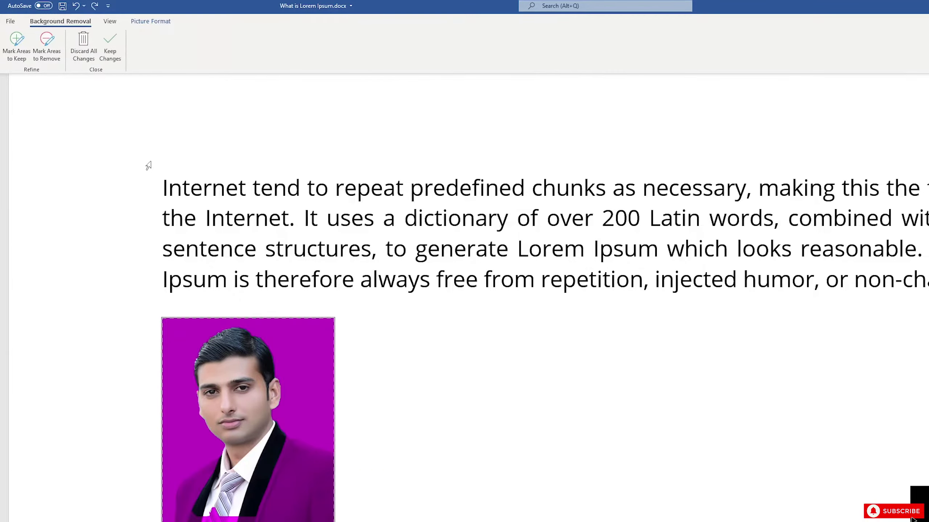
Mark the jacket's right lapel for removal, then discard all background removal changes
left_click(49, 59)
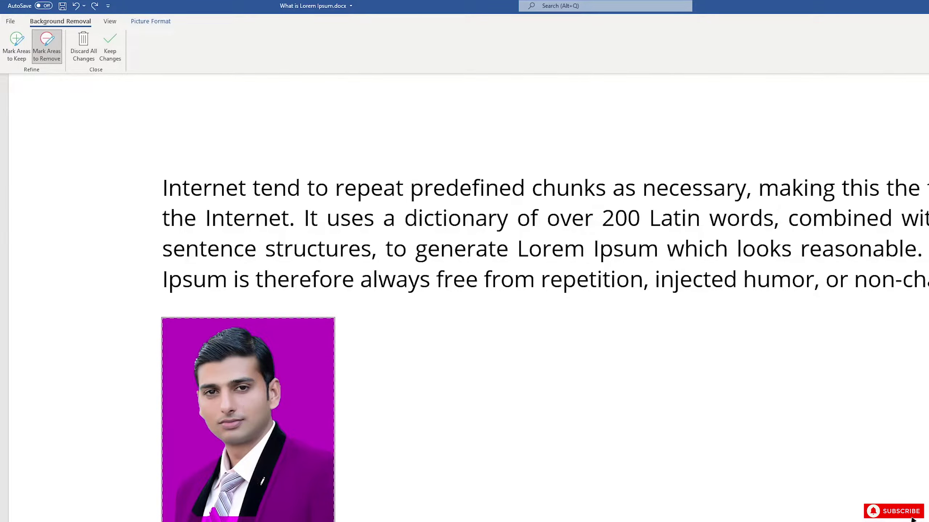
left_click_drag(254, 514, 295, 428)
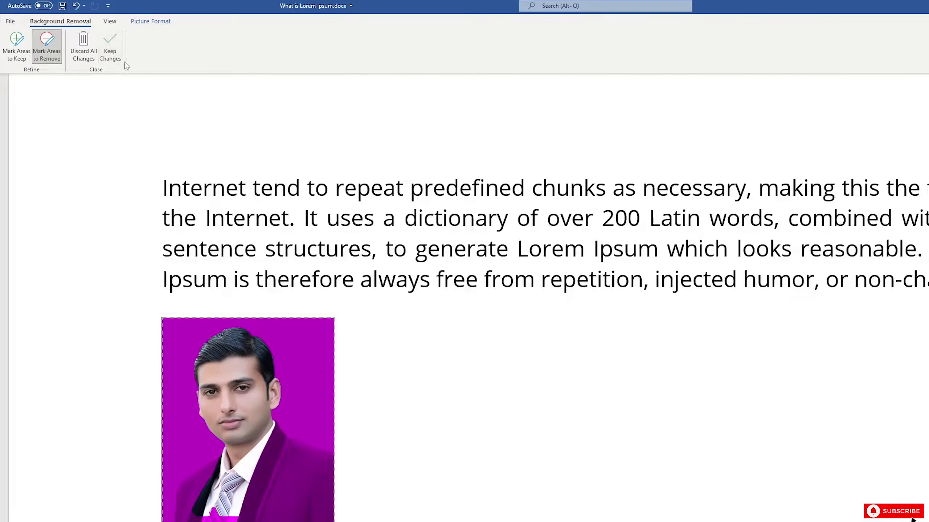
left_click(82, 53)
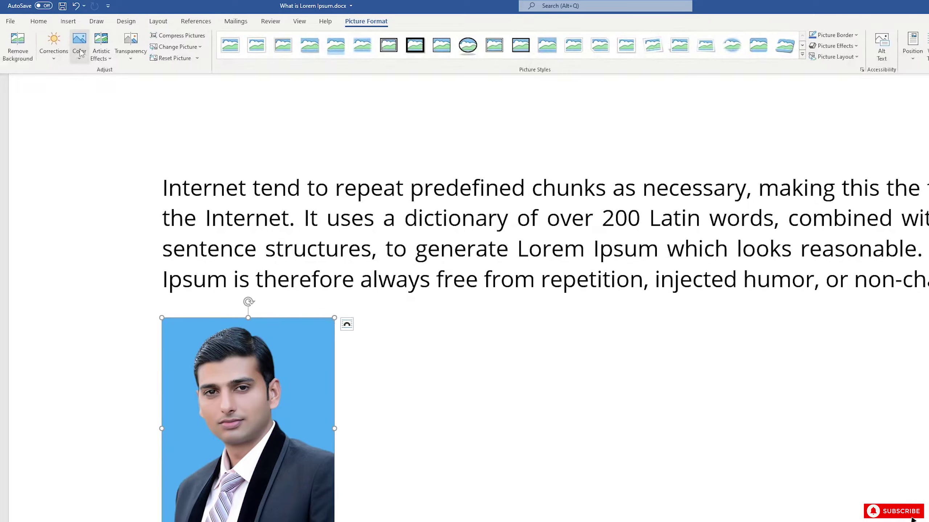
Browse the photo's Corrections presets, then bring up its Color presets
left_click(54, 54)
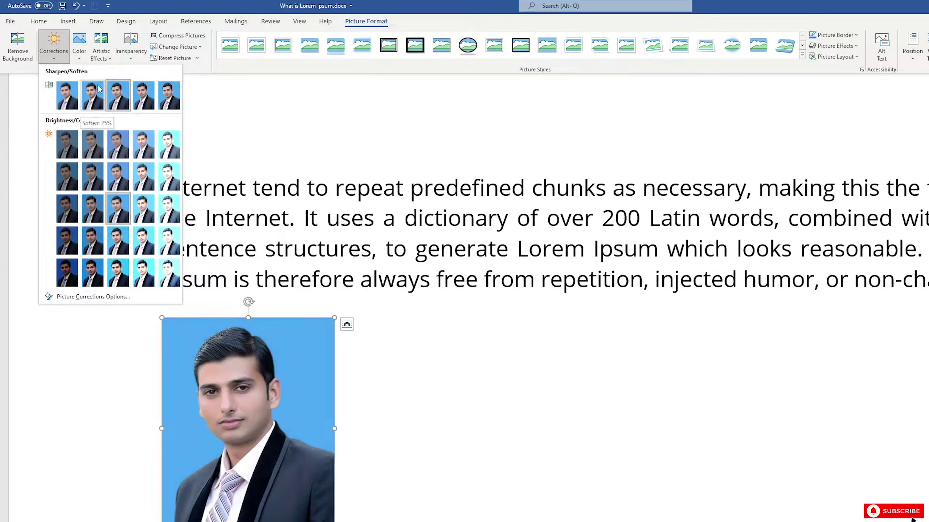
left_click(53, 44)
left_click(79, 44)
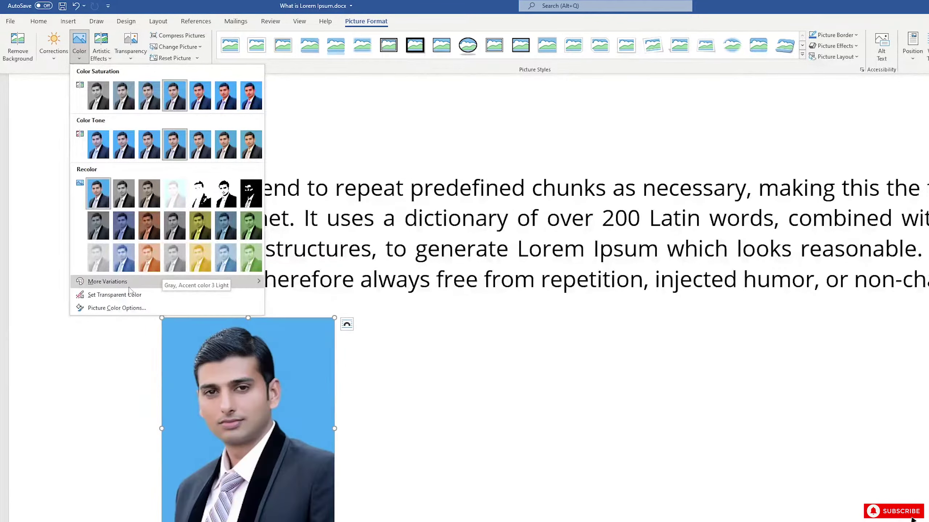
mouse_move(108, 281)
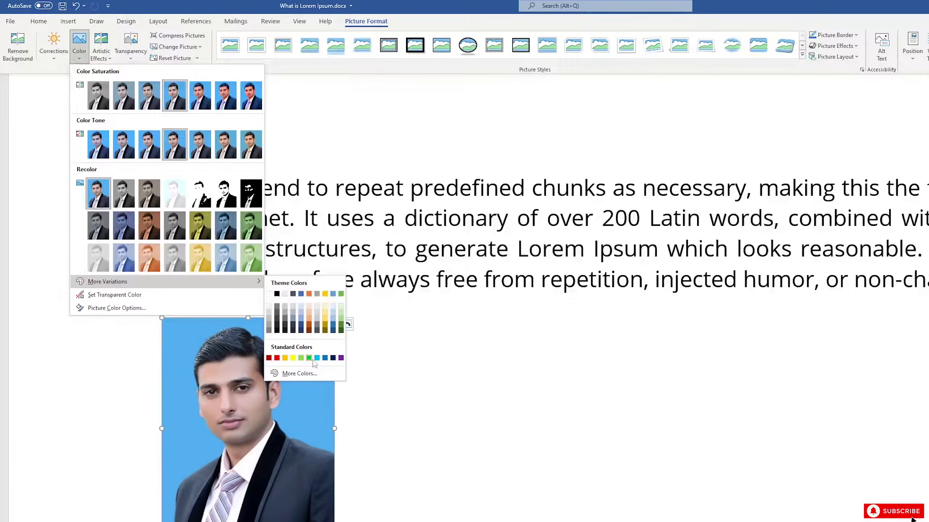
Inspect the custom Hex colour in the Colors dialog, cancel it, and show Artistic Effects
left_click(312, 374)
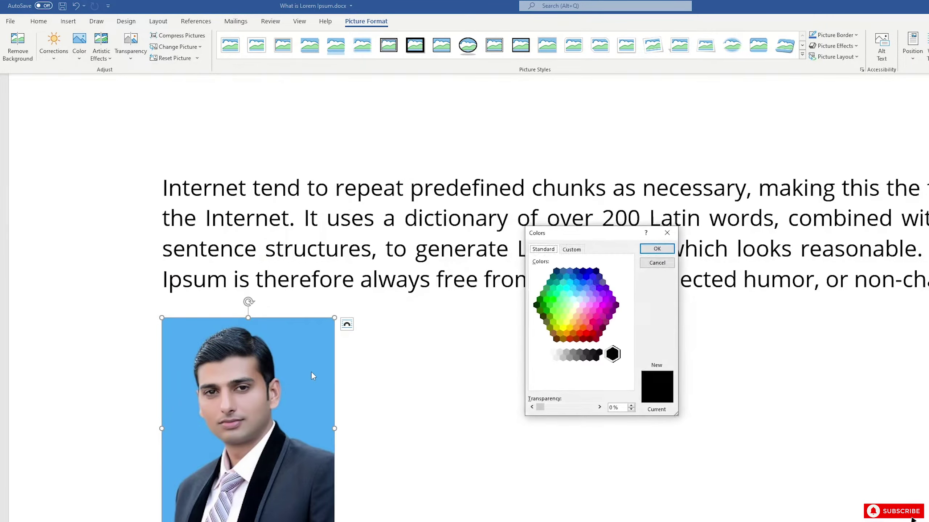
left_click(572, 250)
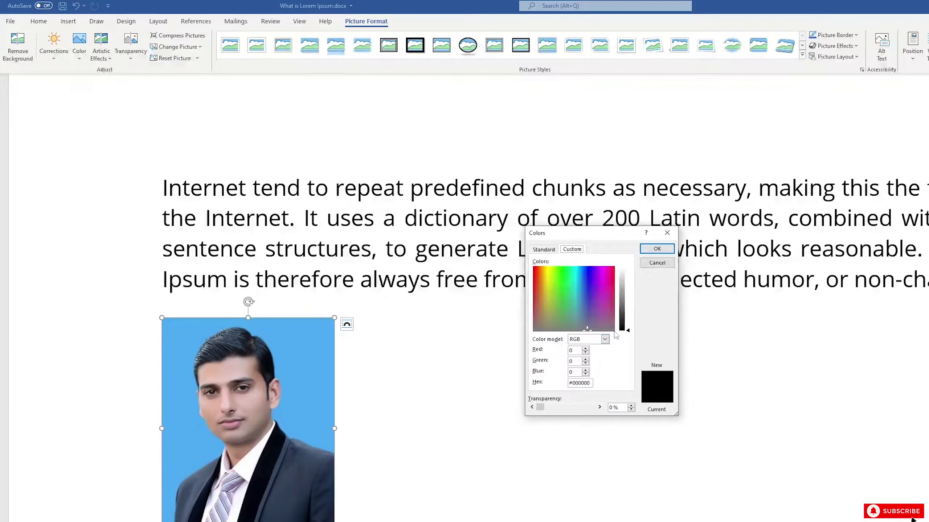
left_click_drag(589, 383, 570, 384)
left_click(657, 262)
left_click(101, 45)
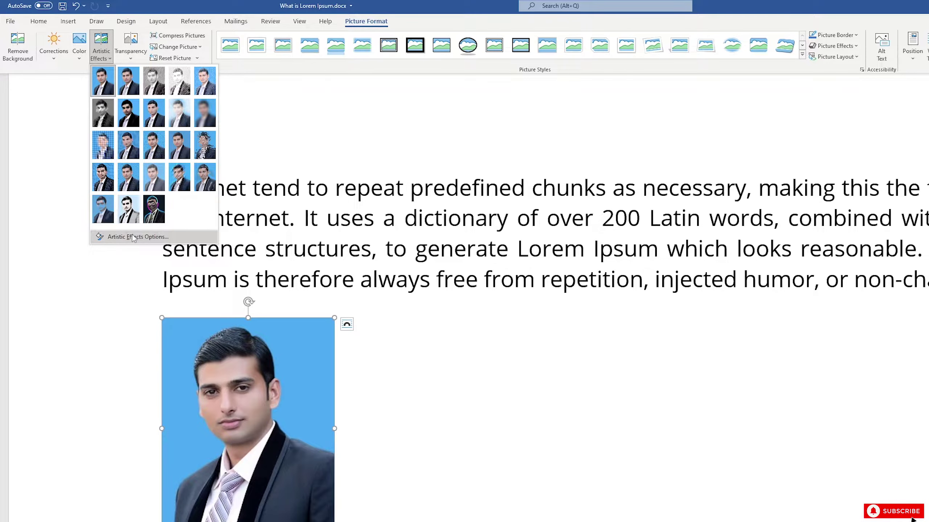
Glance at the photo's Transparency presets, then bring up Compress Pictures
left_click(136, 59)
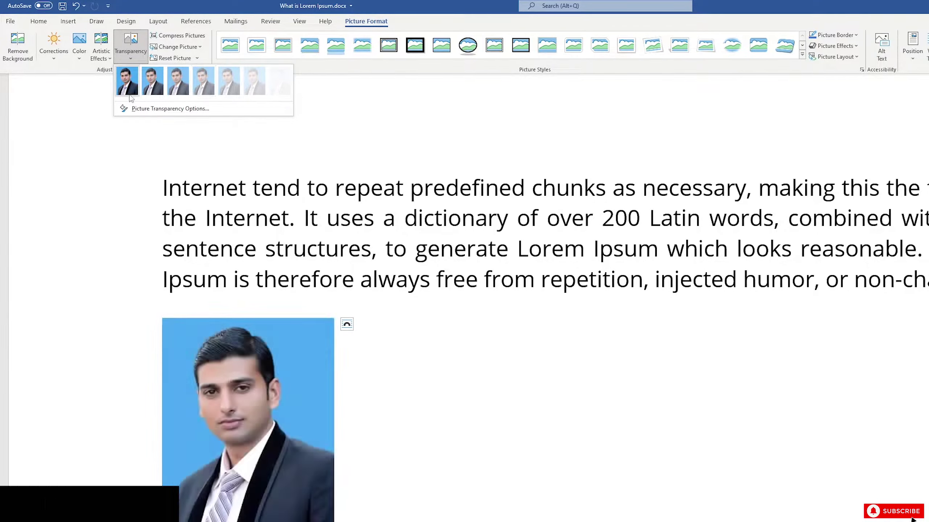
left_click(191, 41)
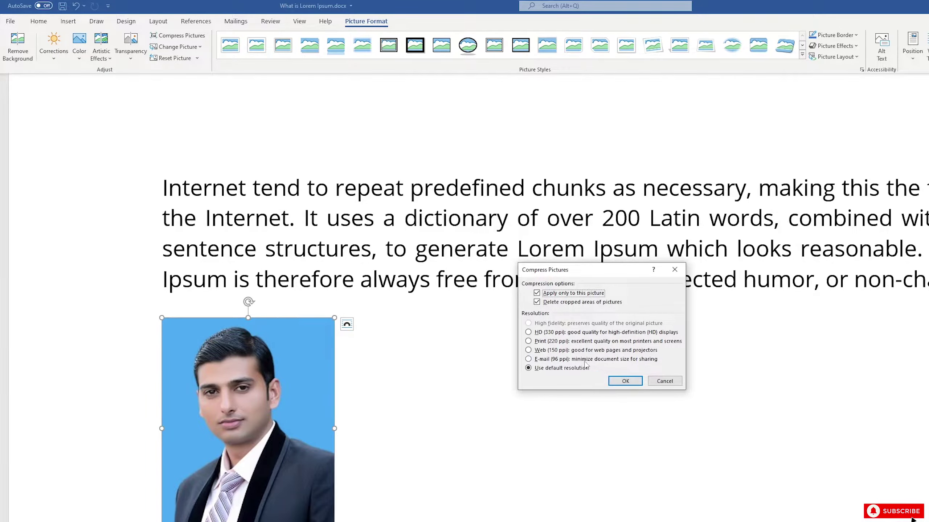
Pick the E-mail (96 ppi) resolution option in the Compress Pictures dialog
left_click(553, 361)
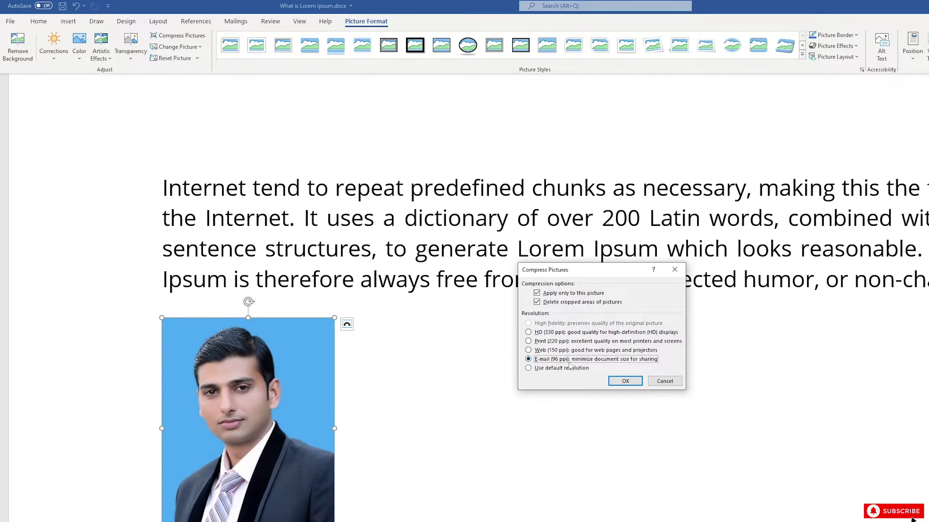
Apply the compression, undo it with Ctrl+Z, and save the document
left_click(615, 383)
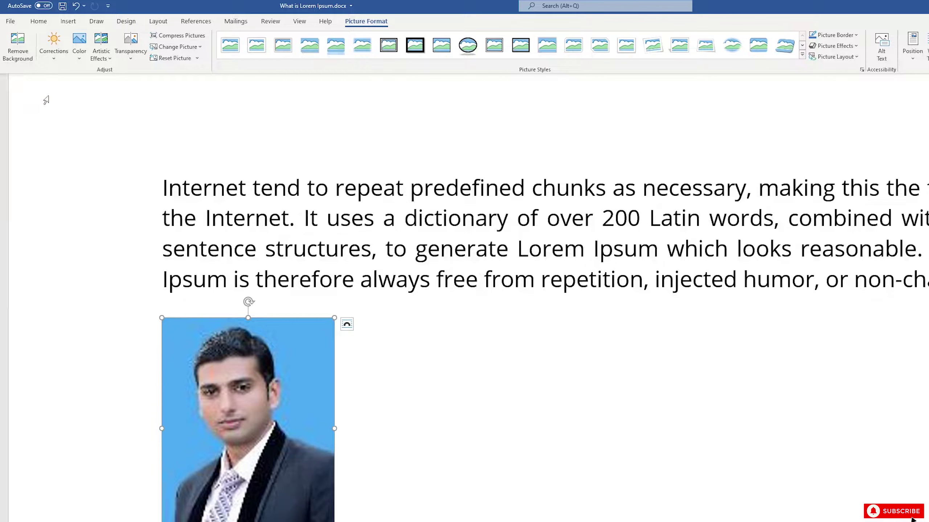
key("ctrl+z")
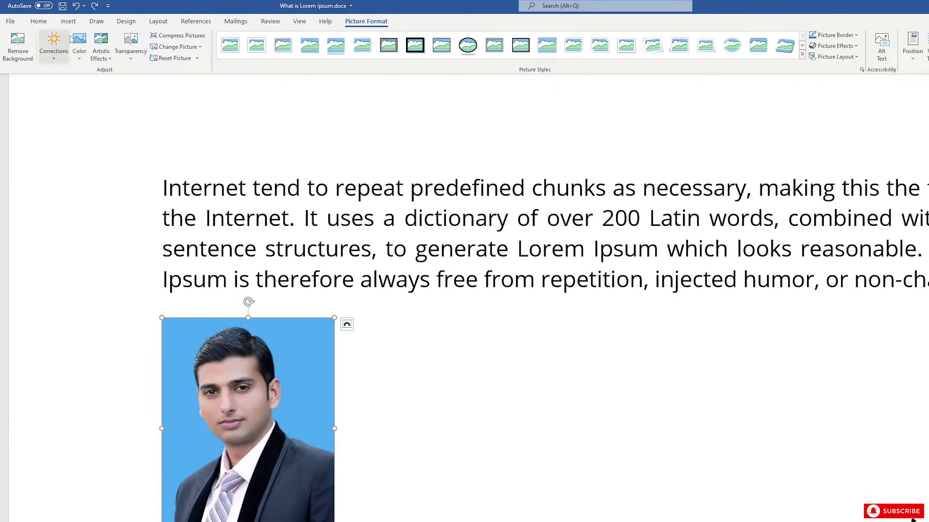
left_click(62, 9)
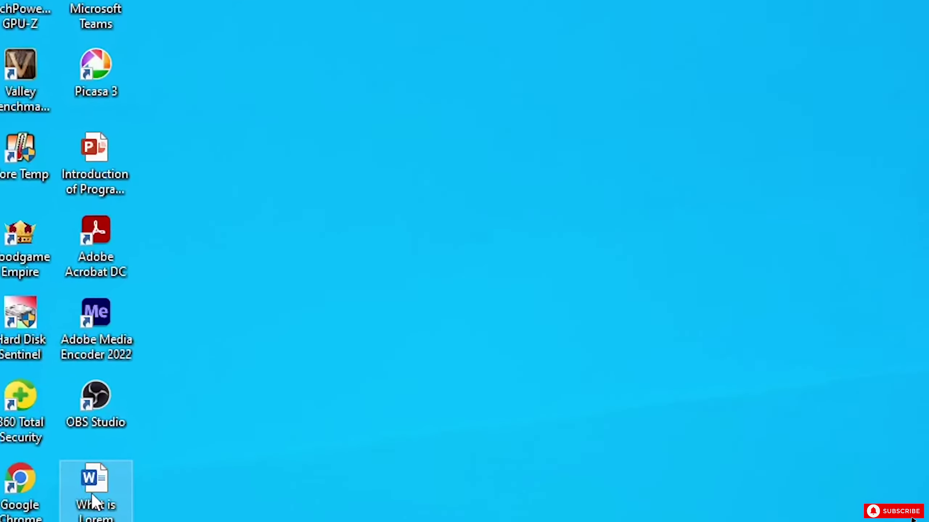
Check the Word file's properties (138 KB), then compress the photo at E-mail (96 ppi)
right_click(91, 508)
left_click(153, 488)
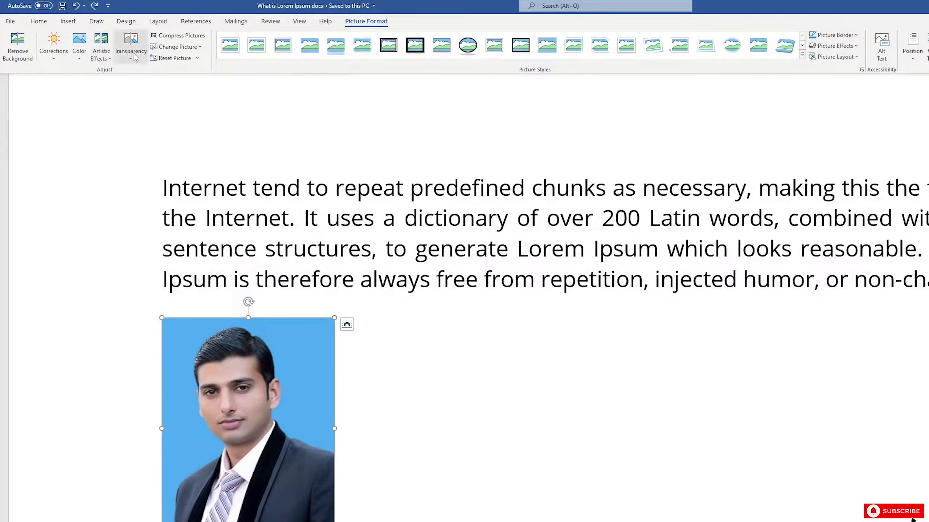
left_click(182, 38)
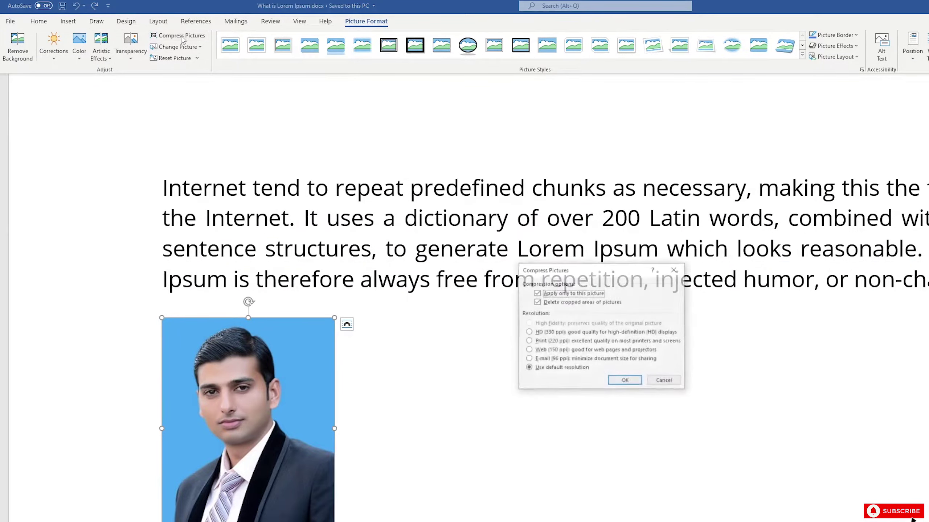
left_click(550, 360)
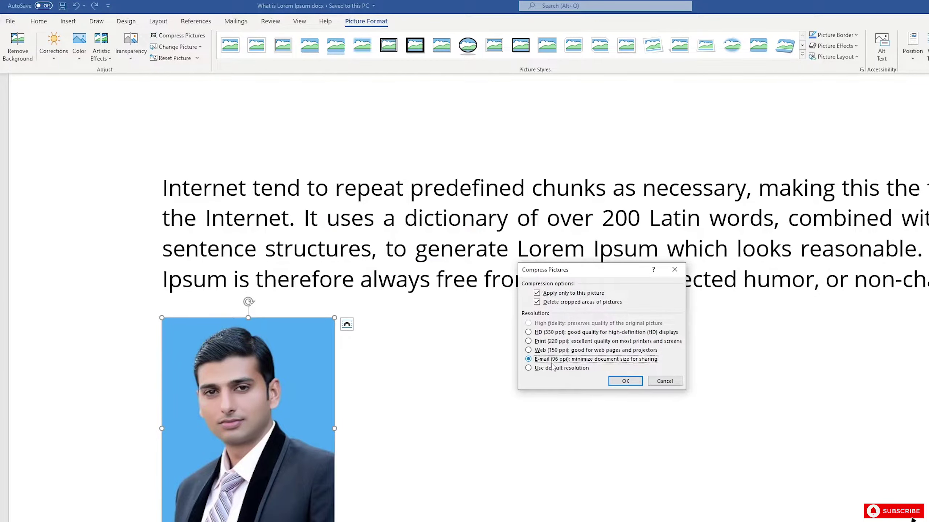
left_click(625, 381)
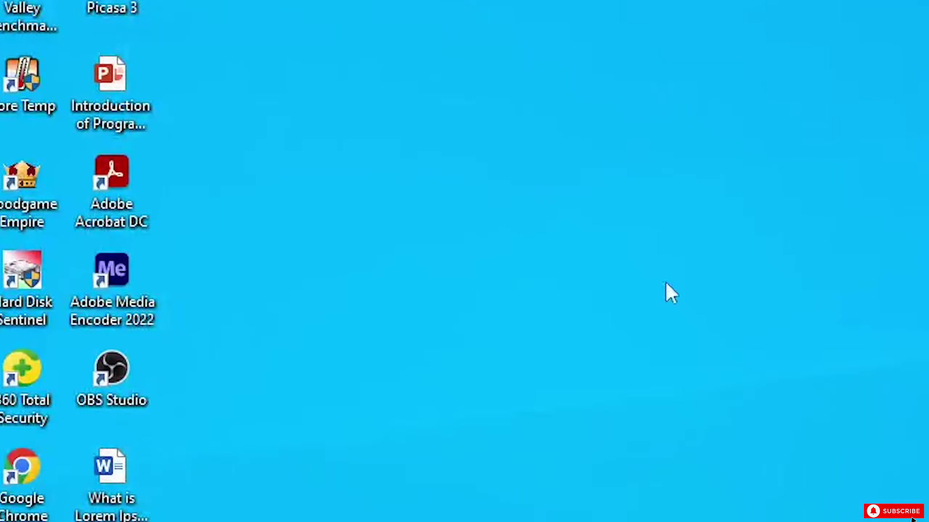
Open What is Lorem Ipsum.docx properties and highlight its size on disk (48.4 KB)
right_click(110, 488)
left_click(288, 472)
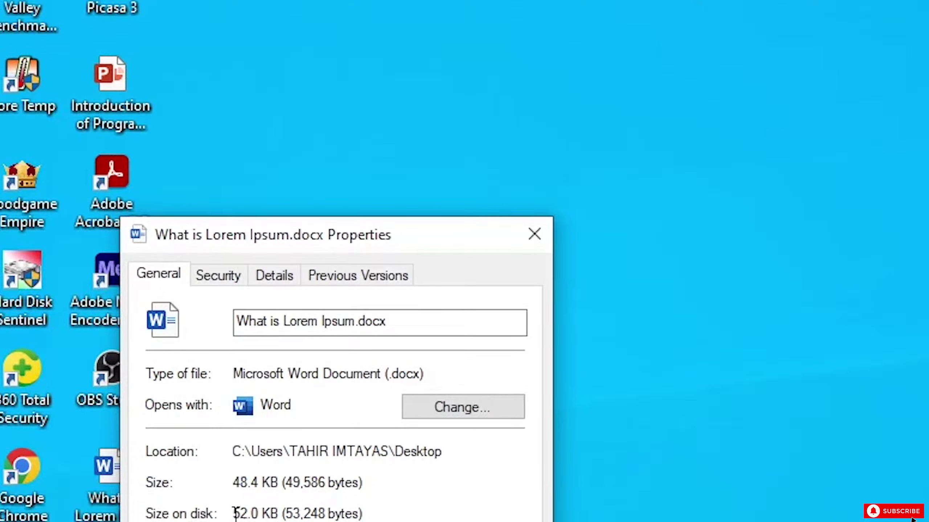
left_click_drag(245, 514, 296, 514)
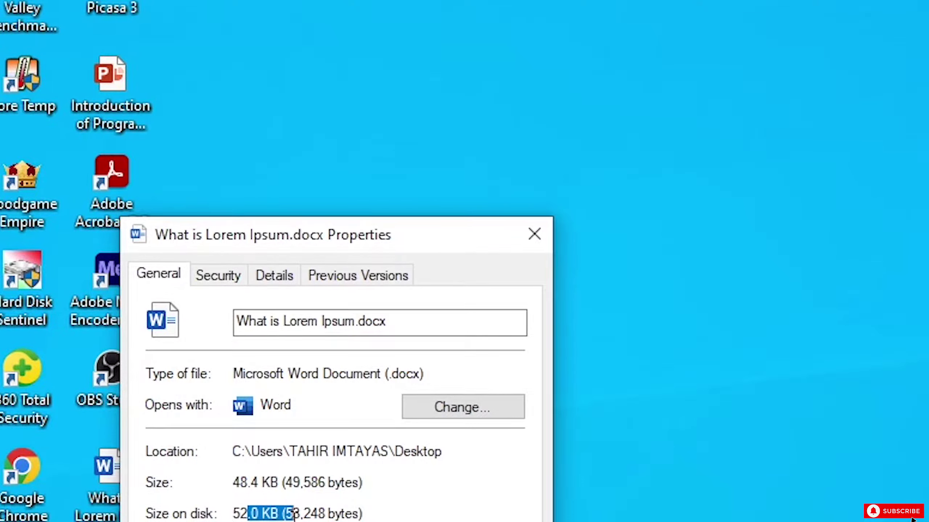
left_click(378, 514)
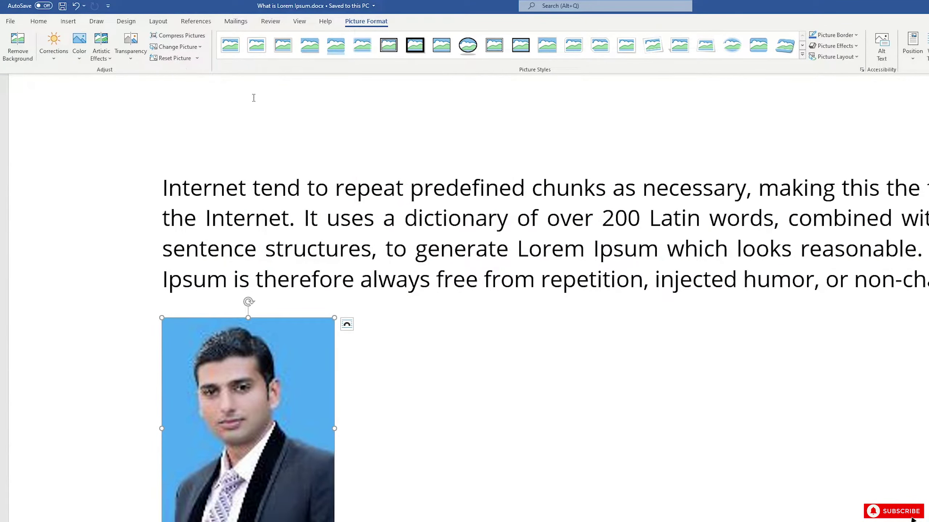
Undo the 96 ppi compression, recompress the photo at Web (150 ppi), and save
key("ctrl+z")
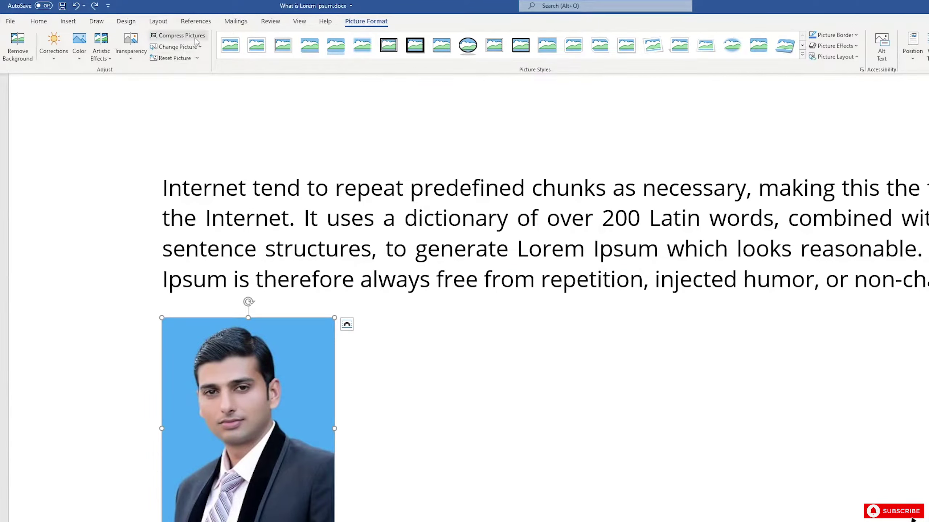
left_click(198, 38)
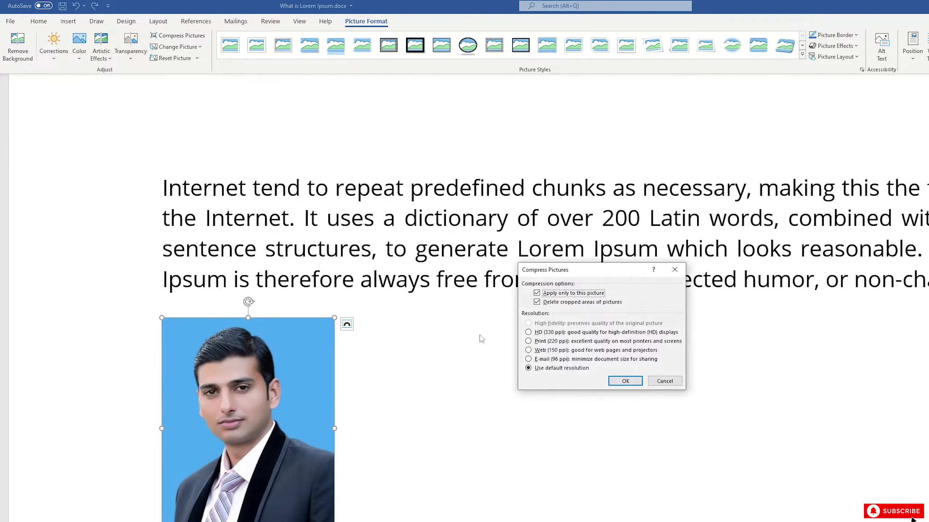
left_click(535, 351)
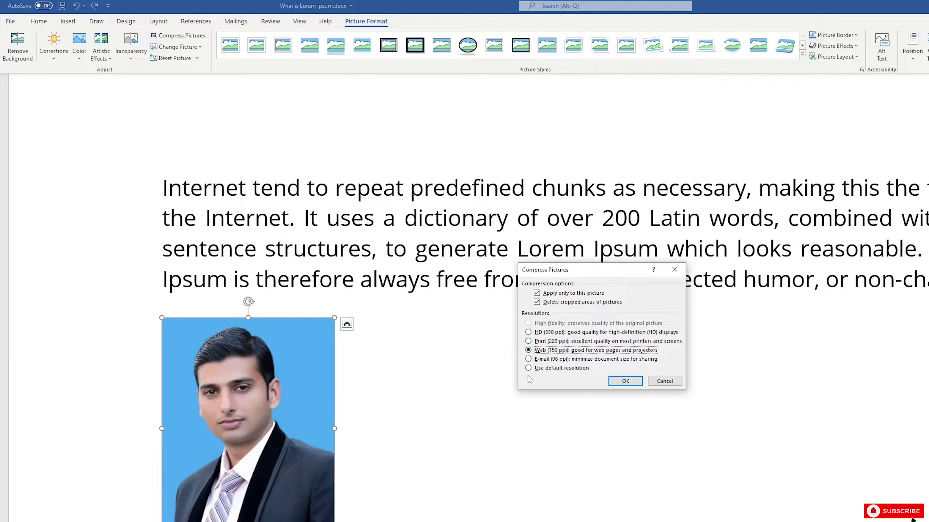
left_click(616, 382)
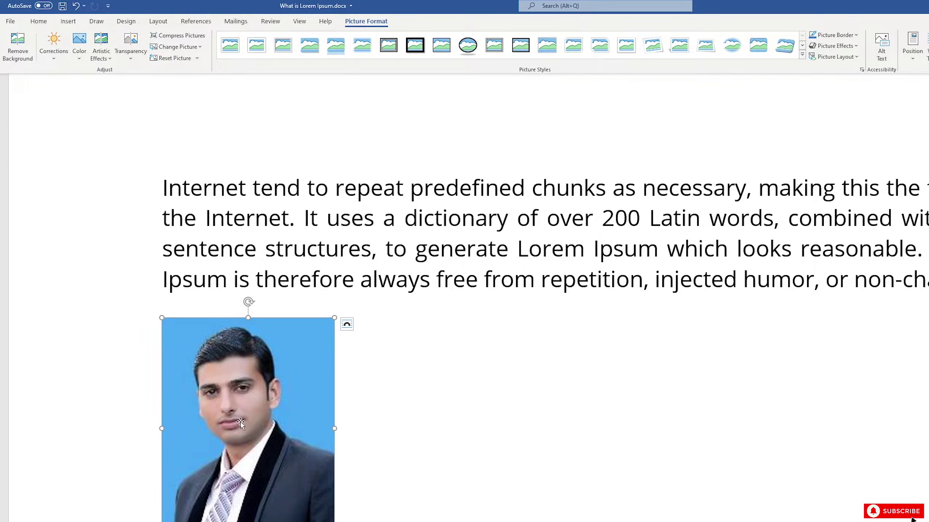
left_click(63, 8)
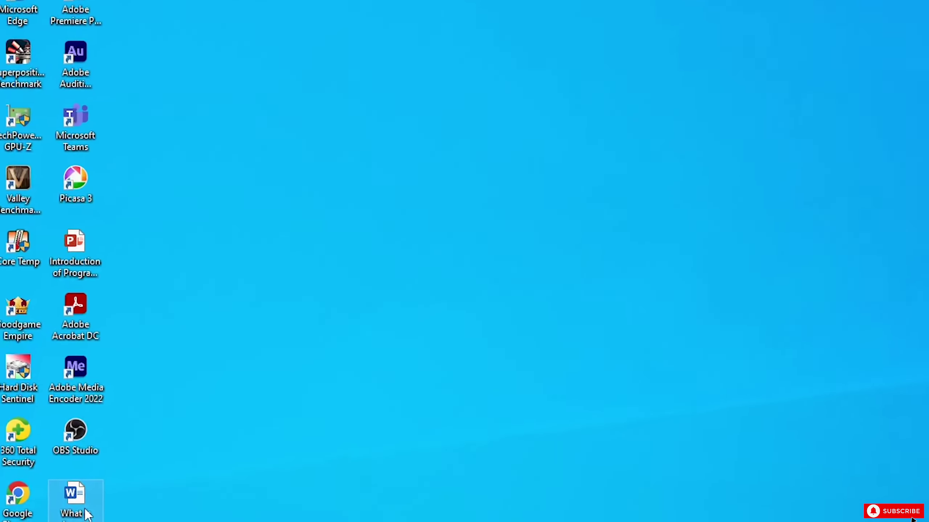
Open the Word file's properties on the desktop to see its 82.5 KB size
right_click(88, 514)
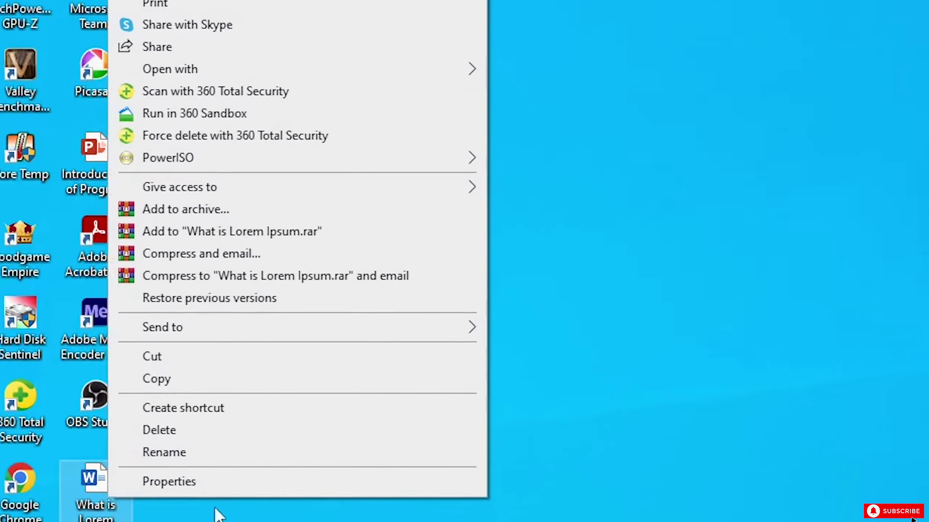
left_click(239, 487)
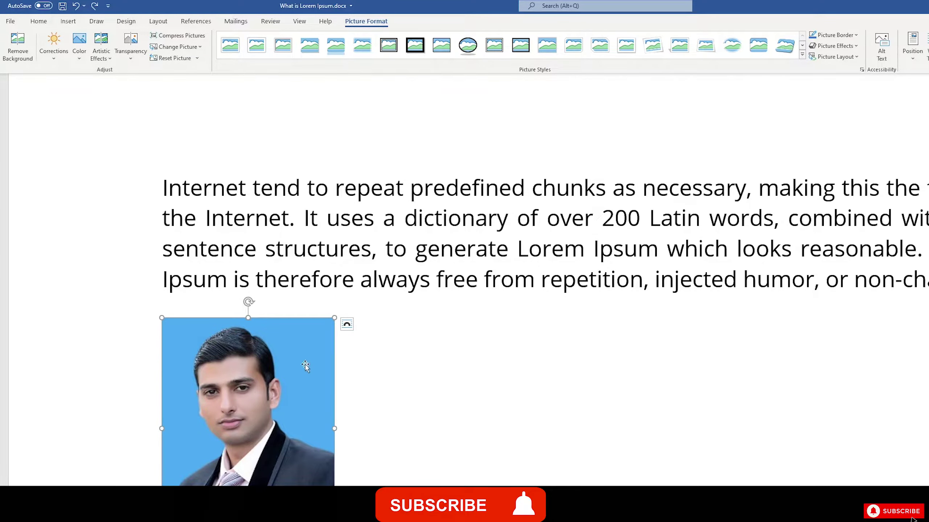
left_click(177, 48)
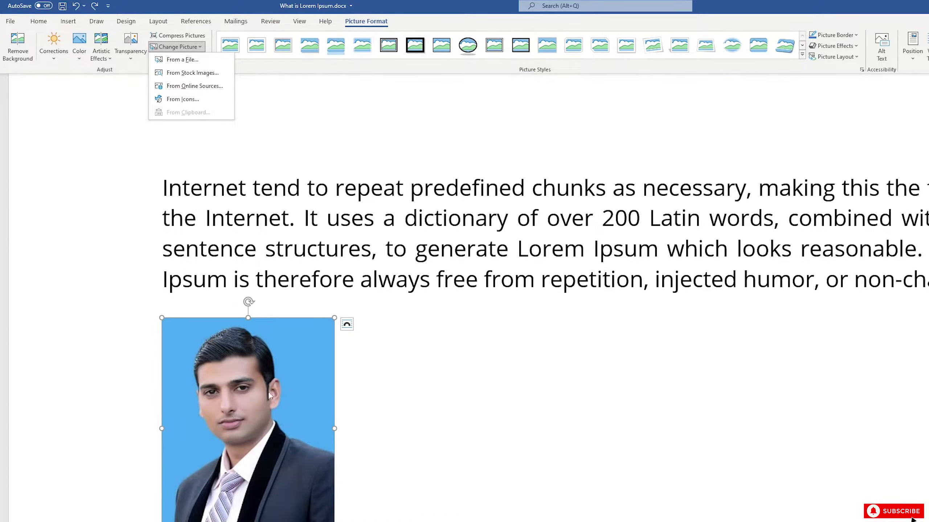
left_click(269, 102)
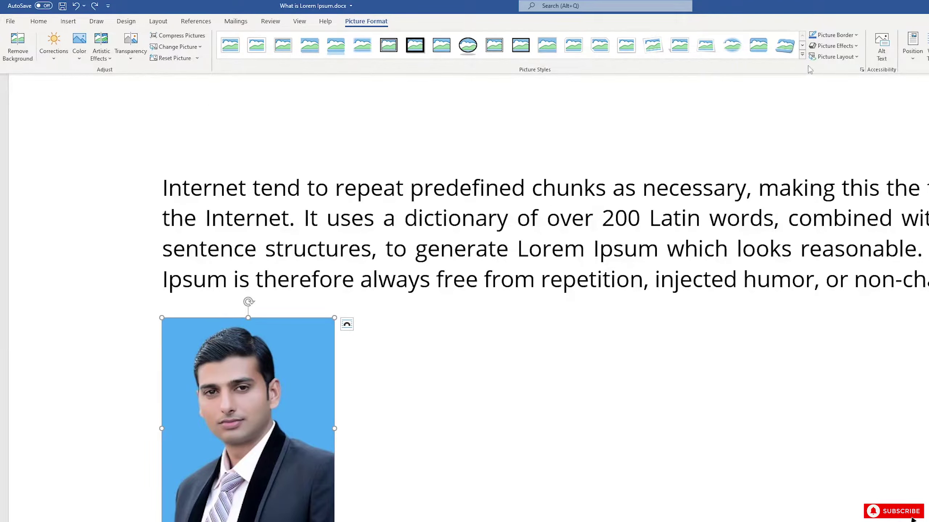
Apply the Metal Oval style from the full Picture Styles gallery to the portrait
left_click(802, 54)
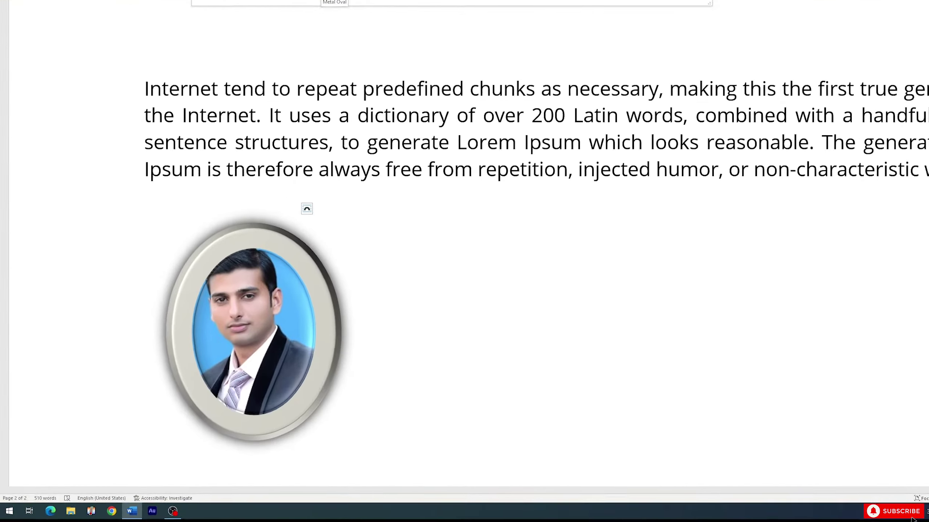
left_click(291, 42)
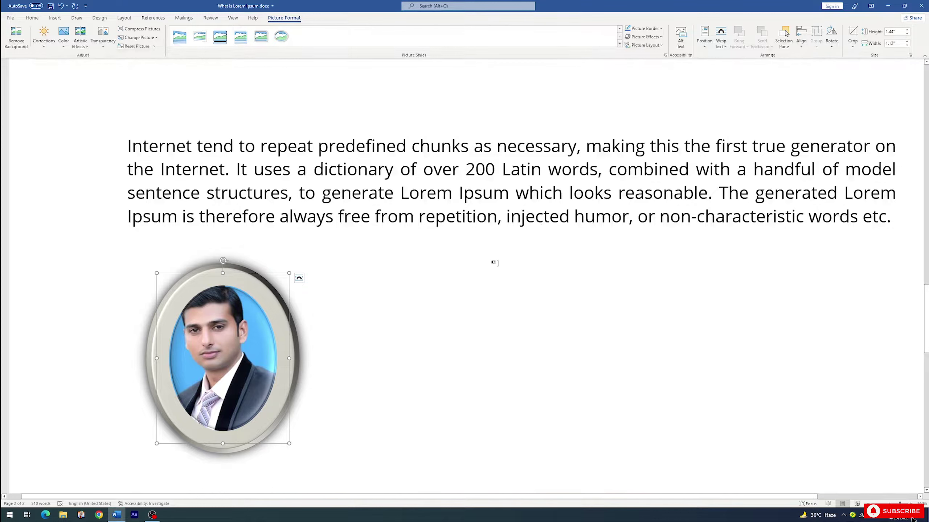
Remove the photo's outline and its 3-D bevel preset, leaving a plain oval portrait
left_click(660, 28)
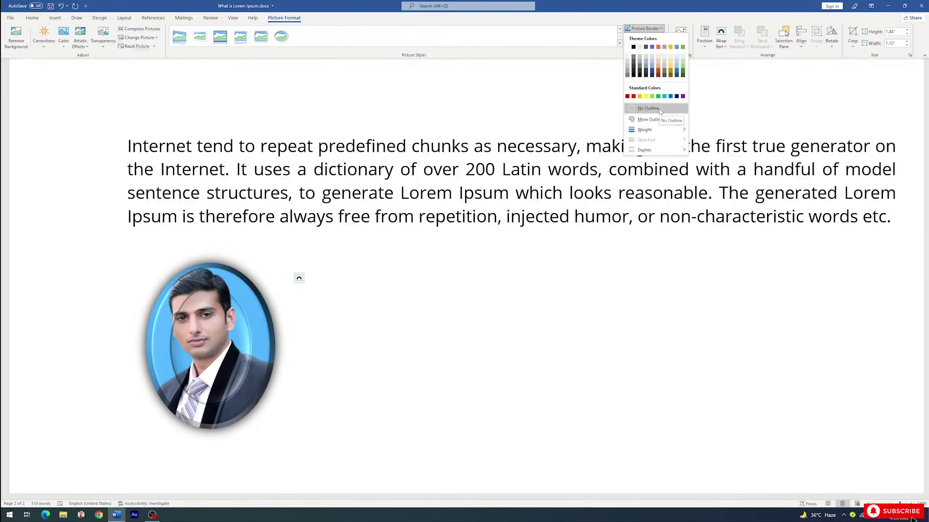
left_click(660, 109)
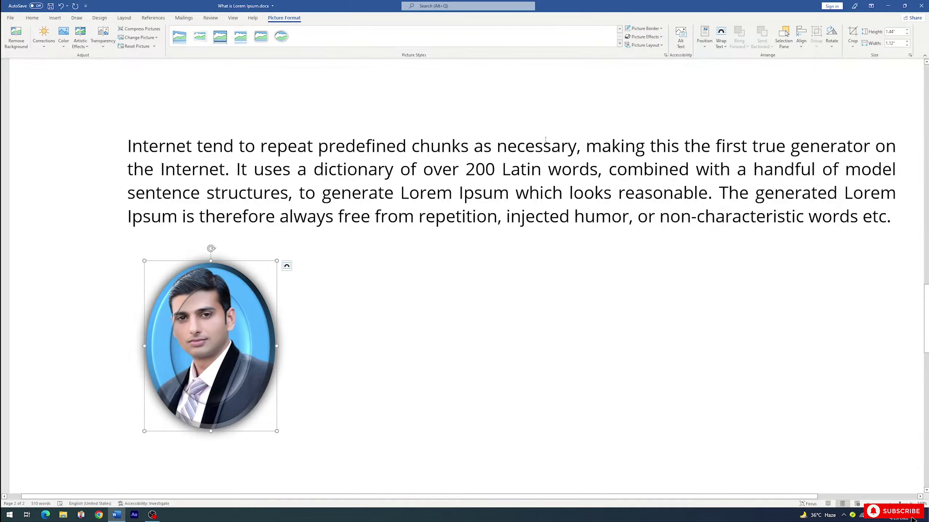
left_click(655, 37)
mouse_move(651, 51)
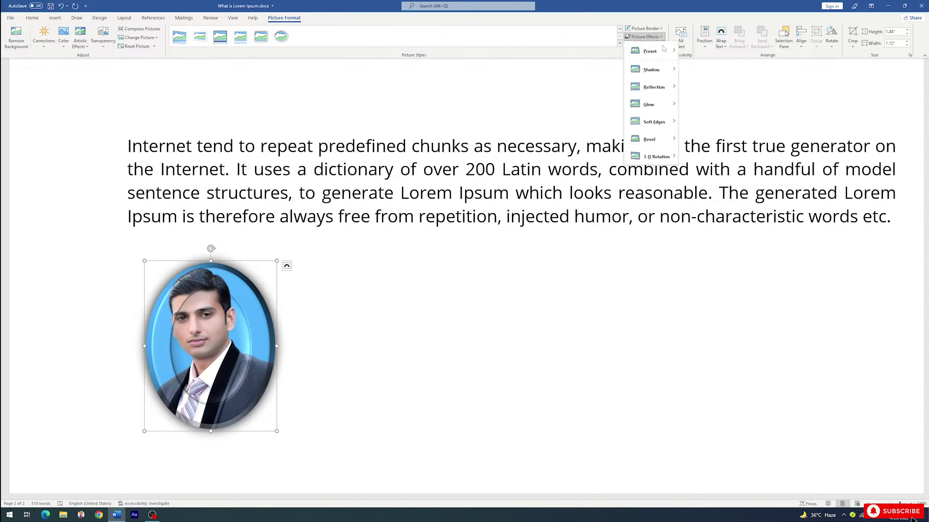
left_click(689, 64)
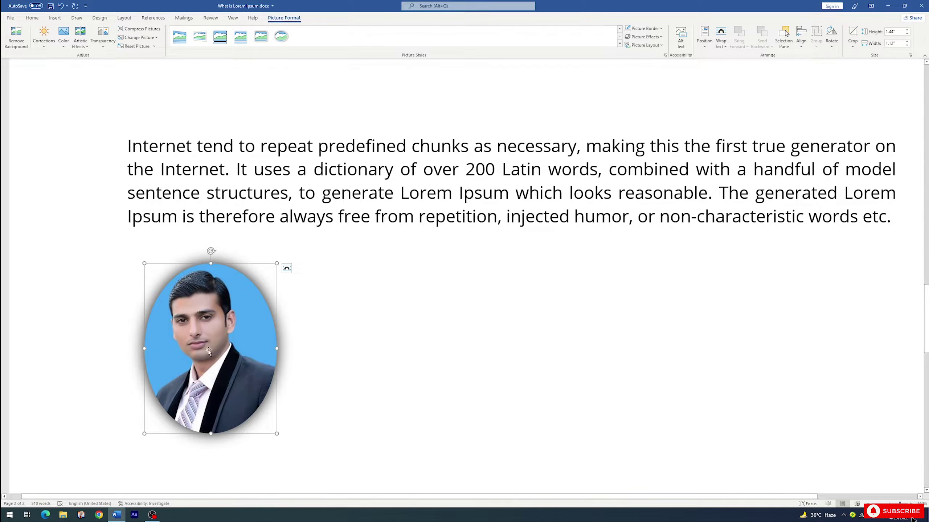
left_click(362, 370)
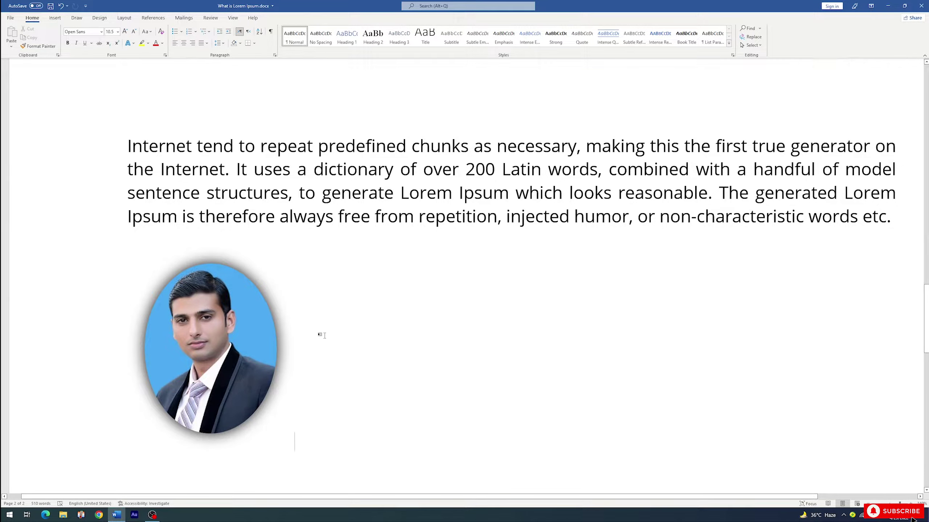
Set the oval portrait's border weight to 1 pt
left_click(249, 325)
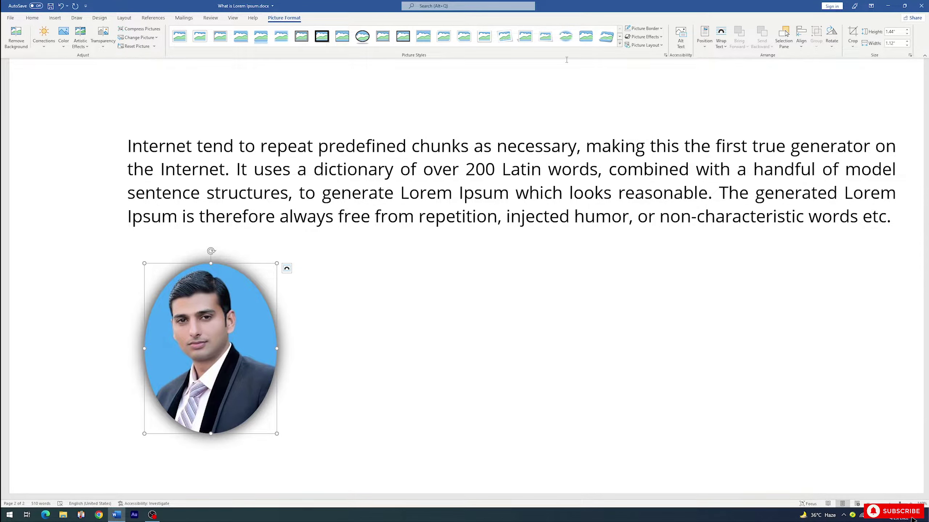
left_click(661, 29)
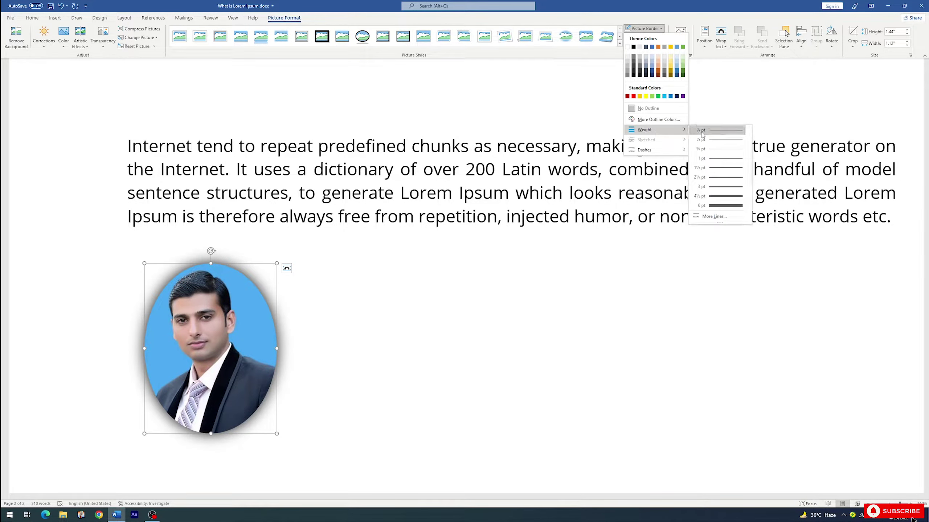
mouse_move(653, 130)
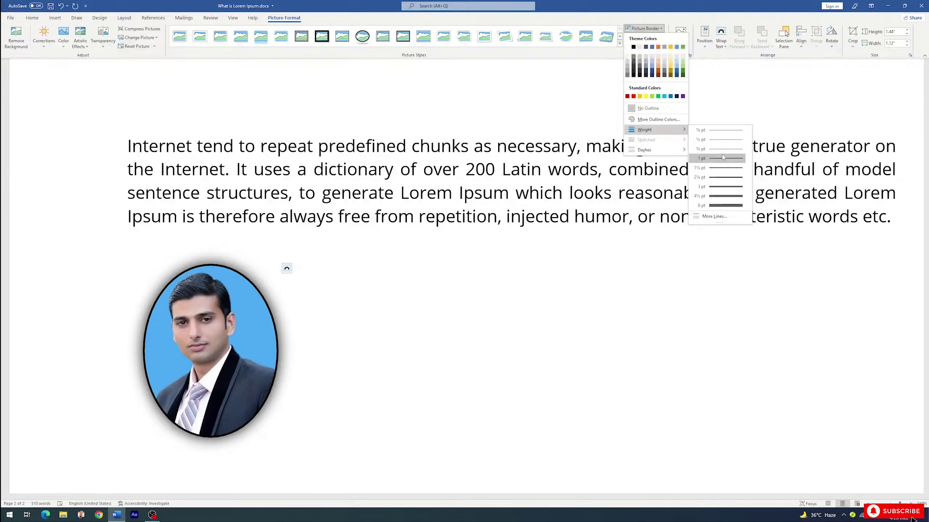
left_click(723, 158)
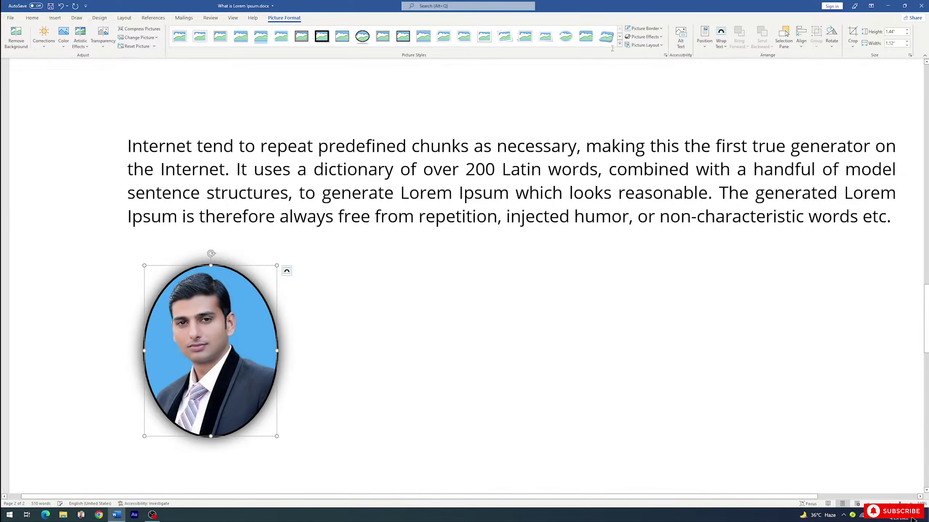
left_click(644, 36)
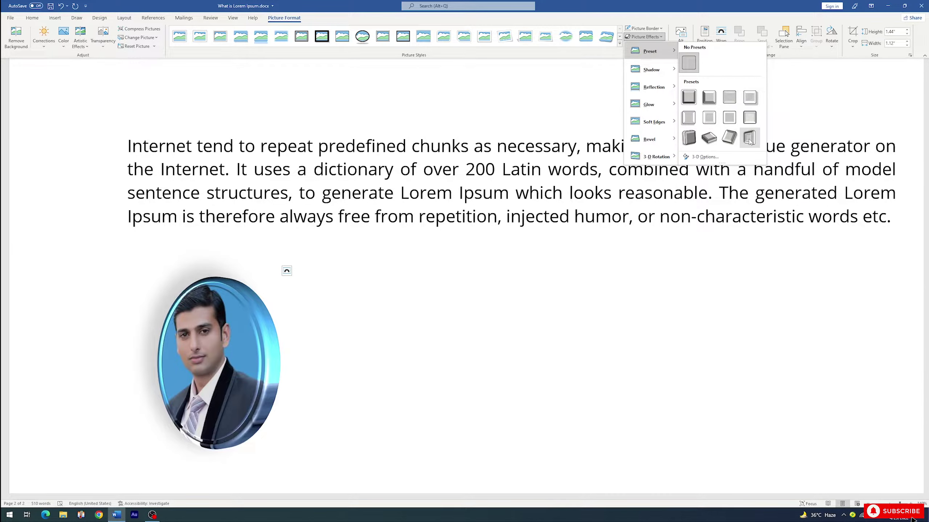
mouse_move(653, 88)
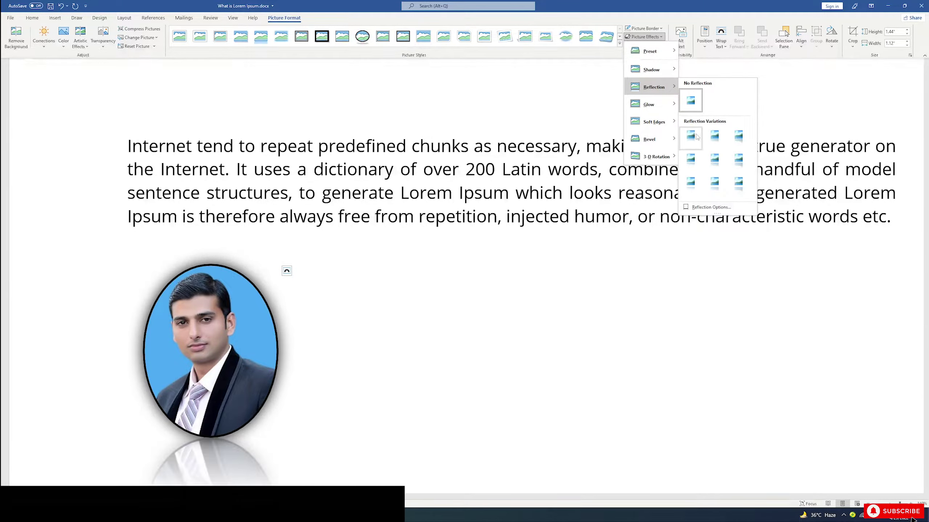
Close the Picture Effects menu without applying any effect
left_click(653, 37)
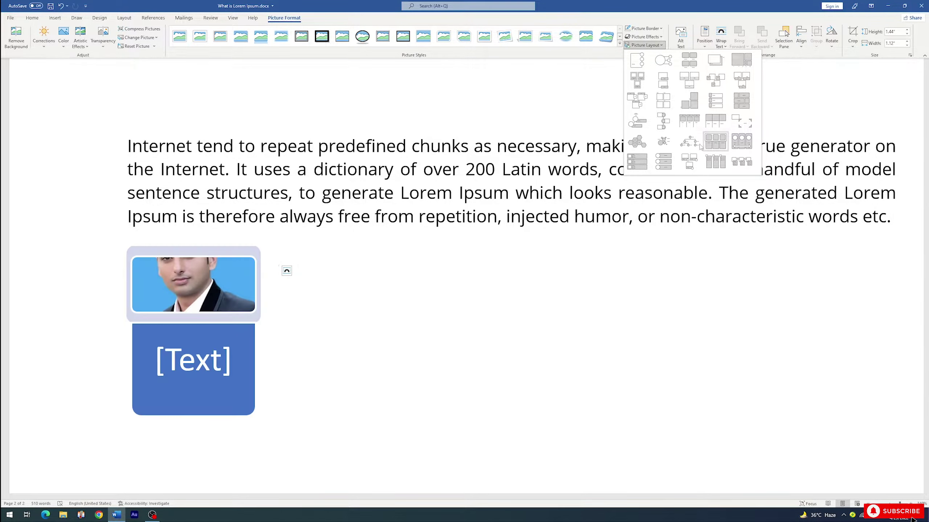
Convert the portrait to a Circle Picture Hierarchy SmartArt, try several styles, then undo two
left_click(686, 145)
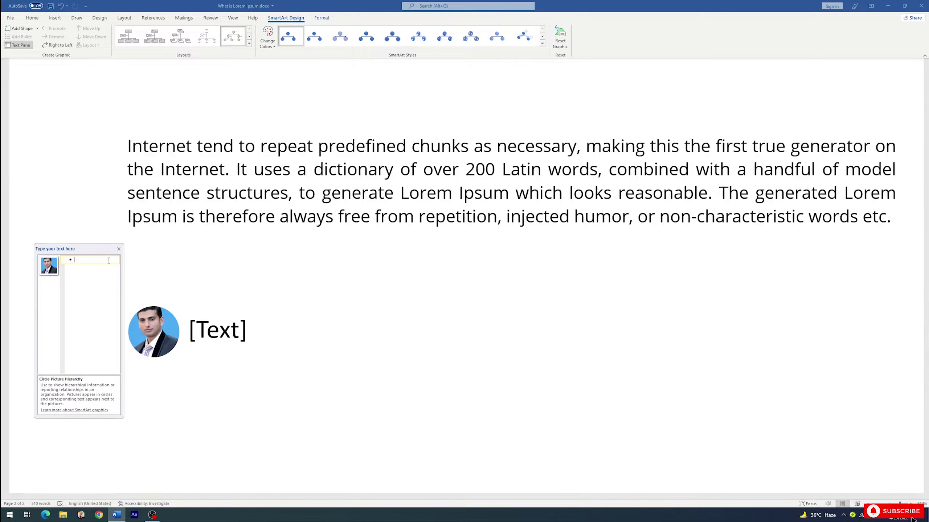
left_click(370, 37)
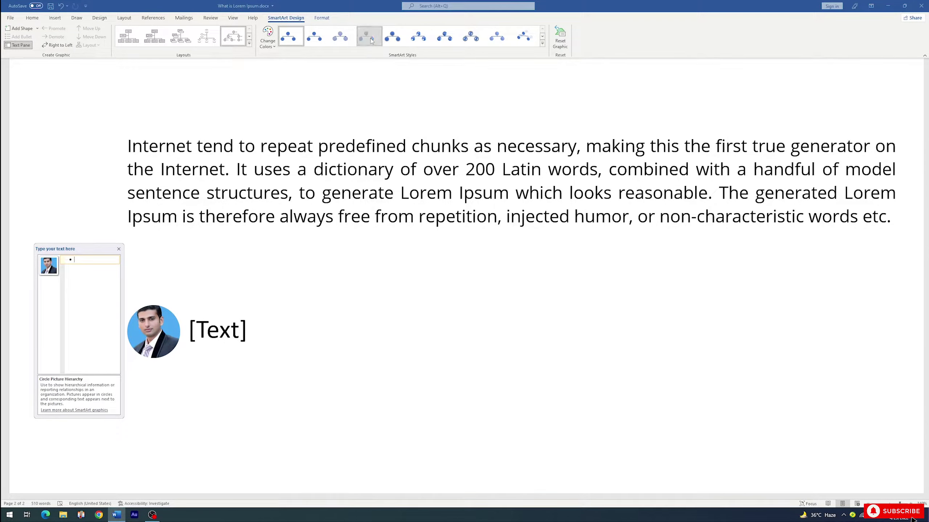
left_click(119, 249)
left_click(395, 37)
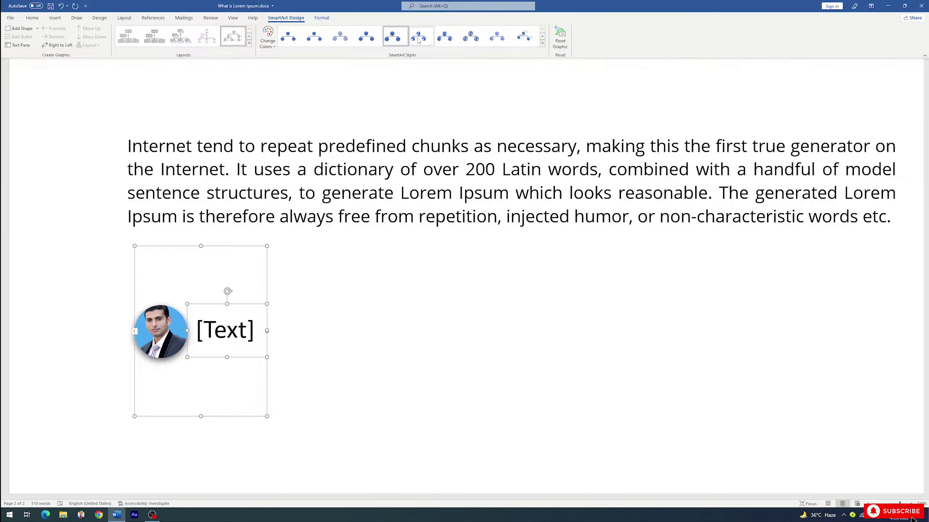
left_click(445, 37)
left_click(473, 37)
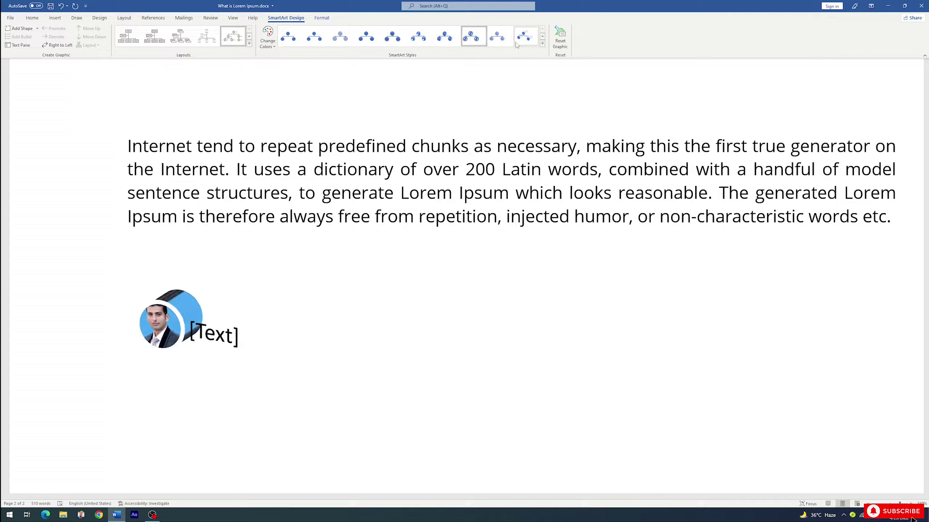
left_click(526, 39)
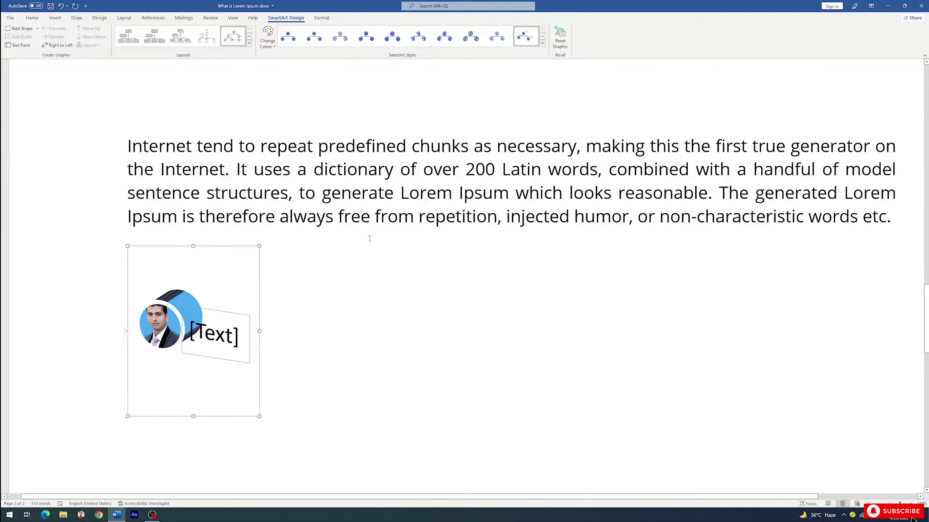
key("ctrl+z")
key("ctrl+z")
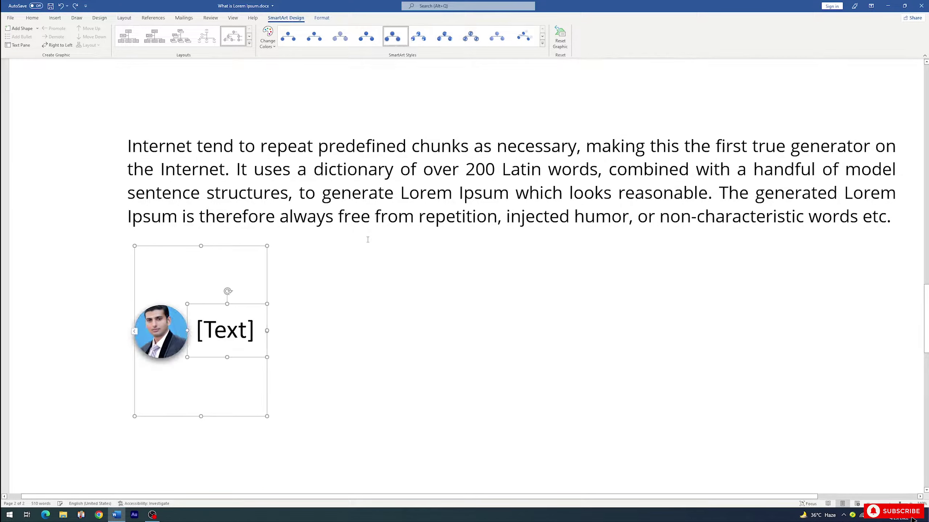
key("ctrl+z")
key("ctrl+z")
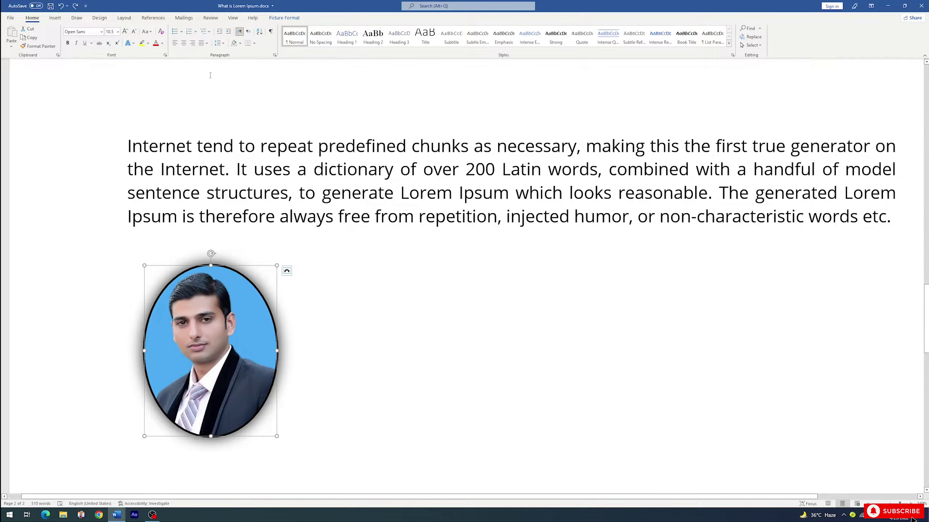
left_click(284, 17)
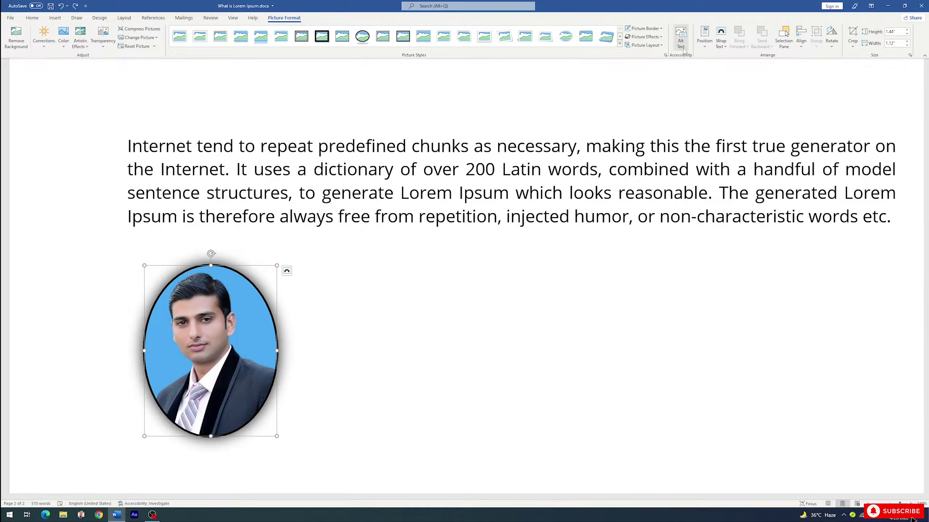
left_click(684, 50)
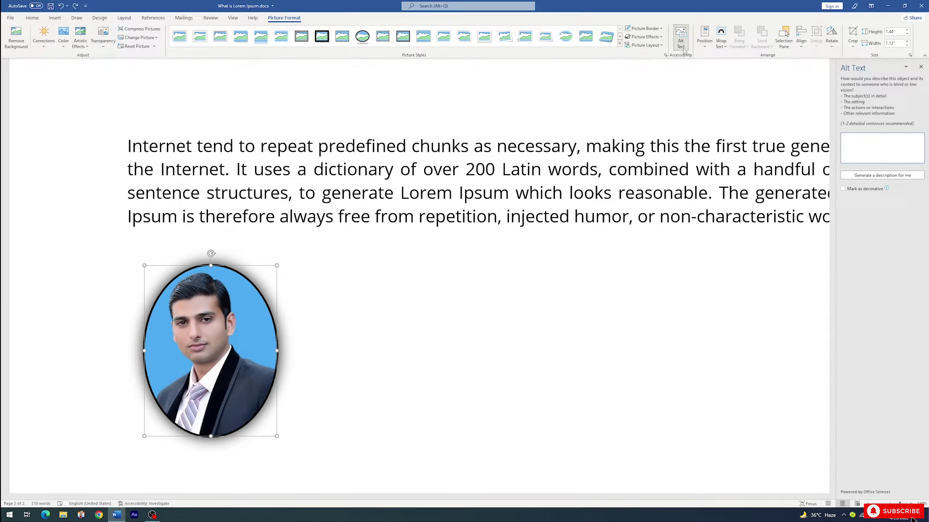
left_click(921, 67)
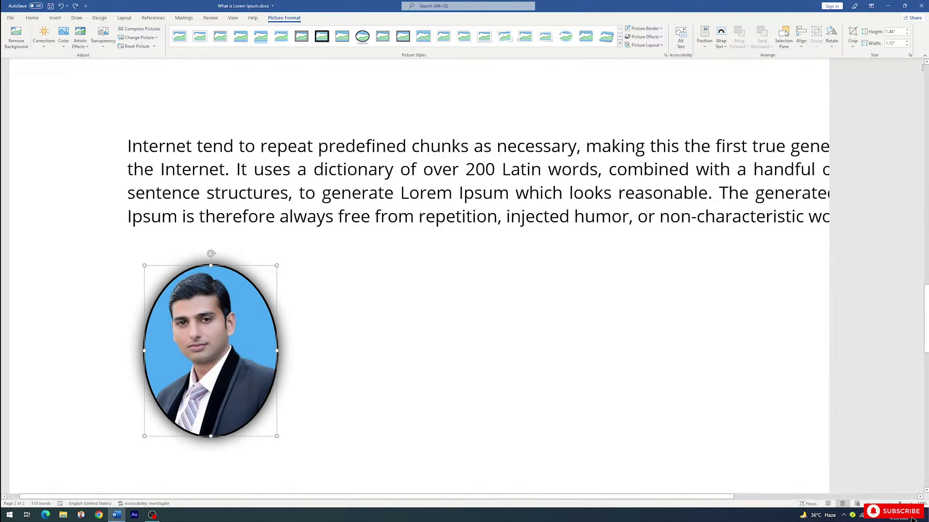
Preview the portrait at Top Left with Square Text Wrapping in the Position choices
left_click(704, 43)
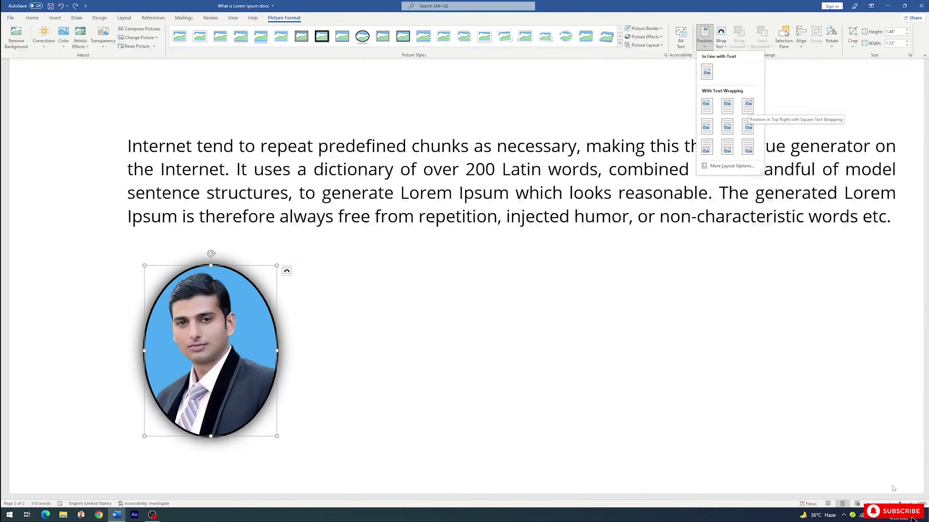
scroll(785, 33, "down", 10)
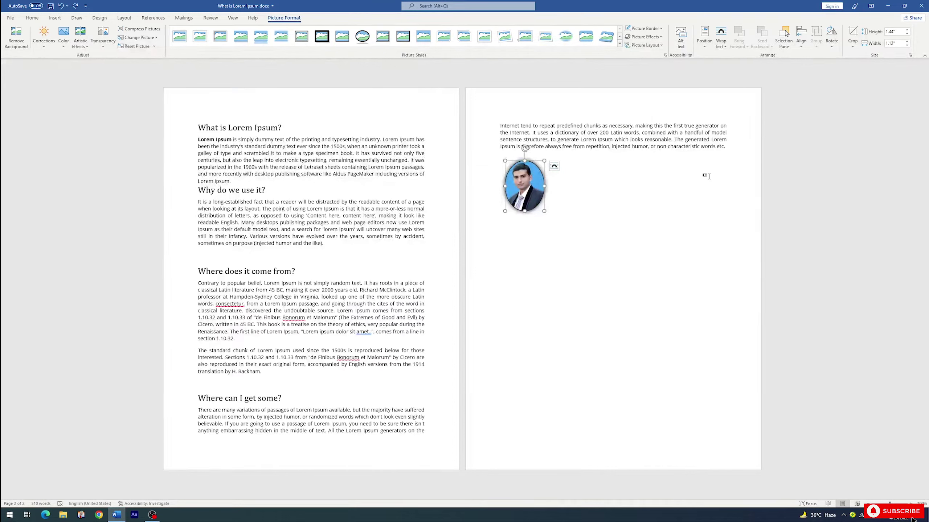
left_click(708, 45)
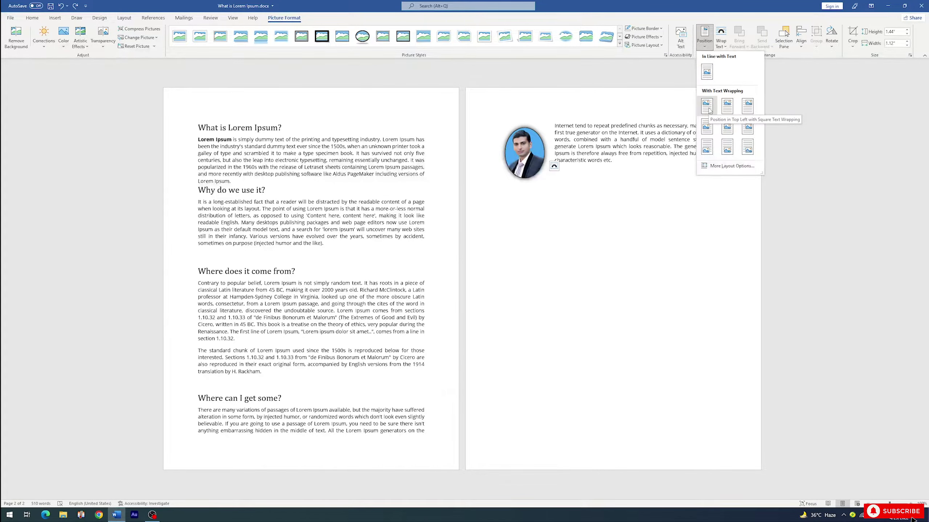
left_click(707, 107)
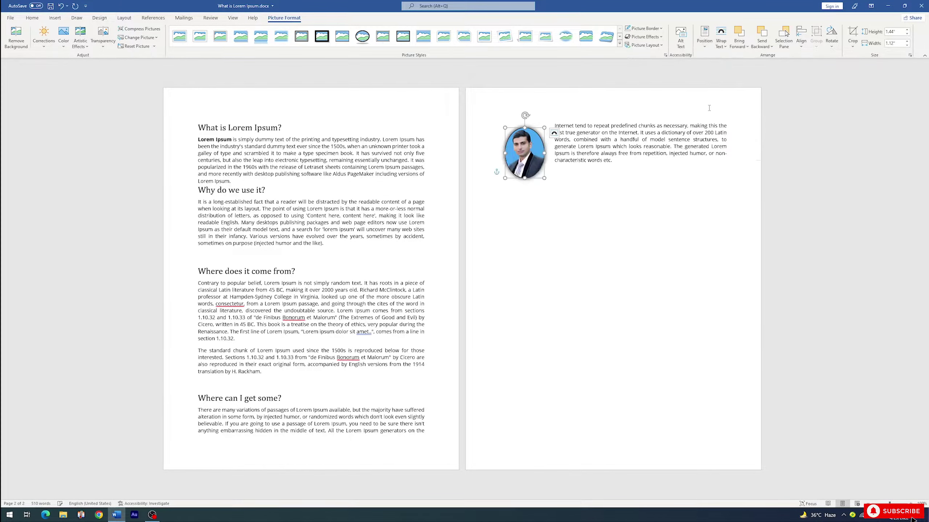
left_click(723, 46)
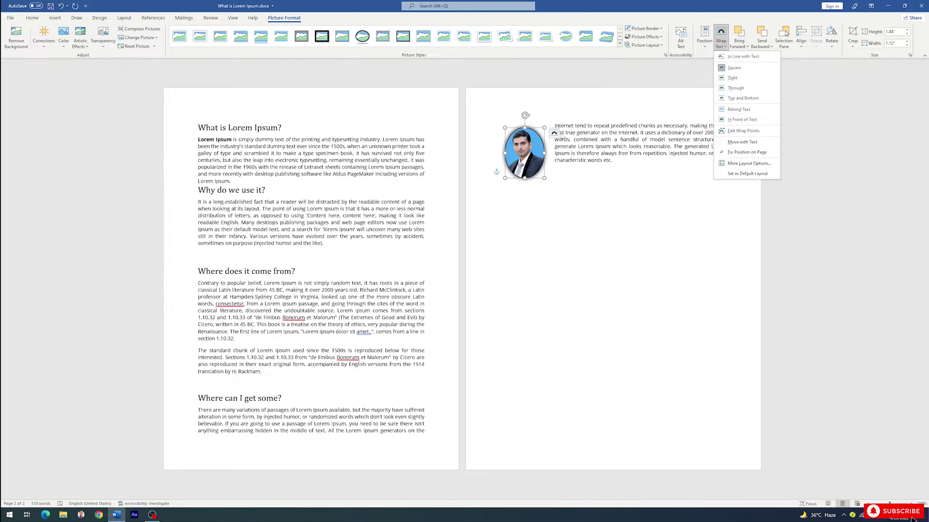
left_click(722, 81)
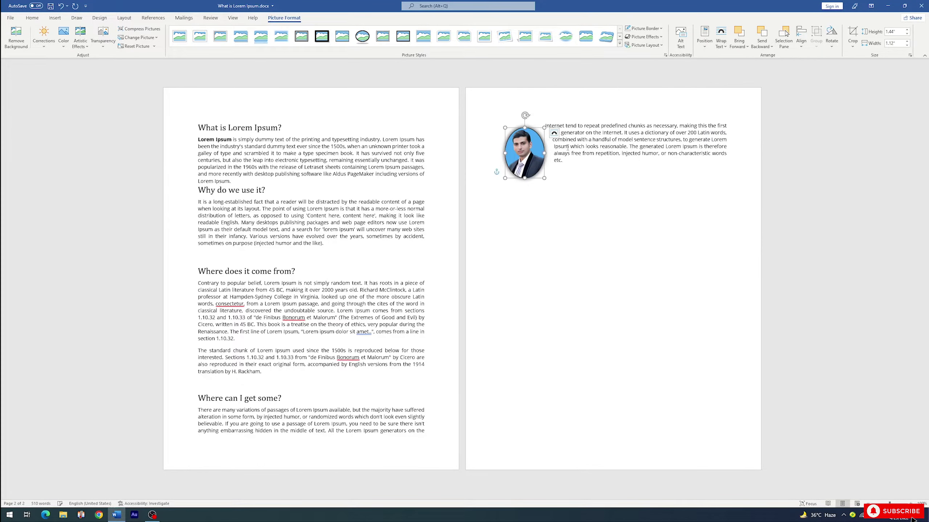
left_click(584, 190)
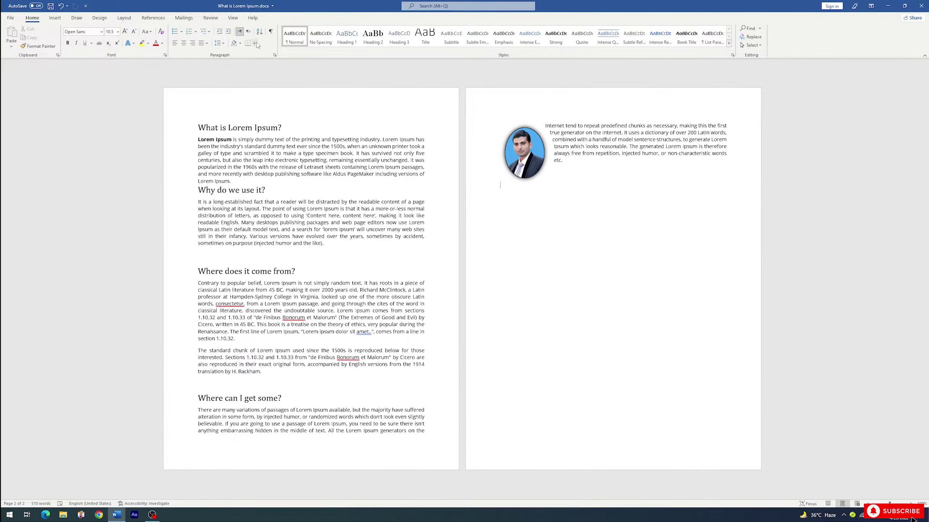
left_click(527, 140)
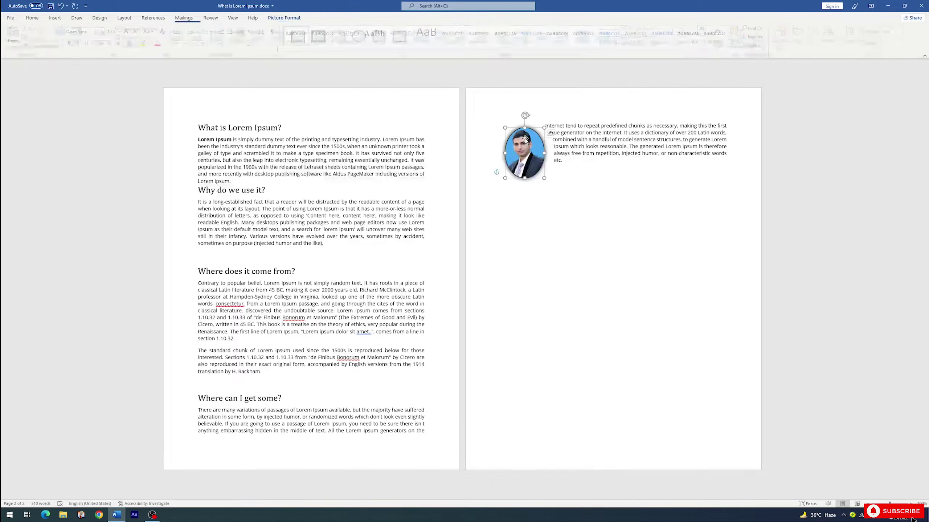
left_click(611, 207)
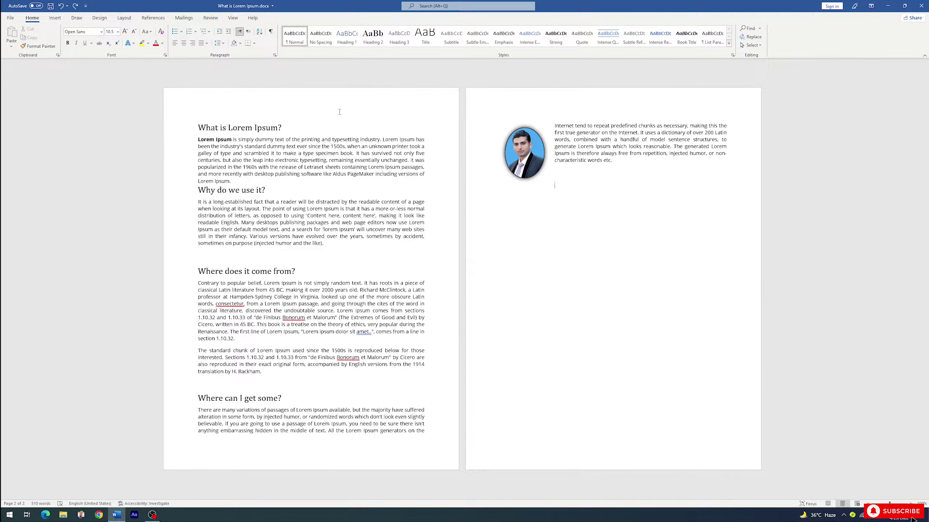
Reapply tight wrapping and try Top Center placement with wrapping, leaving the photo inline below the paragraph
left_click(75, 6)
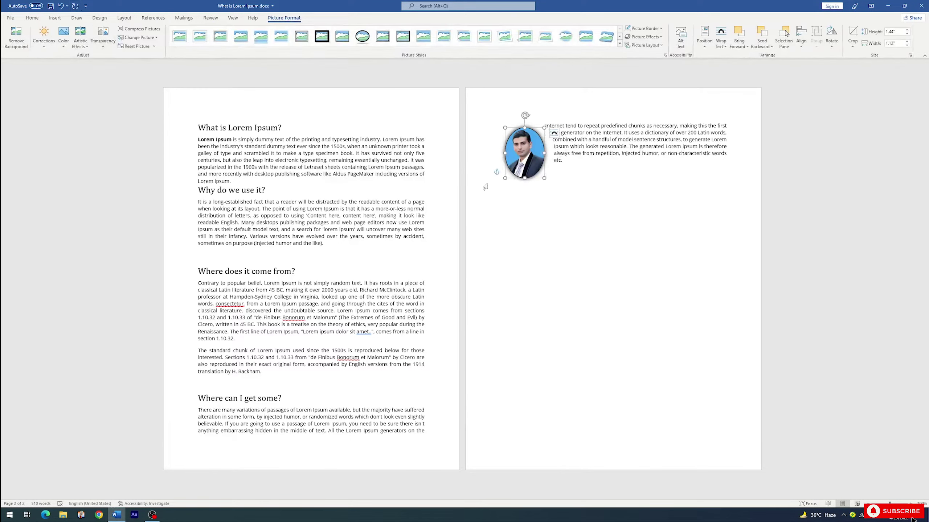
left_click(555, 168)
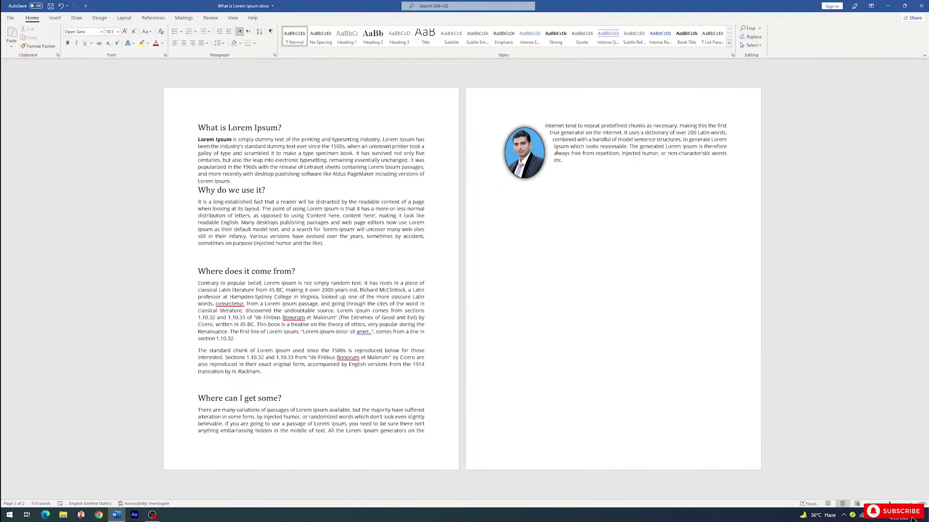
left_click(521, 157)
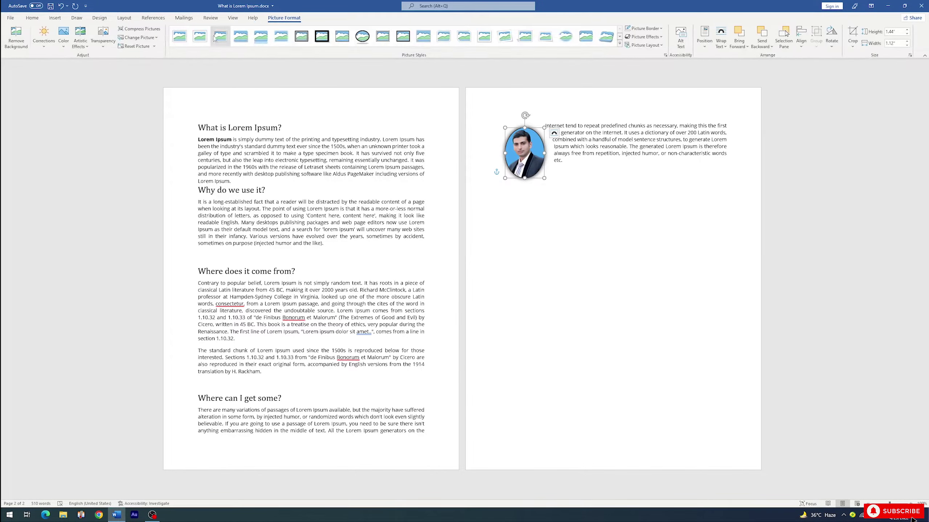
left_click(705, 40)
left_click(723, 106)
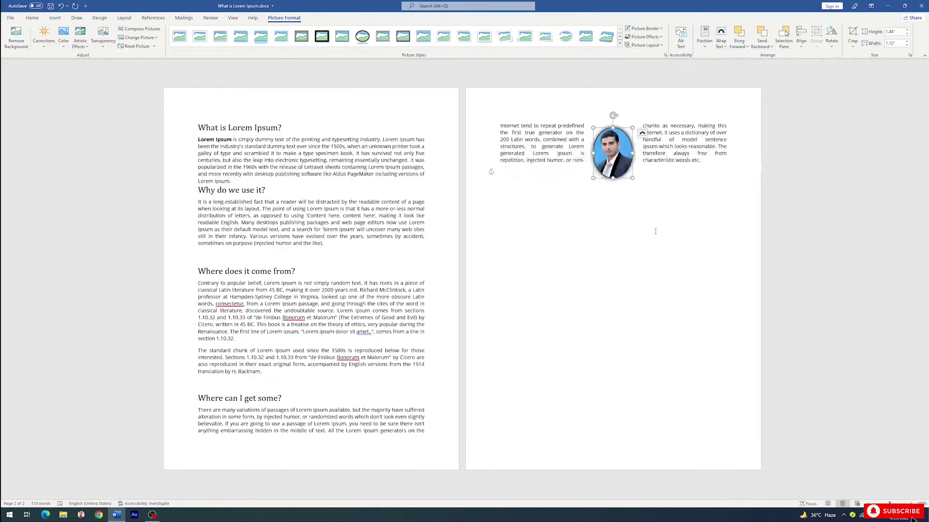
left_click(721, 39)
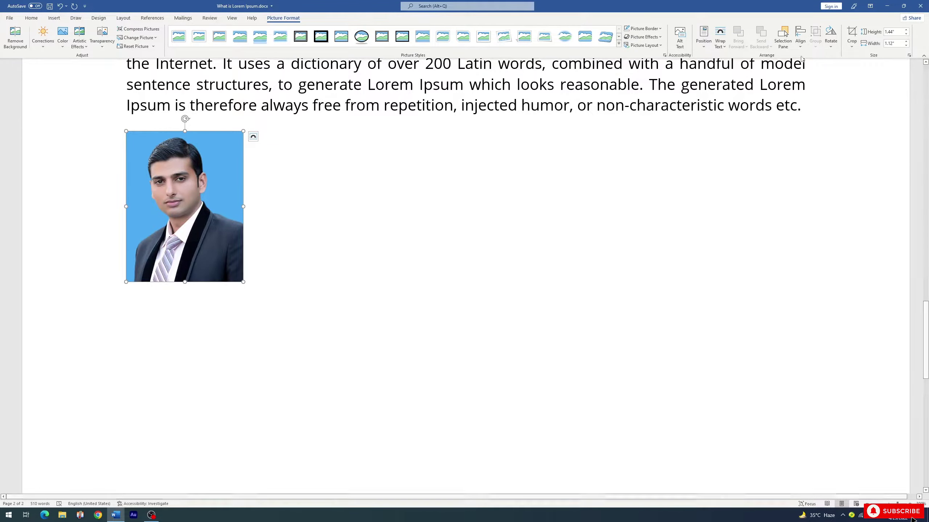
Preview the rotation choices, then switch the portrait photo into Crop mode
left_click(831, 46)
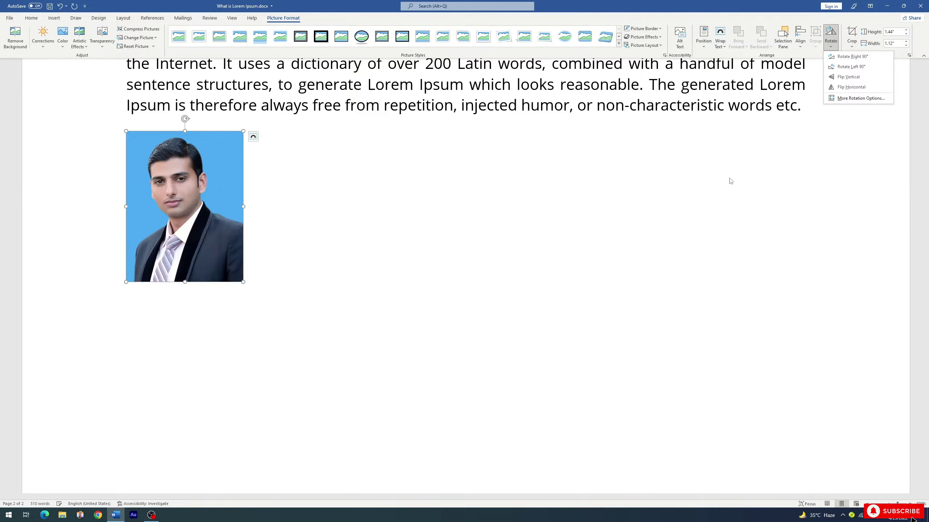
left_click(852, 47)
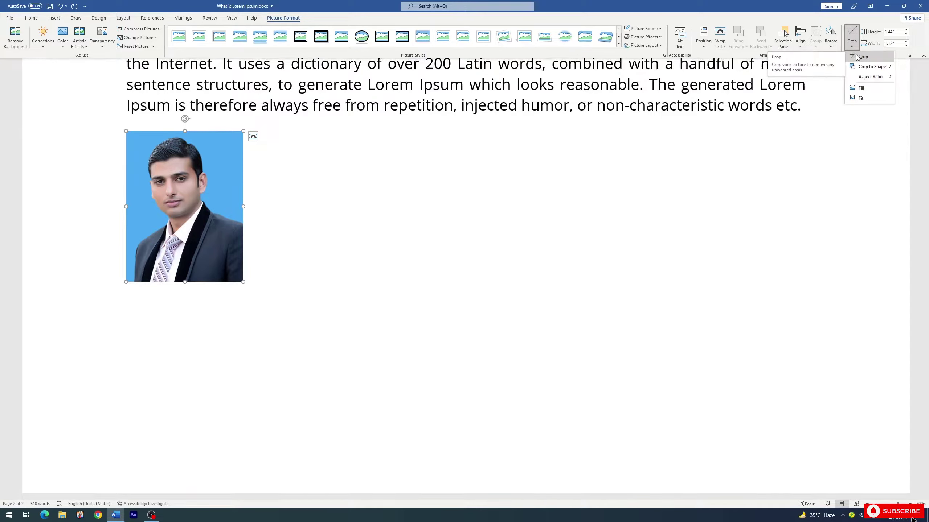
left_click(857, 57)
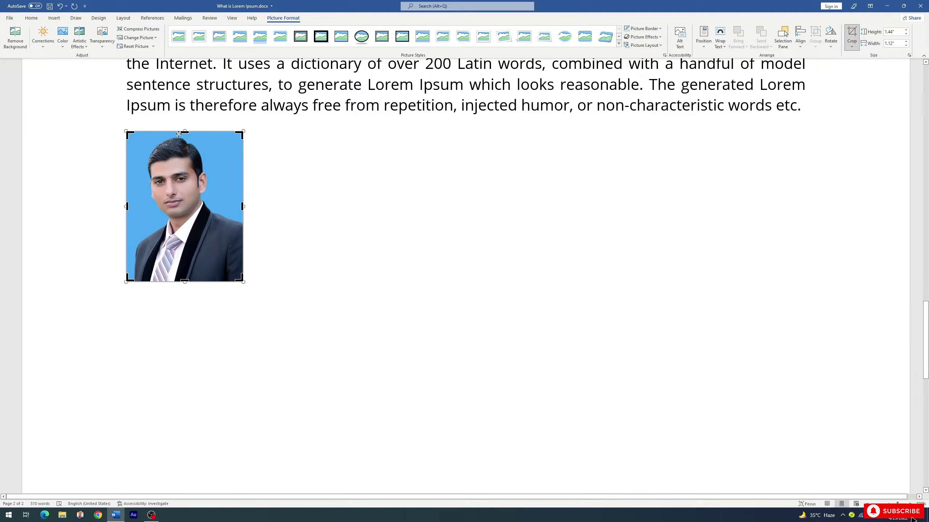
left_click_drag(185, 131, 185, 137)
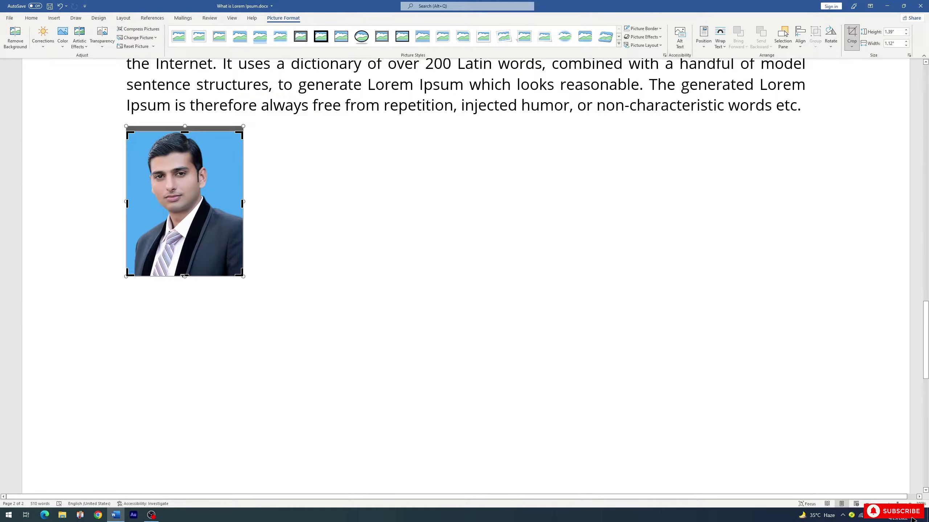
left_click_drag(185, 276, 185, 241)
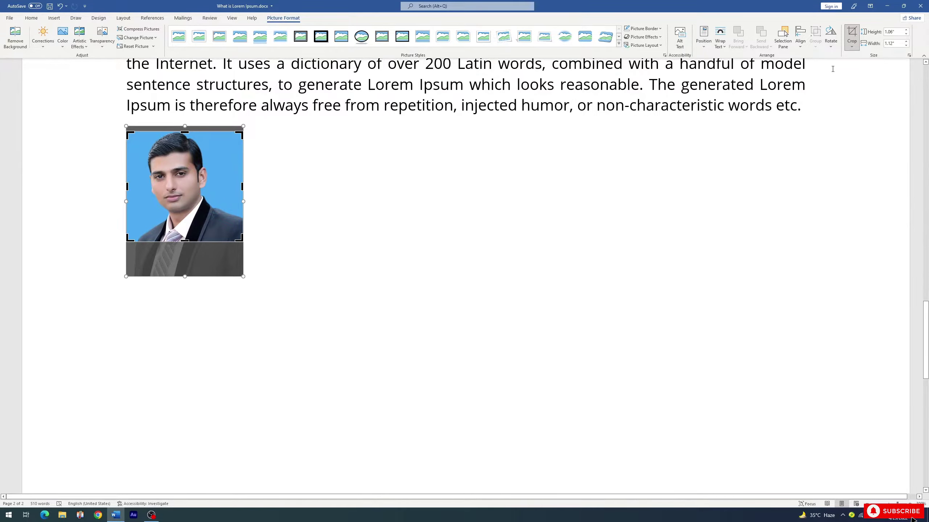
left_click(852, 47)
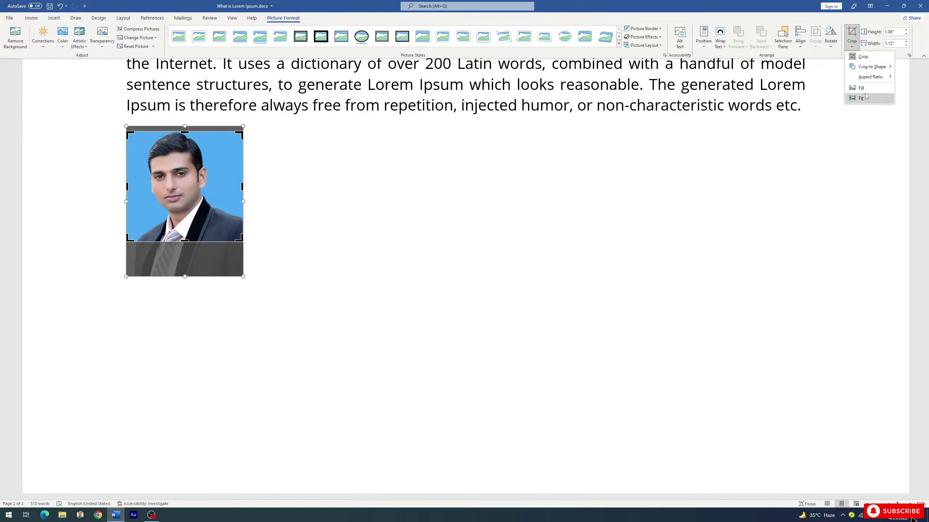
left_click(869, 21)
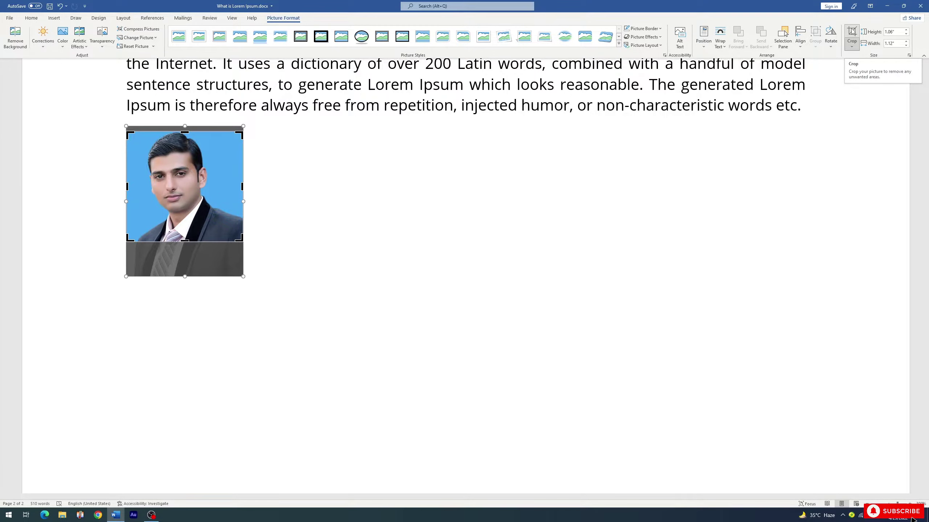
left_click(852, 45)
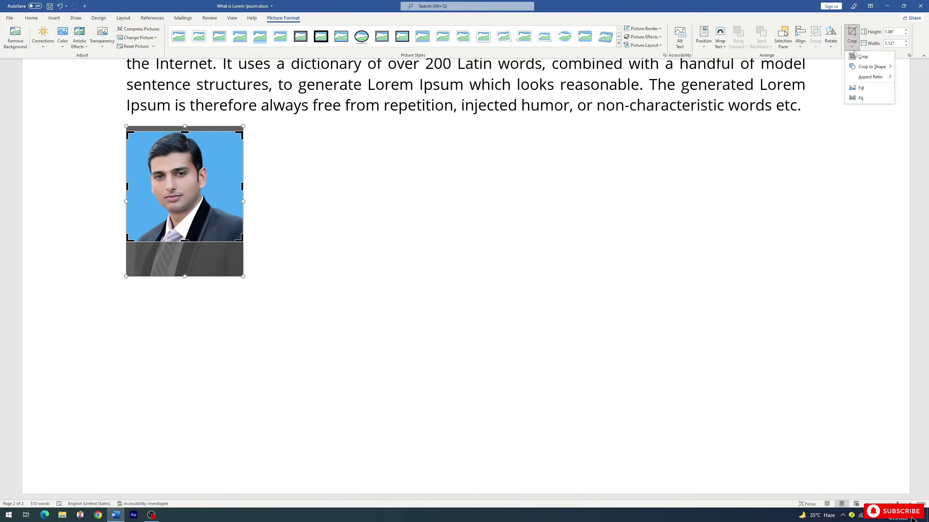
left_click(862, 57)
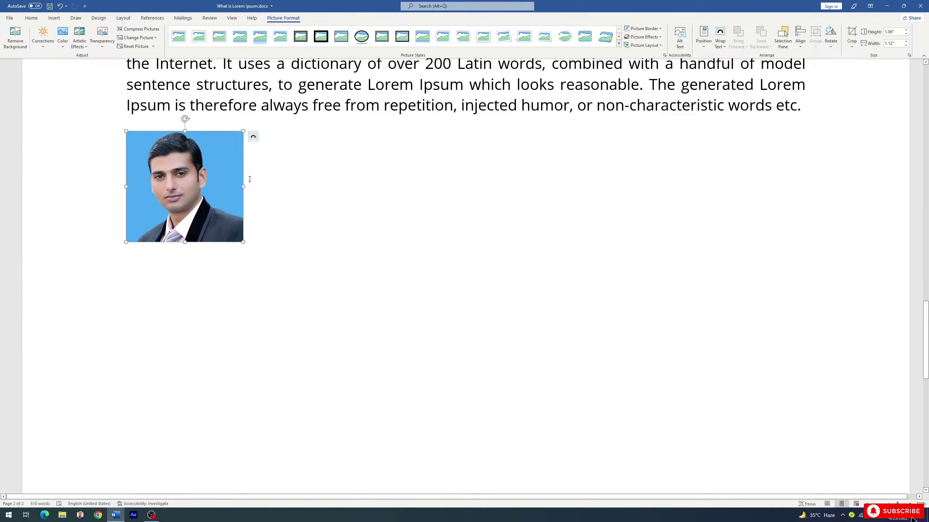
key("ctrl+z")
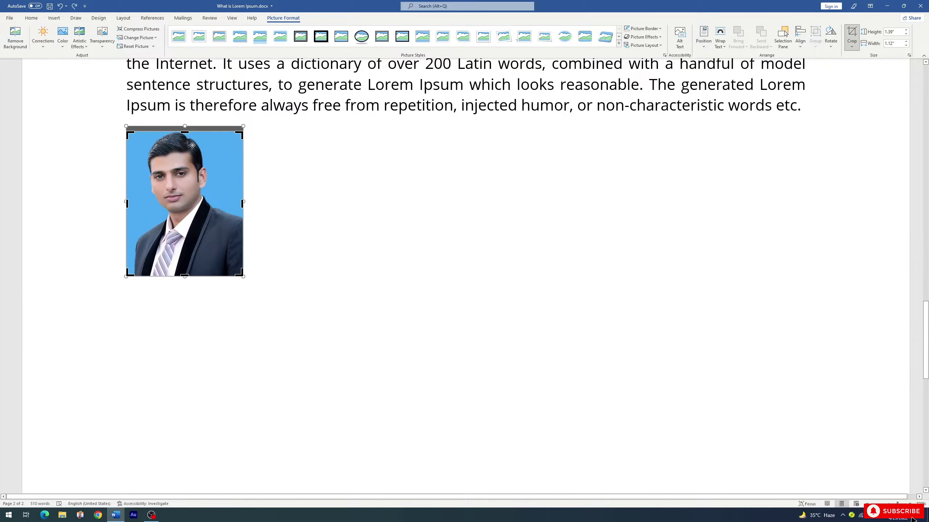
left_click_drag(185, 276, 185, 252)
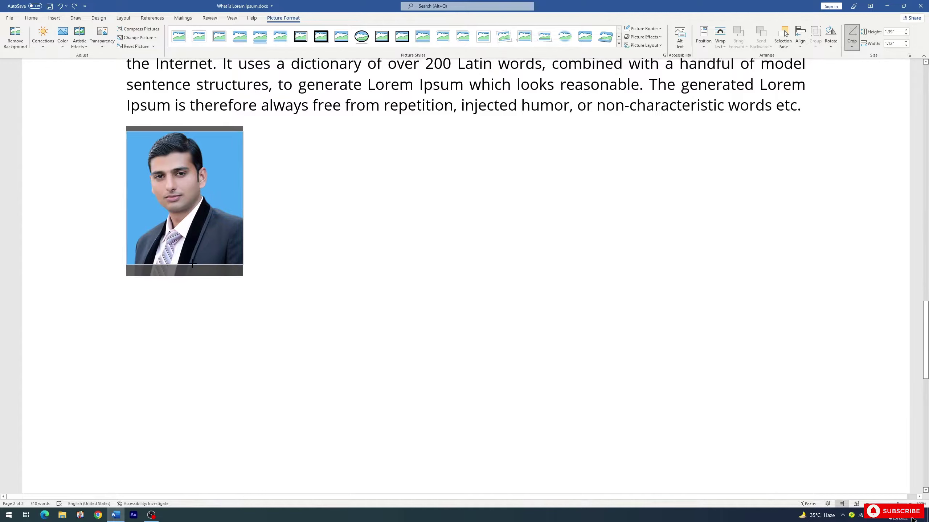
left_click(851, 34)
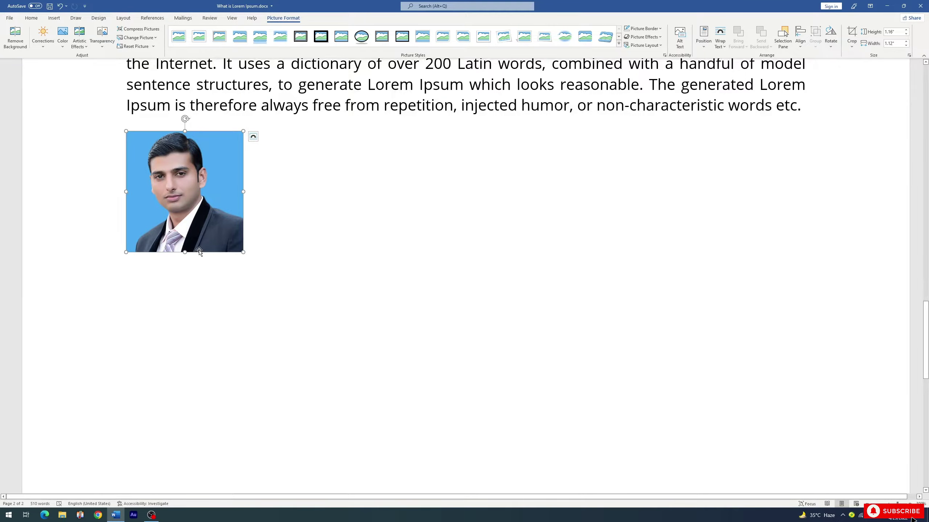
key("ctrl+z")
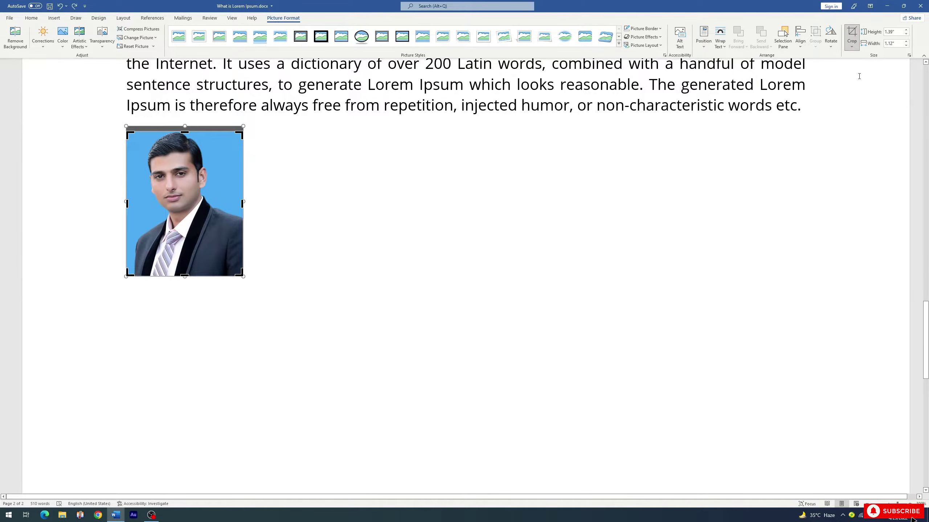
key("ctrl+z")
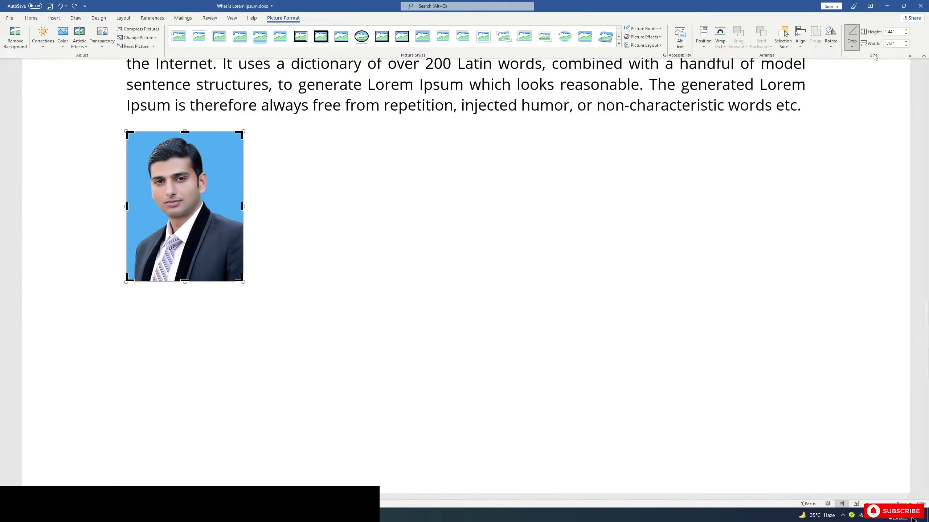
left_click(852, 46)
left_click(871, 67)
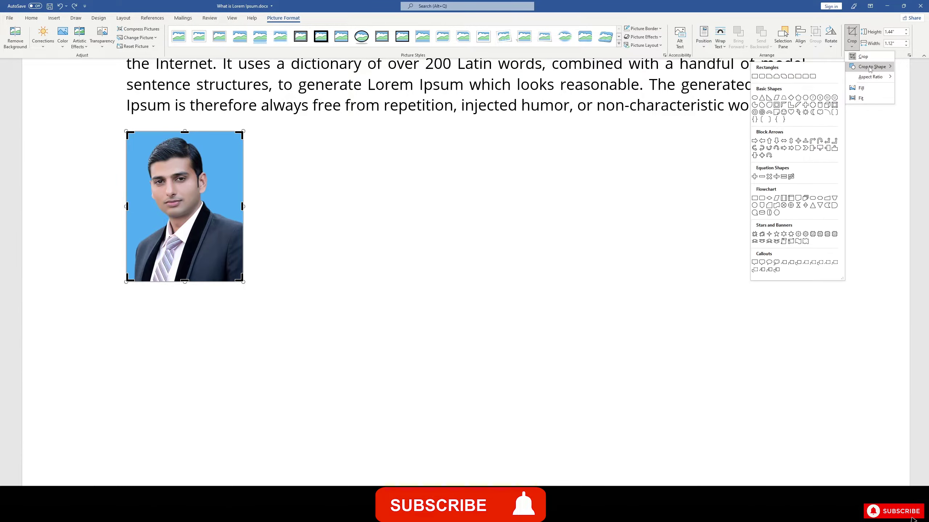
left_click(769, 106)
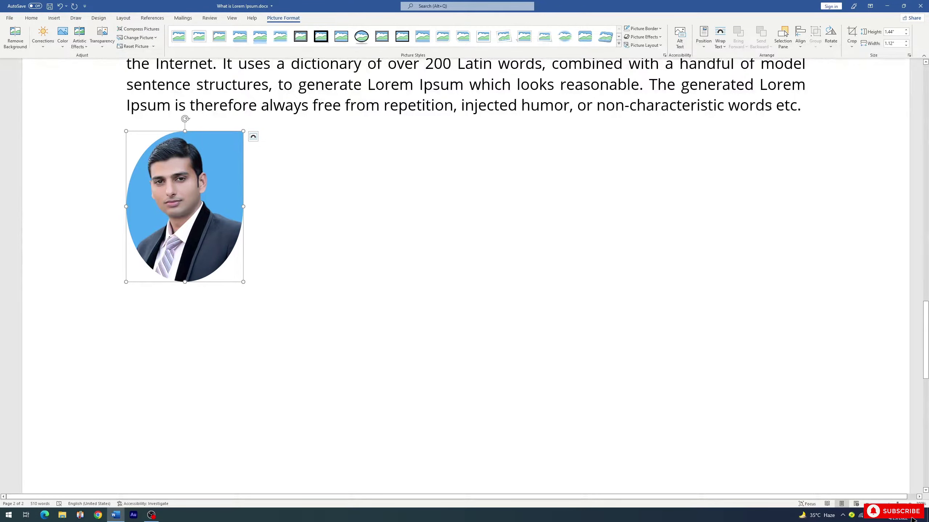
left_click(852, 43)
mouse_move(870, 77)
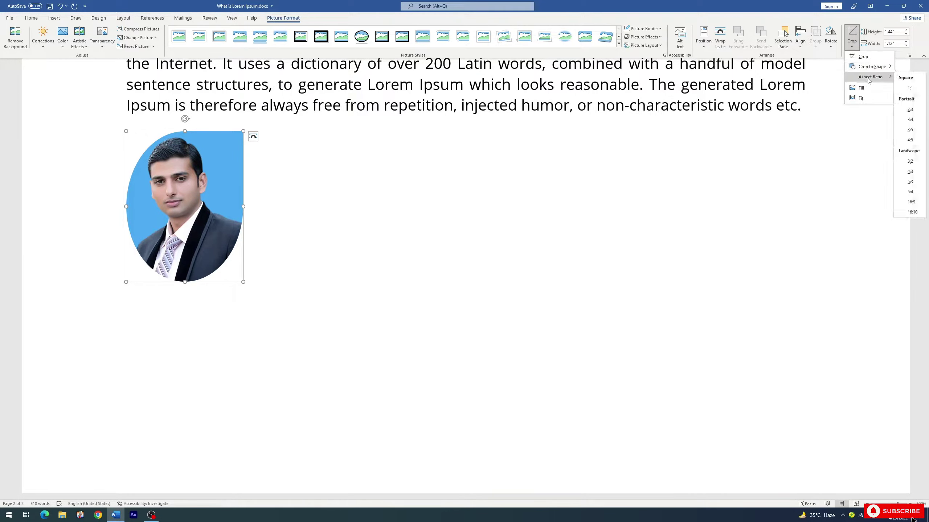
left_click(910, 111)
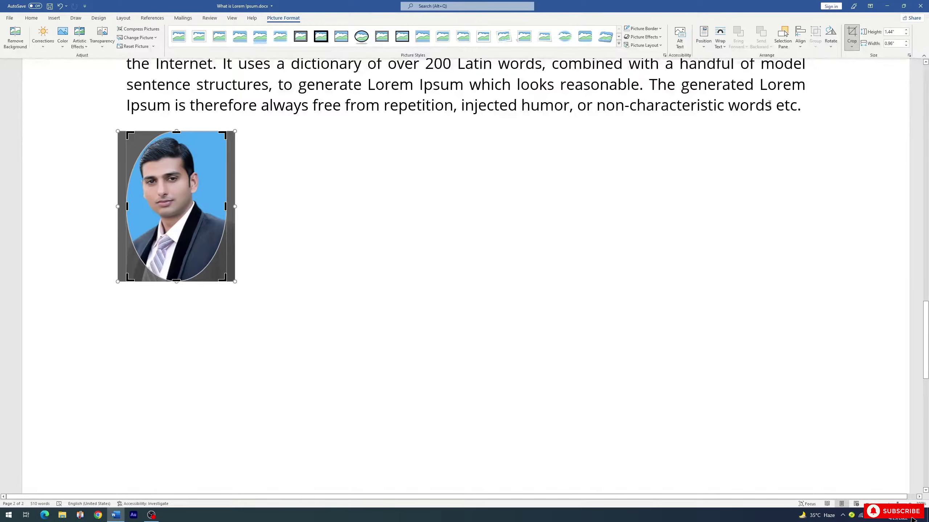
key("ctrl+z")
key("ctrl+z")
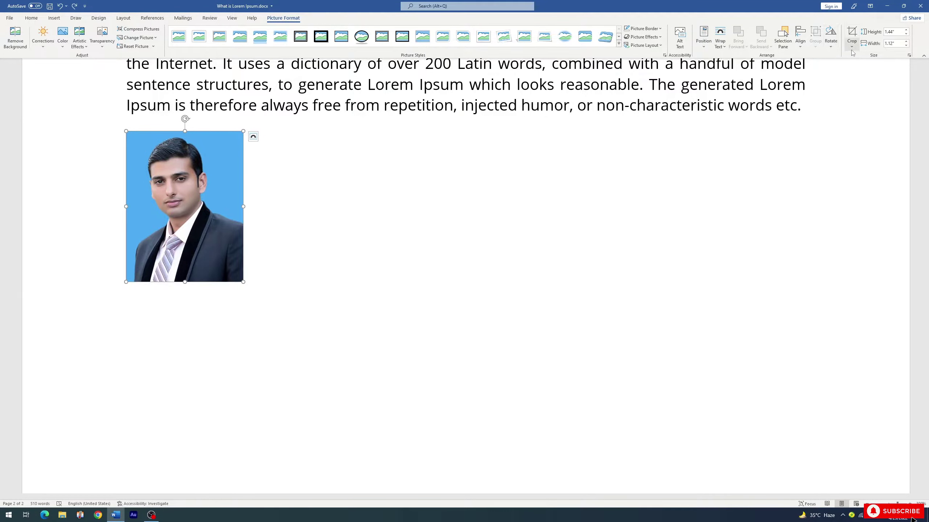
Set the crop to Fill and raise the photo height to 2 inches
left_click(851, 48)
mouse_move(870, 76)
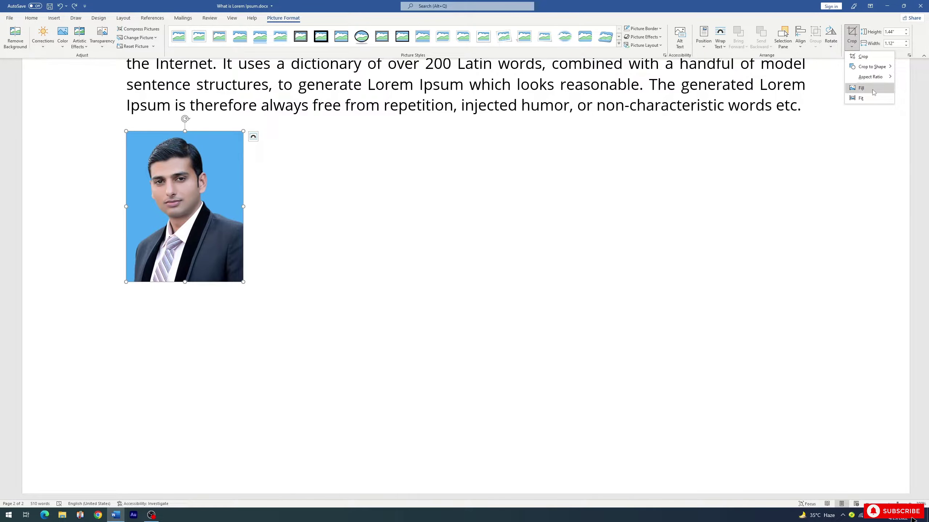
left_click(861, 88)
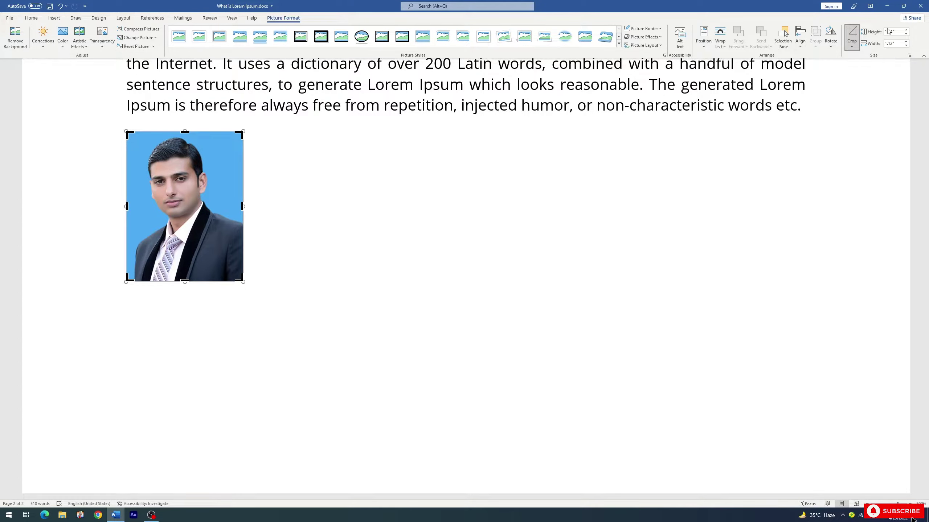
left_click(906, 30)
left_click(906, 31)
left_click(906, 31)
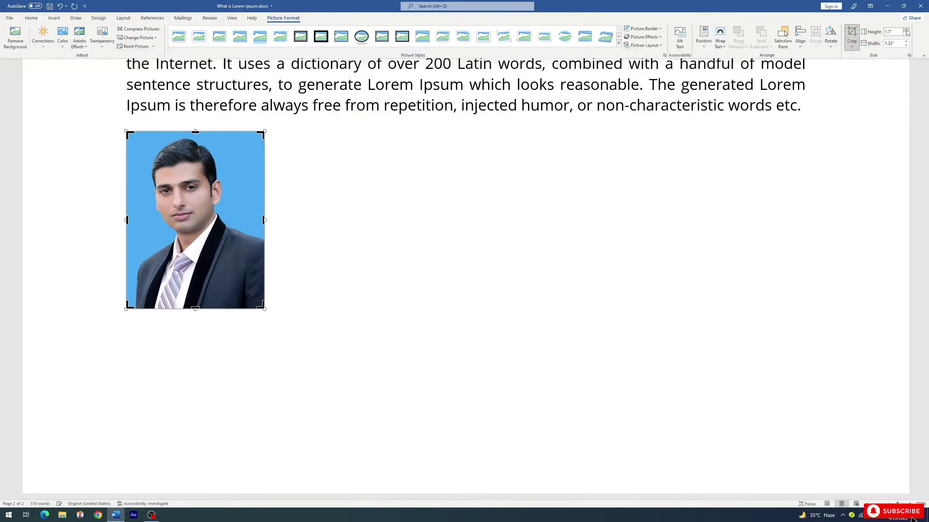
left_click(906, 31)
left_click(907, 31)
left_click(907, 31)
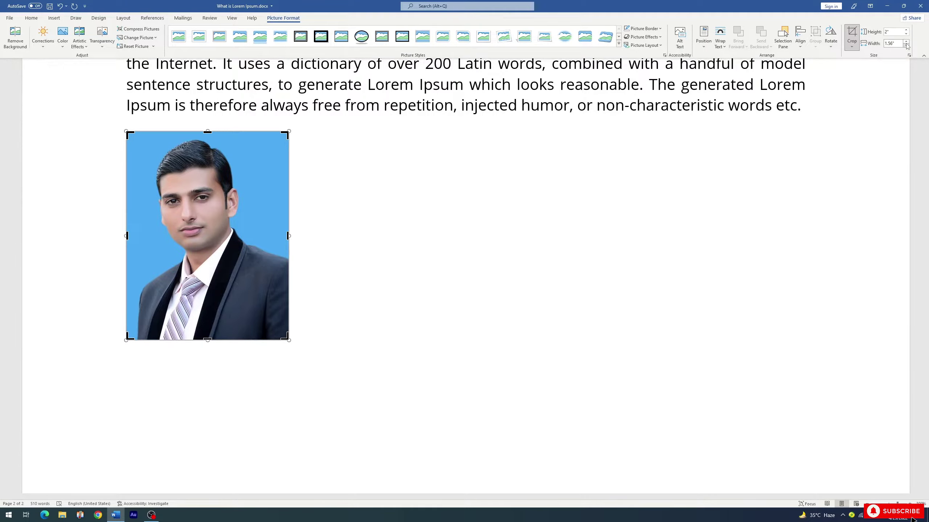
Try photo heights of 1.54, 1.7, 2.1 and 2.4 inches, ending at 1.44 inches
left_click(907, 34)
left_click(906, 34)
left_click(907, 34)
left_click(907, 34)
left_click(907, 34)
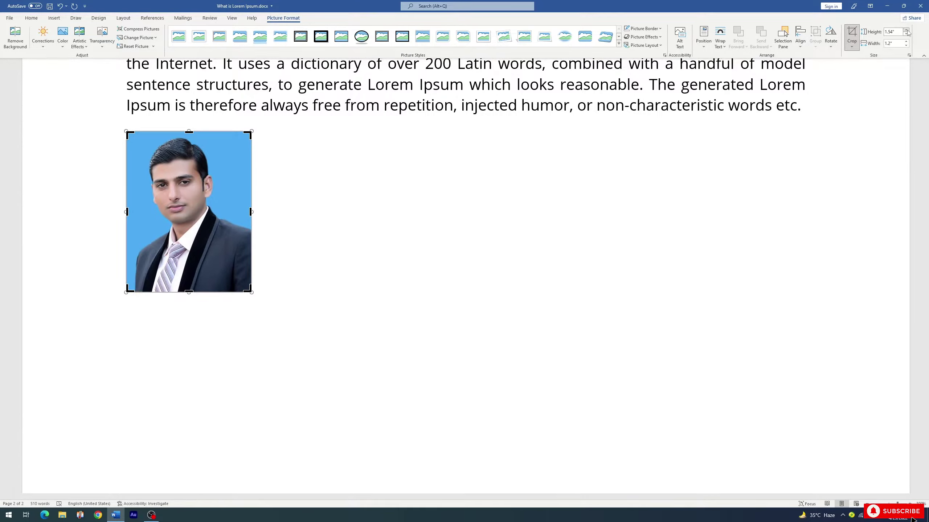
left_click(907, 31)
left_click(907, 31)
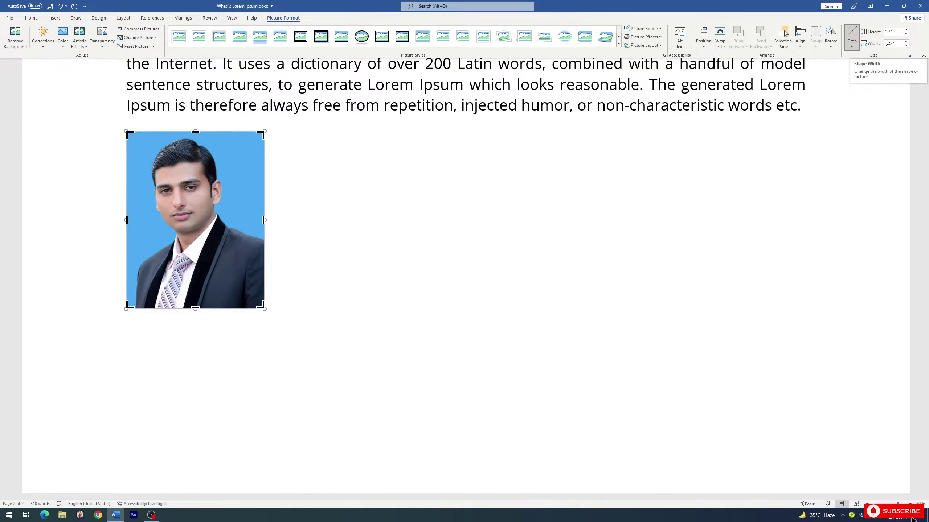
left_click(906, 30)
left_click(907, 30)
left_click(906, 30)
left_click(906, 30)
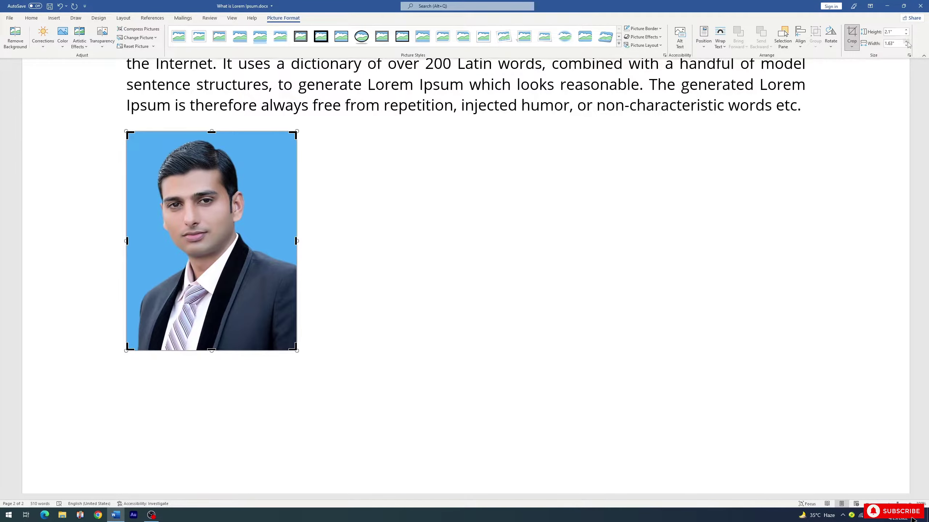
left_click(907, 31)
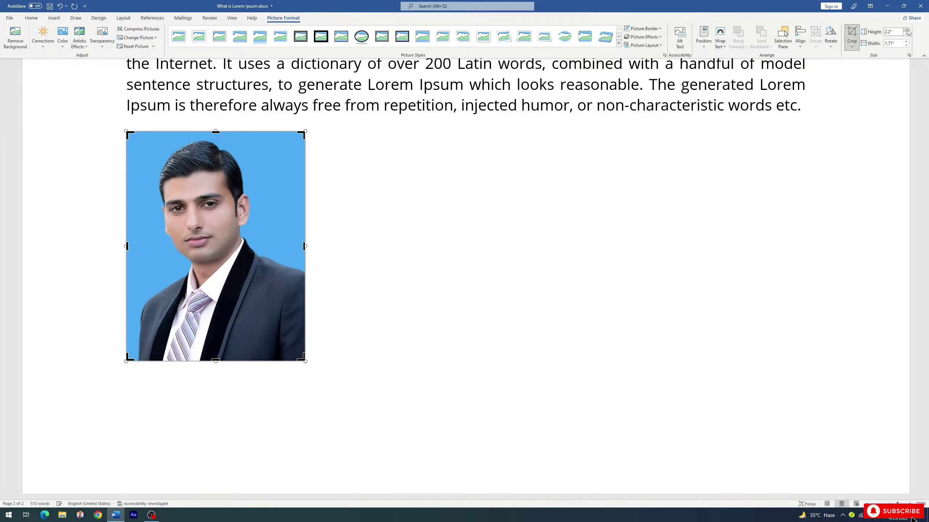
left_click(907, 30)
left_click(906, 30)
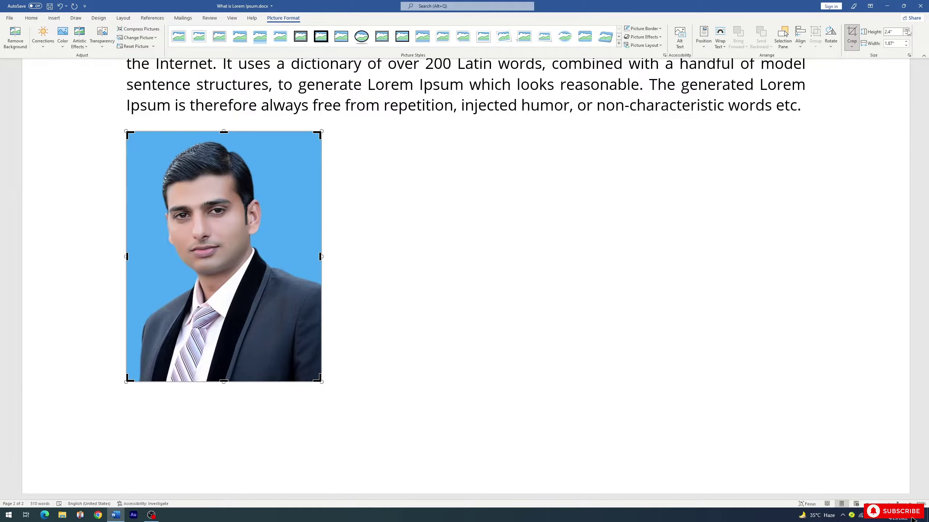
left_click(907, 34)
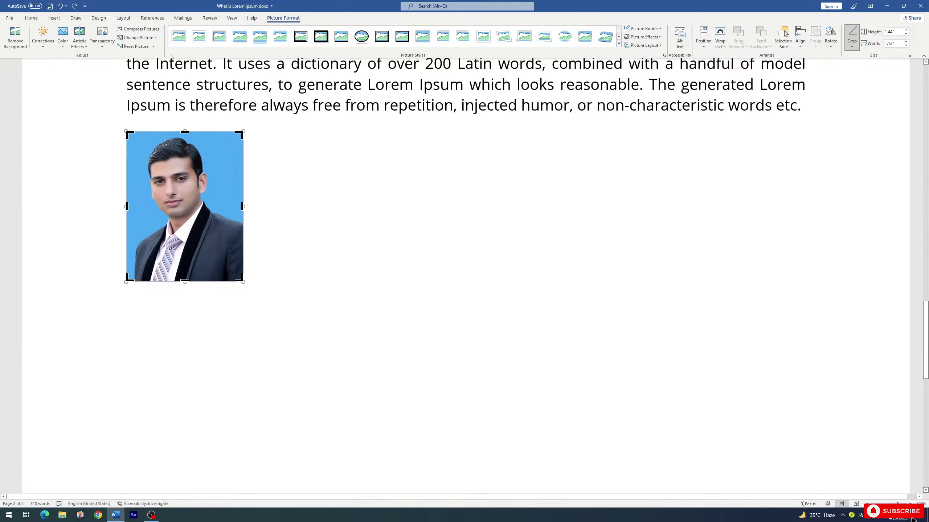
Delete the photo below the paragraph and open the Insert Shapes gallery
left_click(54, 17)
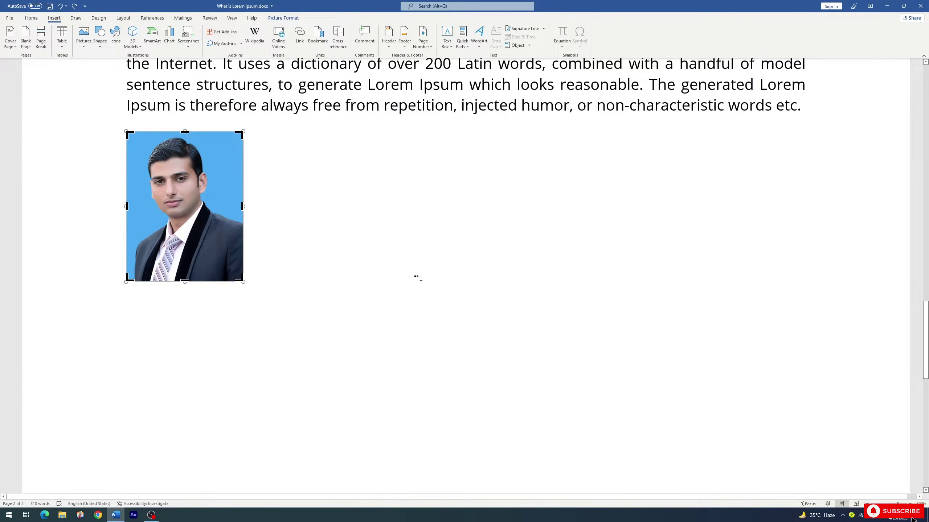
key("Delete")
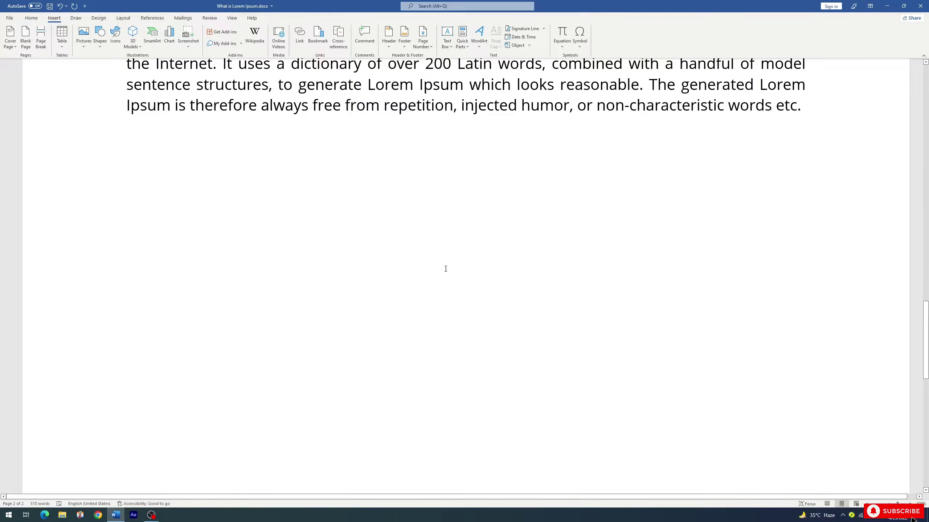
left_click(101, 46)
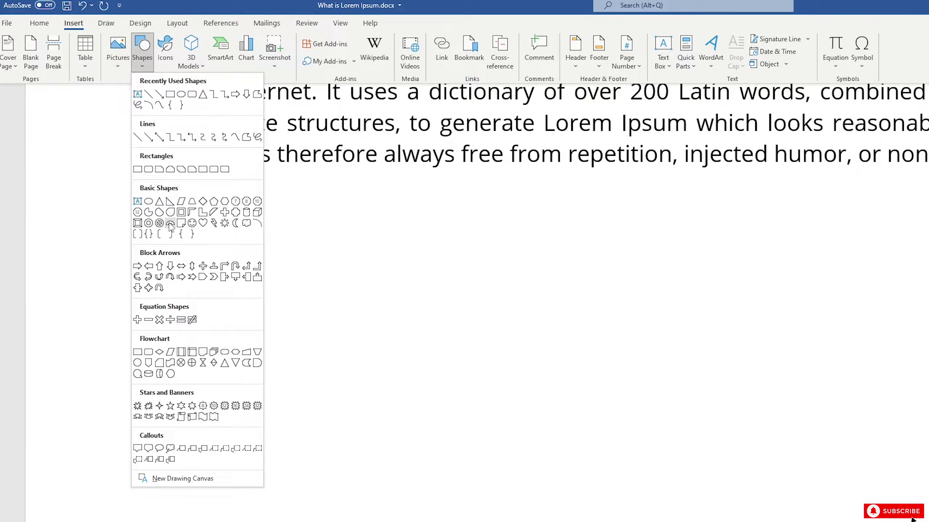
Draw a Block Arc below the paragraph and drag its handles into a thick semicircular band
left_click(171, 223)
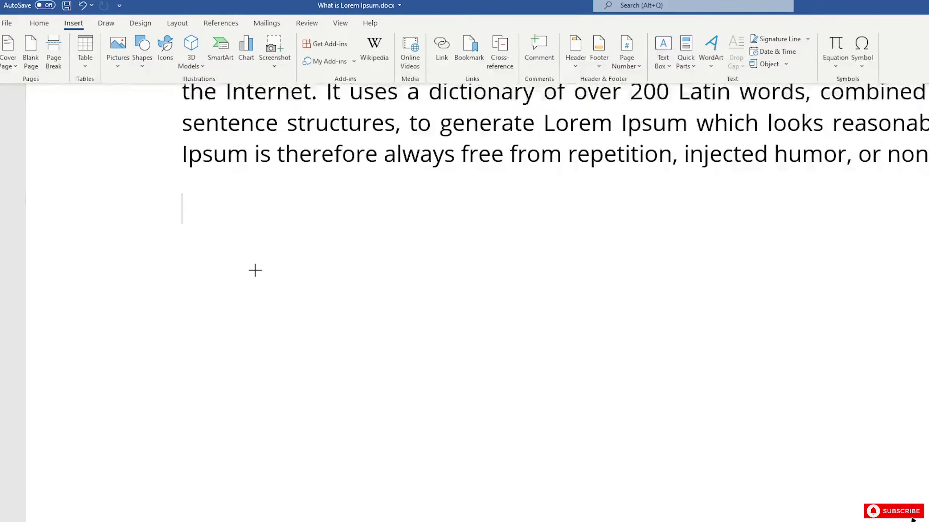
mouse_move(255, 270)
left_mouse_down()
mouse_move(441, 434)
mouse_move(327, 265)
mouse_move(359, 332)
mouse_move(439, 415)
mouse_move(468, 434)
mouse_move(414, 364)
mouse_move(560, 479)
mouse_move(417, 380)
left_mouse_up()
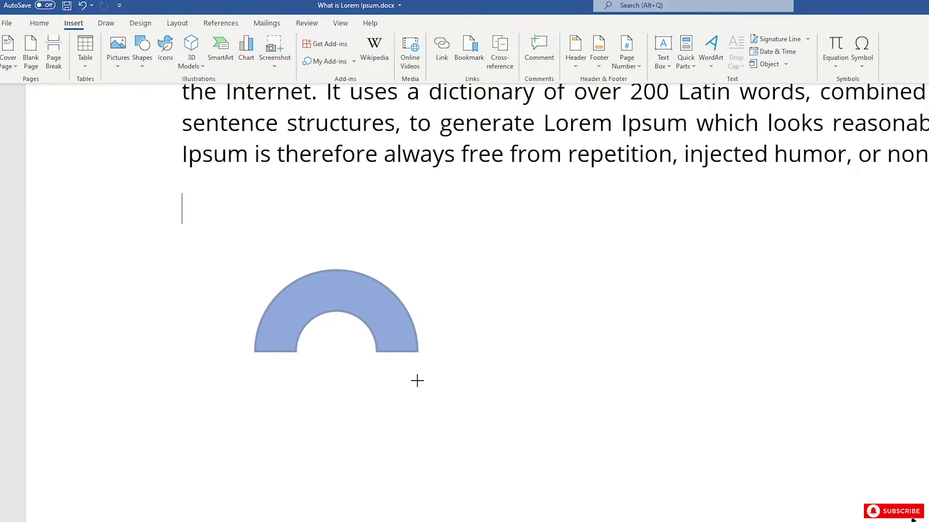
left_click_drag(417, 380, 417, 381)
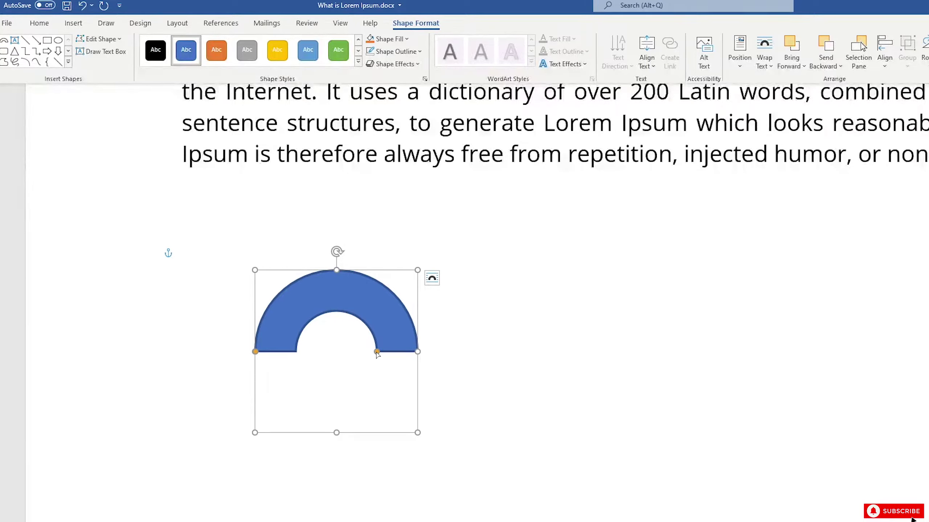
left_click_drag(377, 352, 411, 327)
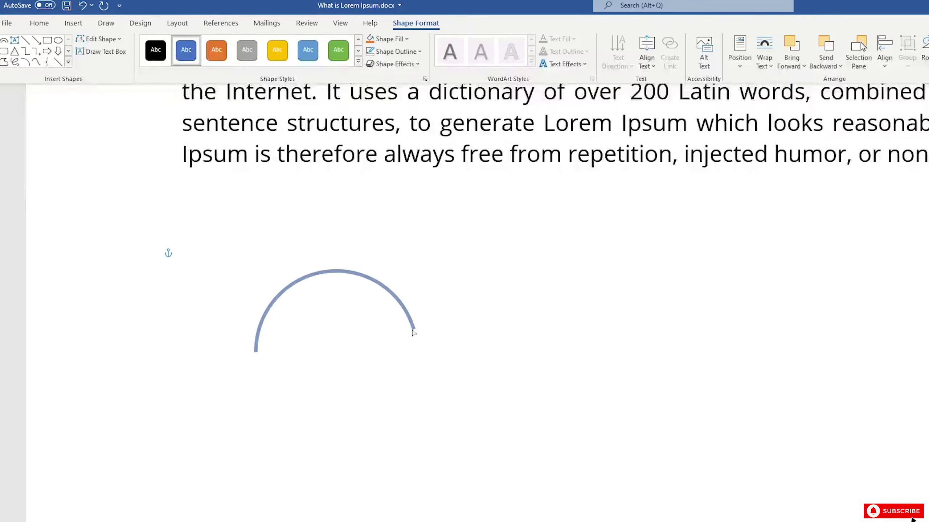
mouse_move(411, 326)
left_mouse_down()
mouse_move(403, 379)
mouse_move(377, 401)
mouse_move(346, 413)
mouse_move(308, 398)
left_mouse_up()
mouse_move(296, 380)
left_mouse_down()
mouse_move(412, 318)
mouse_move(414, 408)
mouse_move(284, 423)
mouse_move(241, 354)
mouse_move(248, 373)
mouse_move(248, 354)
mouse_move(385, 398)
mouse_move(363, 348)
mouse_move(326, 361)
mouse_move(326, 352)
mouse_move(378, 369)
left_mouse_up()
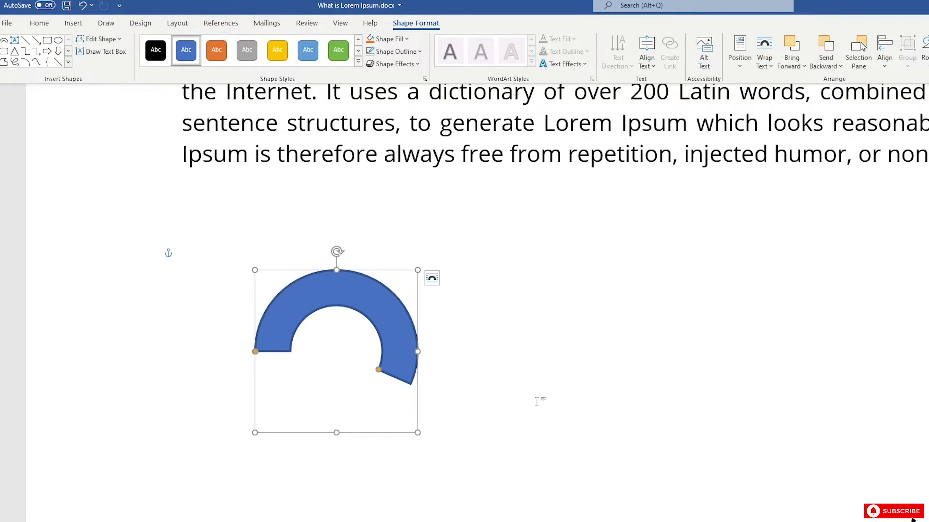
Undo the last arc reshaping and delete the block arc
left_click(378, 342)
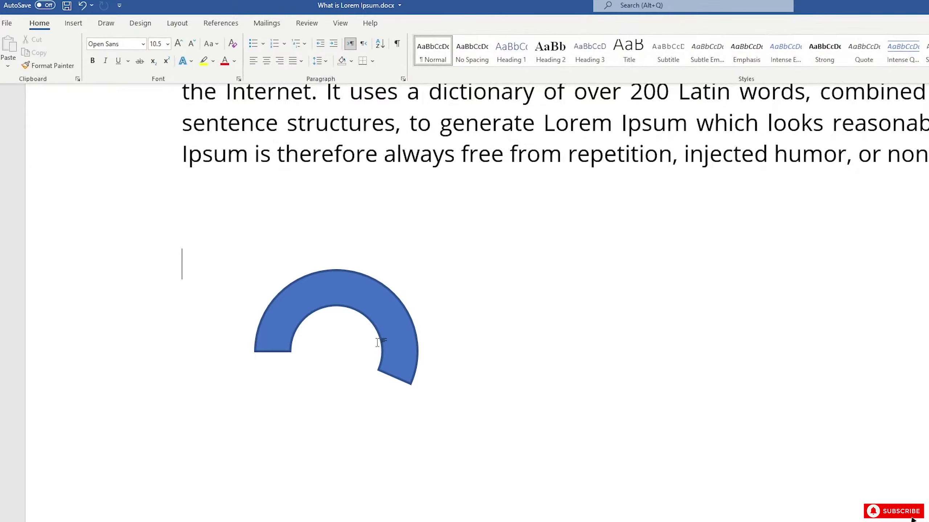
left_click(379, 342)
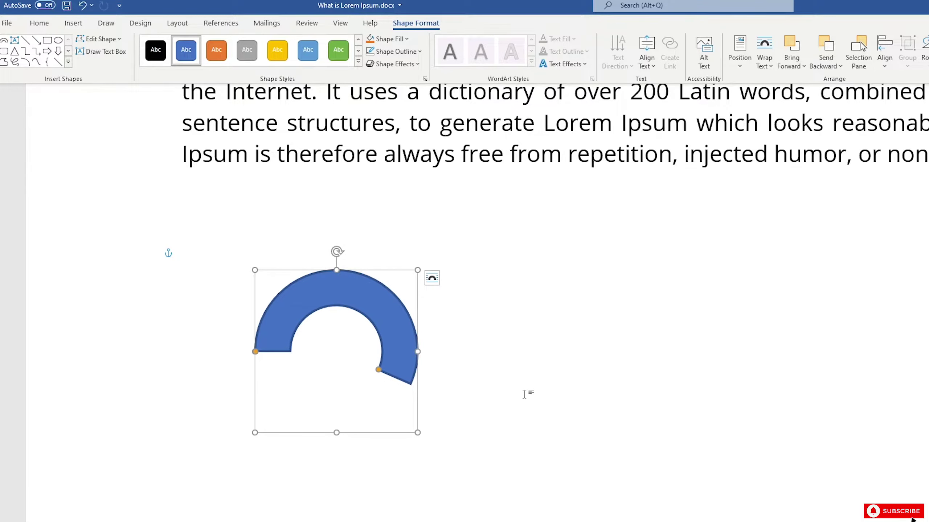
key("ctrl+z")
key("Delete")
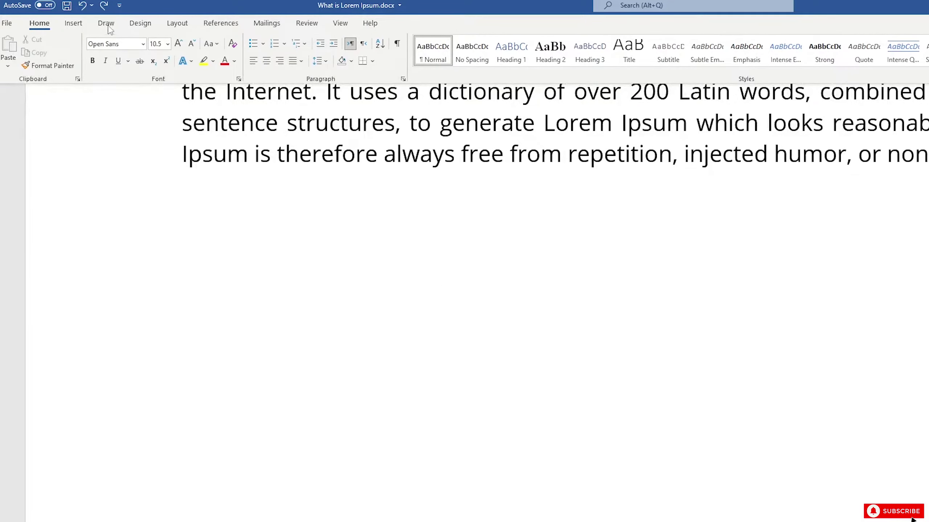
Draw a long straight horizontal line below the paragraph
left_click(73, 24)
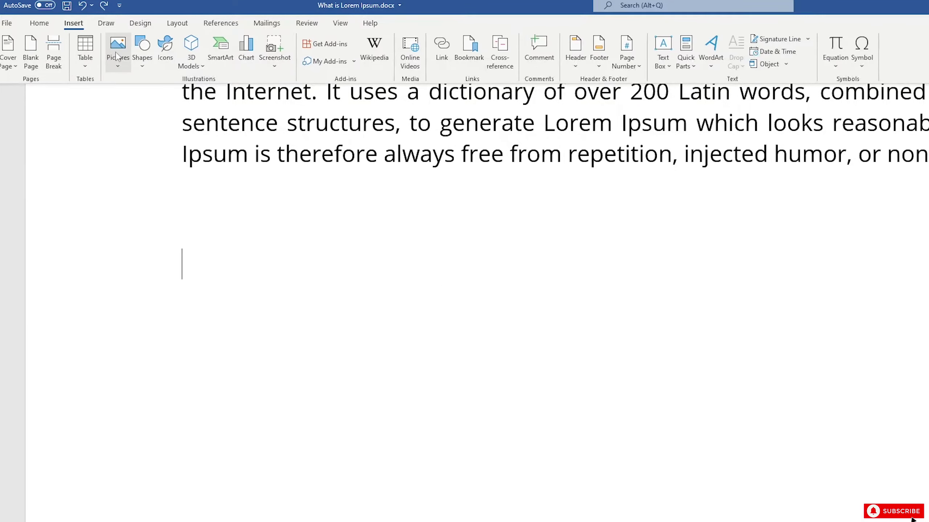
left_click(143, 65)
left_click(143, 139)
mouse_move(250, 312)
left_mouse_down()
mouse_move(499, 336)
mouse_move(815, 314)
mouse_move(784, 409)
left_mouse_up()
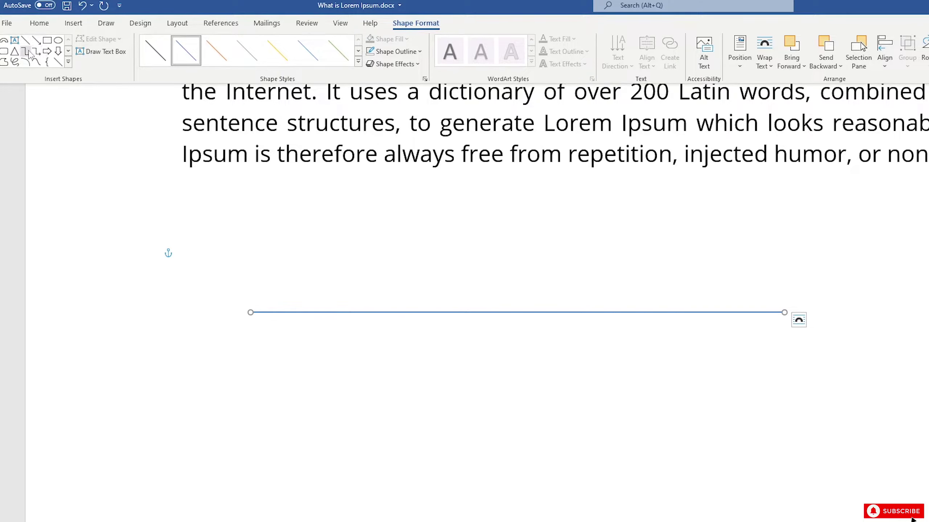
Browse shape styles, outline colours and shadow effects without applying any, then delete the line
left_click(68, 62)
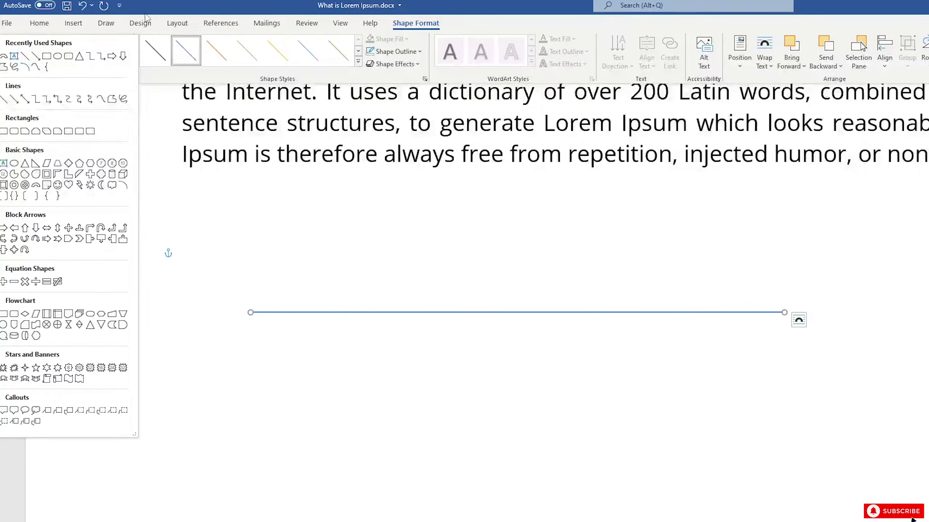
left_click(159, 3)
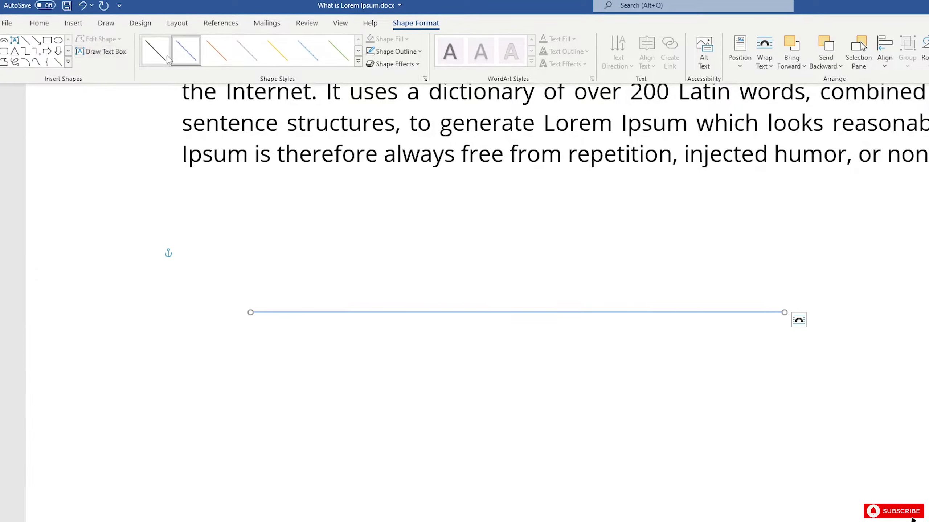
left_click(358, 61)
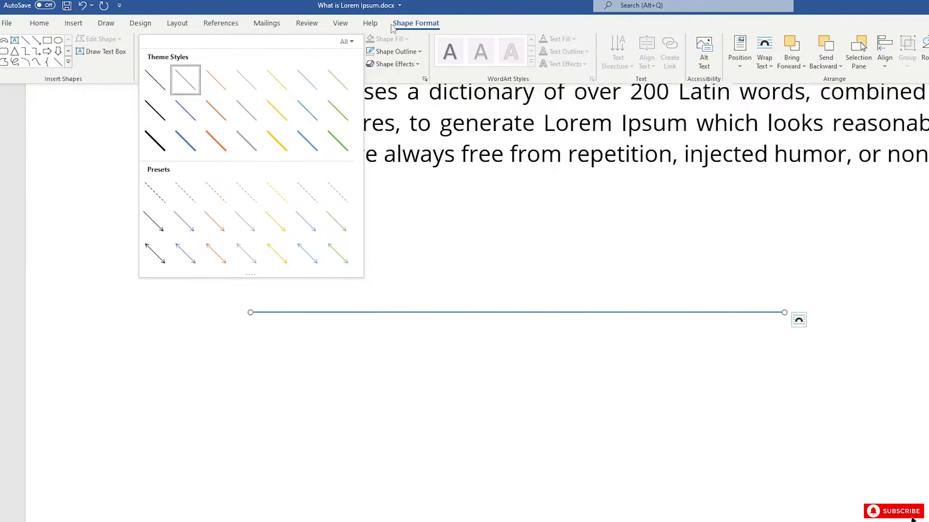
left_click(450, 2)
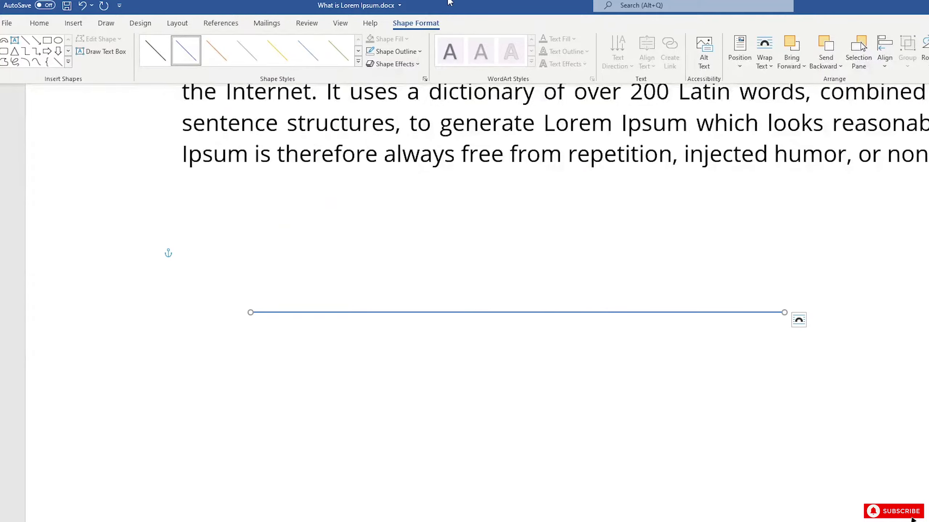
left_click(419, 52)
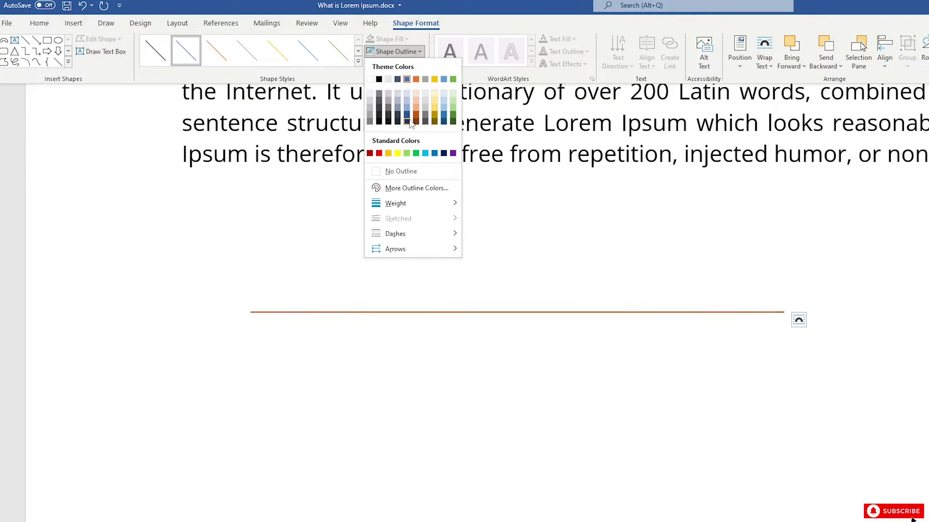
left_click(483, 202)
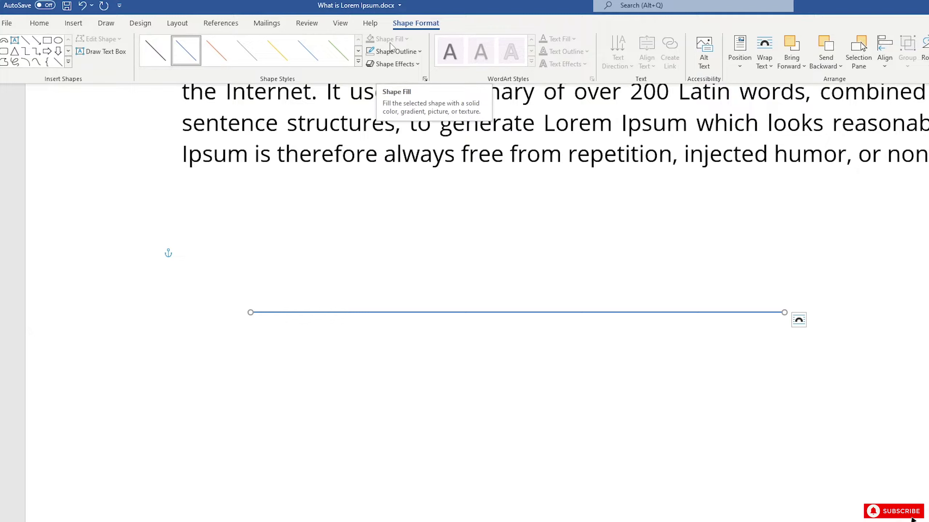
left_click(418, 65)
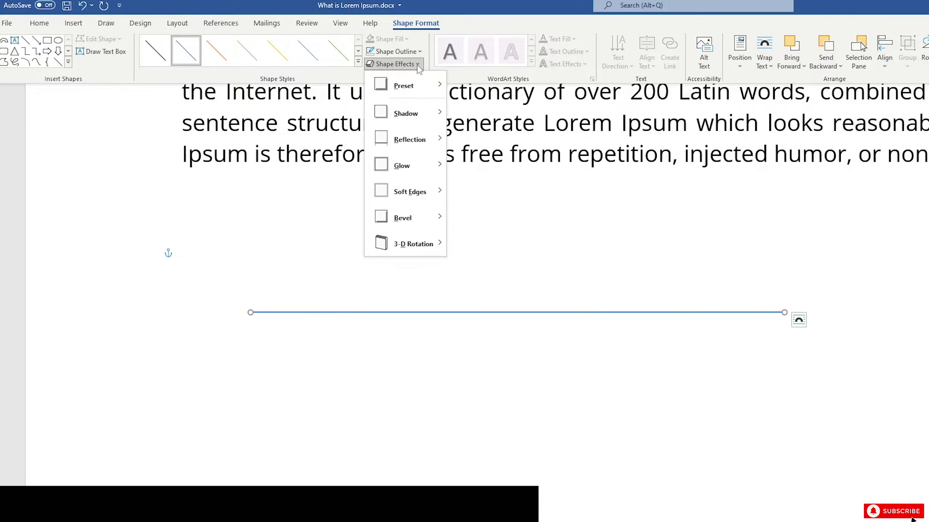
mouse_move(405, 113)
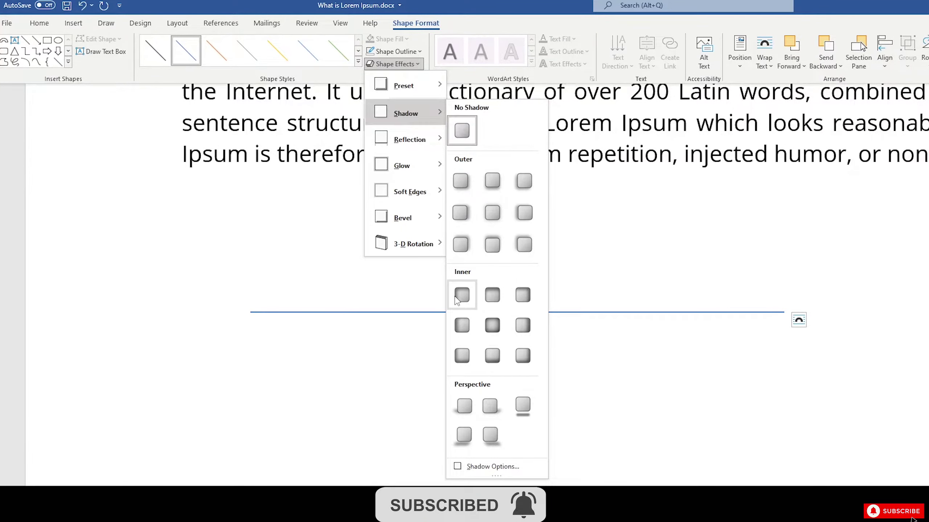
left_click(637, 233)
key("Delete")
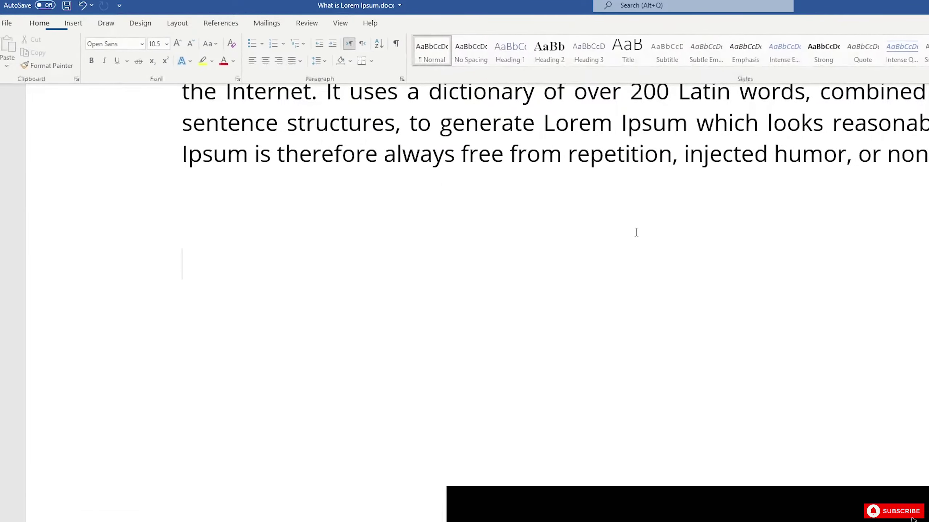
Draw a large Shift-constrained circle below the paragraph
left_click(74, 23)
left_click(142, 50)
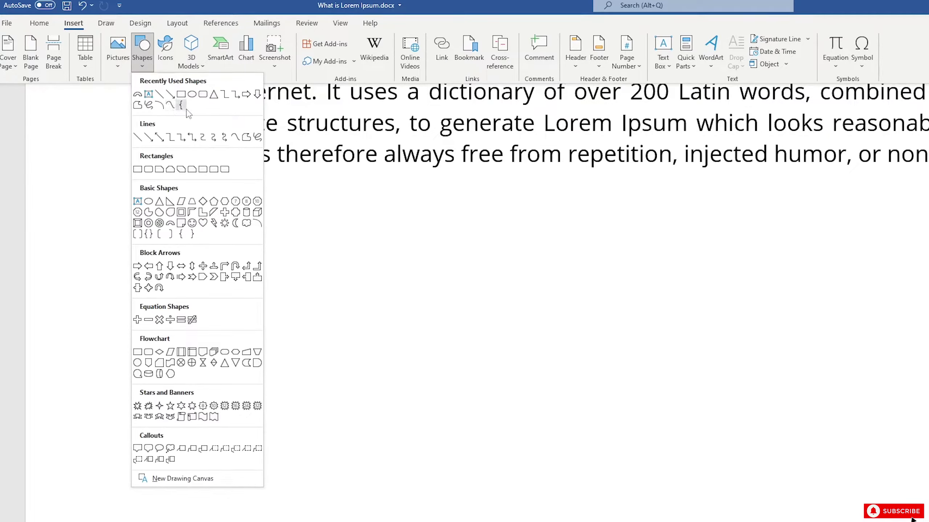
left_click(192, 94)
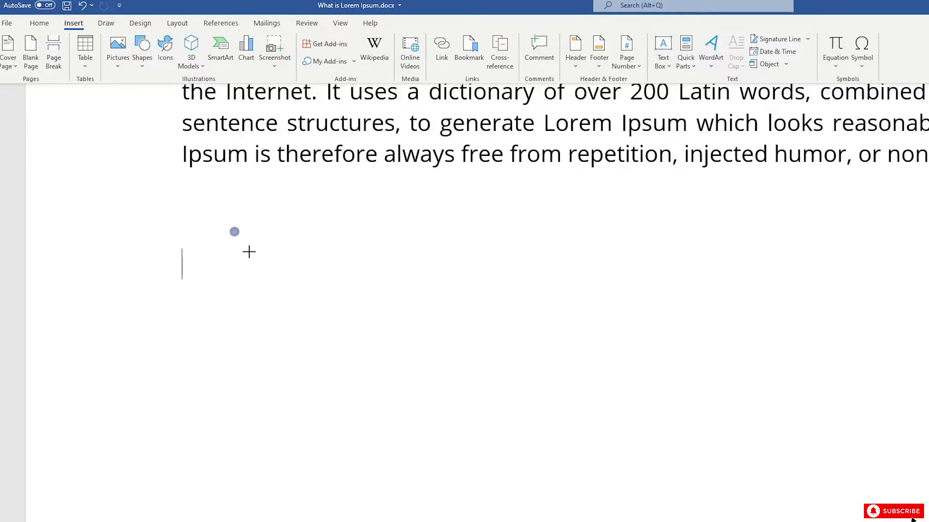
mouse_move(231, 228)
left_mouse_down()
mouse_move(509, 421)
mouse_move(494, 447)
left_mouse_up()
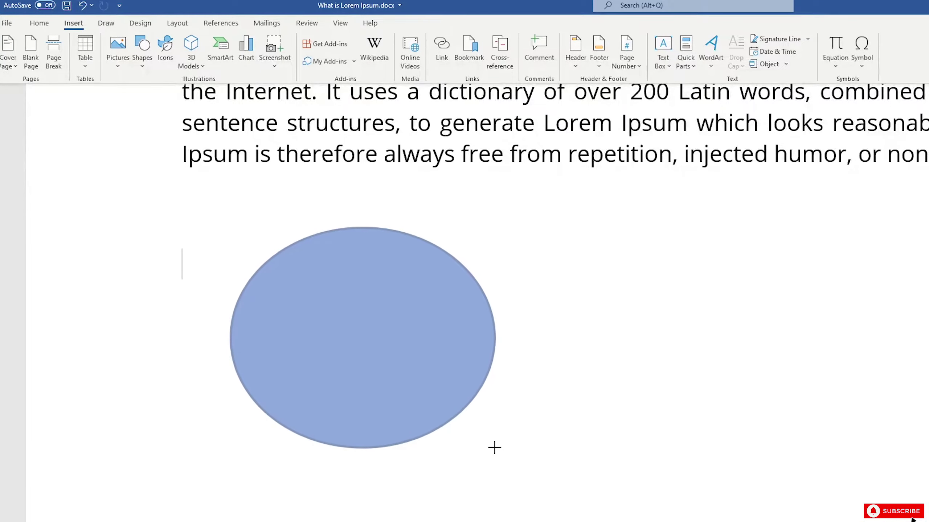
key("shift")
mouse_move(494, 447)
left_mouse_down()
mouse_move(526, 521)
mouse_move(543, 521)
left_mouse_up()
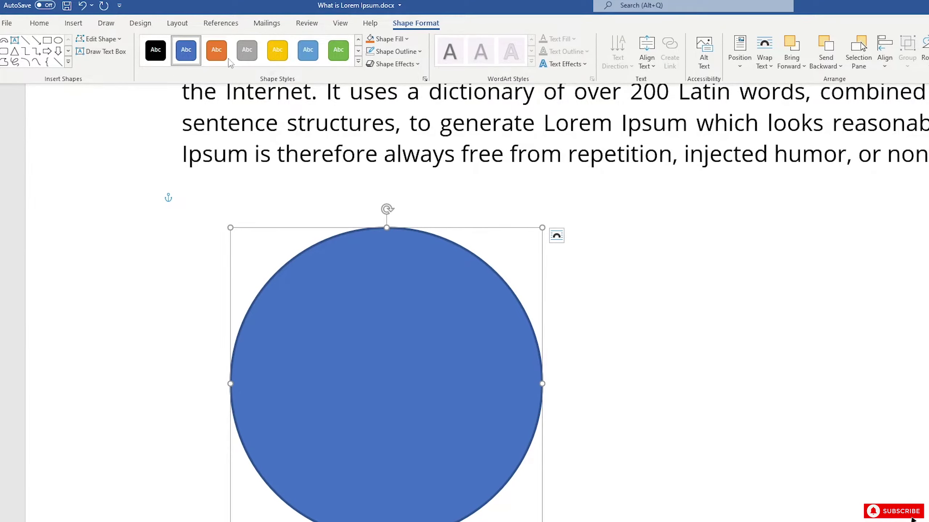
Give the circle the Moderate Effect - Gray, Accent 3 shape style
left_click(357, 62)
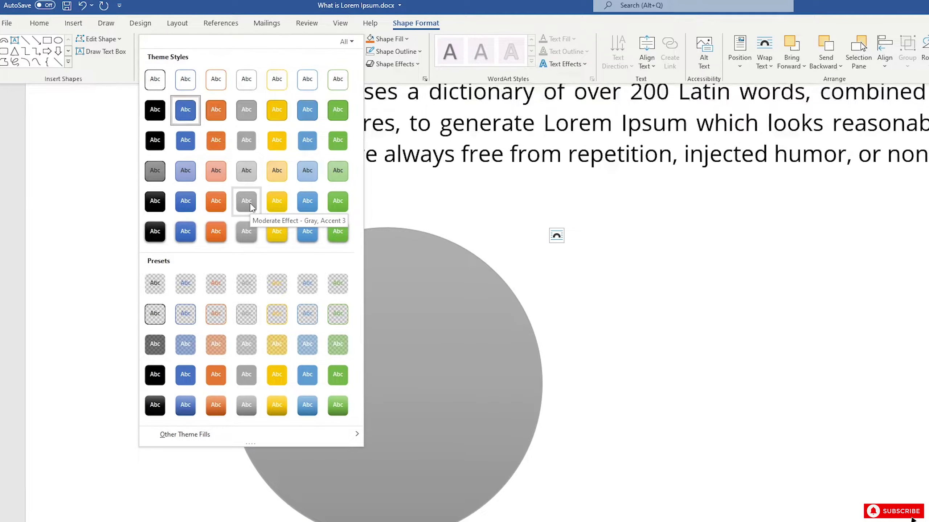
left_click(250, 207)
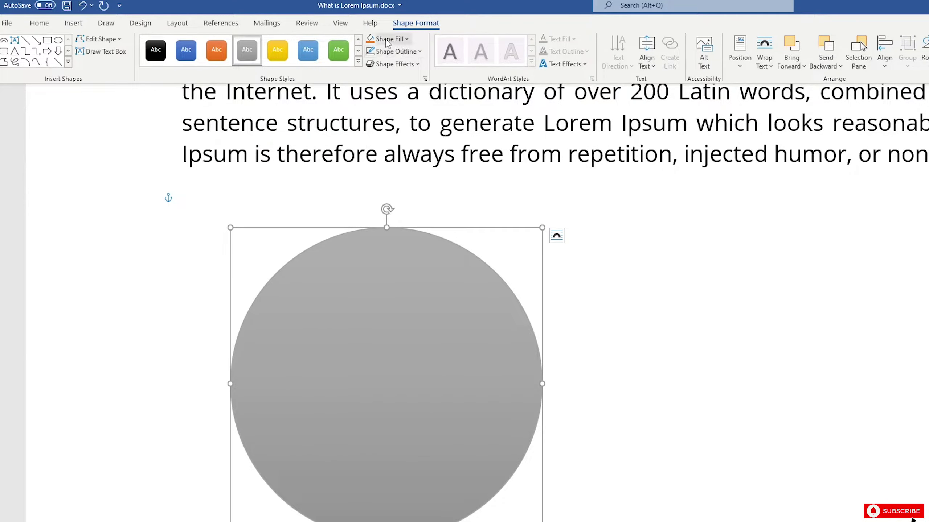
left_click(404, 43)
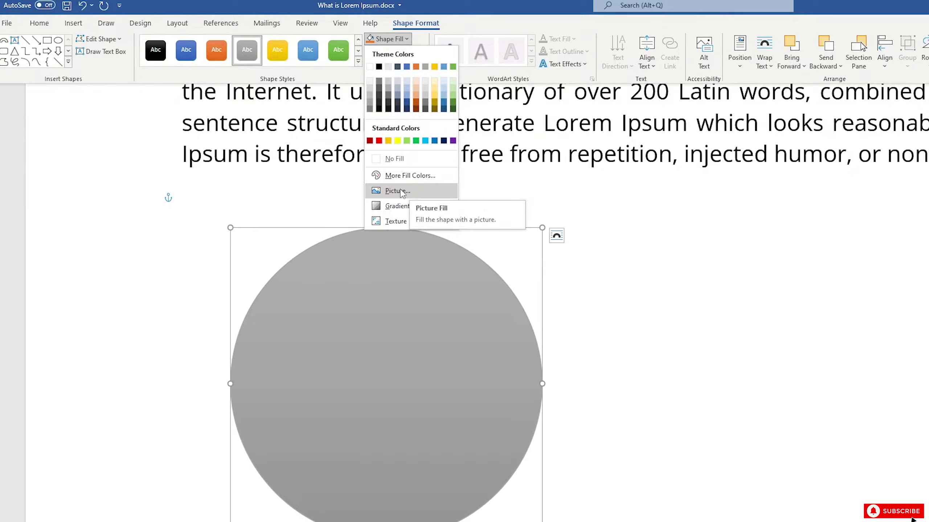
Fill the circle with the picture 2_MS.jpg from the computer
left_click(398, 191)
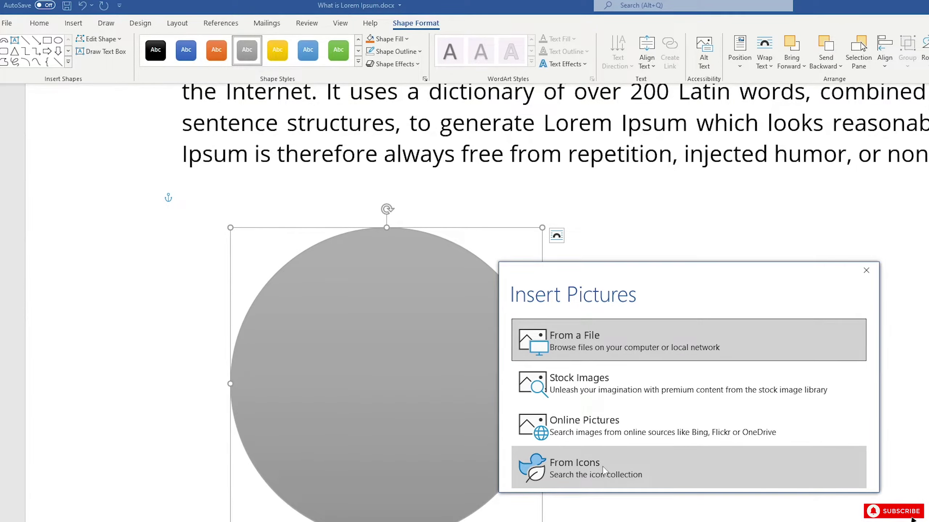
left_click(609, 343)
left_click(358, 94)
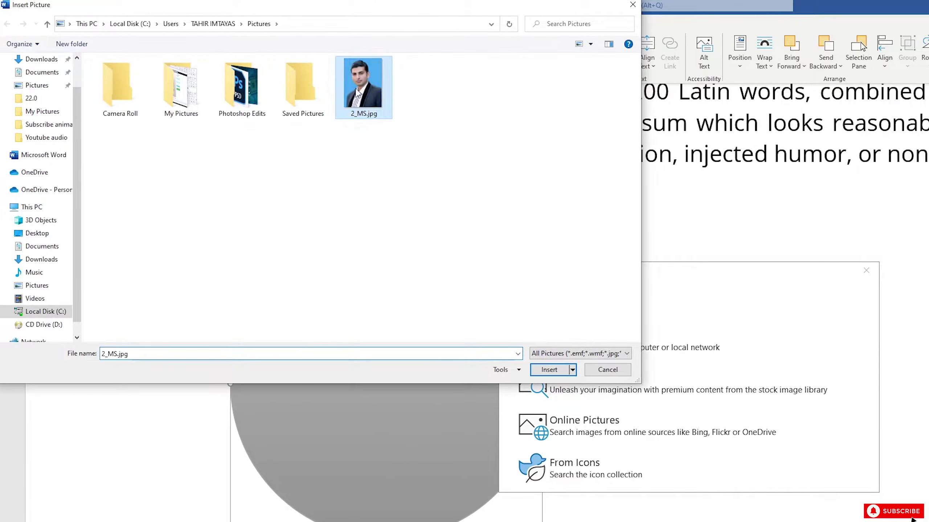
left_click(550, 369)
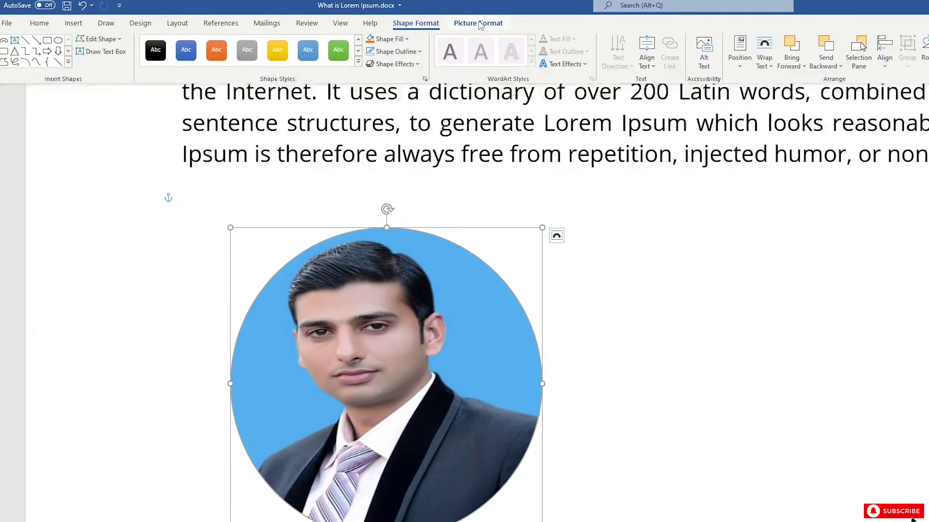
Bring the photo circle to the front of all other objects
left_click(480, 24)
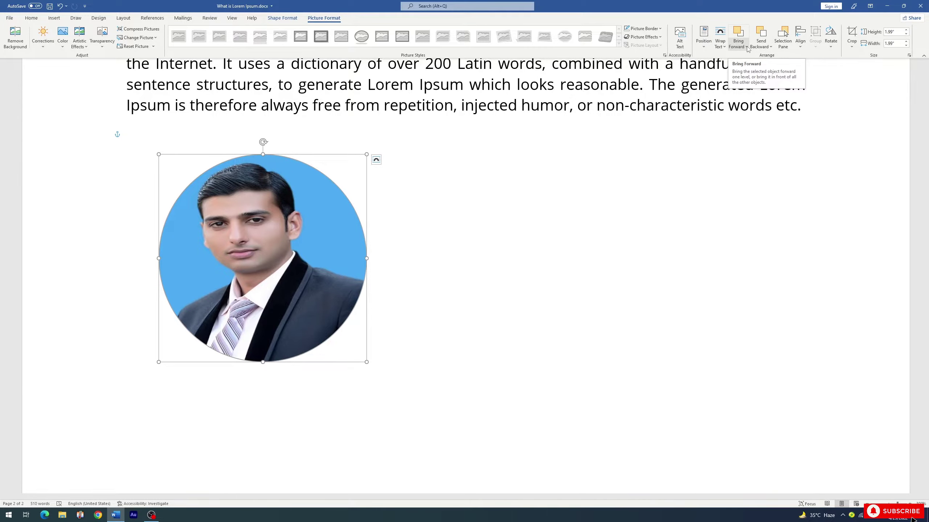
left_click(747, 47)
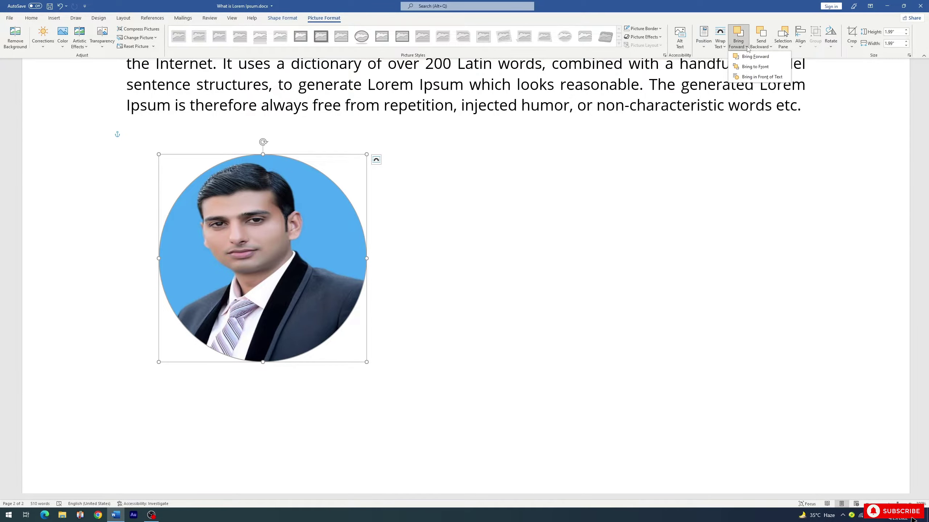
left_click(755, 68)
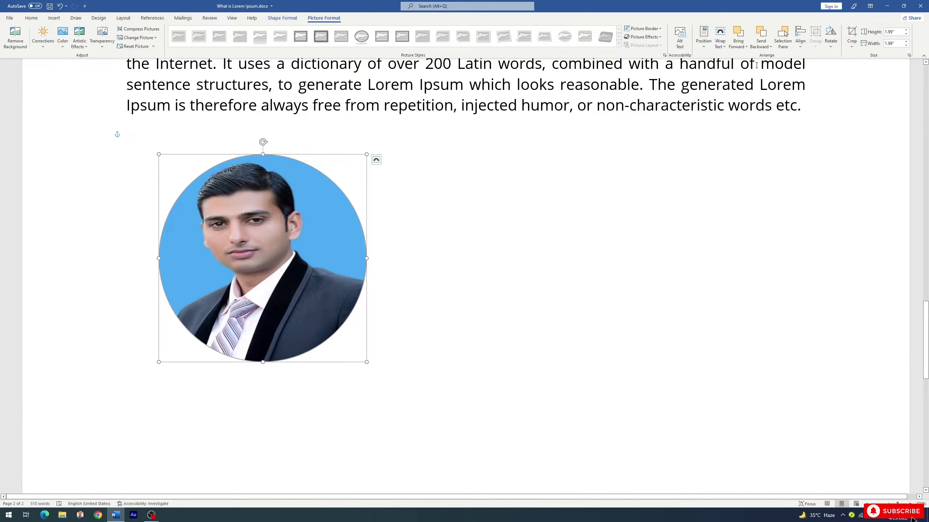
Crop the photo to Fill the circle and shift it down to show more head
left_click(853, 46)
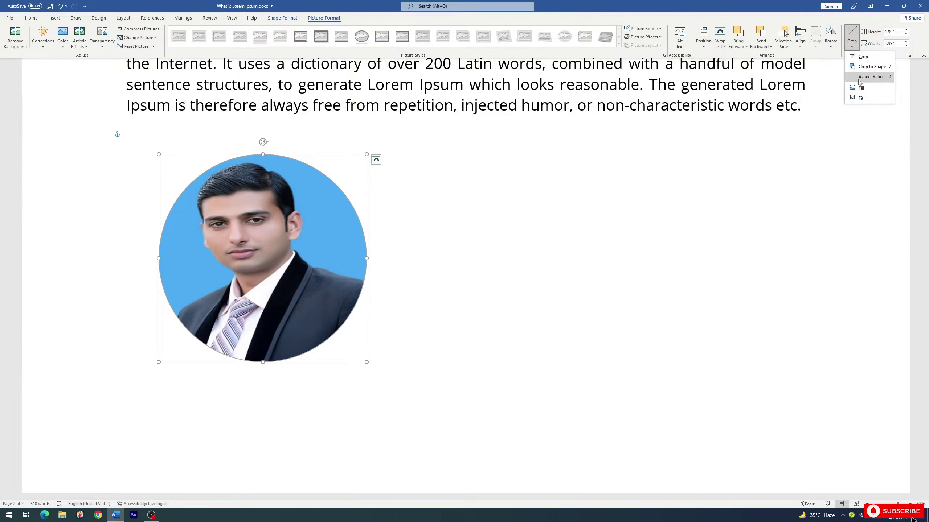
left_click(862, 89)
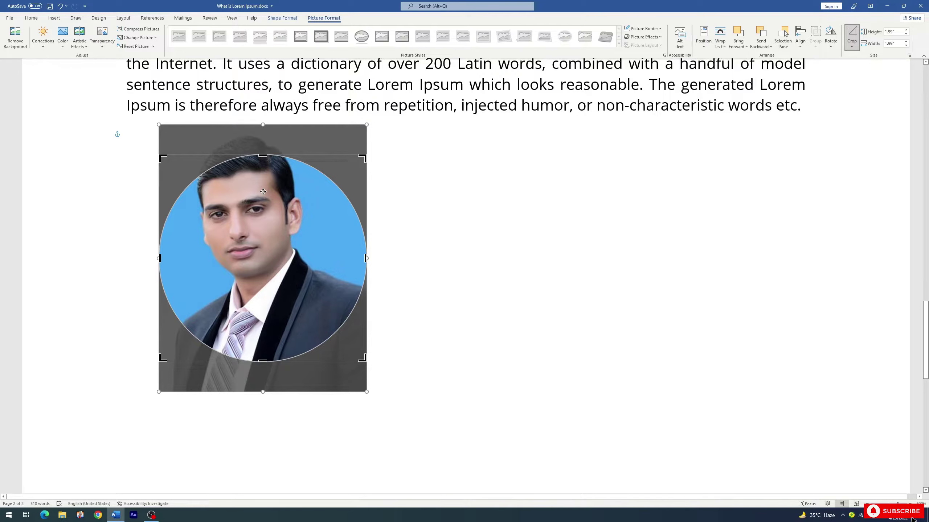
left_click_drag(263, 192, 264, 223)
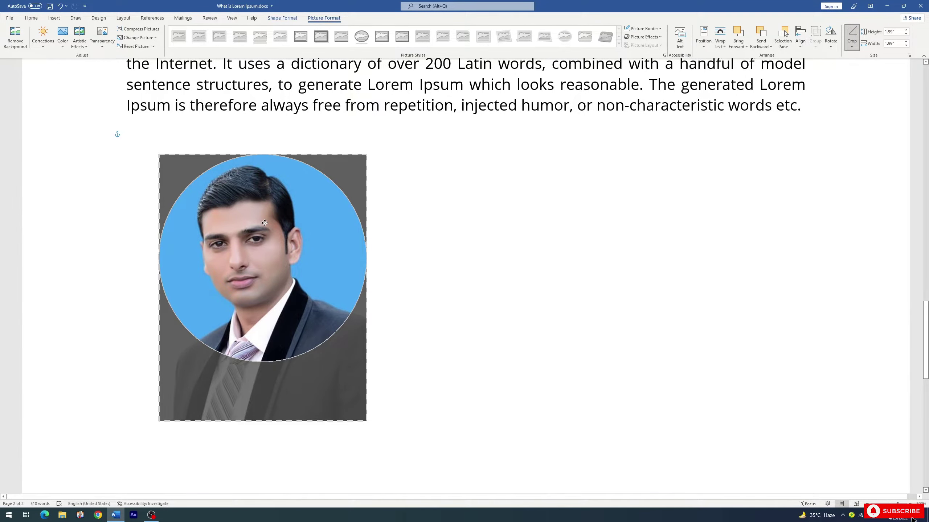
left_click(265, 223)
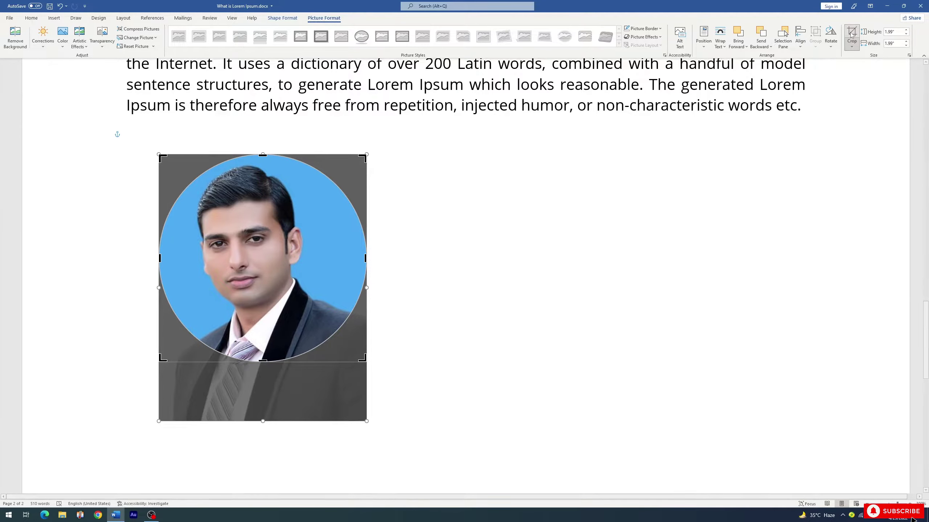
key("Escape")
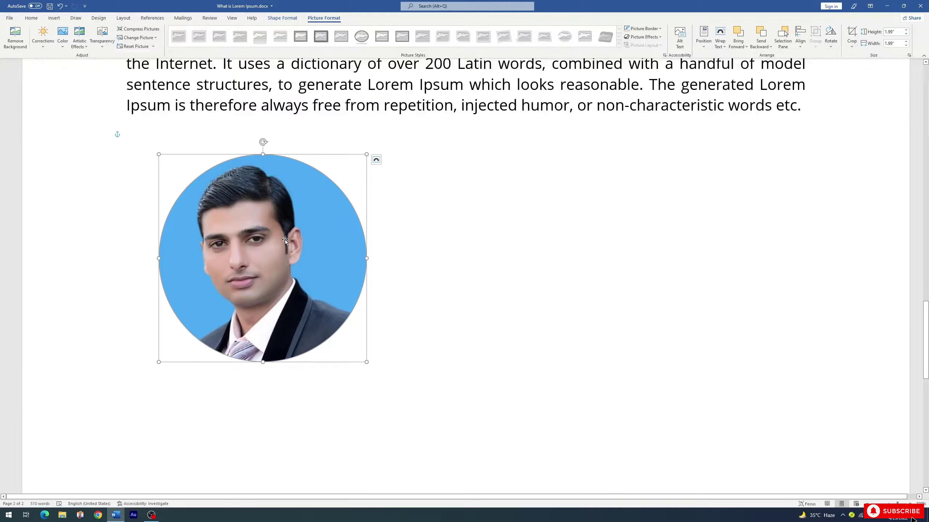
Undo the circle's photo fill and give it a light green outline
key("ctrl+z")
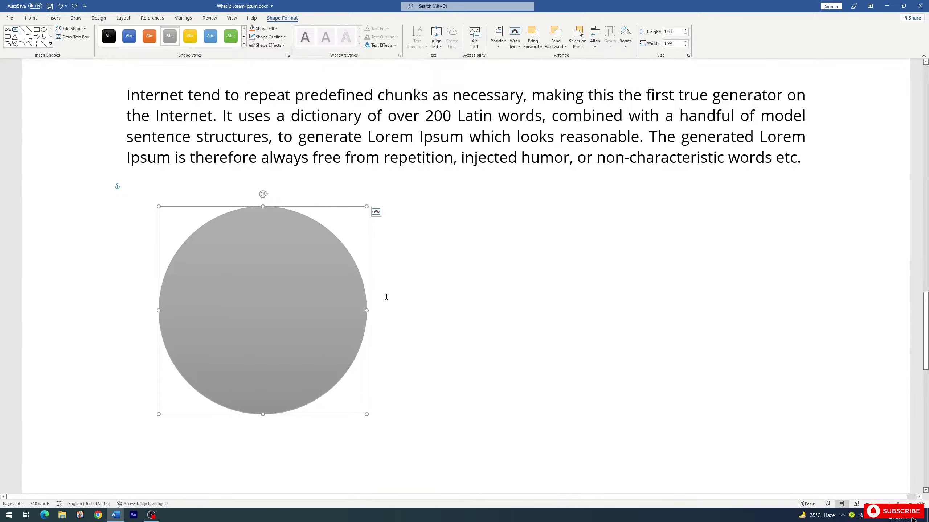
left_click(277, 29)
left_click(268, 36)
left_click(268, 37)
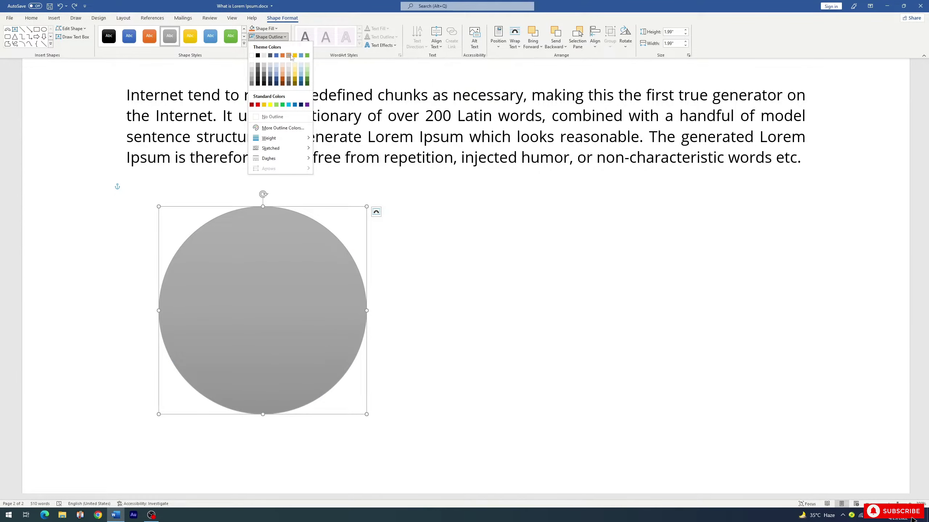
left_click(277, 105)
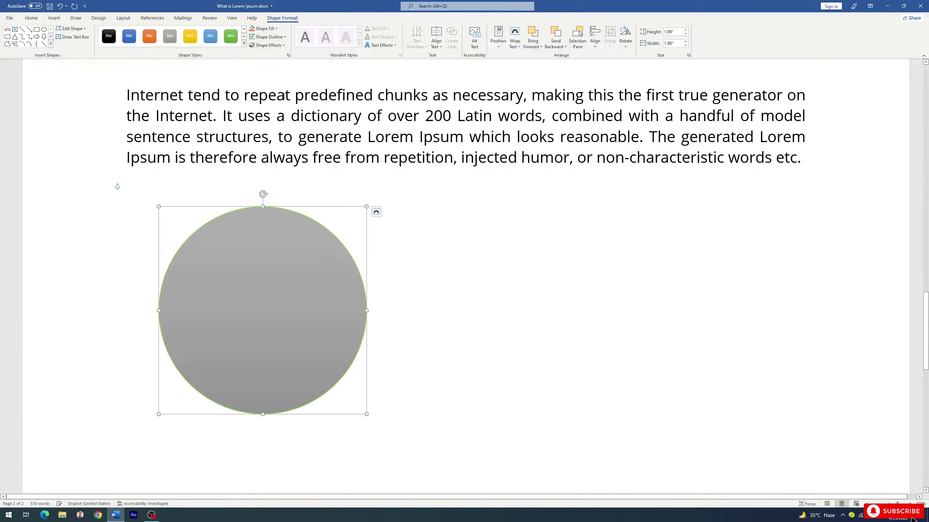
Thicken the circle's green outline to 6 pt weight
left_click(276, 29)
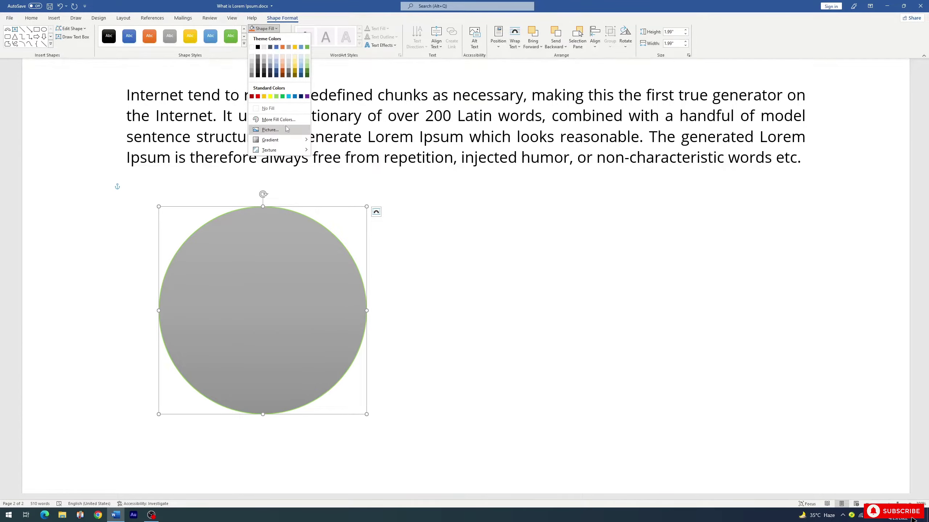
left_click(303, 23)
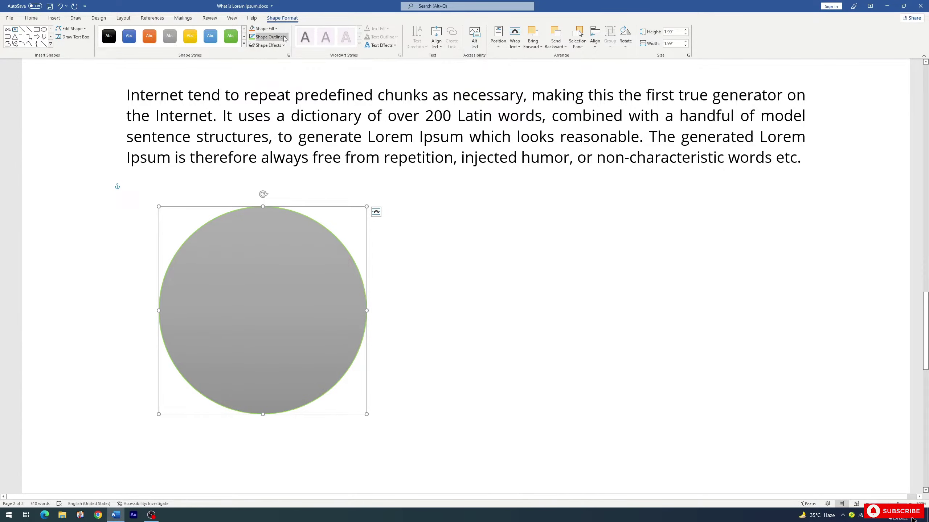
left_click(268, 37)
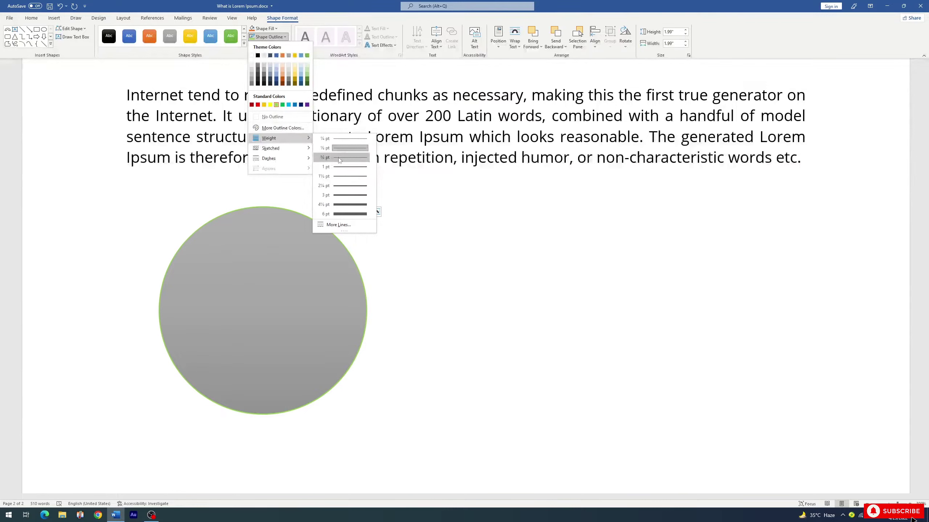
mouse_move(269, 138)
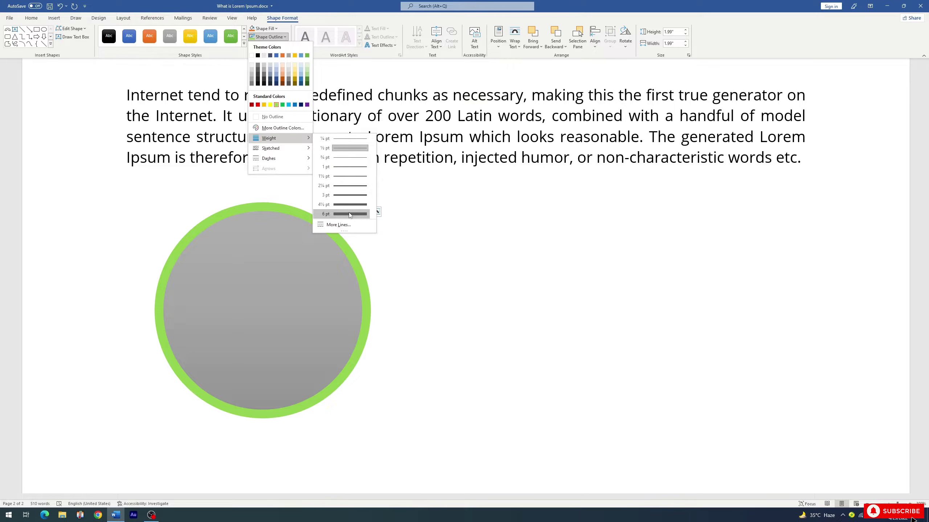
left_click(468, 215)
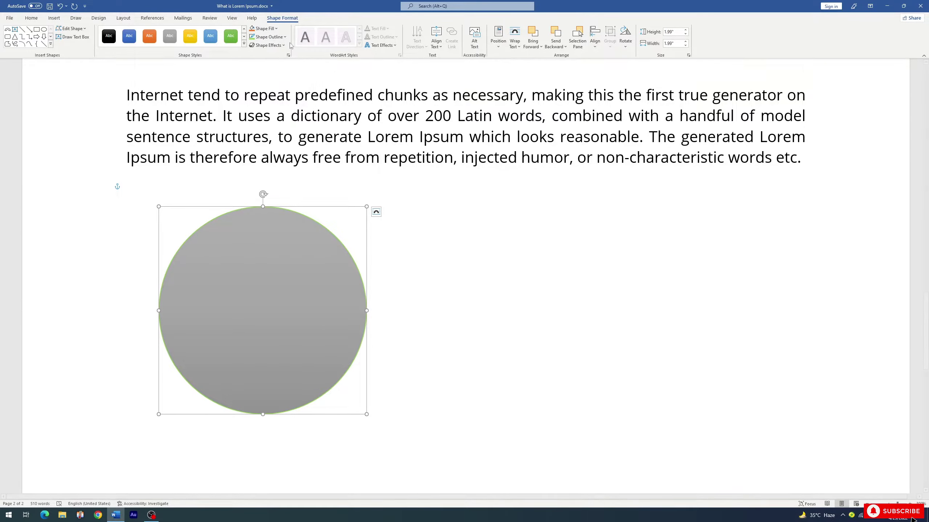
left_click(269, 36)
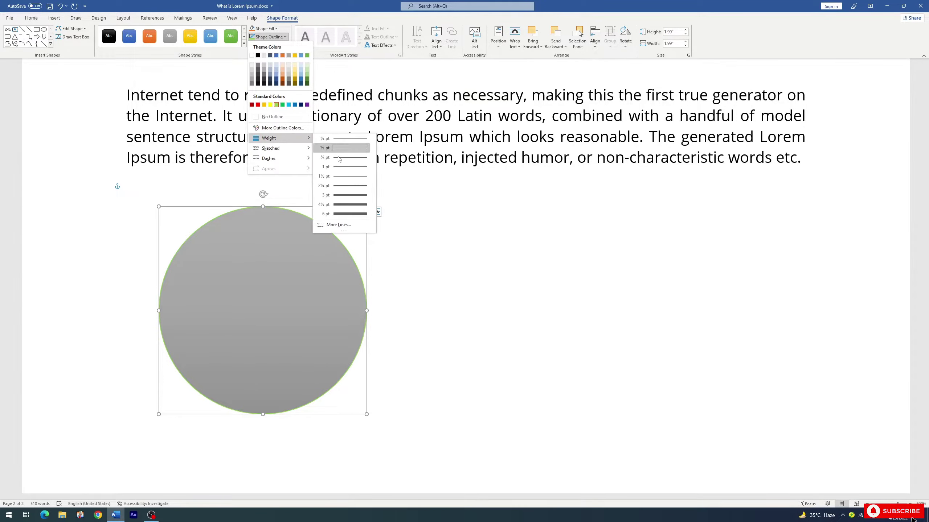
left_click(345, 192)
Draw a rounded rectangle to the right of the grey circle
left_click(456, 270)
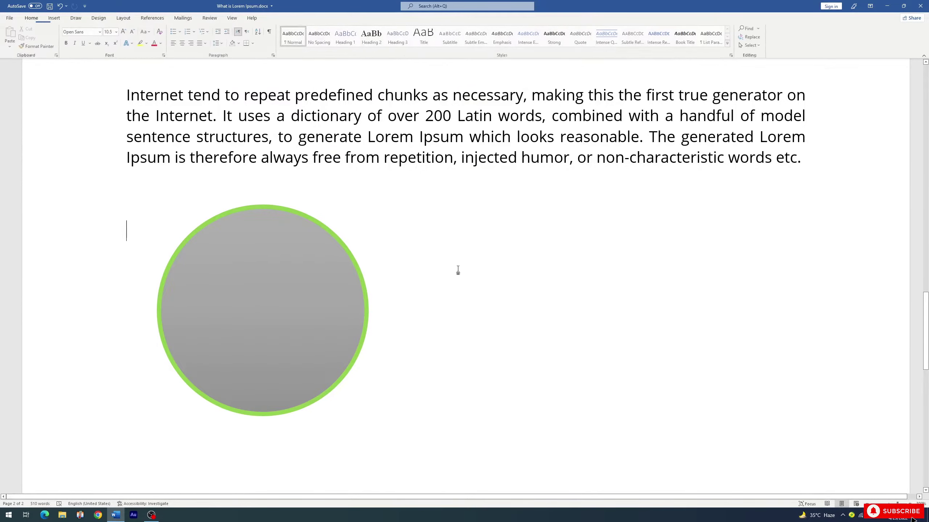
left_click(54, 17)
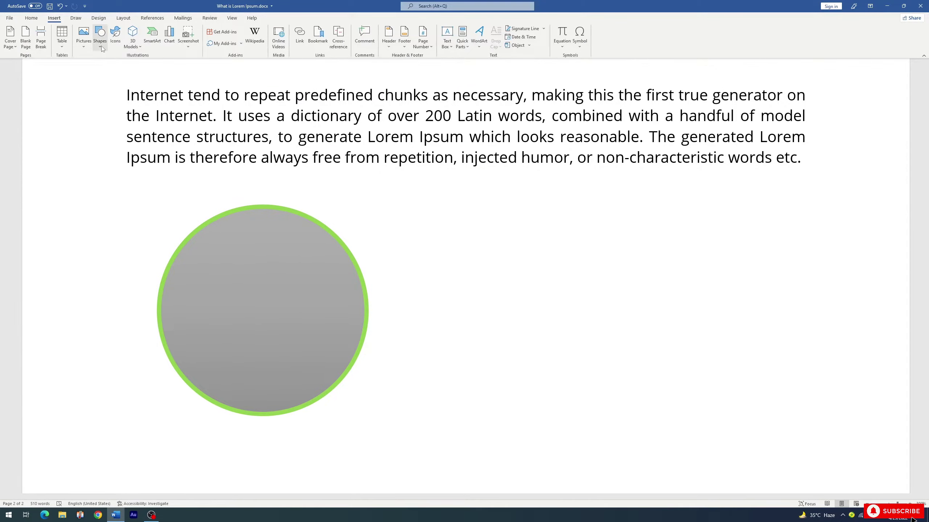
left_click(100, 35)
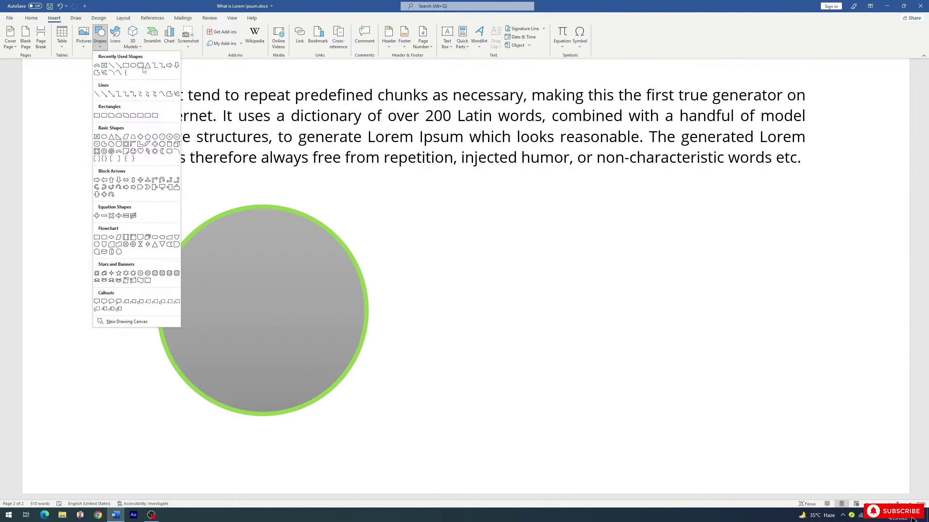
left_click(140, 65)
left_click_drag(426, 206, 804, 405)
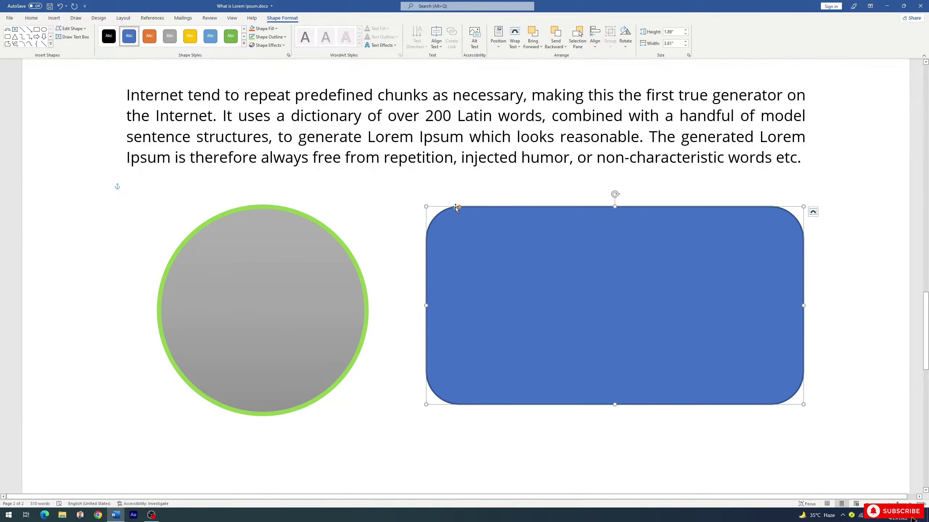
Reduce the rectangle's corner rounding and select it together with the circle
mouse_move(459, 208)
left_mouse_down()
mouse_move(466, 213)
mouse_move(368, 197)
mouse_move(555, 238)
mouse_move(405, 202)
mouse_move(565, 263)
left_mouse_up()
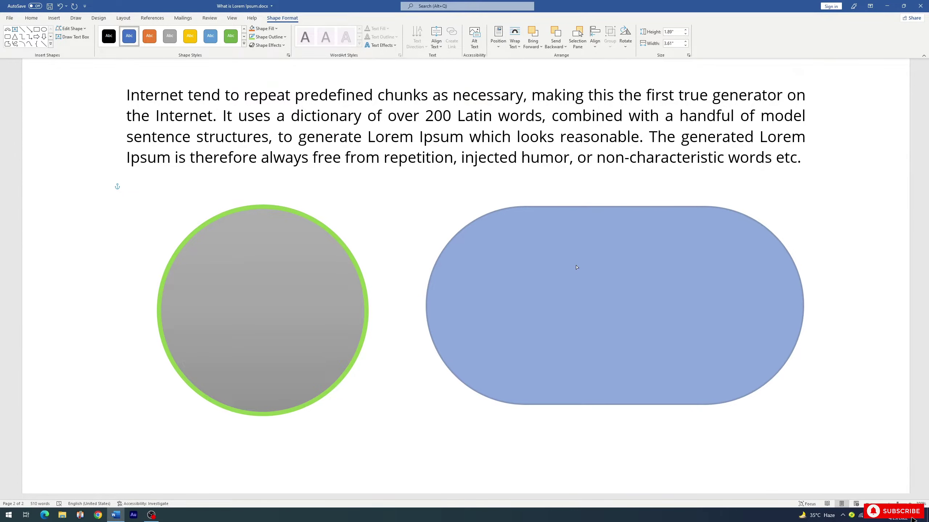
left_click_drag(576, 268, 466, 225)
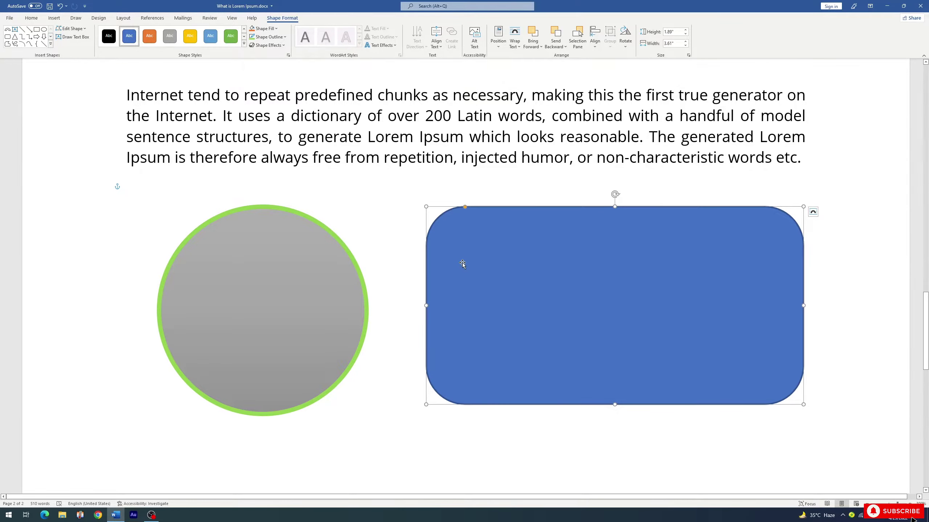
left_click(278, 264, "shift")
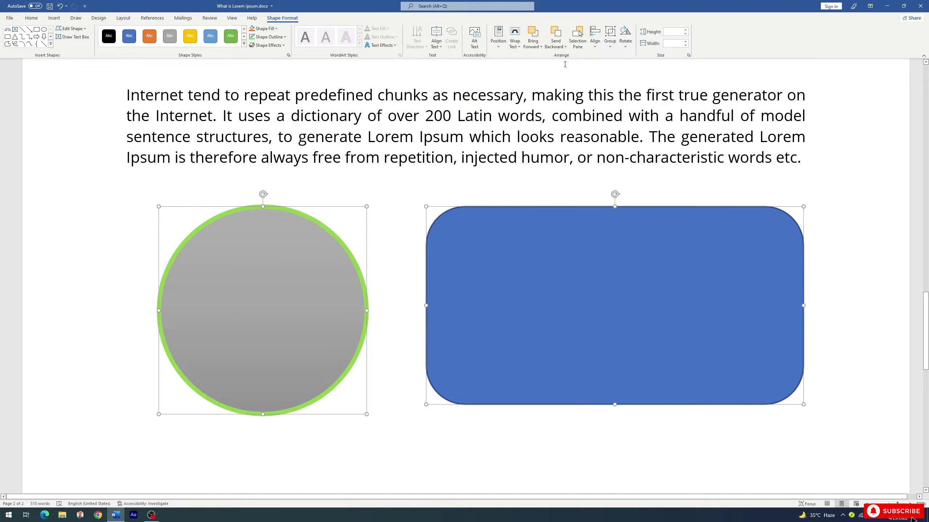
Try aligning the two shapes' left edges, then centring them horizontally
left_click(595, 36)
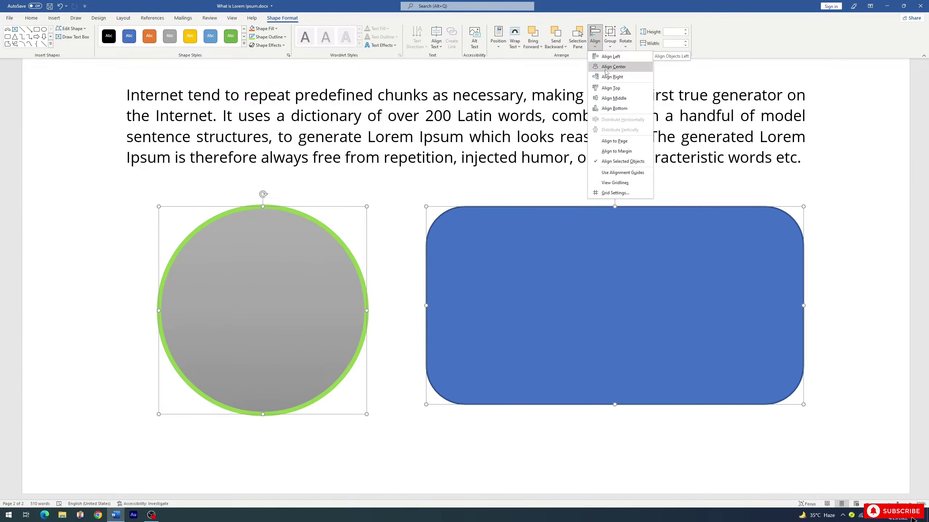
left_click(610, 57)
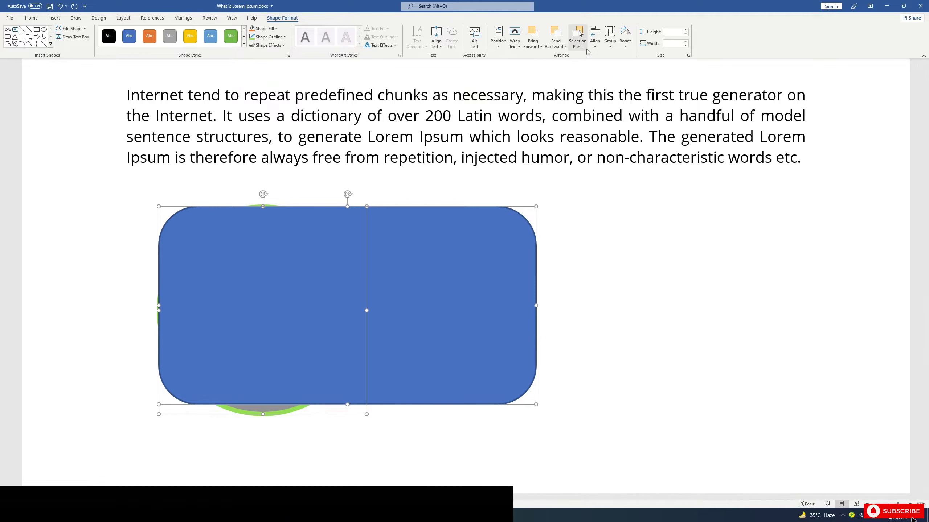
left_click(595, 37)
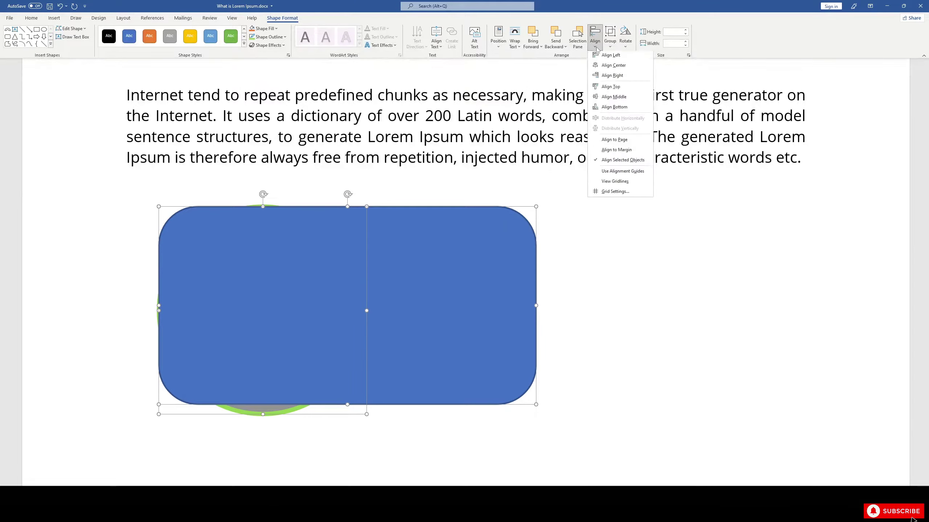
left_click(614, 68)
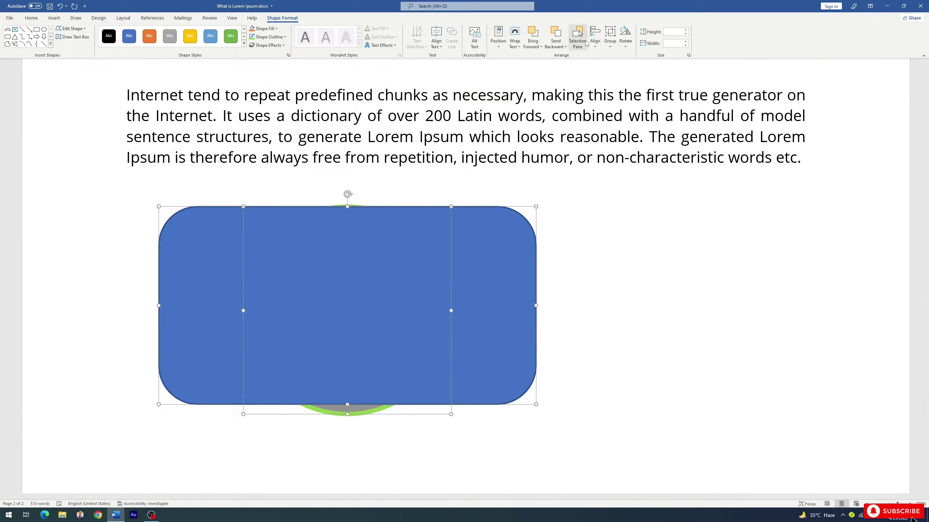
Align the circle and rectangle on their right edges, then their bottom edges
left_click(596, 46)
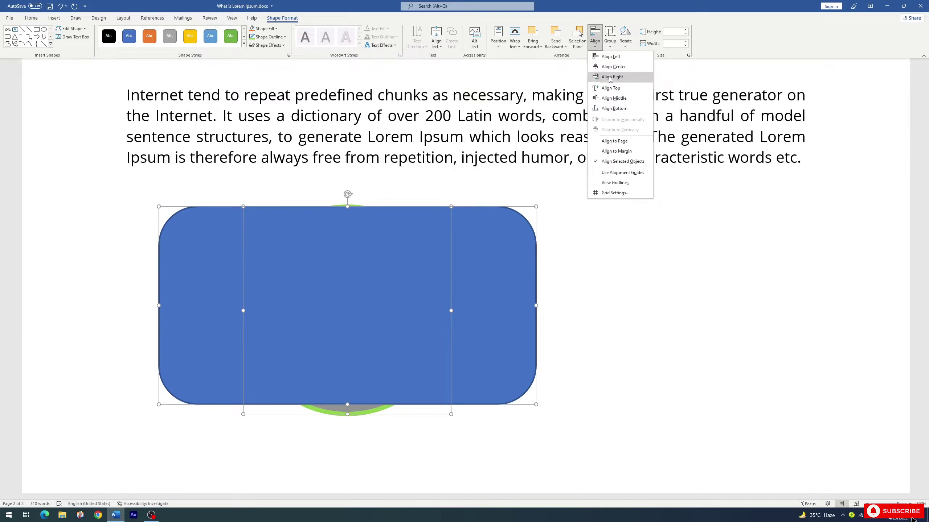
left_click(611, 78)
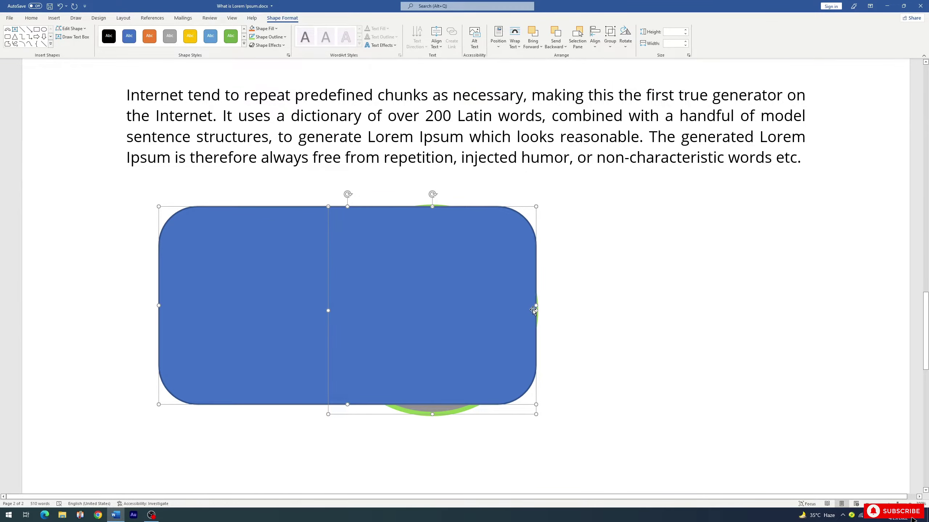
left_click(595, 38)
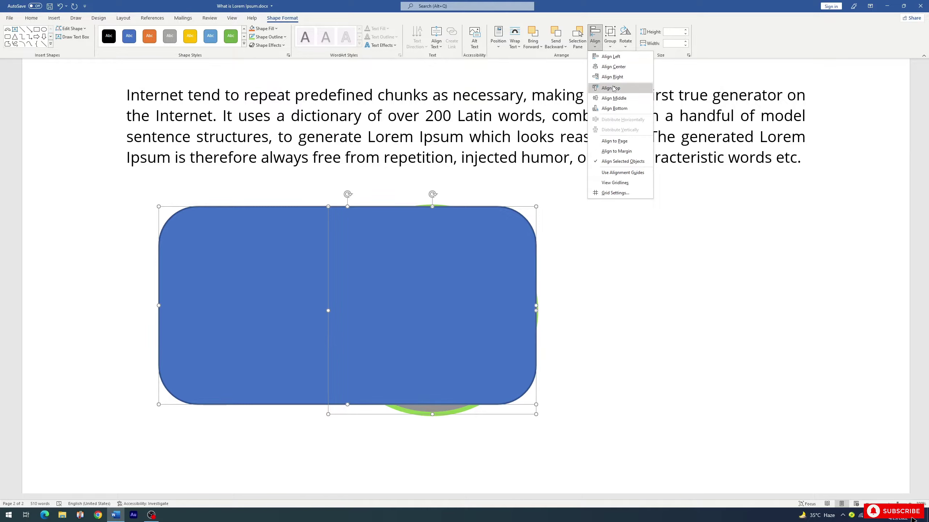
key("Escape")
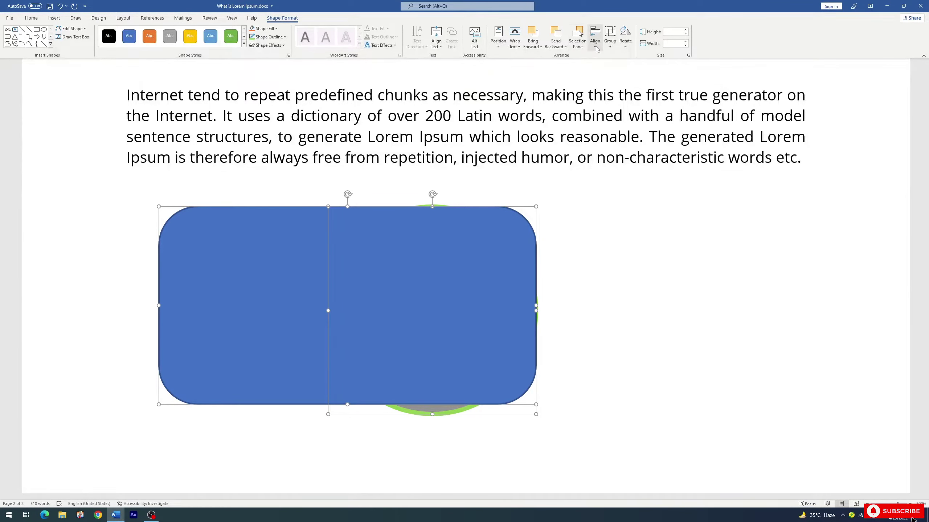
left_click(595, 39)
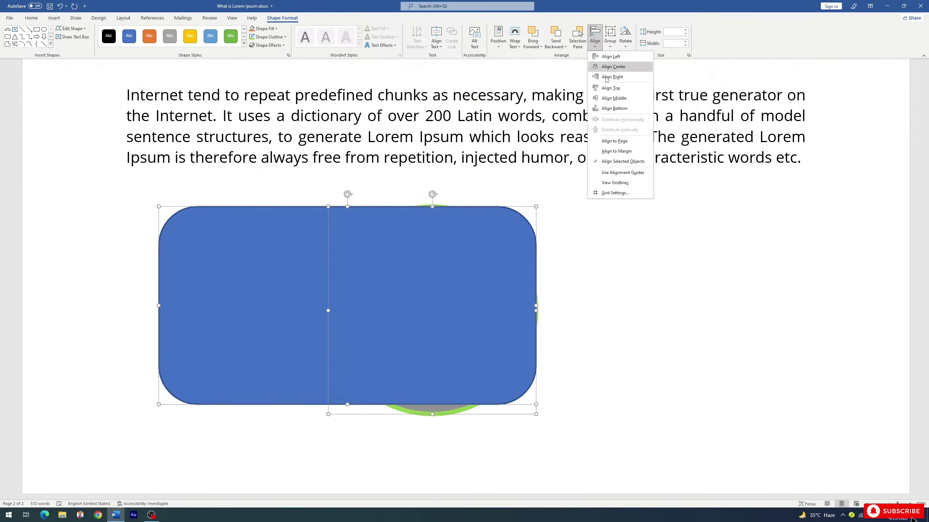
left_click(614, 108)
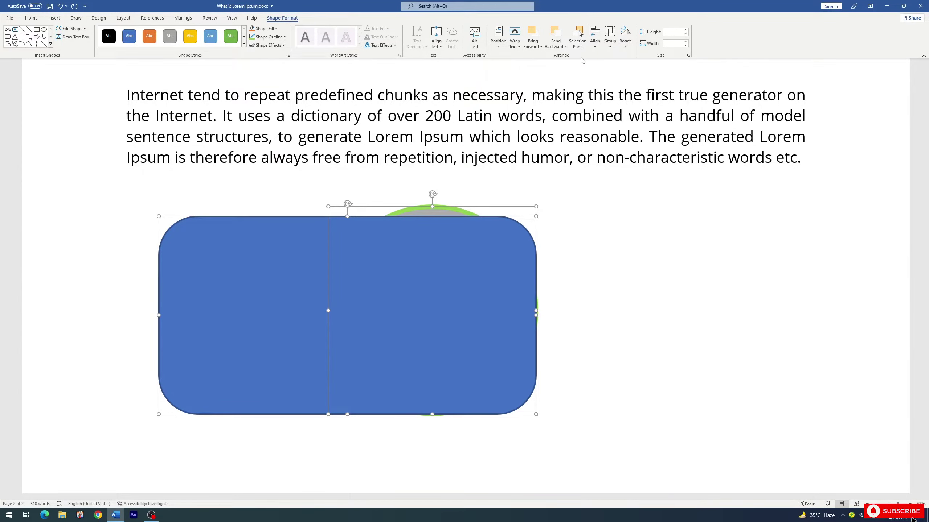
Bring the grey circle in front of the blue rectangle, then send it back behind
left_click(576, 158)
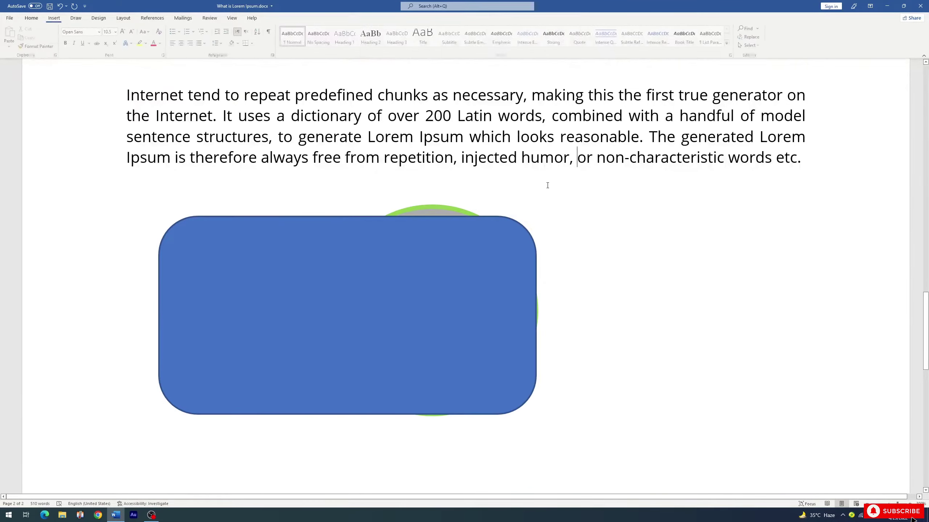
left_click(438, 211)
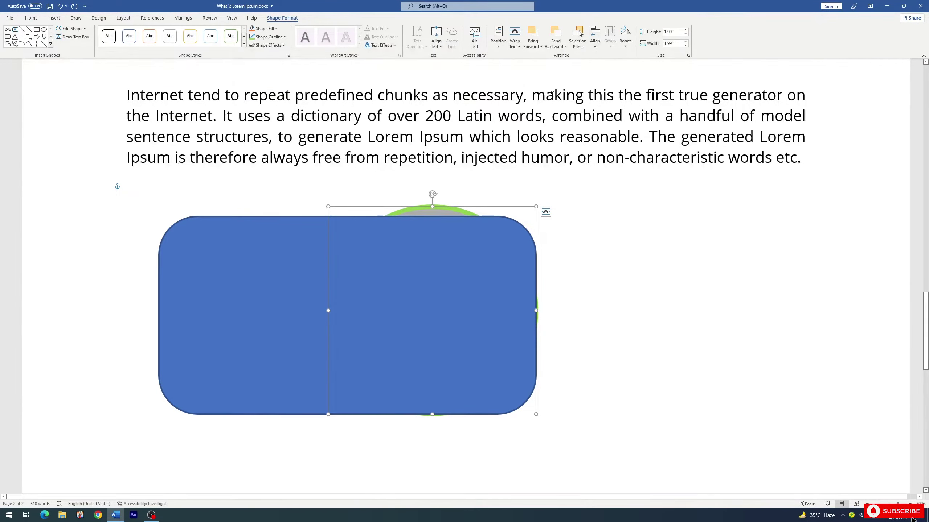
left_click(541, 47)
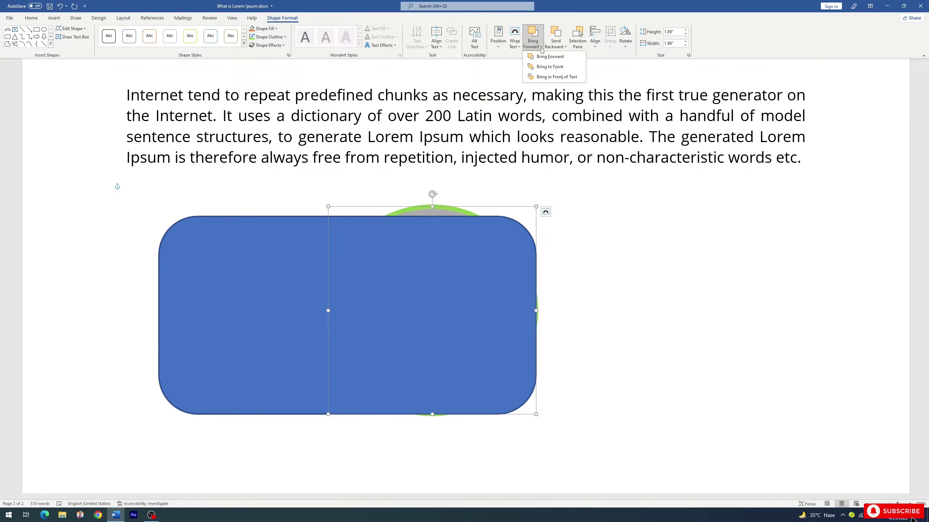
left_click(548, 56)
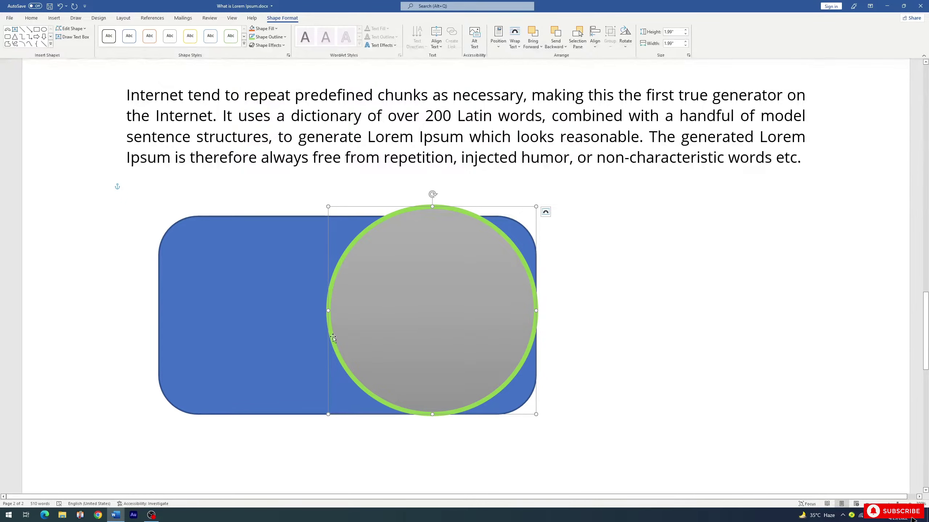
left_click(552, 45)
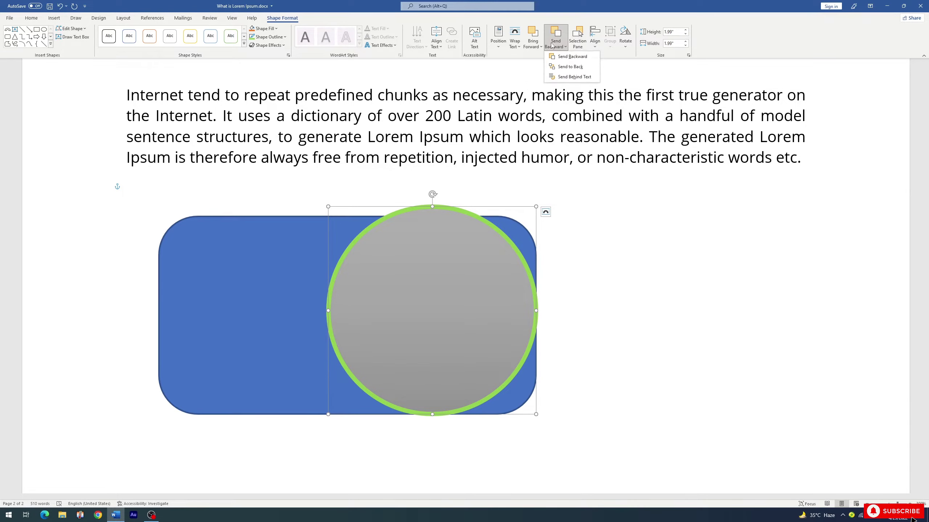
left_click(566, 58)
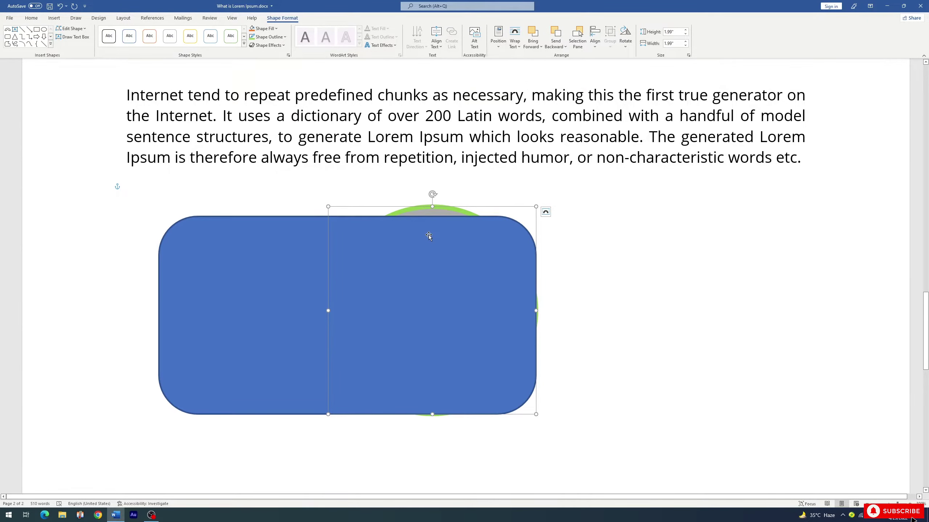
left_click(54, 18)
Draw a triangle and move it onto the blue rectangle
left_click(101, 44)
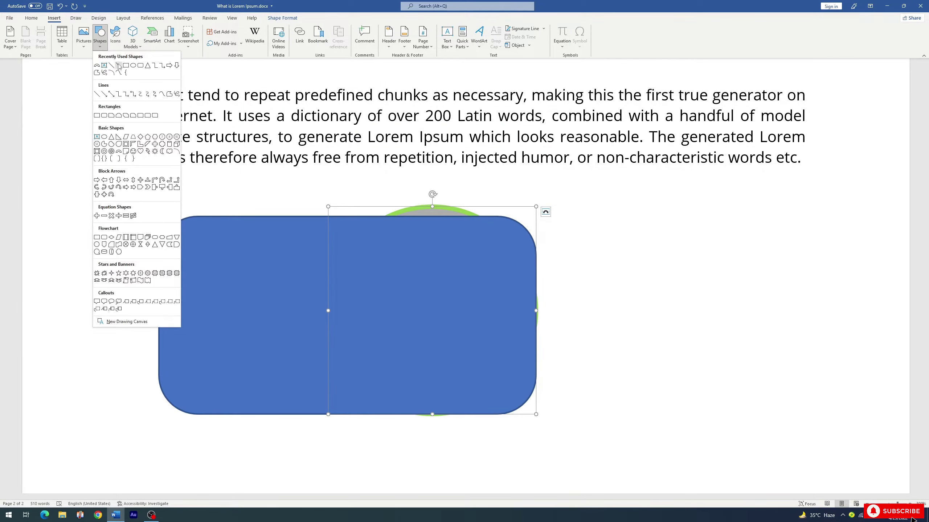
left_click(143, 66)
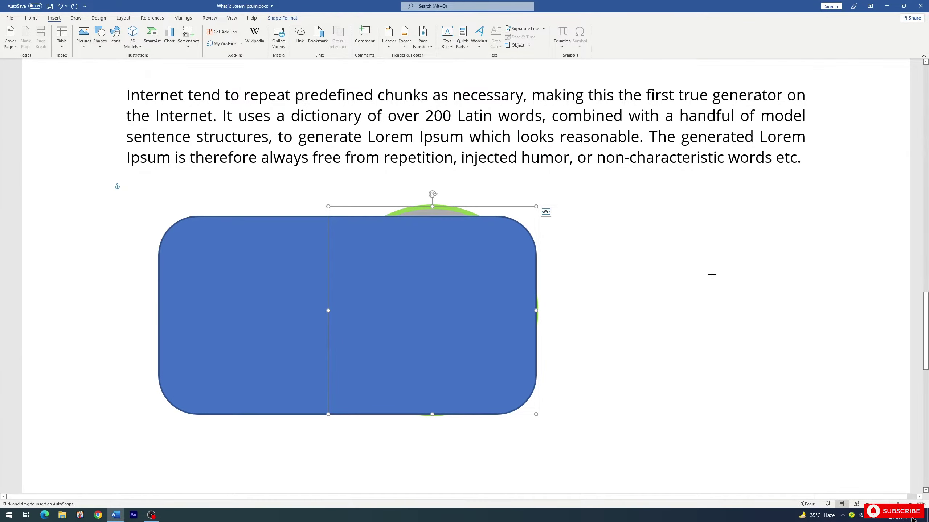
left_click_drag(659, 223, 850, 433)
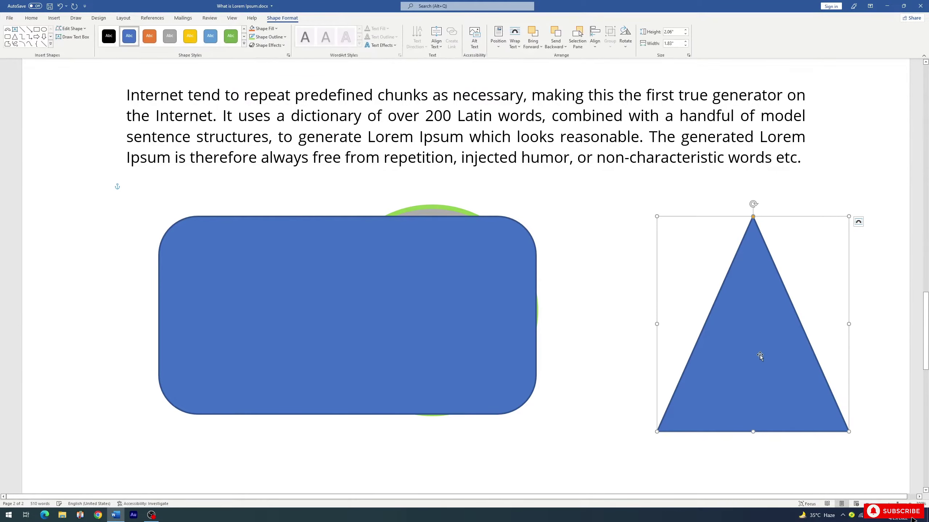
mouse_move(759, 355)
left_mouse_down()
mouse_move(485, 300)
mouse_move(286, 288)
left_mouse_up()
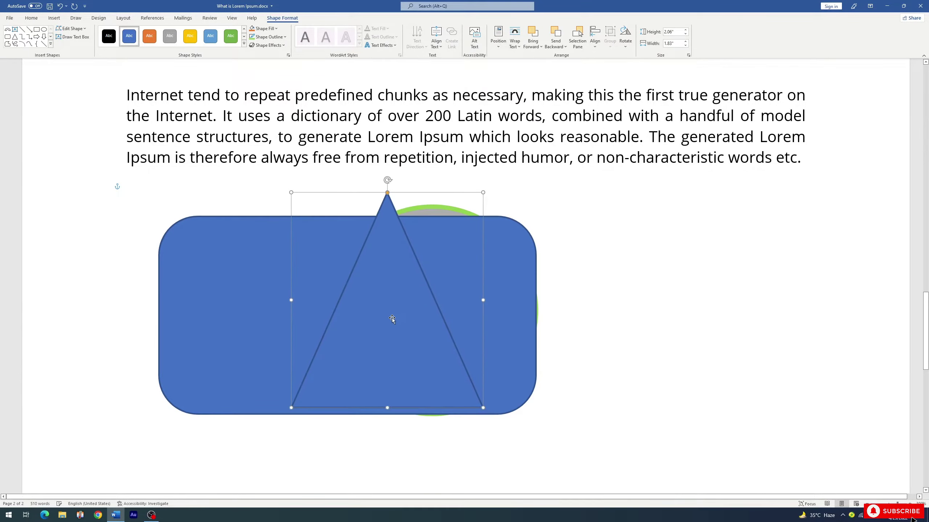
Fill the triangle peach and send it behind the blue rectangle
left_click(276, 28)
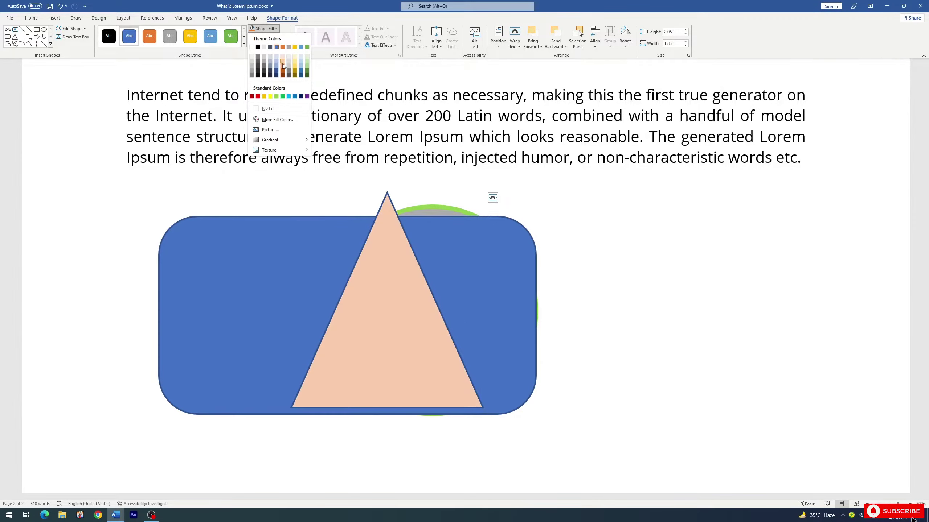
left_click(283, 61)
left_click_drag(400, 305, 428, 314)
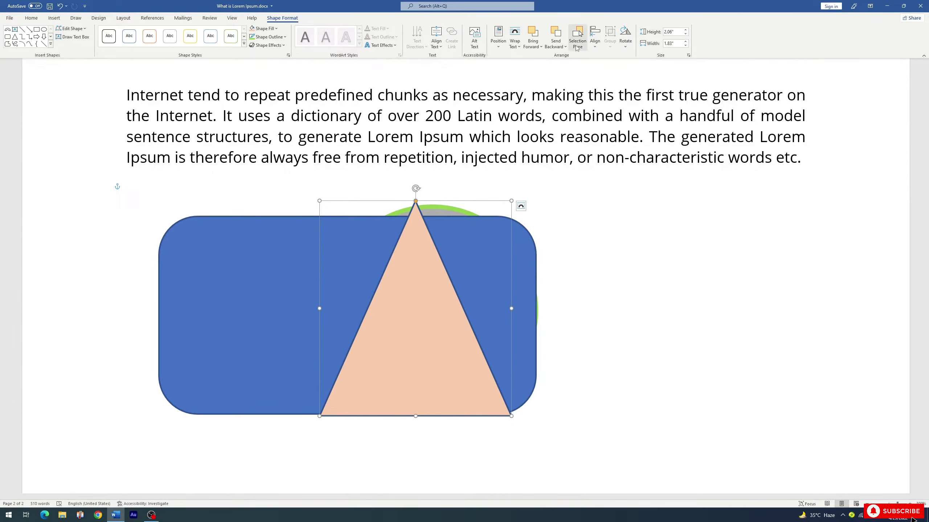
left_click(563, 48)
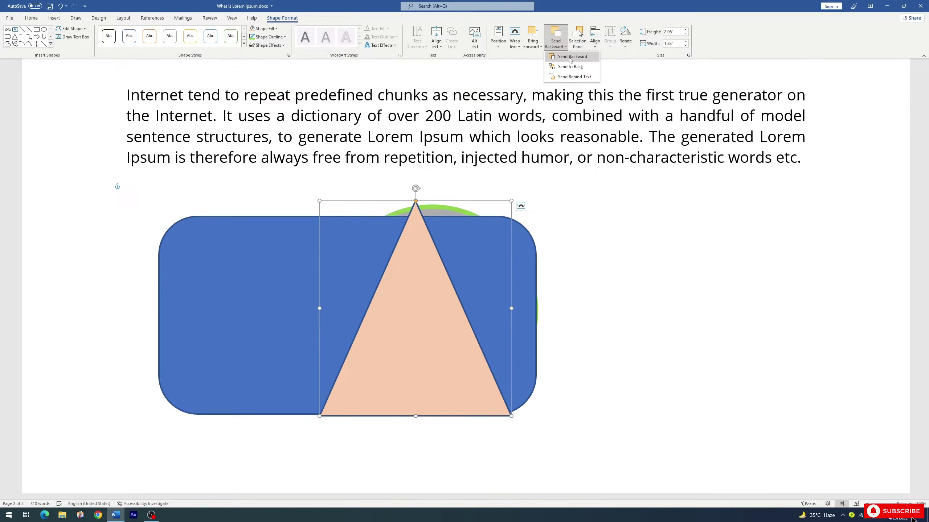
left_click(571, 58)
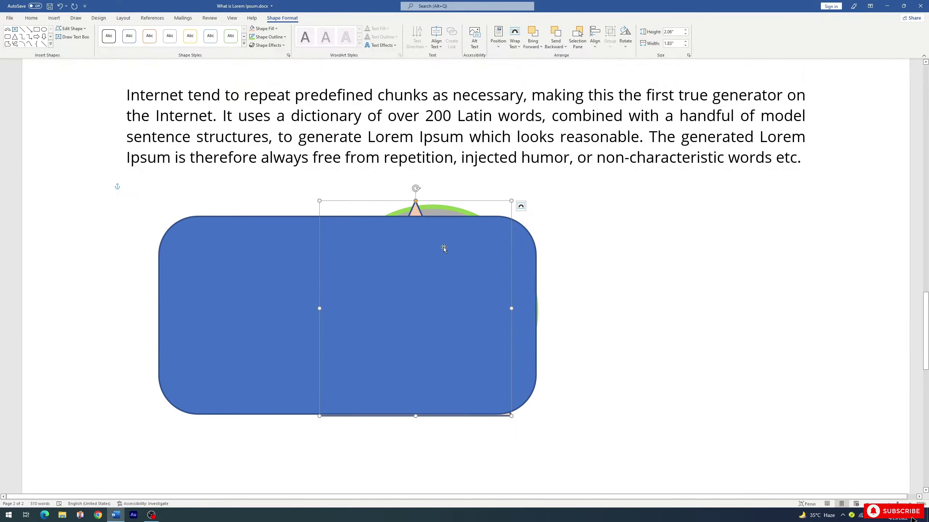
Undo the trial moves and send the peach triangle to the back of all shapes
mouse_move(429, 263)
left_mouse_down()
mouse_move(430, 370)
mouse_move(439, 260)
left_mouse_up()
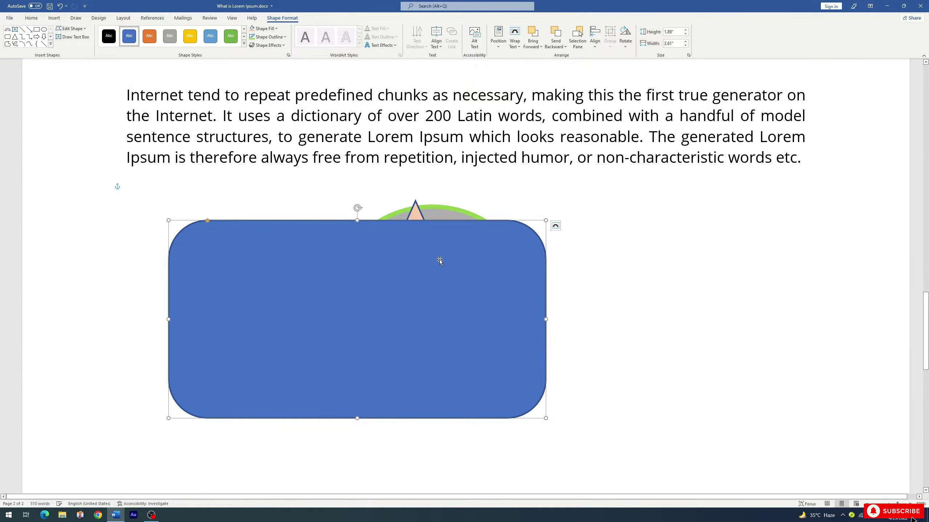
key("ctrl+z")
key("ctrl+z")
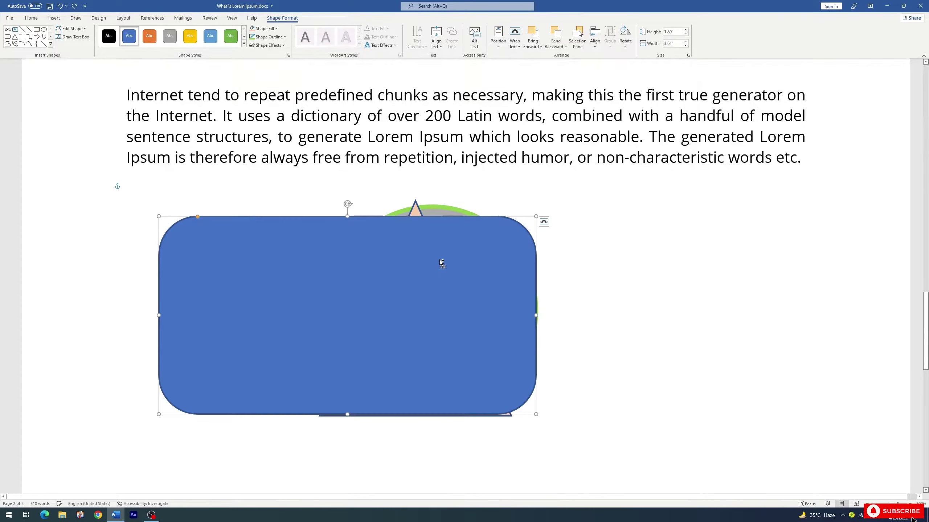
key("ctrl+z")
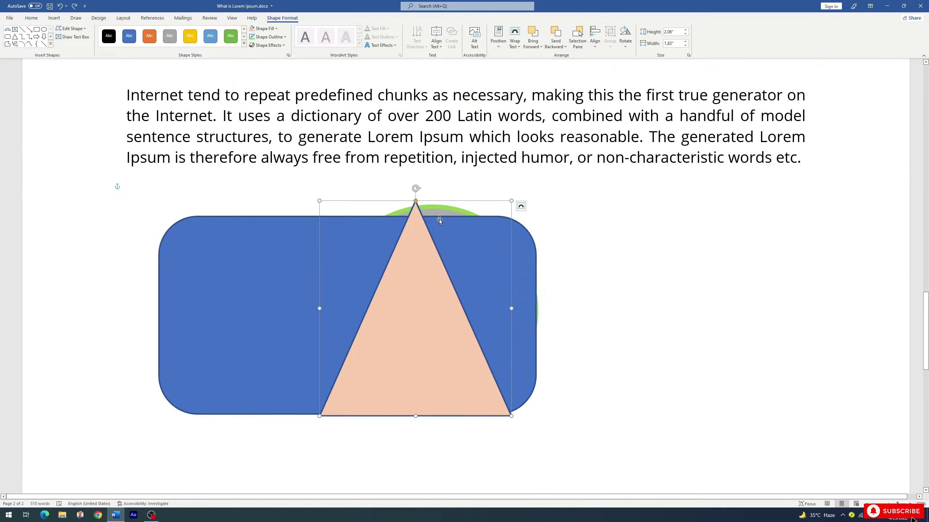
left_click(557, 46)
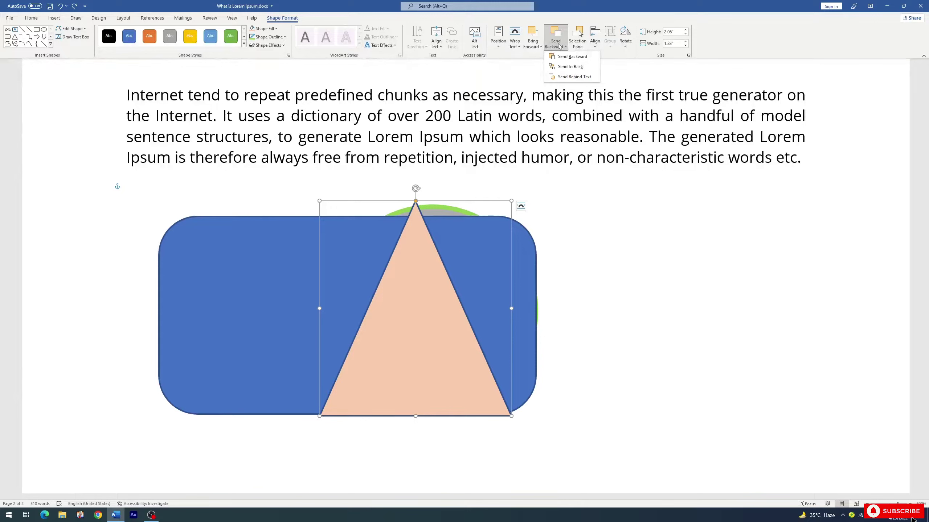
left_click(575, 66)
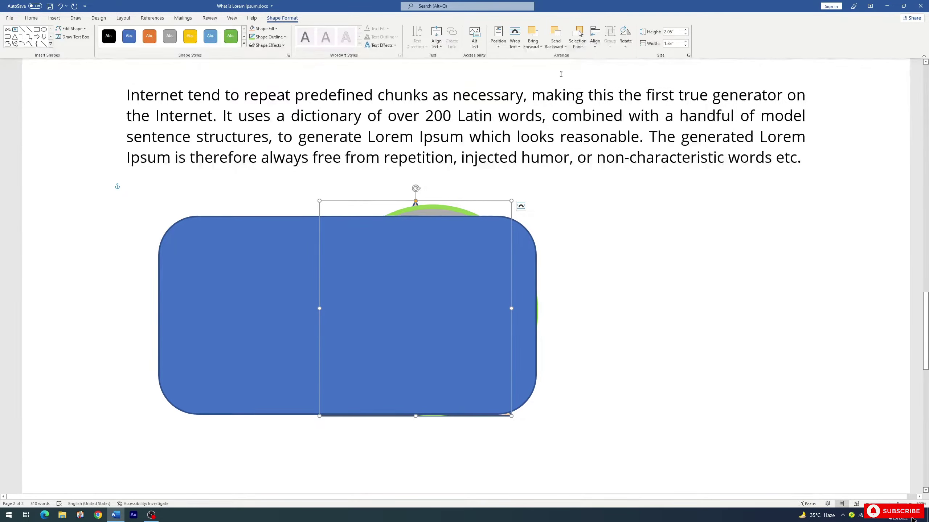
Drag the rectangle and circle aside to reveal the layers, then undo those changes
left_click_drag(409, 246, 474, 354)
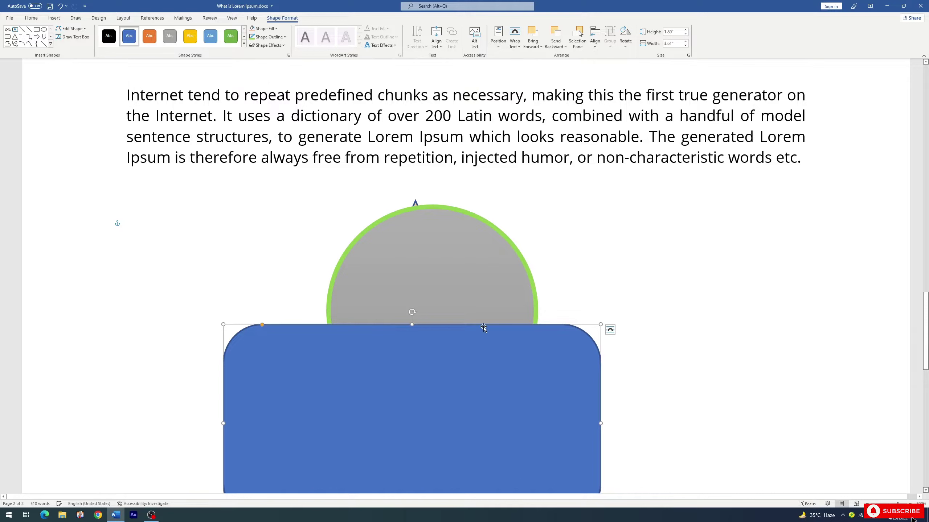
left_click_drag(440, 250, 318, 274)
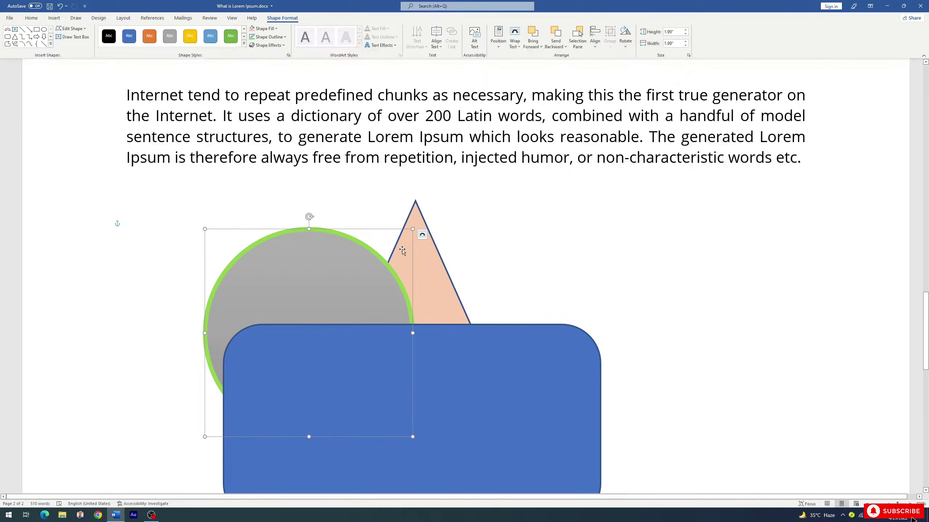
key("ctrl+z")
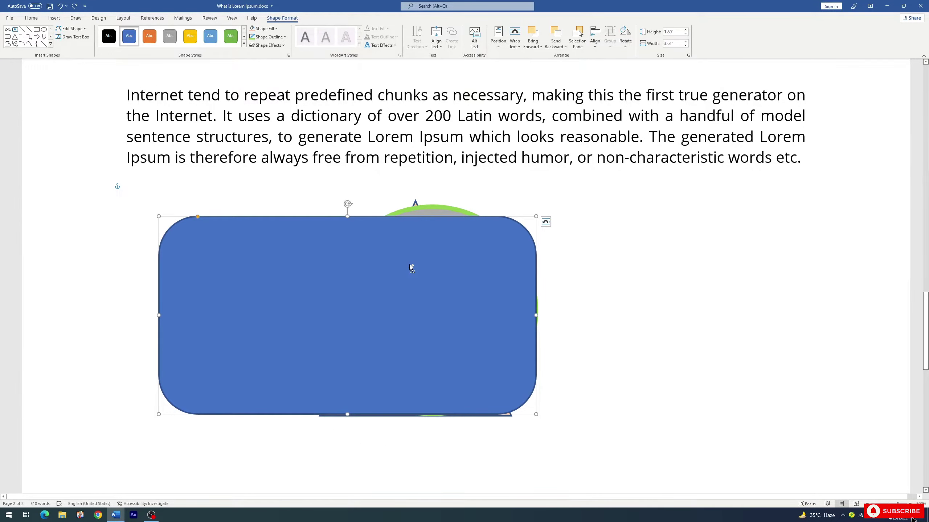
key("ctrl+z")
left_click(563, 47)
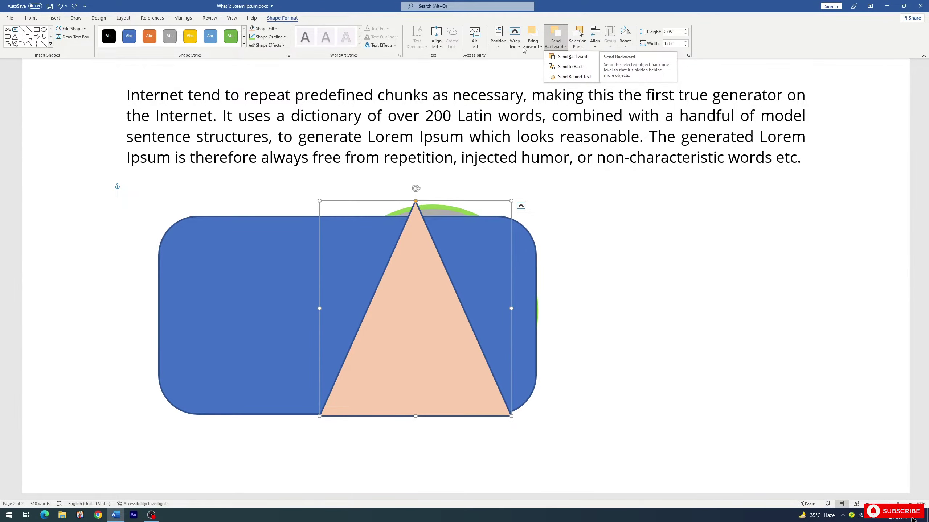
left_click(532, 45)
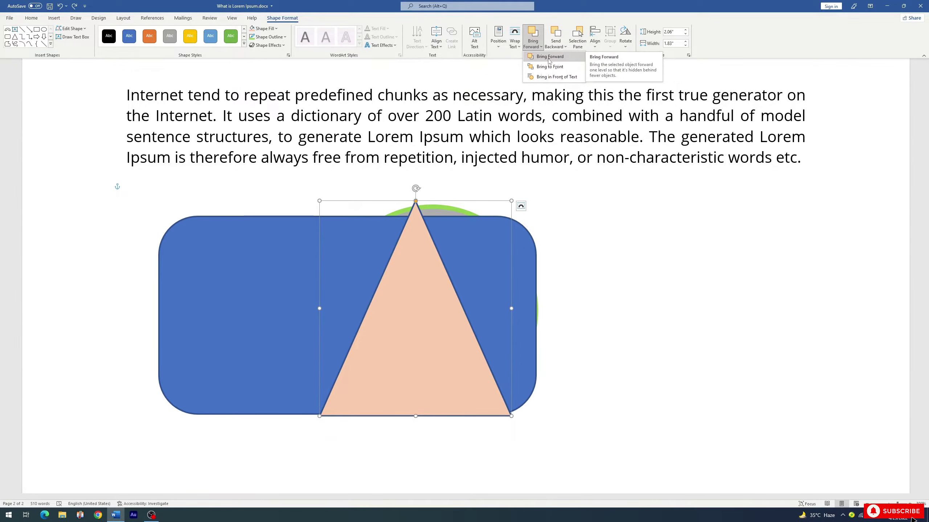
left_click(456, 209)
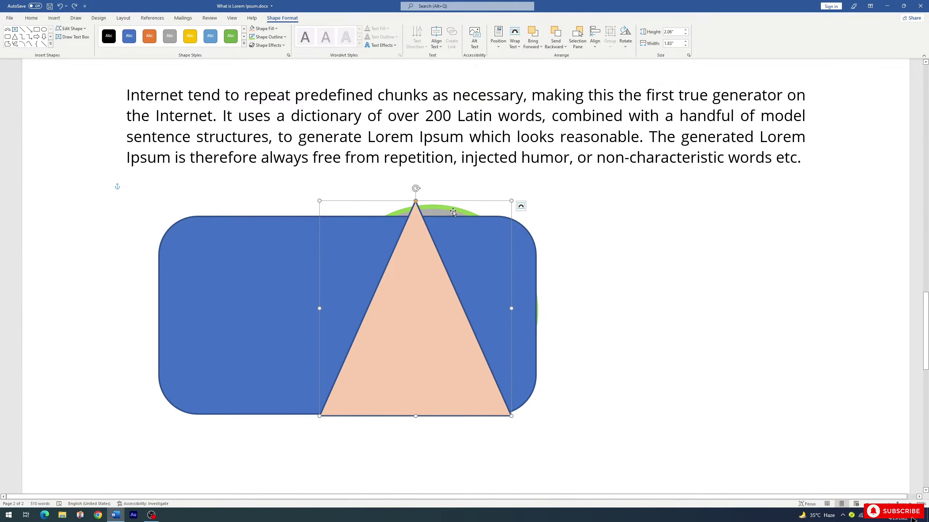
left_click(452, 212)
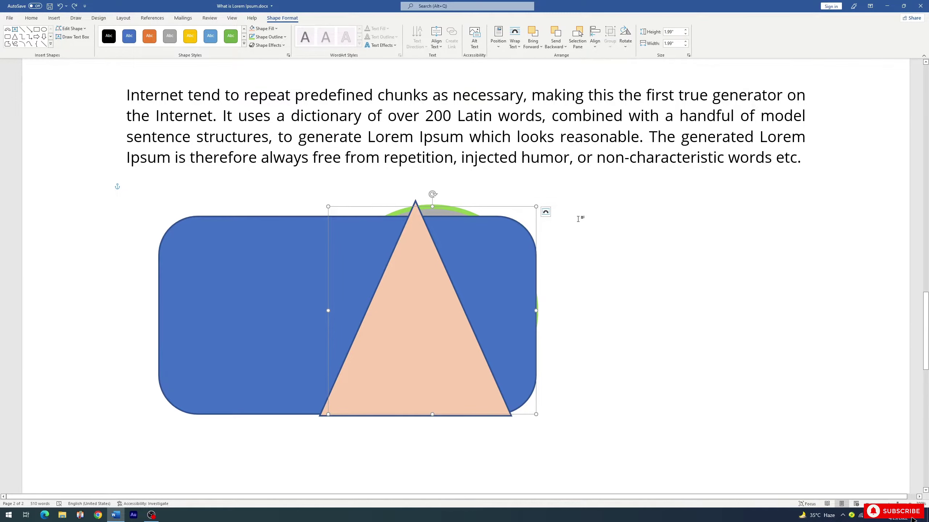
left_click(539, 47)
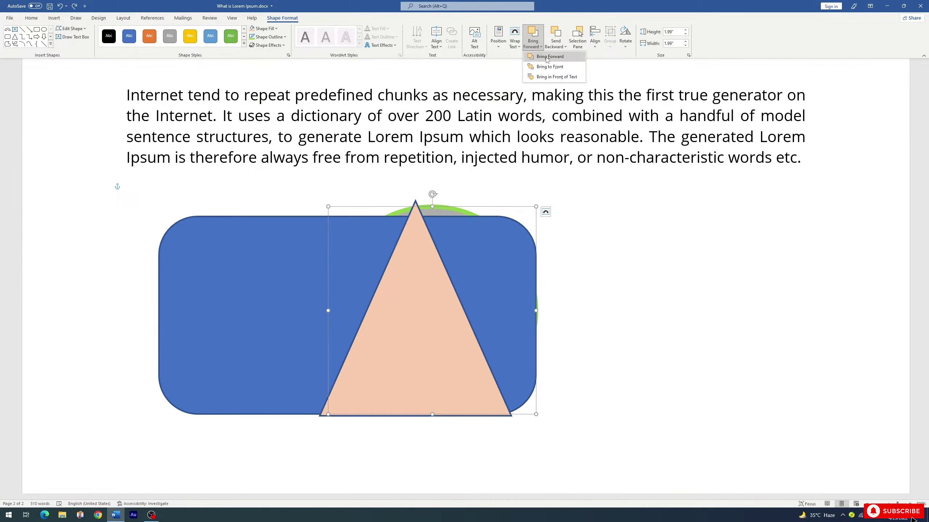
left_click(549, 56)
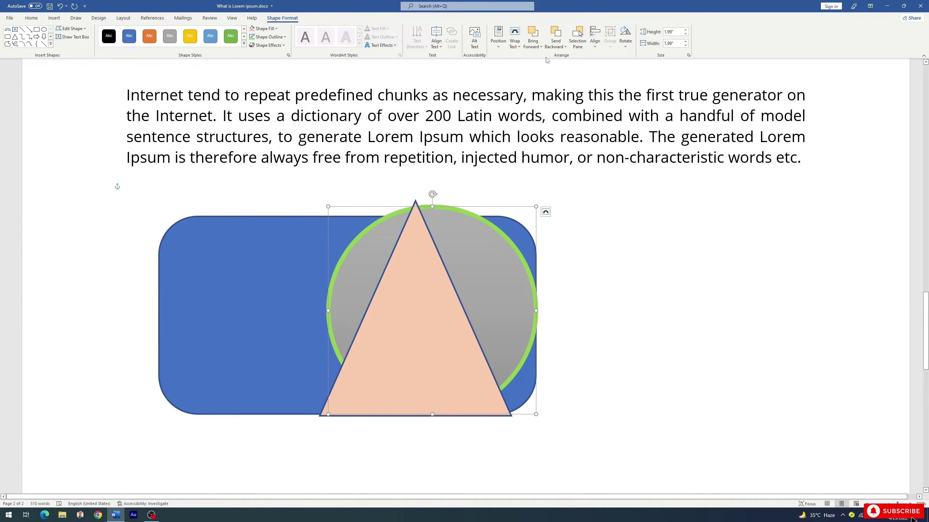
key("ctrl+z")
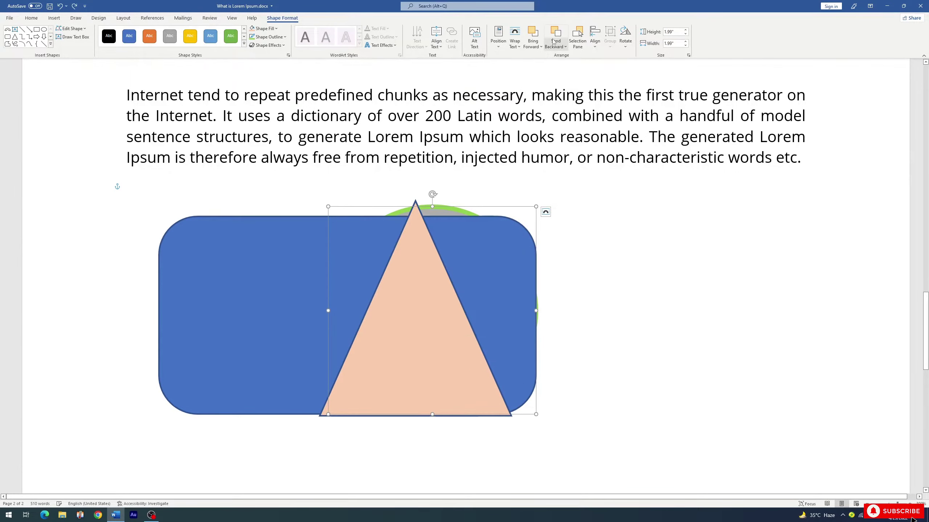
left_click(540, 47)
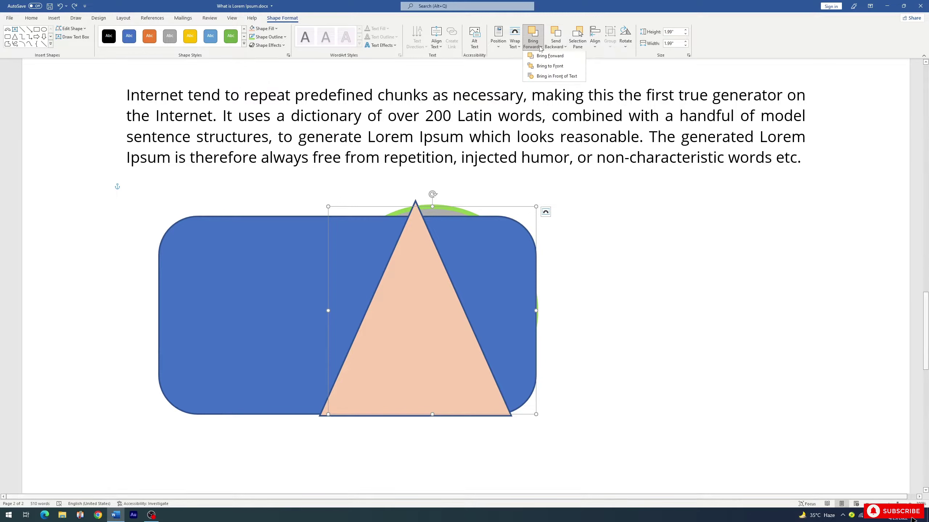
left_click(546, 67)
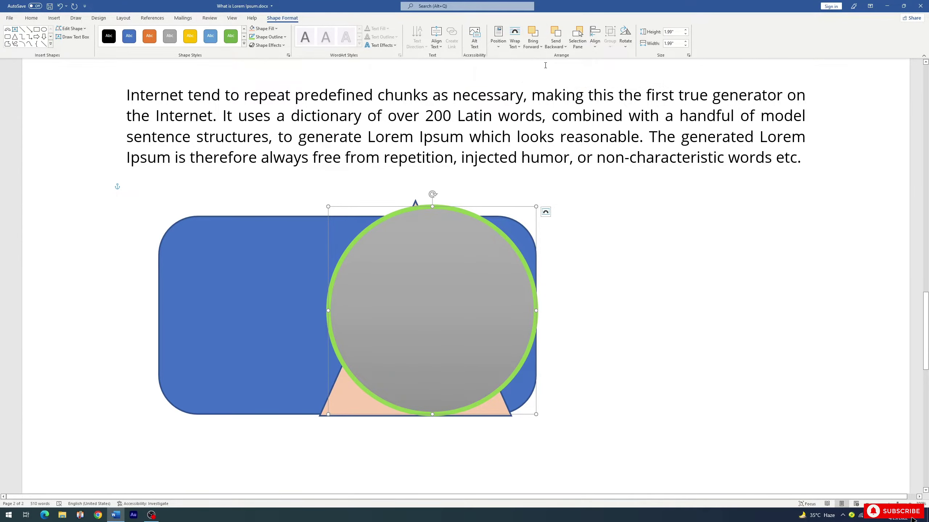
key("ctrl+z")
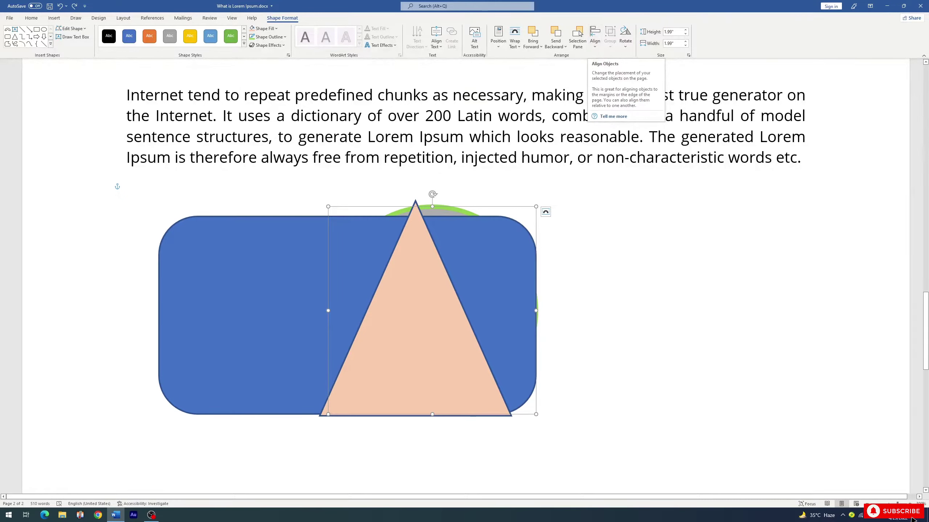
Select the blue rectangle, the peach triangle and the grey circle together
left_click(596, 52)
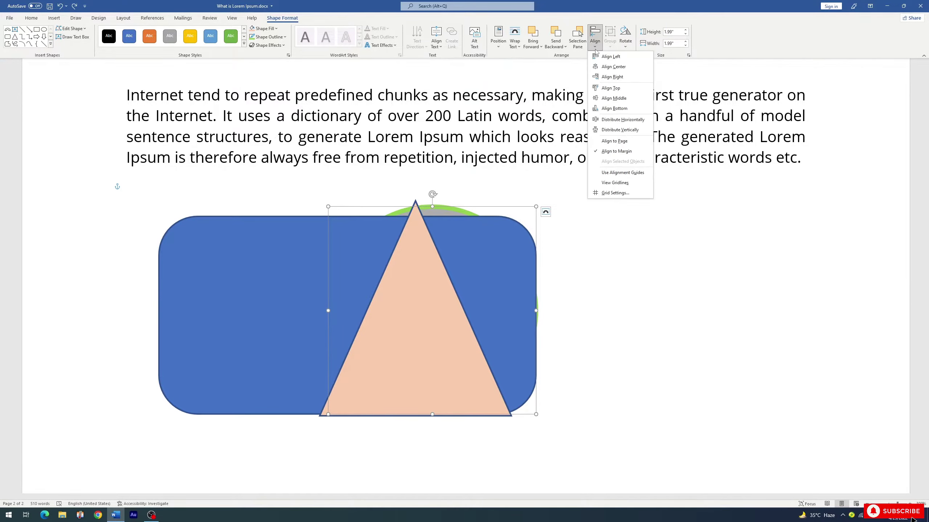
left_click(652, 254)
left_click(263, 237)
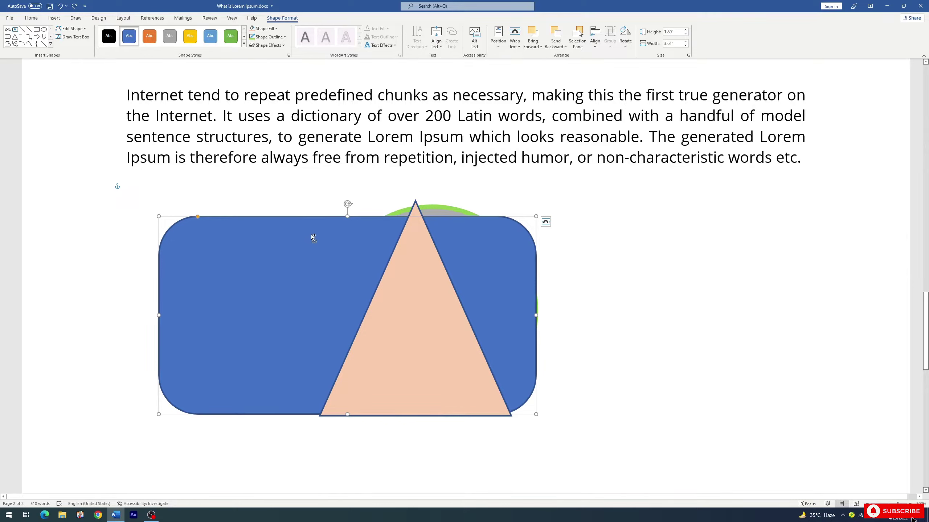
left_click(414, 212, "shift")
left_click(446, 209, "shift")
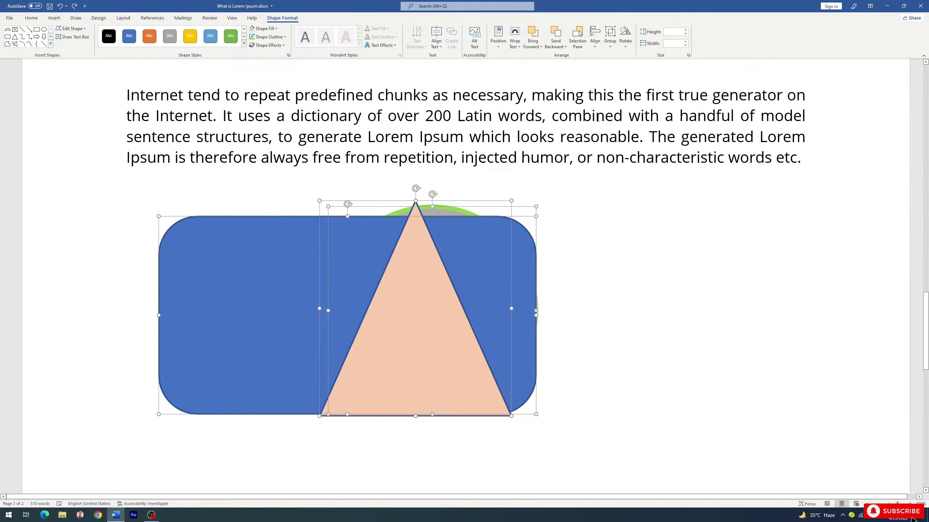
Align the three shapes on their left edges, their tops, and horizontal centres
left_click(595, 37)
left_click(610, 56)
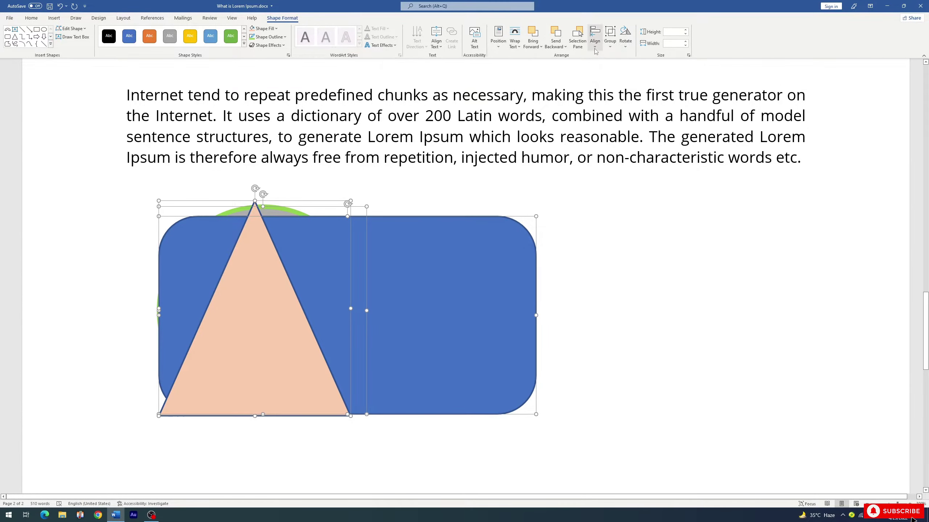
left_click(595, 38)
left_click(616, 89)
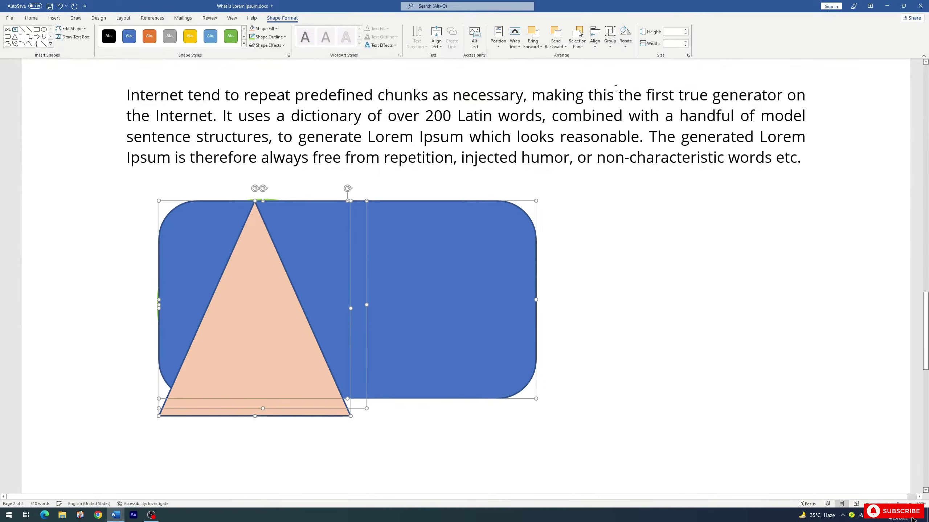
left_click(595, 39)
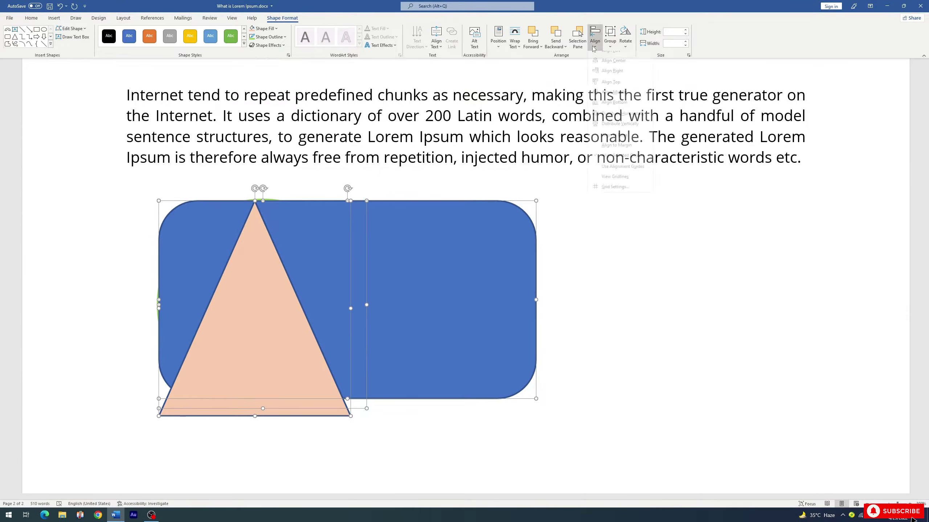
left_click(615, 69)
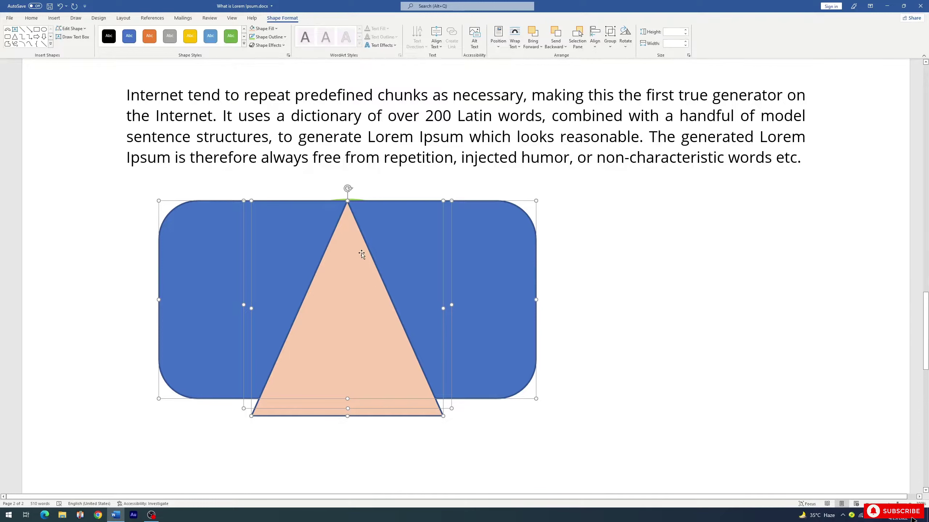
left_click(594, 46)
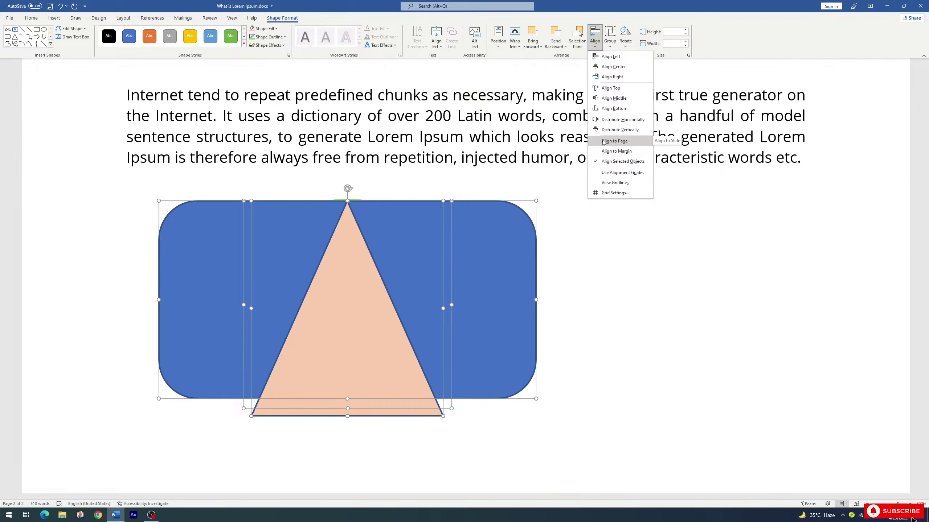
left_click(593, 261)
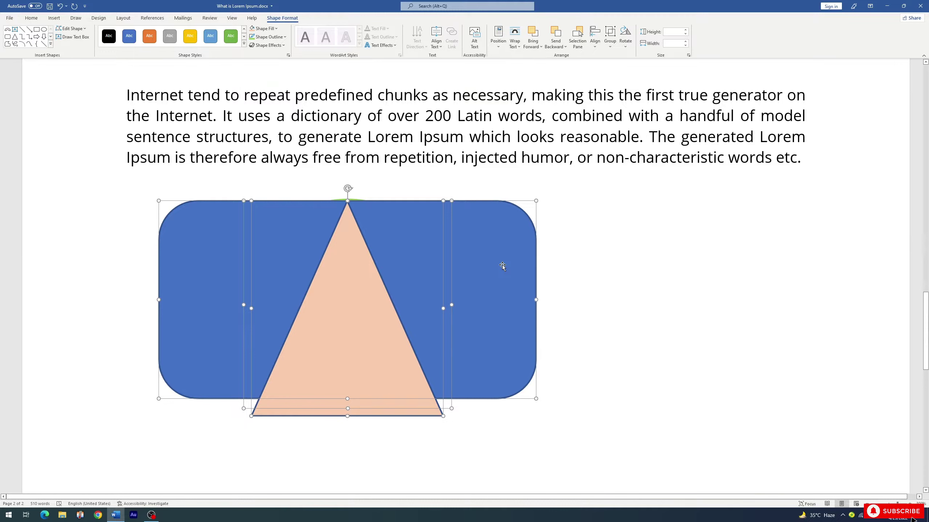
Delete the stacked shapes and draw a first blue rectangle below the paragraph
key("Delete")
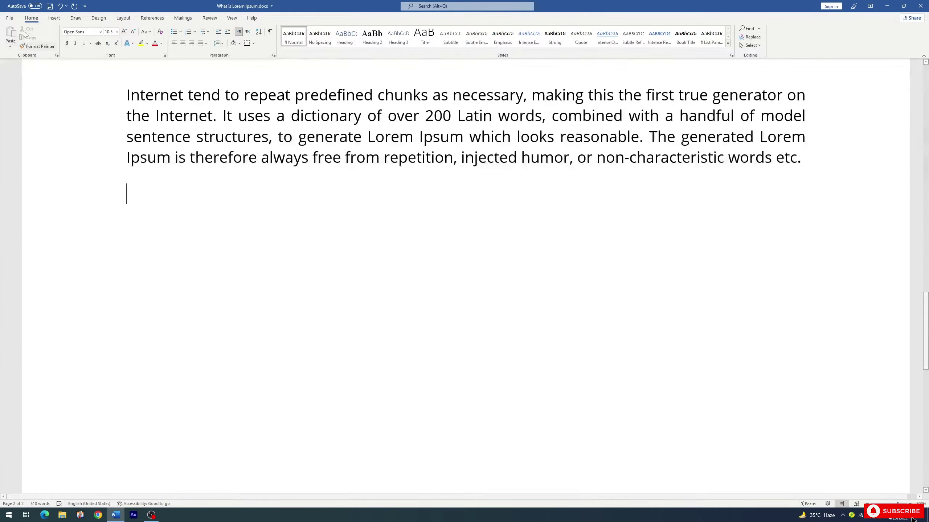
left_click(54, 18)
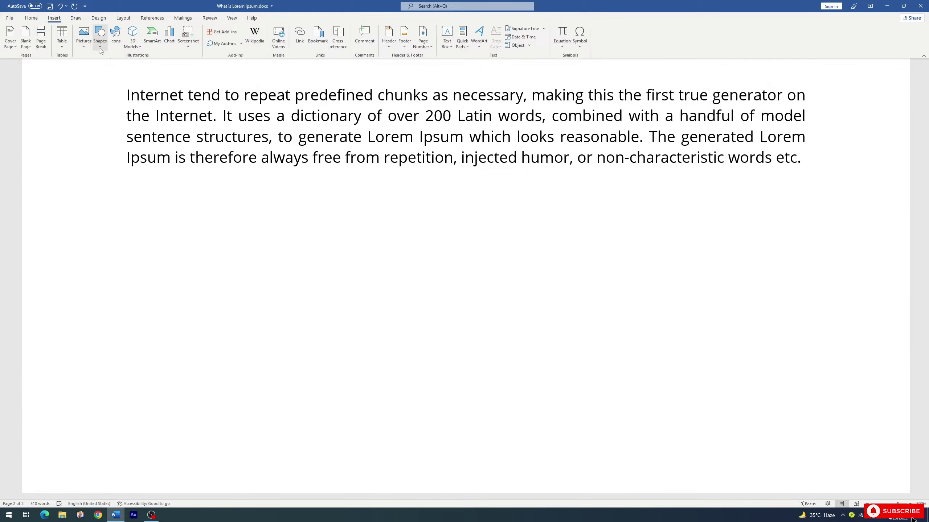
left_click(84, 43)
left_click(100, 44)
left_click(99, 44)
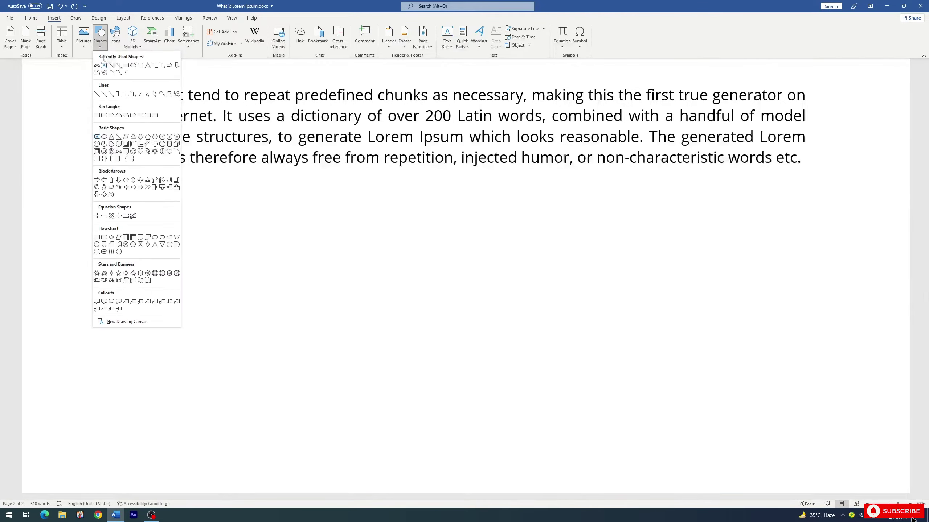
left_click(126, 66)
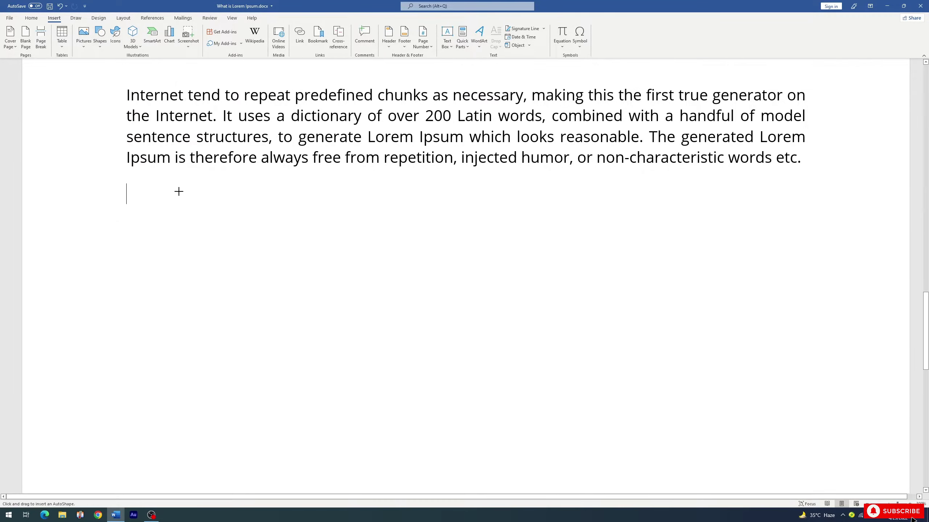
left_click_drag(163, 203, 316, 317)
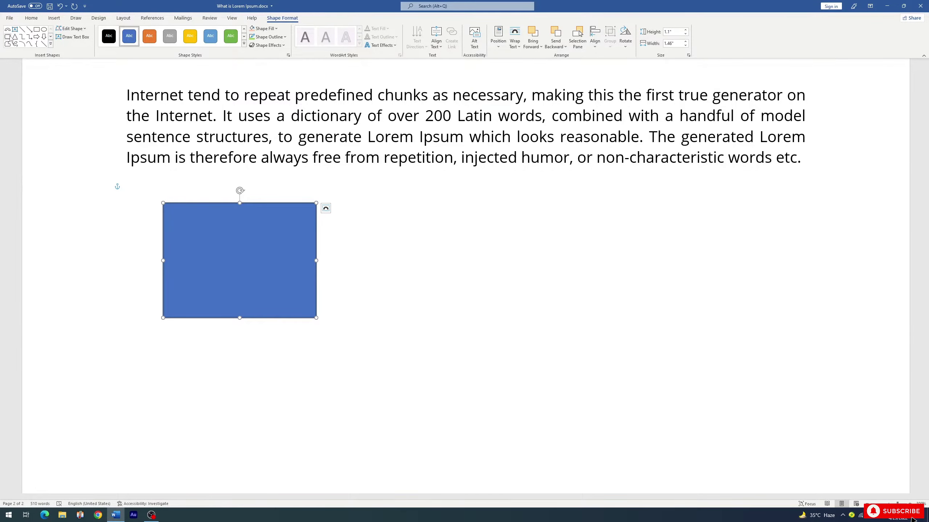
Draw two more rectangles in a row to the right, nudge the last, and select all
left_click(37, 29)
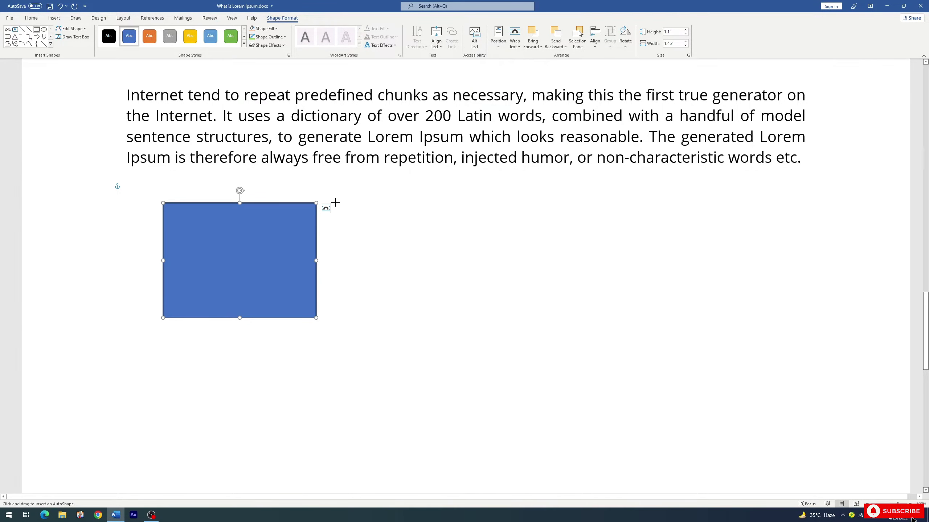
mouse_move(336, 202)
left_mouse_down()
mouse_move(470, 282)
mouse_move(501, 317)
left_mouse_up()
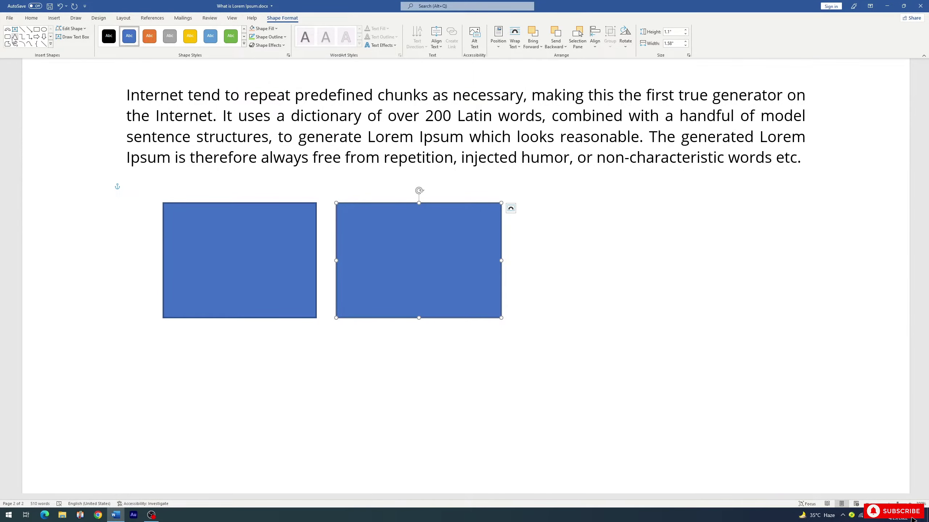
left_click(37, 30)
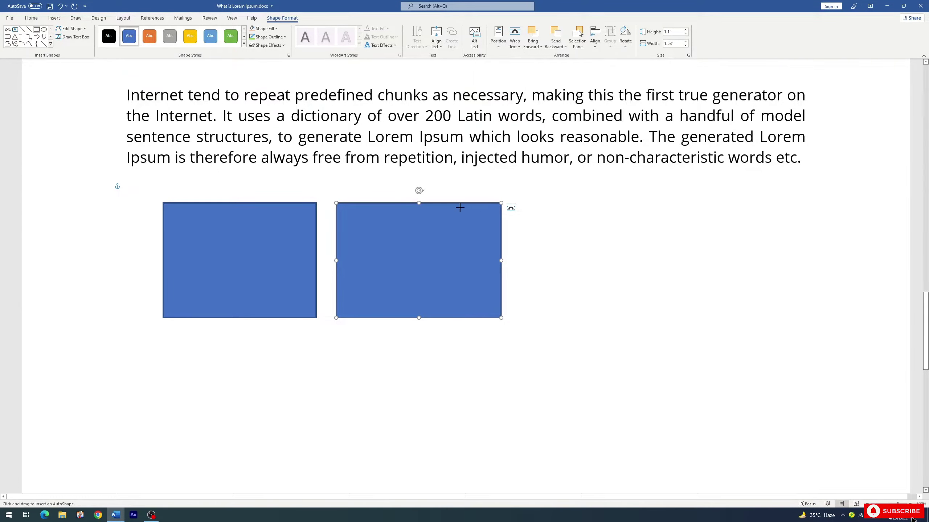
mouse_move(538, 203)
left_mouse_down()
mouse_move(740, 318)
mouse_move(712, 319)
left_mouse_up()
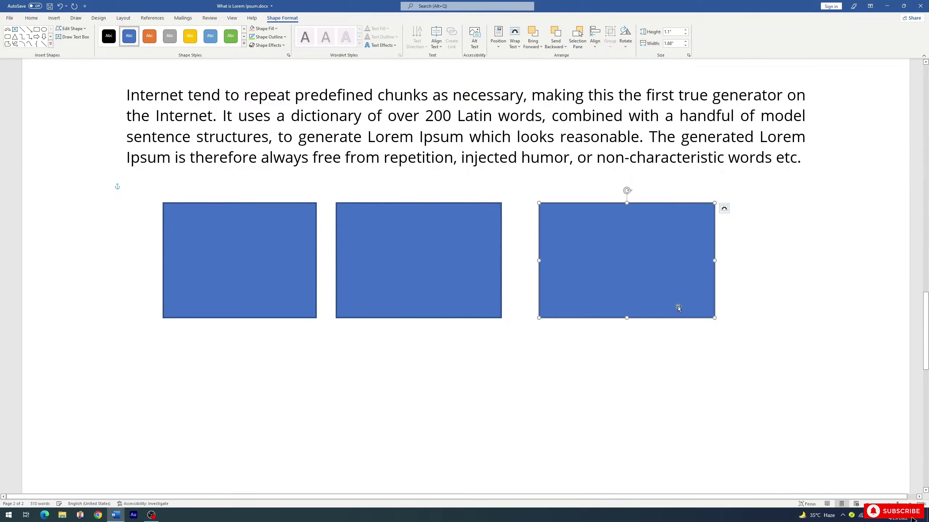
key("Right")
key("Right")
key("Right")
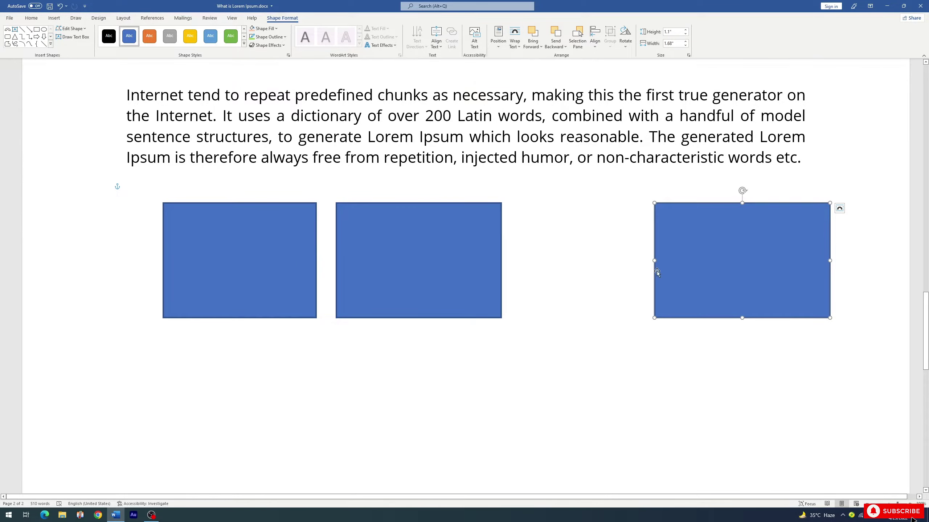
key("ctrl+a")
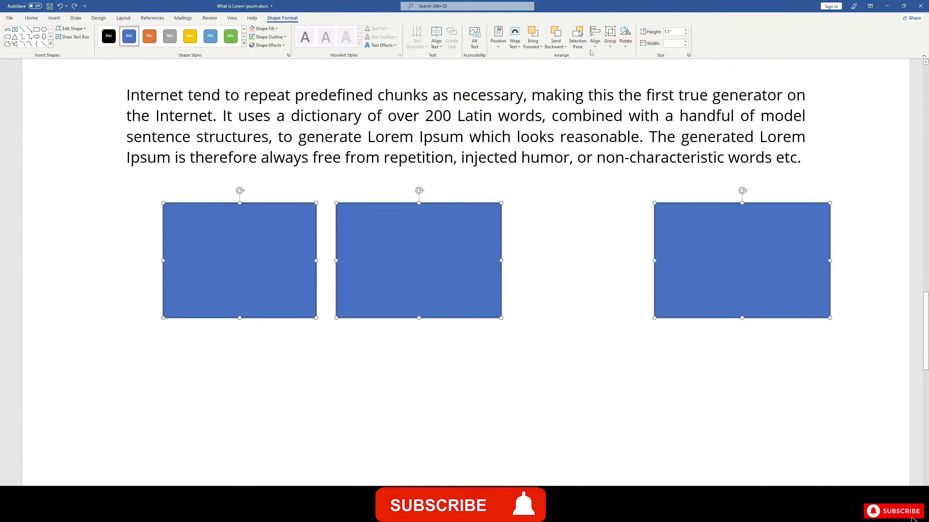
Space the three rectangles evenly, then drag the right one below the middle rectangle
left_click(595, 35)
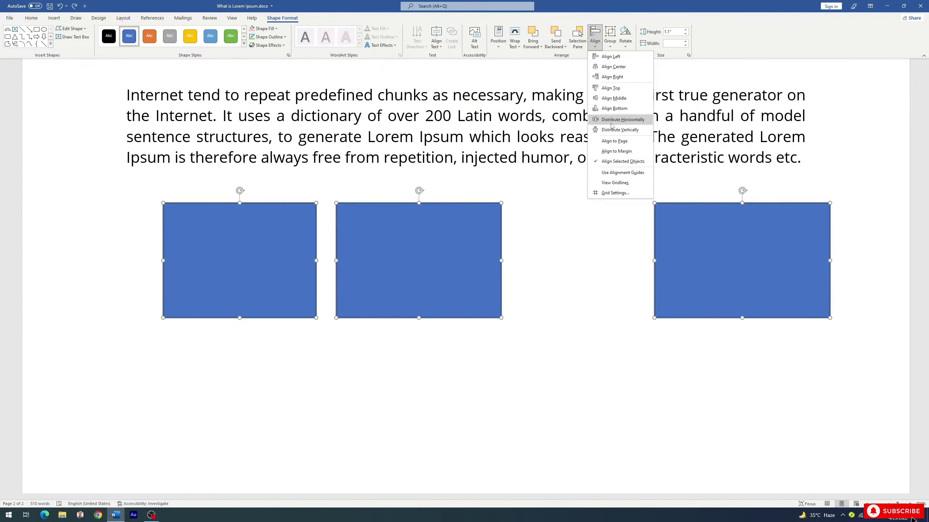
left_click(622, 119)
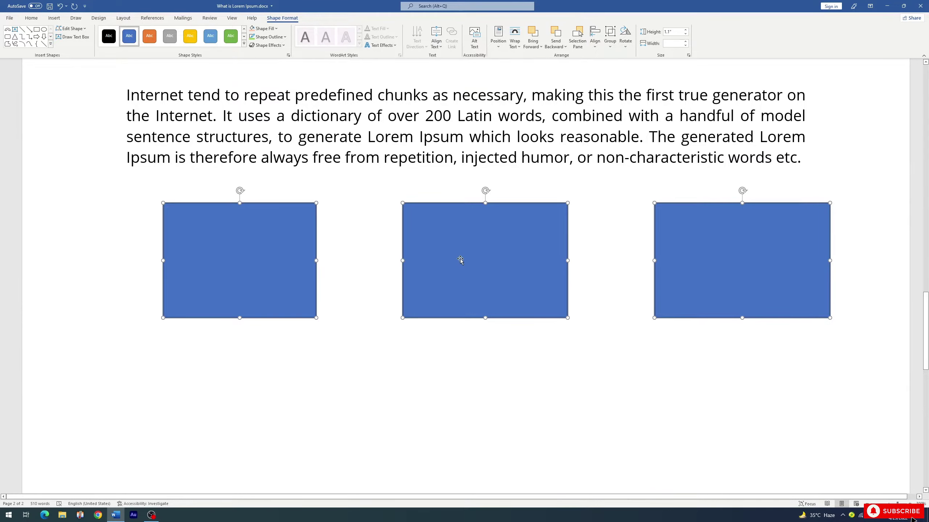
left_click(638, 251)
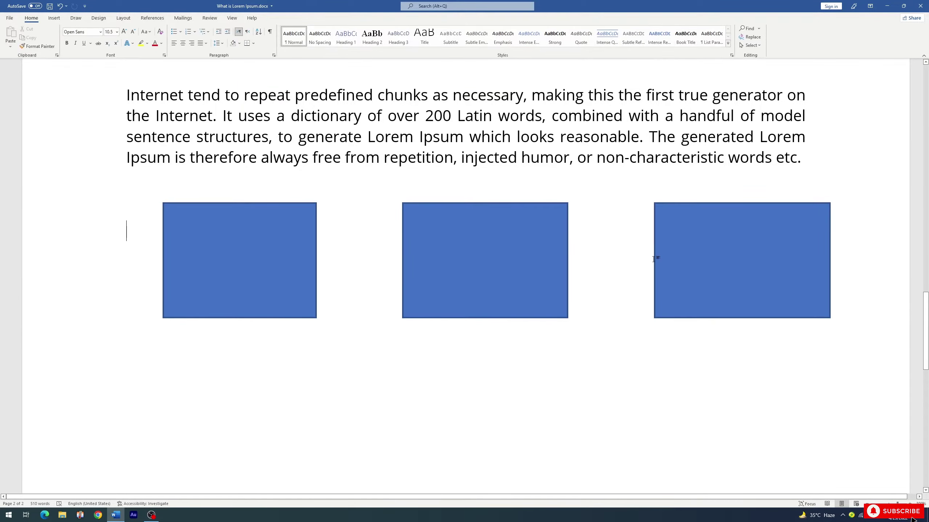
mouse_move(688, 264)
left_mouse_down()
mouse_move(420, 420)
mouse_move(425, 434)
left_mouse_up()
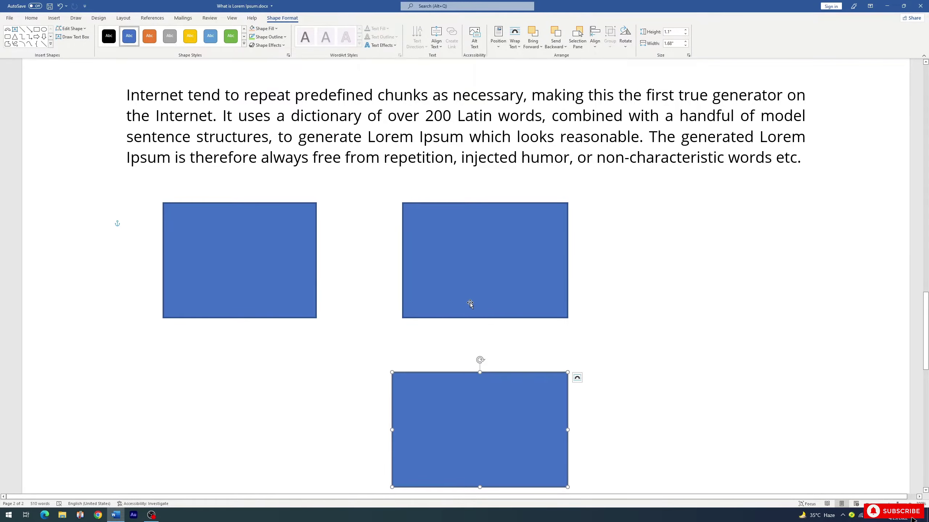
Drag the rectangles into a column, placing the right one beneath the left
scroll(629, 307, "down", 2)
scroll(580, 291, "down", 3)
mouse_move(459, 279)
left_mouse_down()
mouse_move(440, 300)
mouse_move(245, 378)
left_mouse_up()
mouse_move(474, 134)
left_mouse_down()
mouse_move(342, 263)
mouse_move(273, 246)
left_mouse_up()
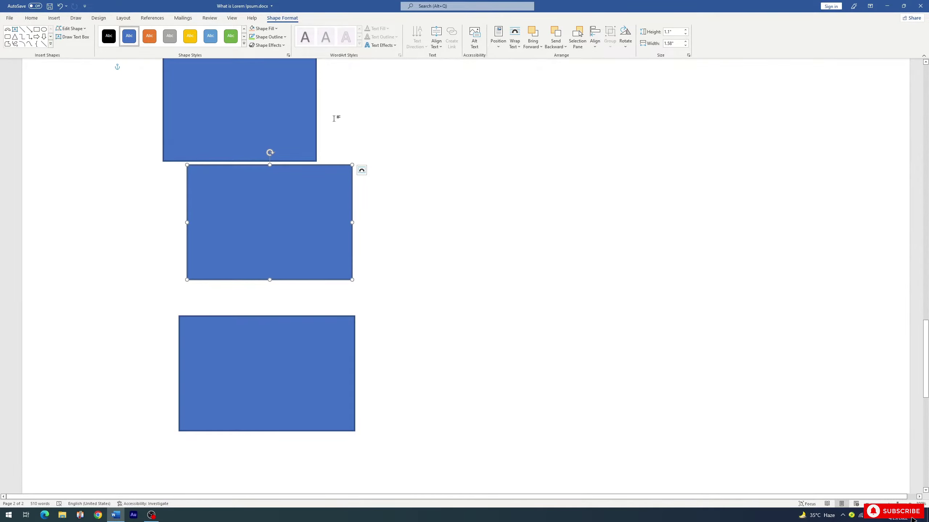
Select all three rectangles, distribute them vertically, and align their left edges
left_click(297, 126)
left_click(310, 236, "shift")
left_click(307, 339, "shift")
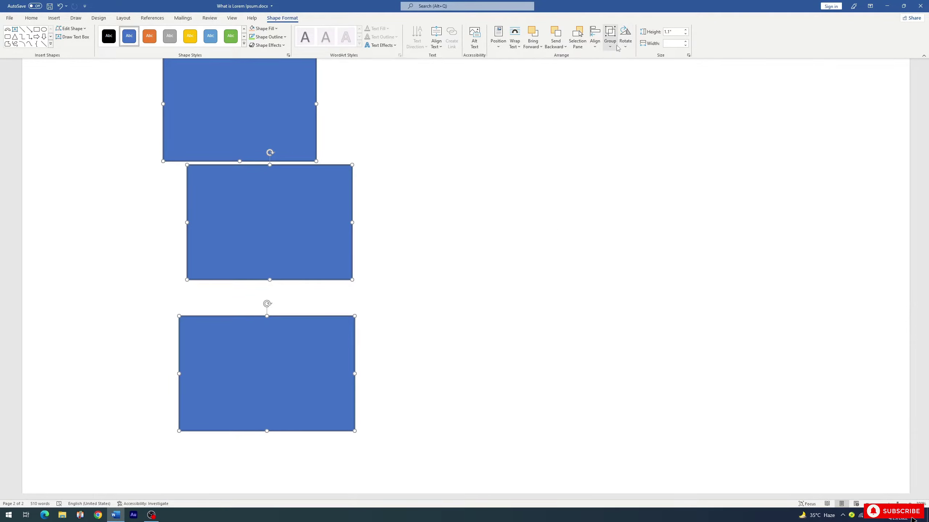
left_click(597, 49)
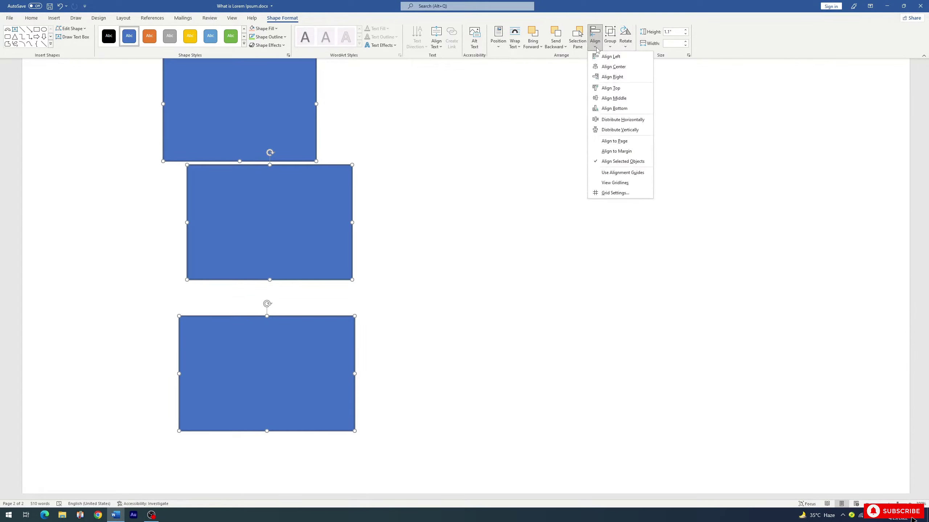
left_click(618, 130)
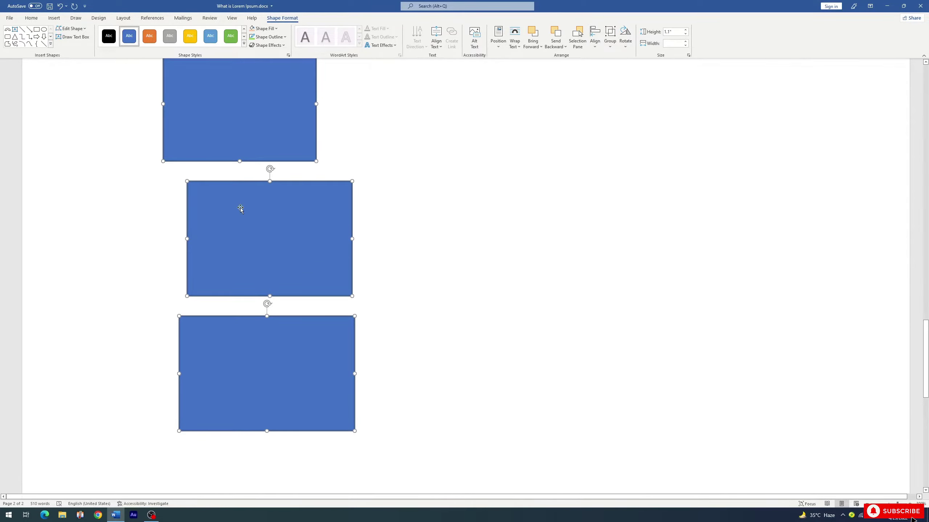
left_click(596, 46)
left_click(610, 57)
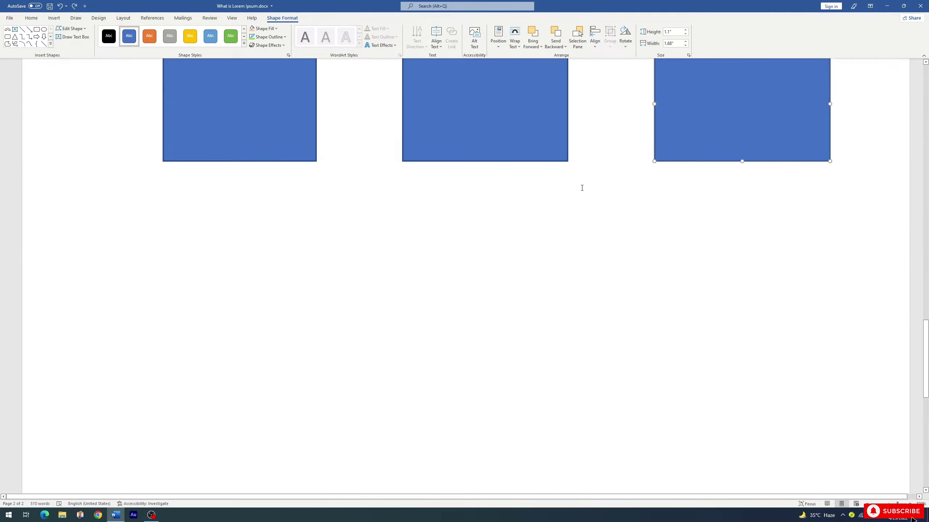
Reselect the left and middle rectangles of the restored row
scroll(580, 187, "up", 5)
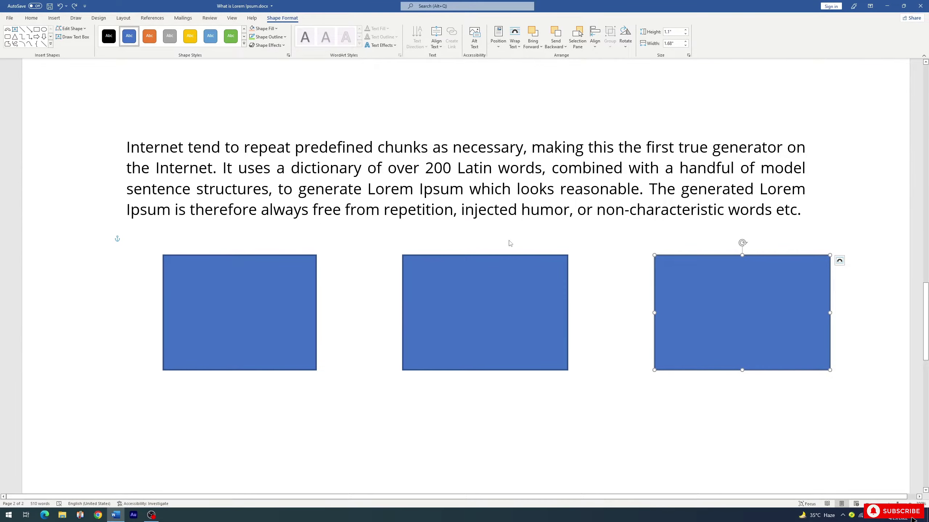
left_click(231, 307)
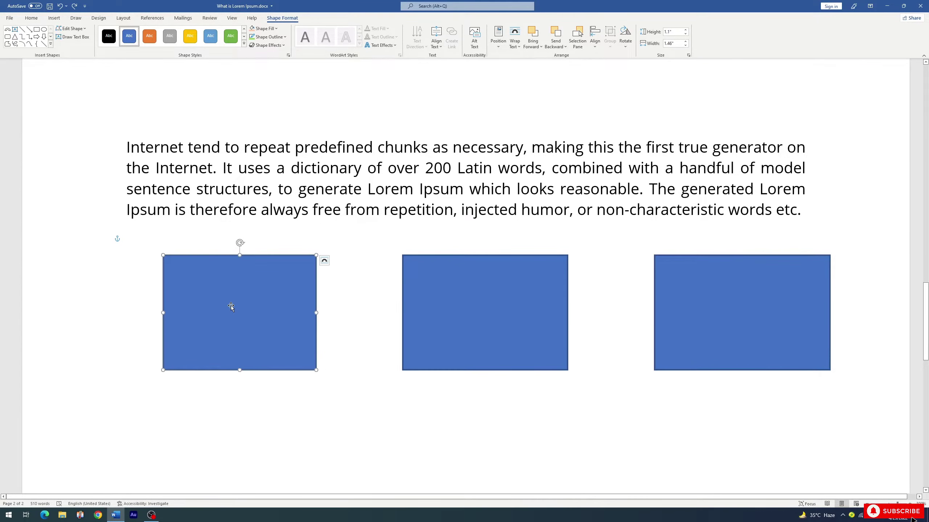
left_click(463, 303, "shift")
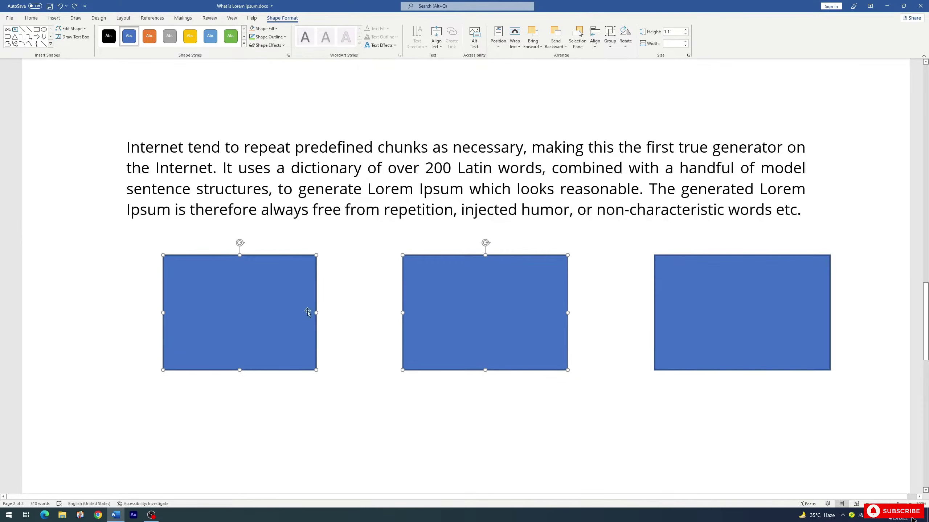
left_click(357, 296)
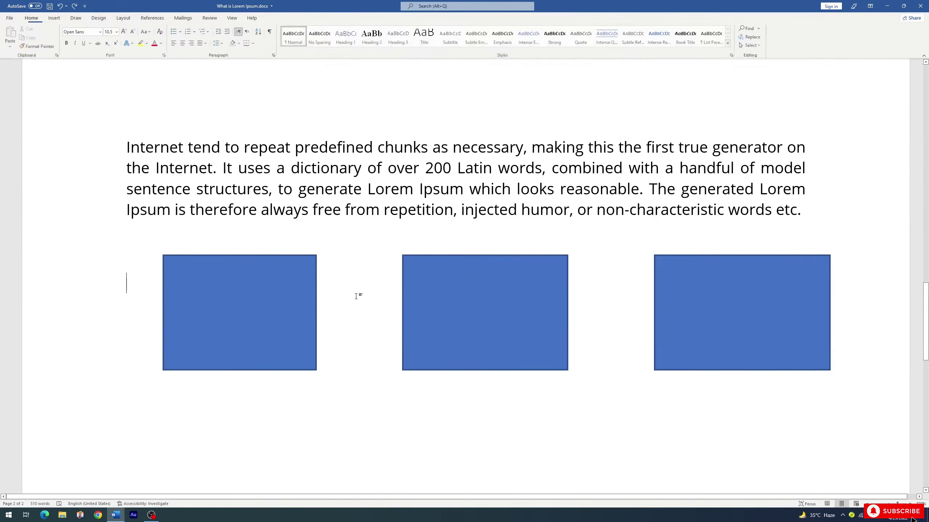
left_click(279, 299)
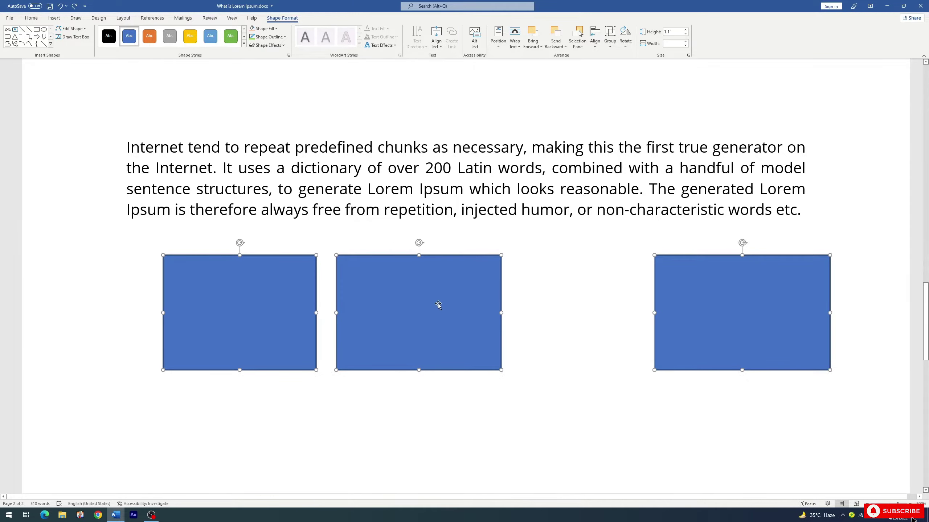
Delete the three blue rectangles and draw a wide text box below the paragraph
key("Delete")
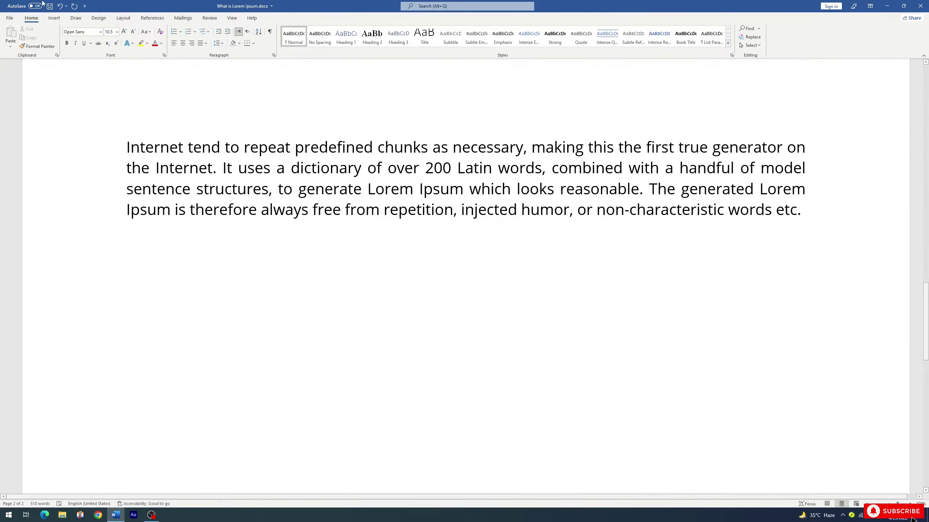
left_click(54, 18)
left_click(100, 40)
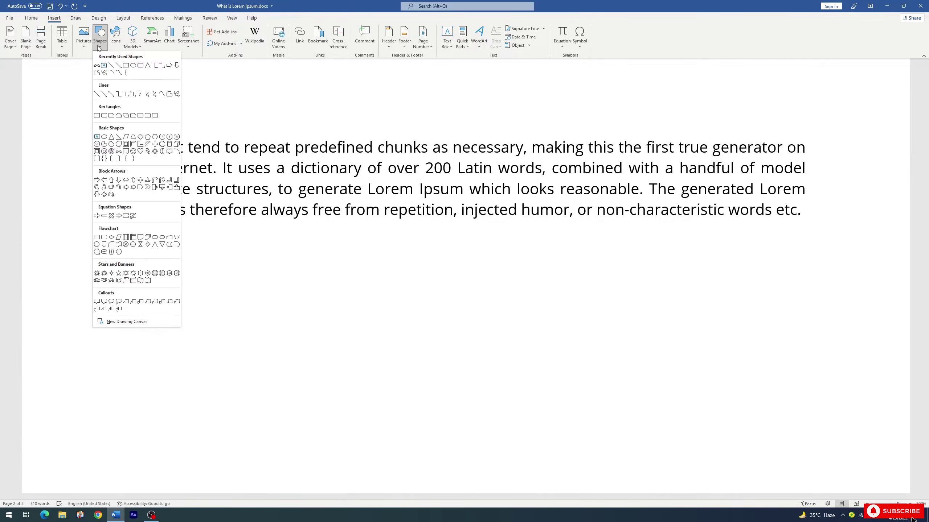
left_click(104, 66)
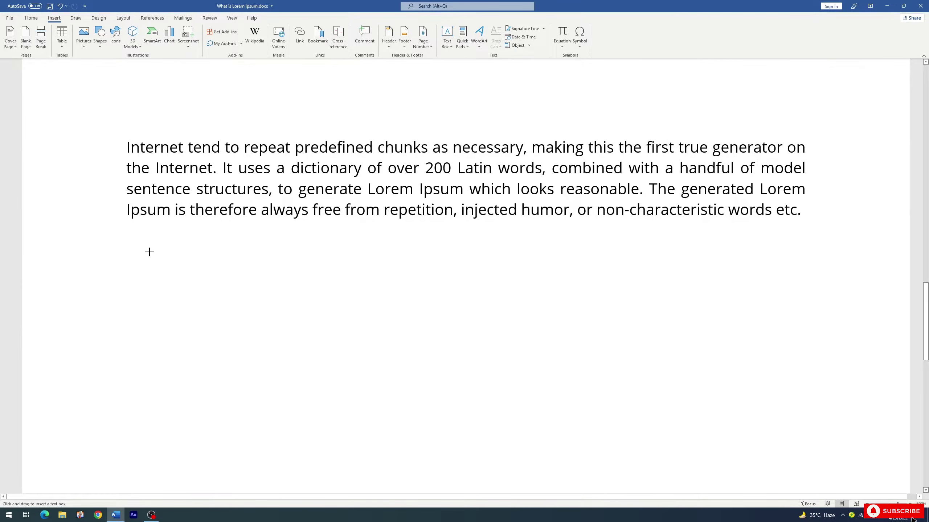
left_click_drag(149, 252, 520, 390)
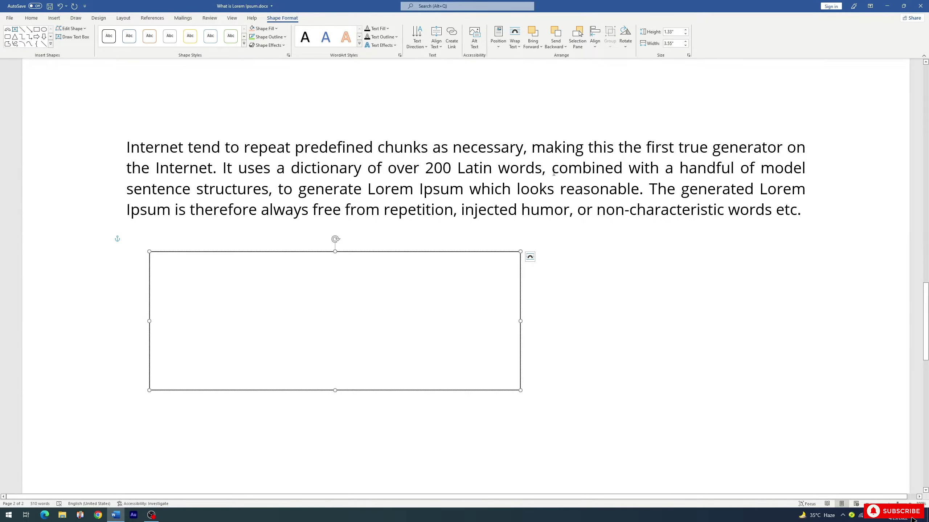
Copy the phrase from 'combined' to 'reasonable' and paste it into the text box
left_click_drag(554, 173, 640, 189)
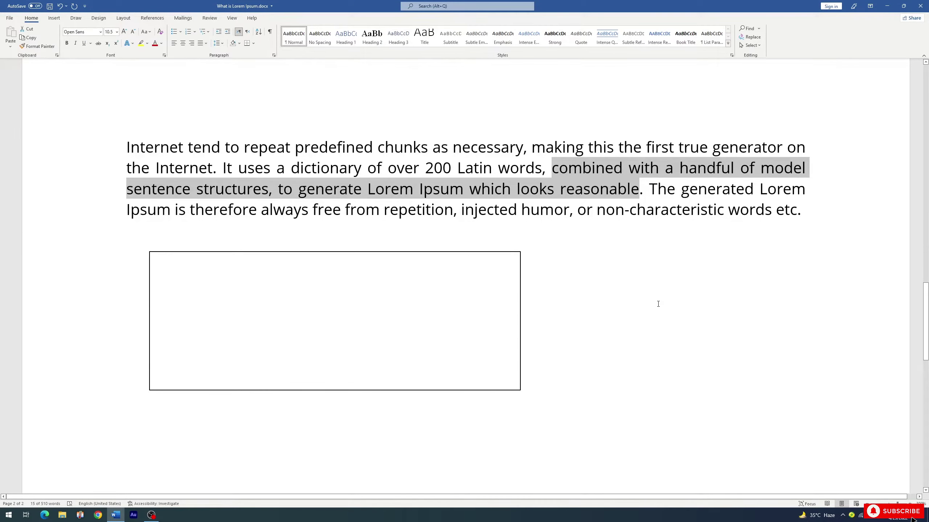
key("ctrl+c")
left_click(202, 284)
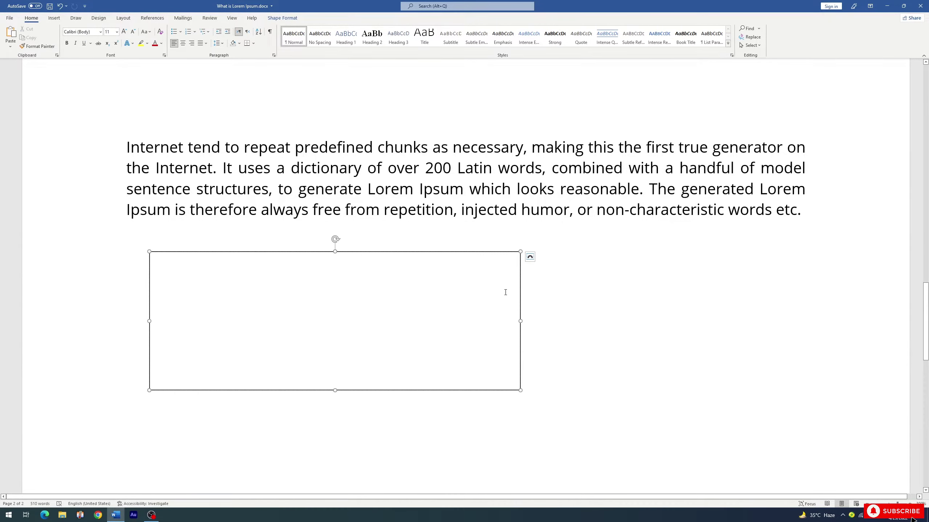
key("ctrl+v")
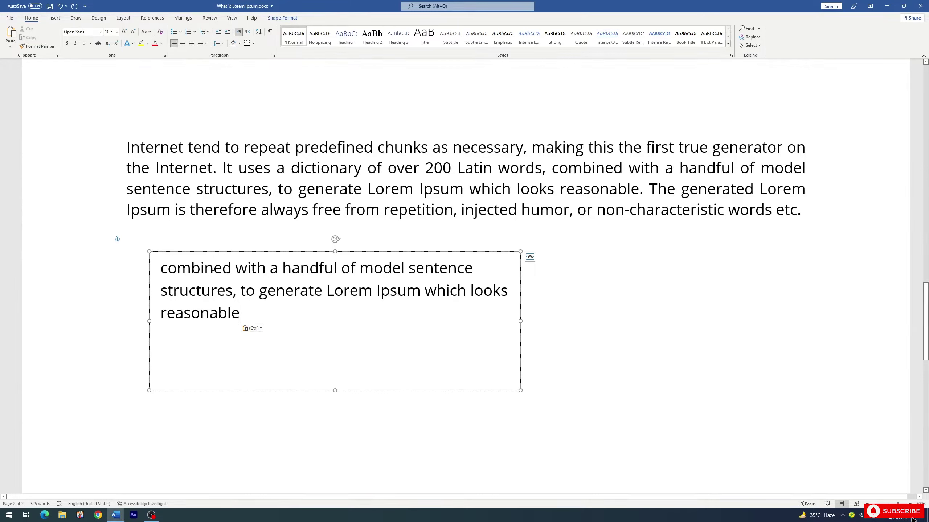
Set the text box's Shape Outline to No Outline
left_click(557, 329)
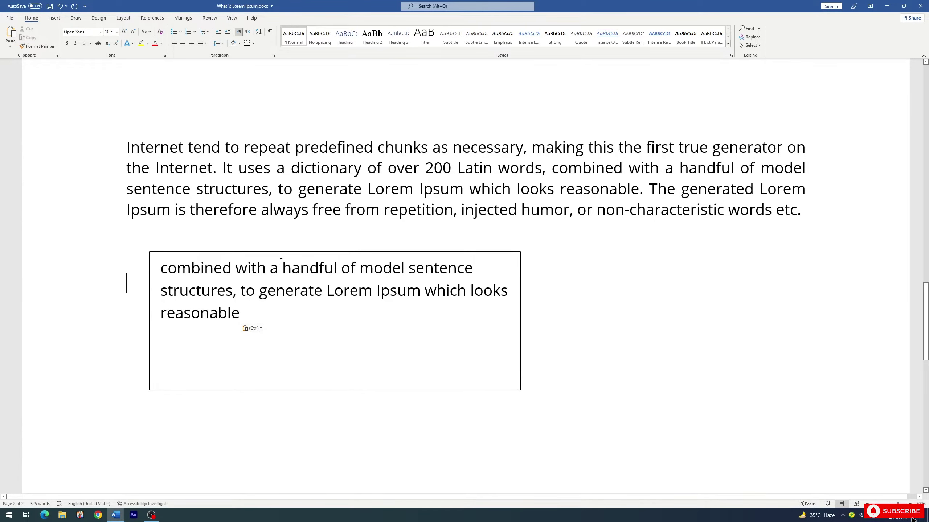
left_click(250, 254)
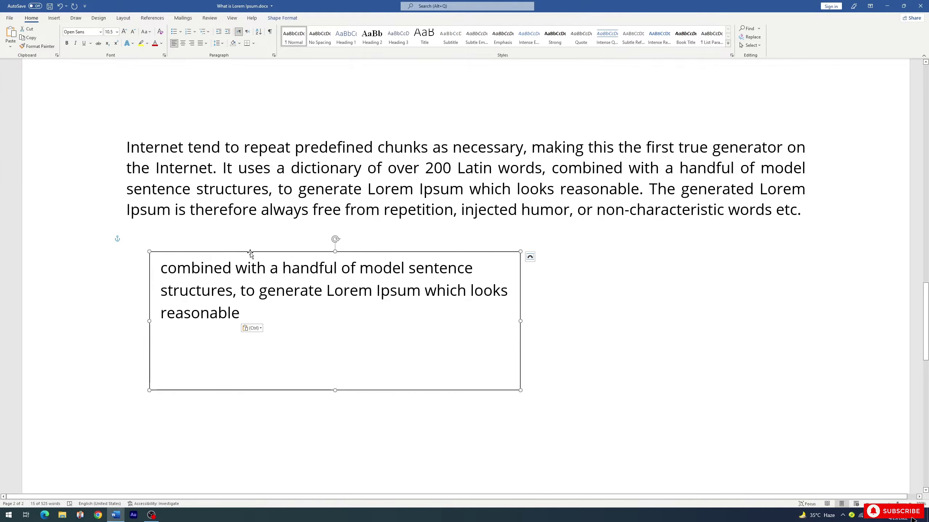
left_click(274, 18)
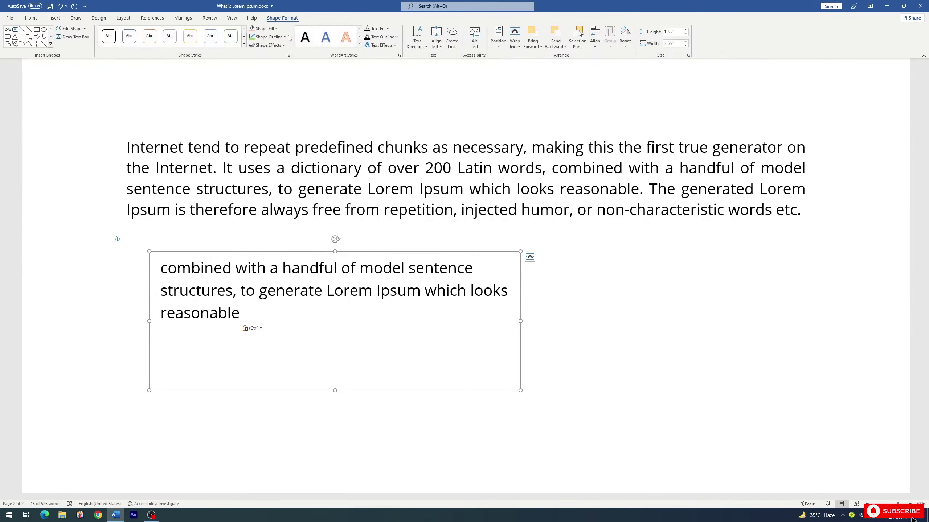
left_click(285, 37)
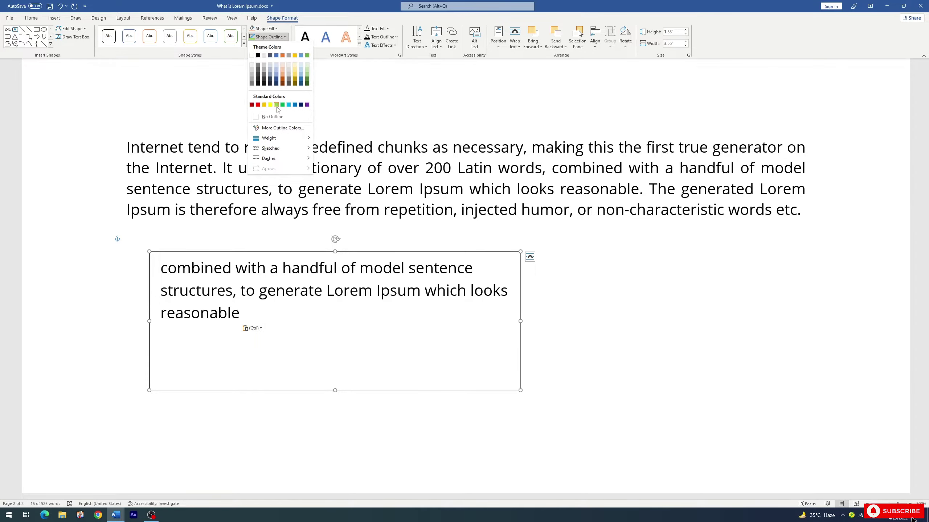
left_click(282, 118)
Give the text box a thicker outline weight
left_click(589, 341)
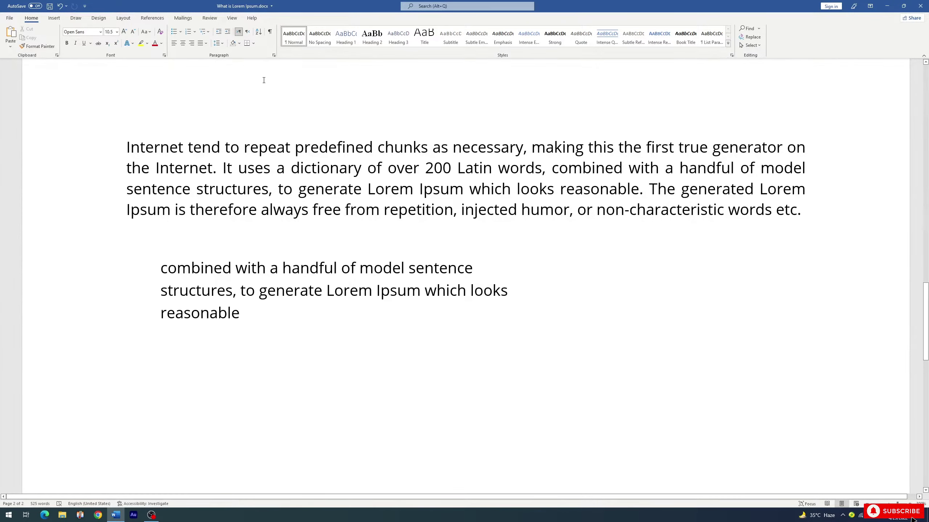
left_click(267, 261)
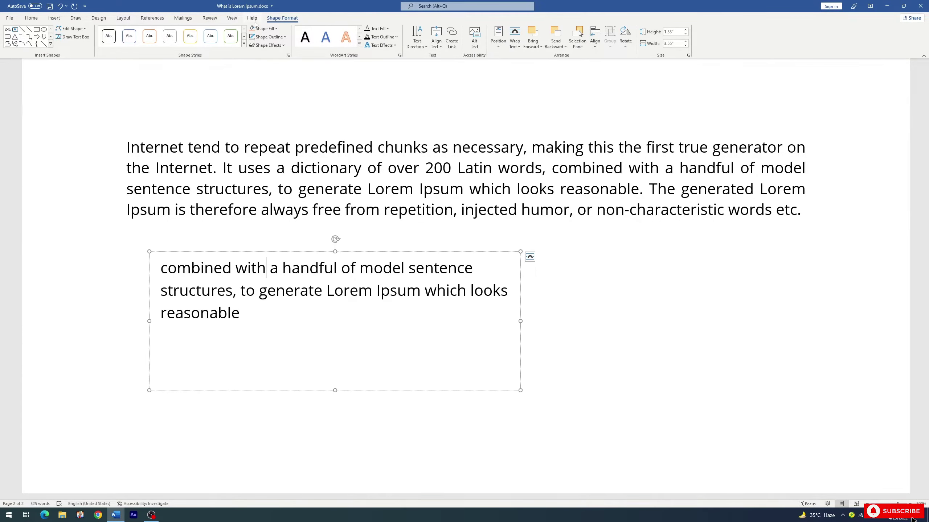
left_click(278, 40)
mouse_move(269, 138)
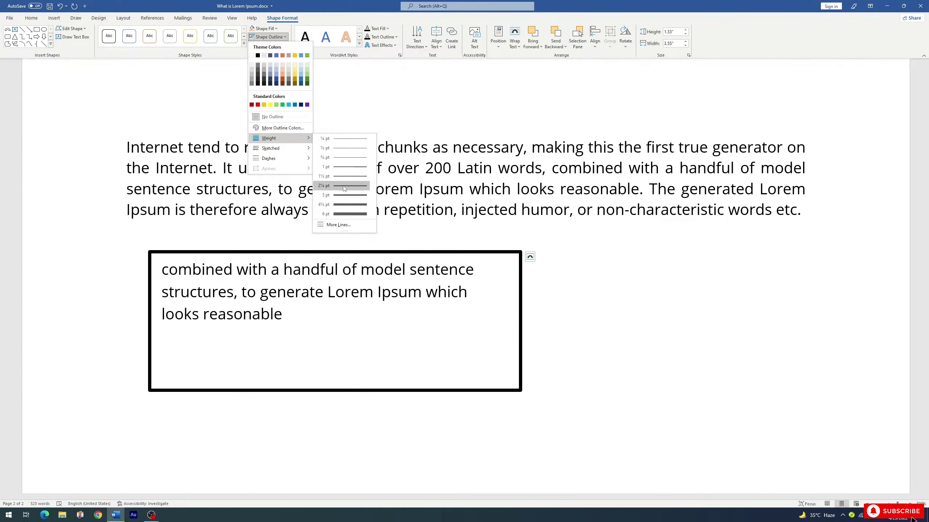
left_click(348, 166)
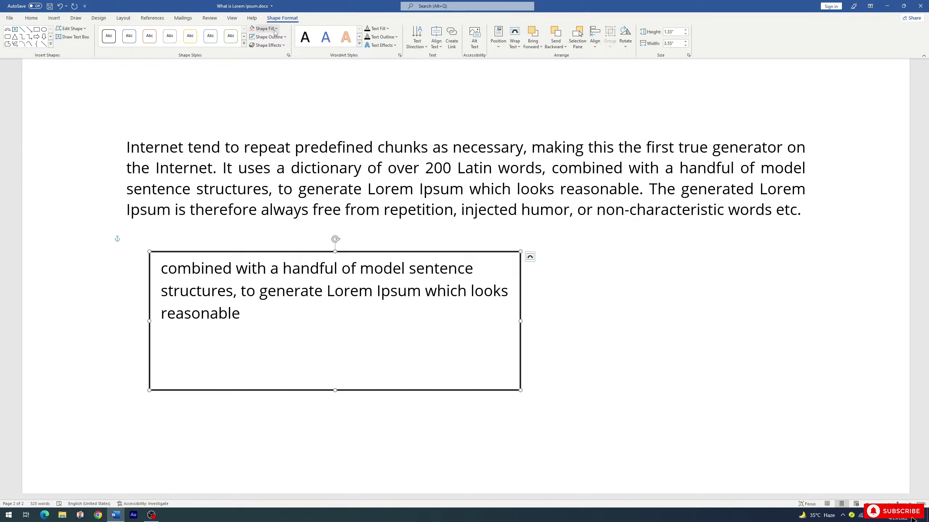
Fill the text box with a light grey Shape Fill, then pick the Oval shape
left_click(272, 28)
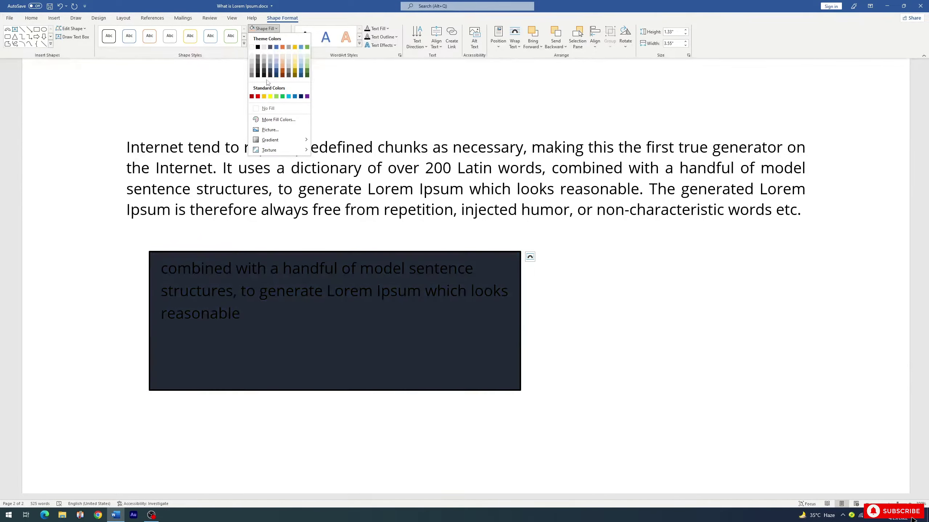
left_click(252, 61)
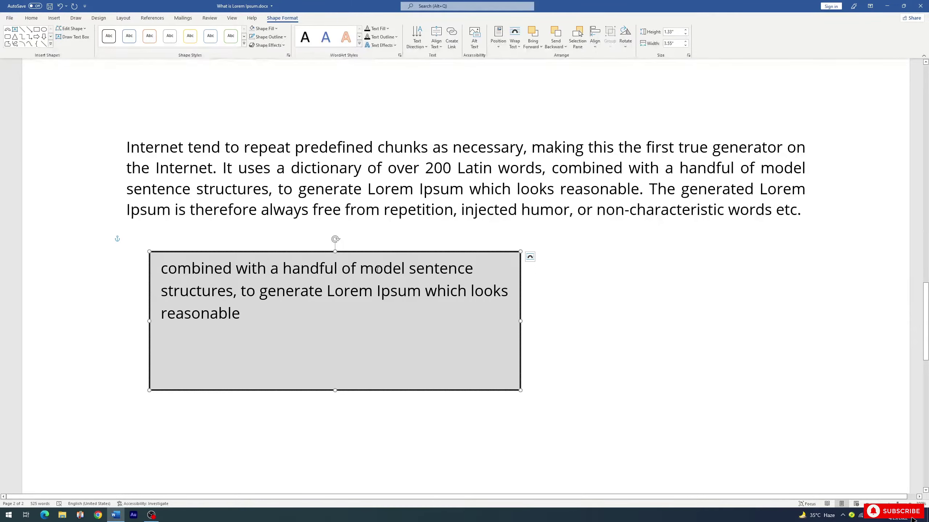
left_click(45, 32)
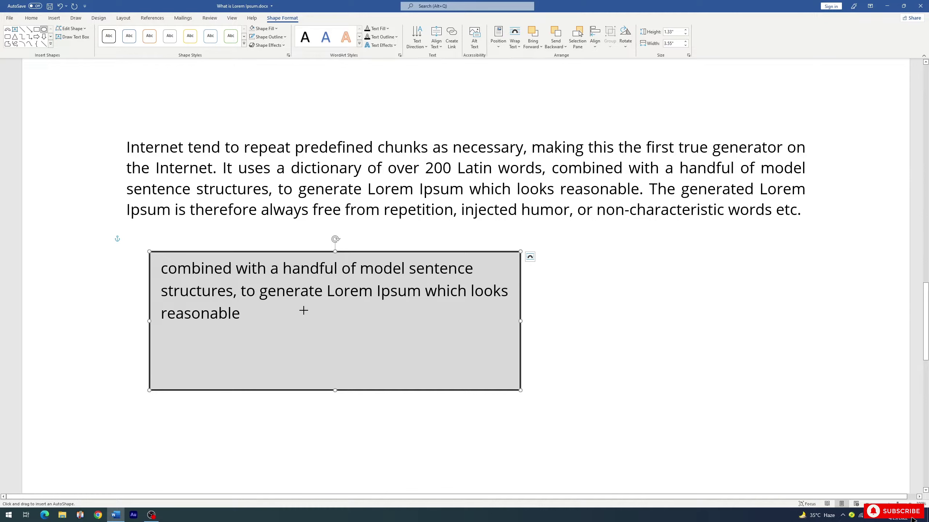
Draw a circle inside the grey box, shrink it to 0.3 inches, and undo a trial box move
left_click_drag(304, 310, 391, 357)
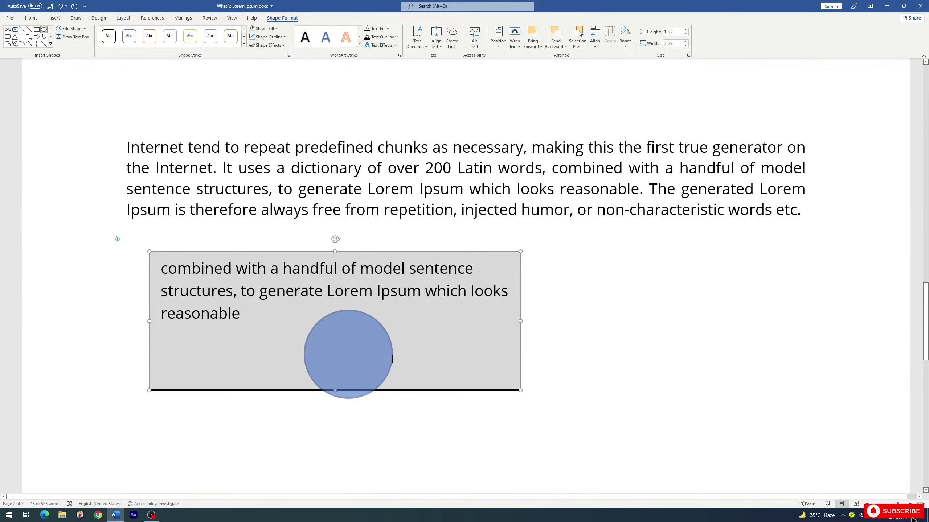
mouse_move(392, 359)
left_mouse_down()
mouse_move(335, 325)
mouse_move(175, 342)
left_mouse_up()
left_click(259, 352)
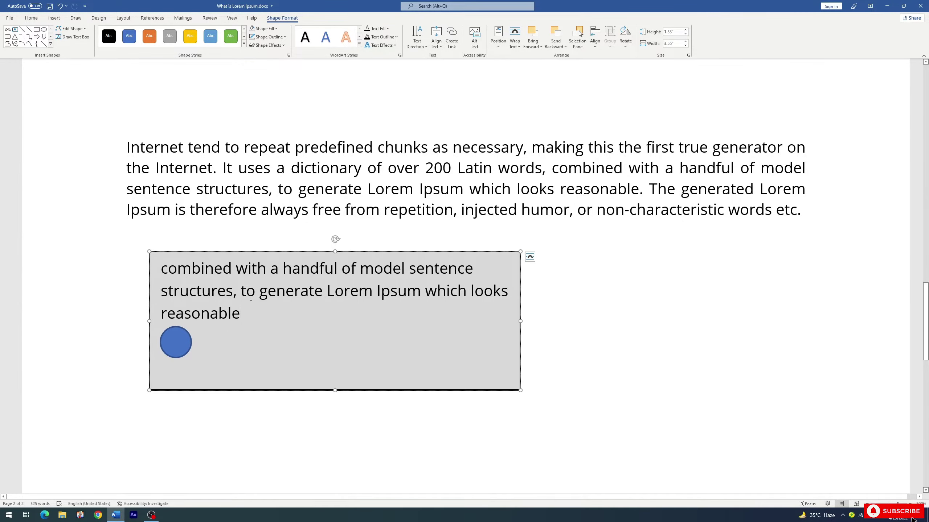
left_click_drag(249, 251, 380, 263)
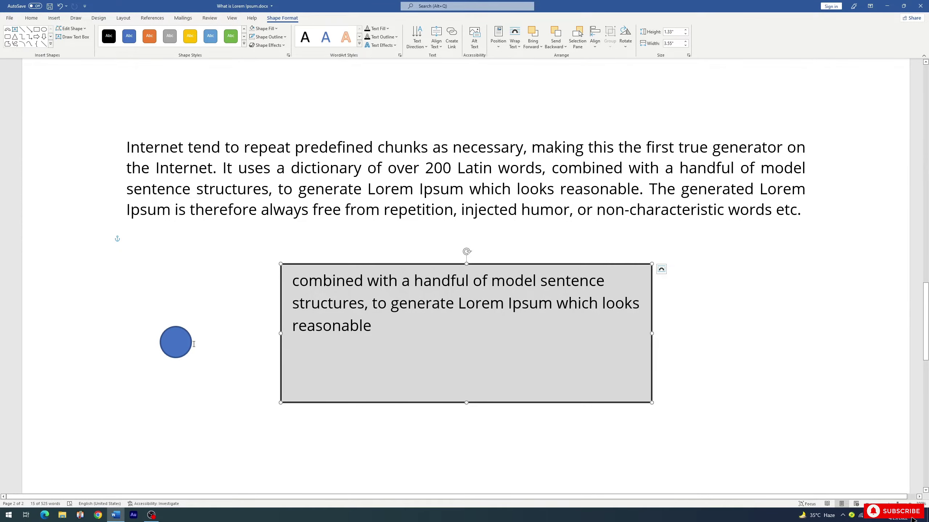
key("ctrl+z")
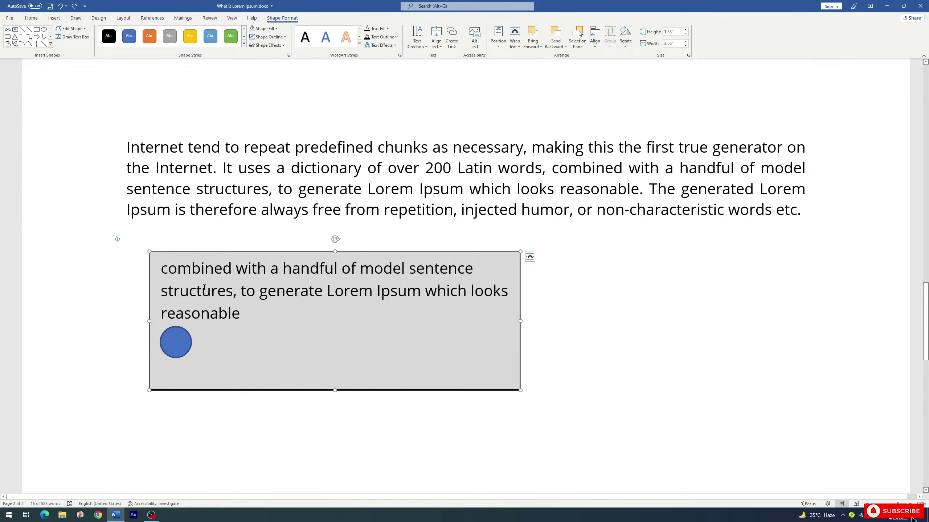
Select the blue circle plus the grey text box and apply Group > Group
left_click(167, 345)
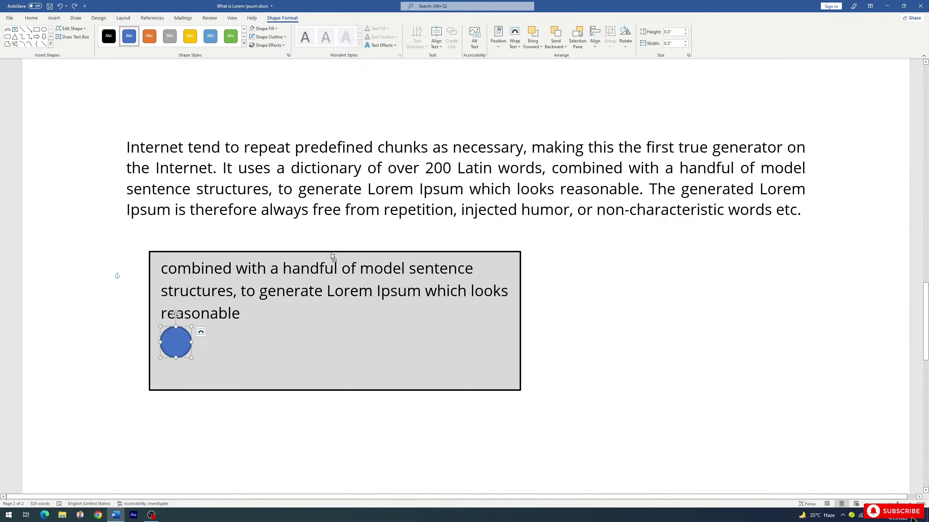
left_click(135, 326)
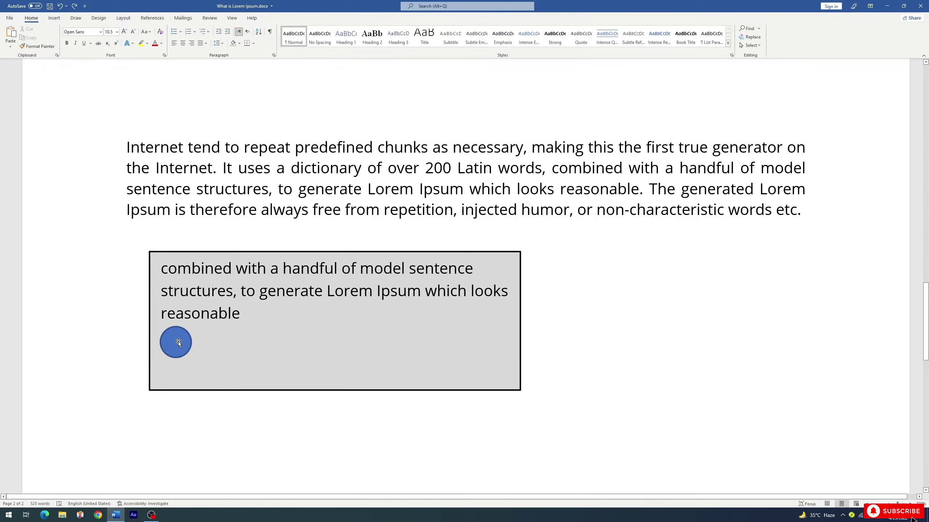
left_click(179, 343)
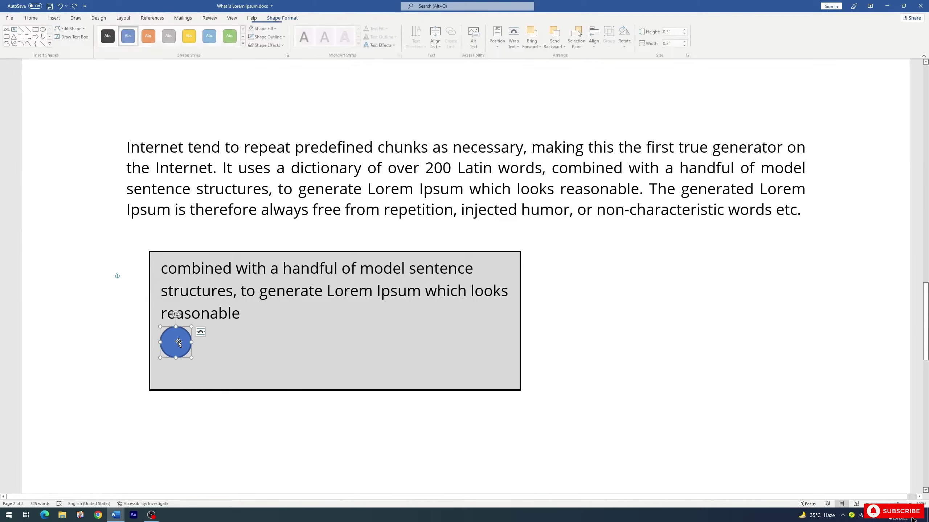
left_click(247, 253, "shift")
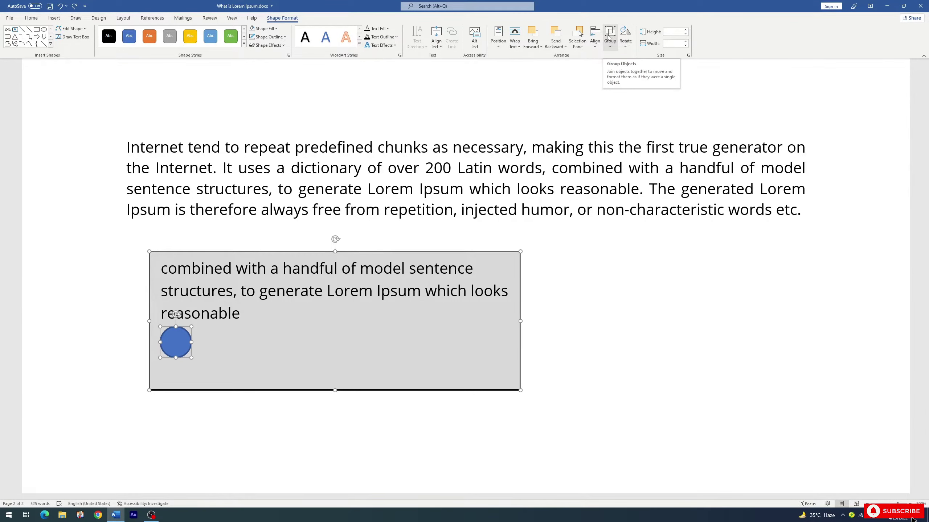
left_click(368, 338)
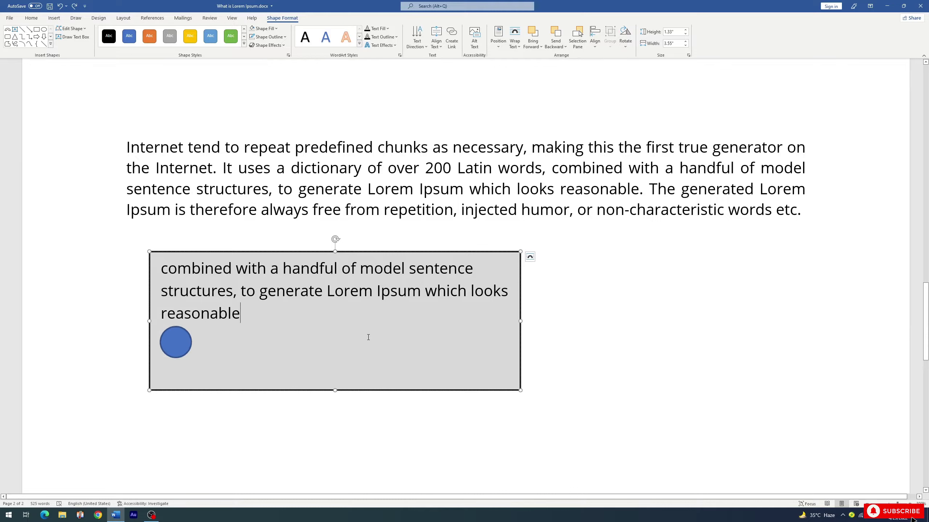
left_click(169, 343)
left_click(252, 253, "shift")
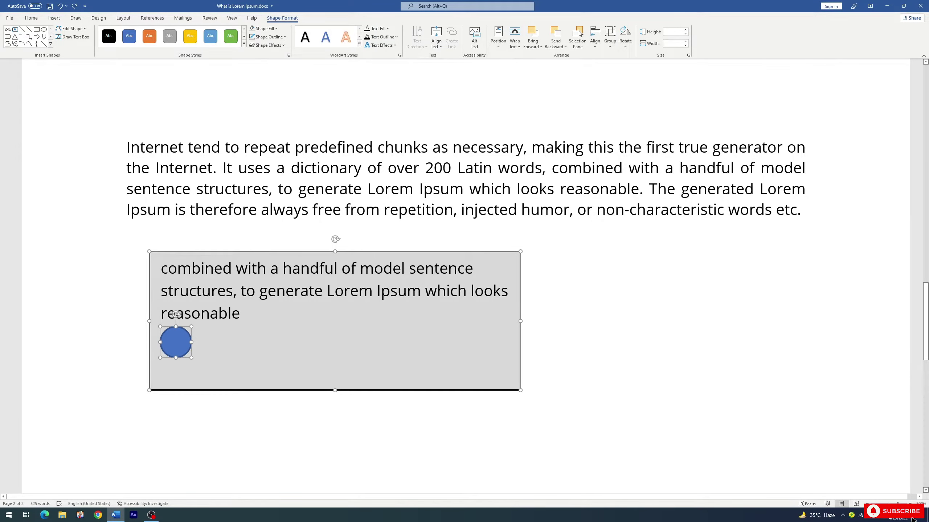
left_click(611, 49)
left_click(623, 59)
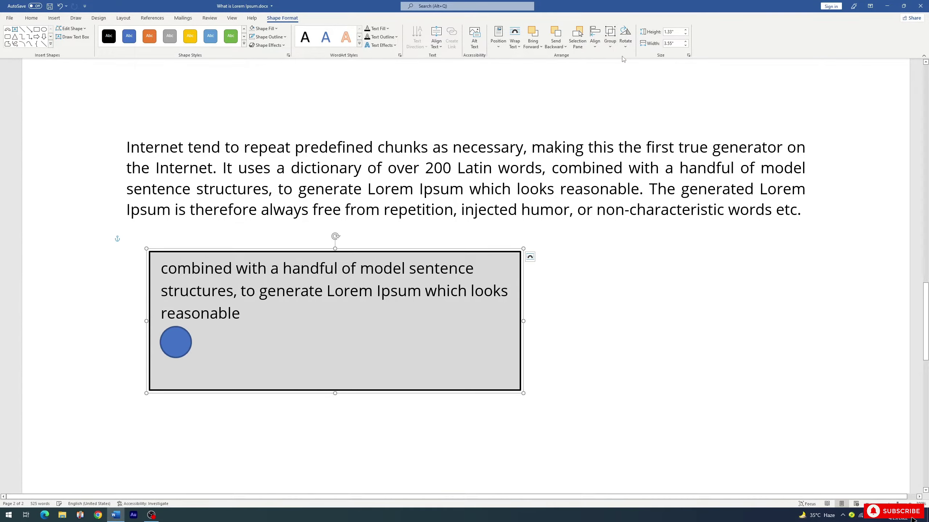
left_click(273, 431)
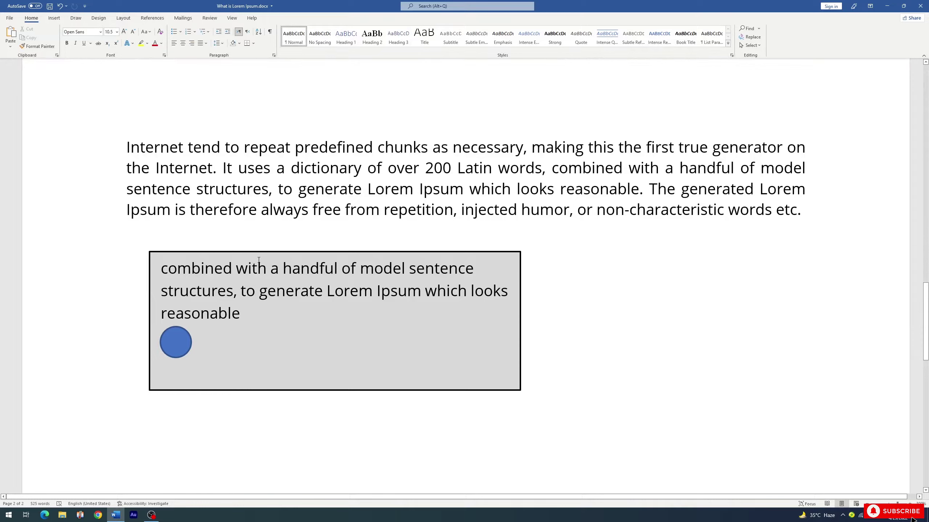
Nudge and resize the grouped box, undo the resize, then delete the group
mouse_move(258, 254)
left_mouse_down()
mouse_move(516, 263)
mouse_move(259, 267)
mouse_move(445, 261)
mouse_move(233, 253)
mouse_move(262, 267)
left_mouse_up()
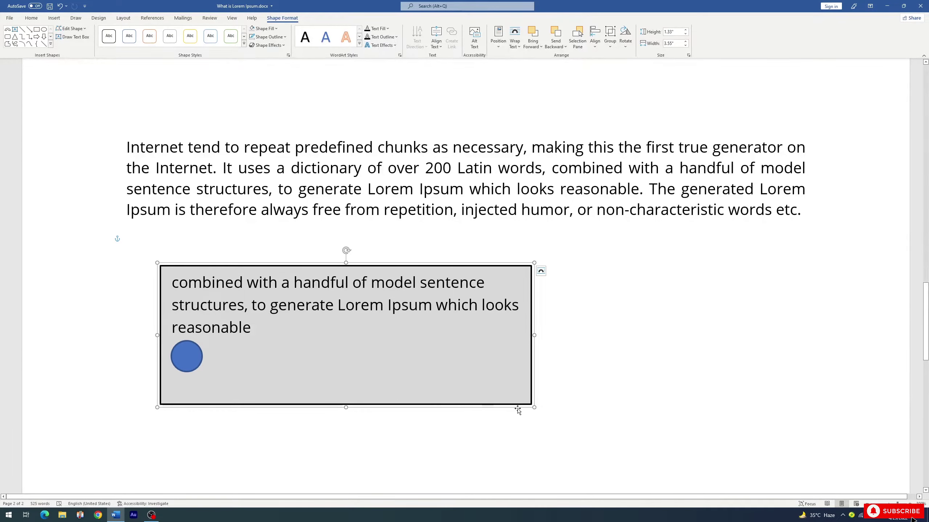
mouse_move(534, 410)
left_mouse_down()
mouse_move(215, 320)
mouse_move(157, 276)
left_mouse_up()
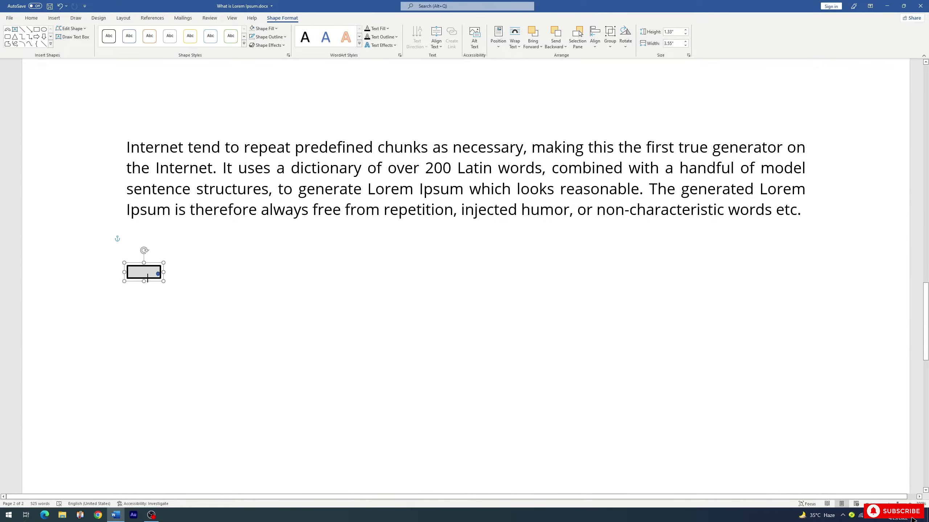
left_click_drag(157, 276, 155, 277)
key("ctrl+z")
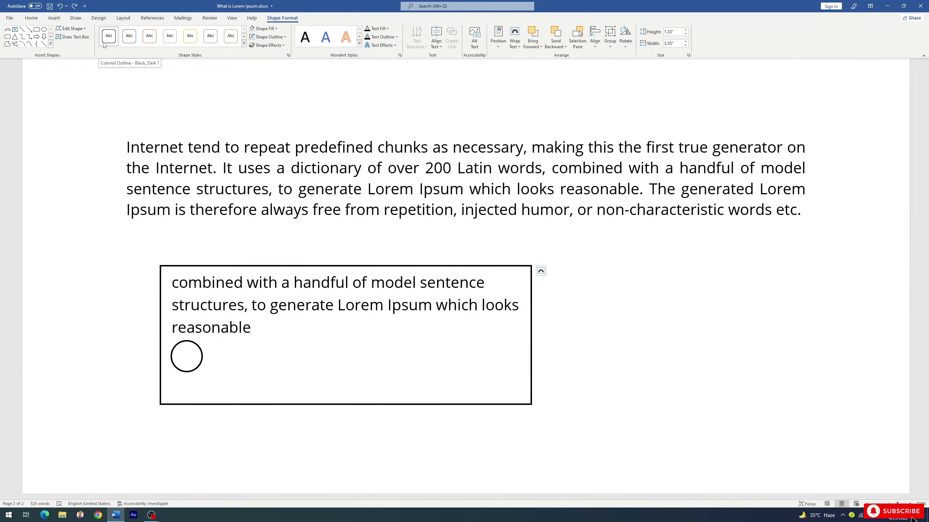
key("Delete")
Open the Icons gallery from the Insert tab
left_click(54, 18)
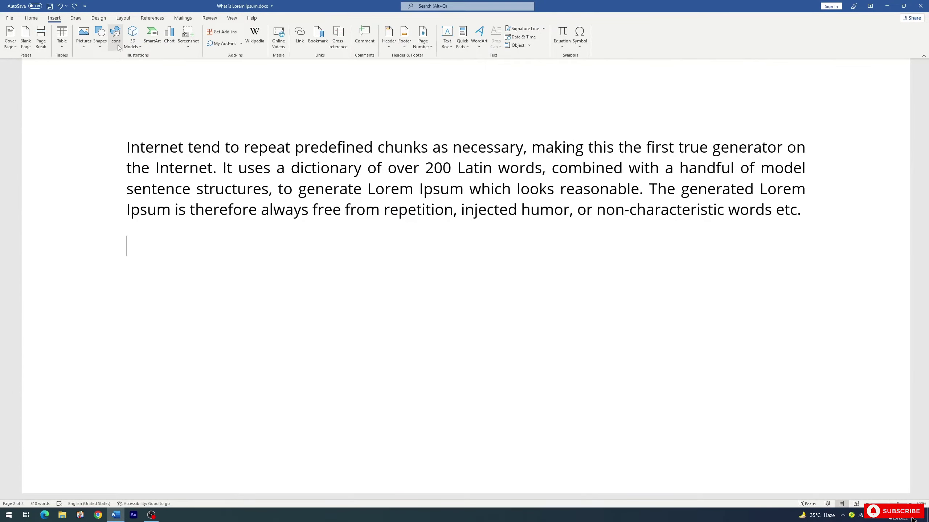
left_click(117, 37)
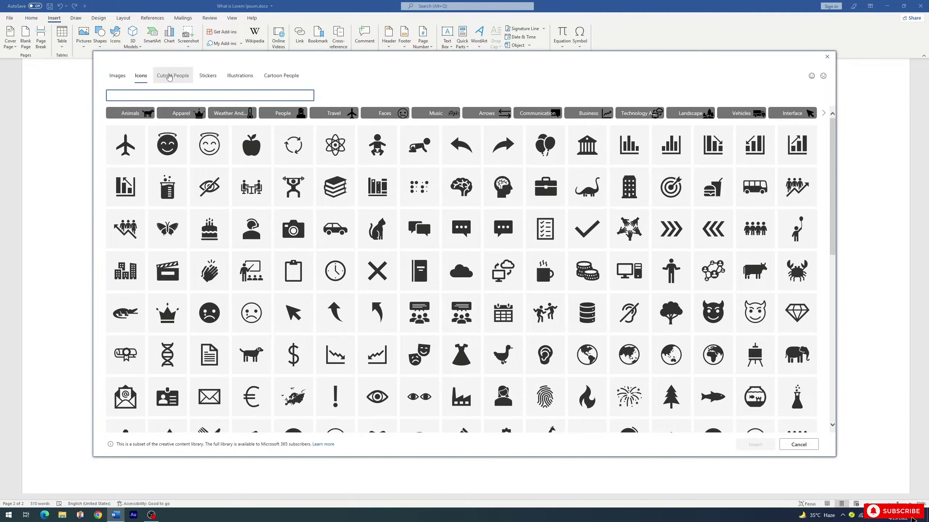
View Cutout People, Stickers, Illustrations and Cartoon People, return to Icons, then close without inserting
left_click(169, 76)
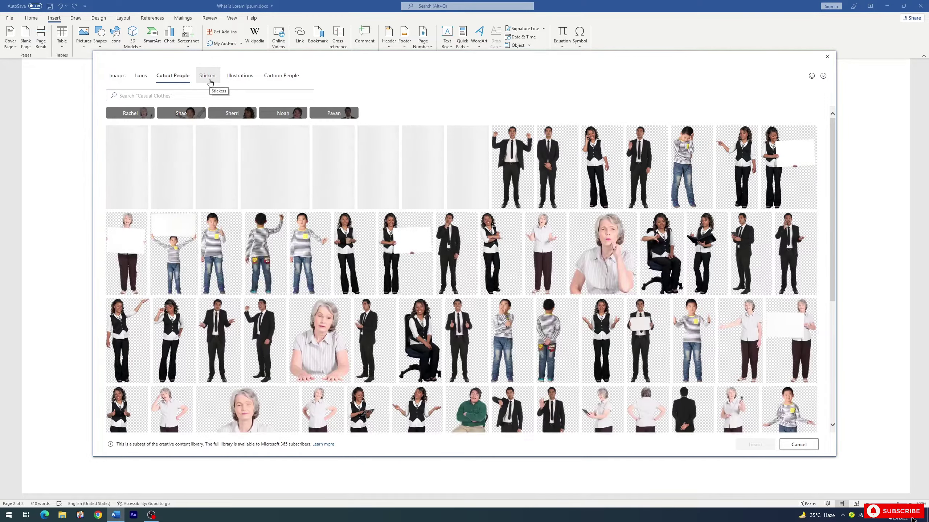
left_click(211, 81)
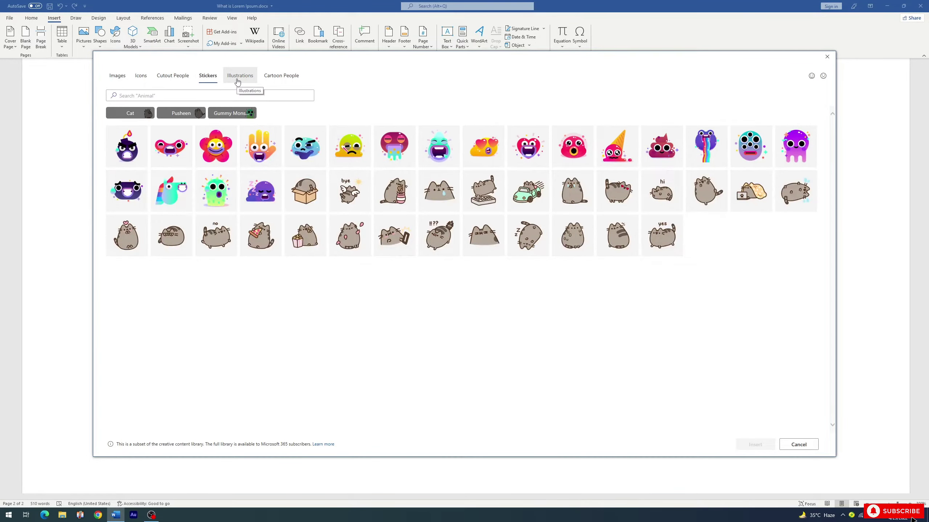
left_click(237, 81)
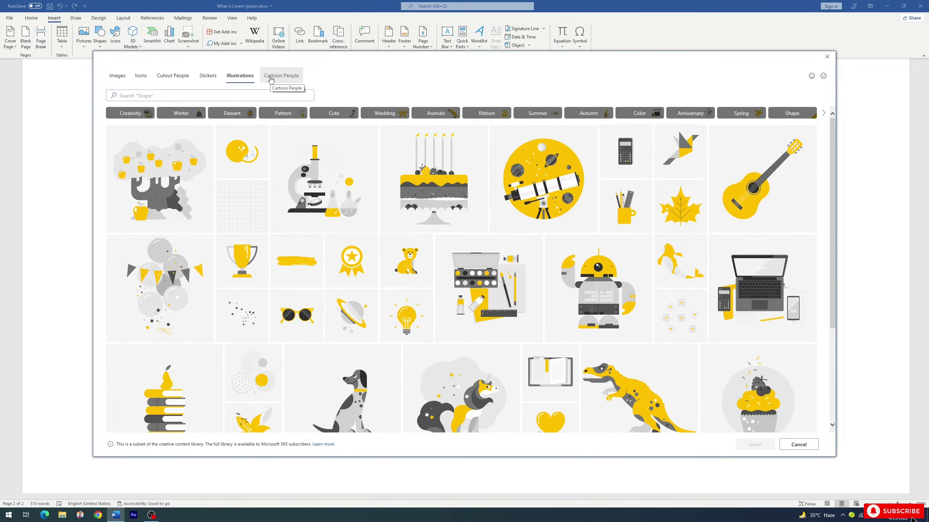
left_click(270, 78)
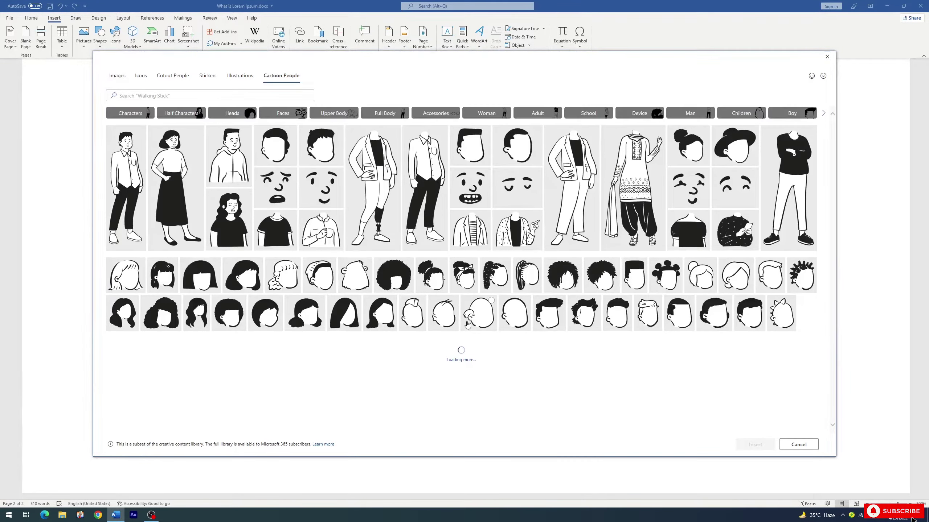
left_click(145, 83)
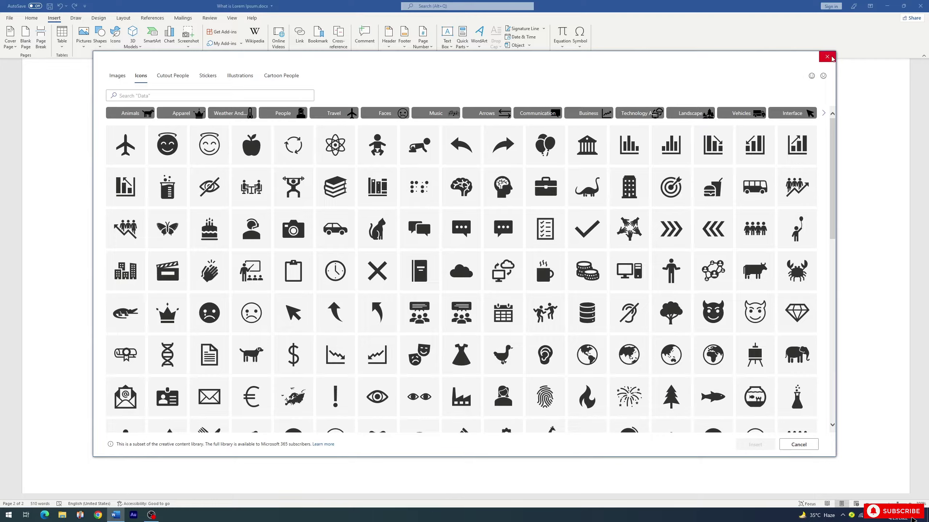
left_click(827, 56)
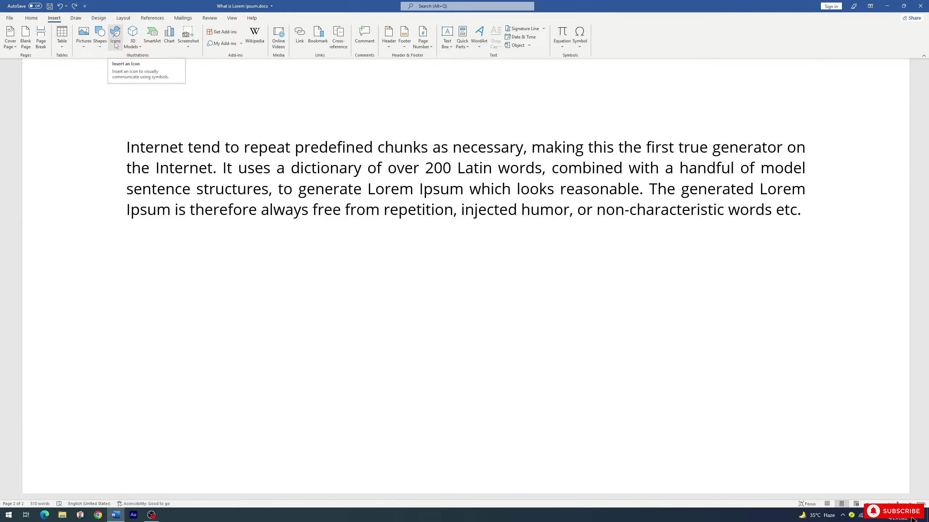
Show the File > Account page with the Office LTSC Professional Plus 2021 product details
left_click(10, 18)
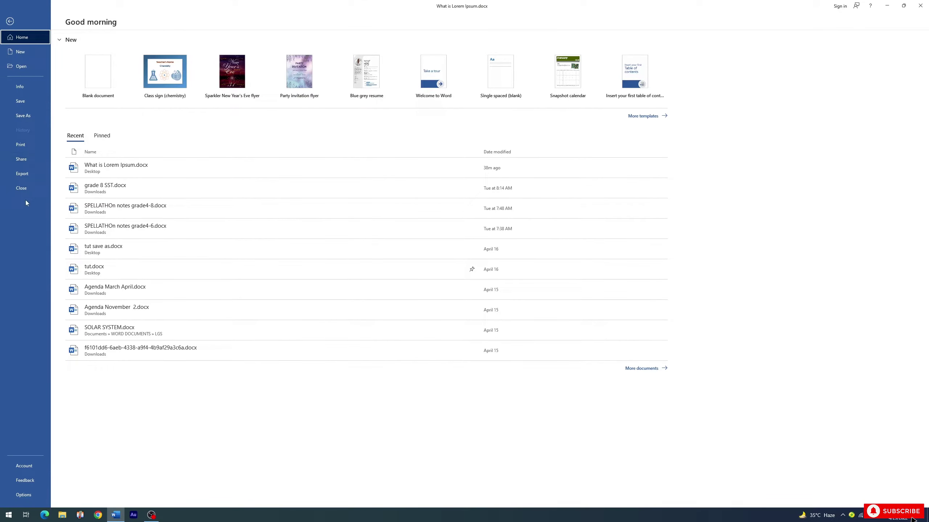
left_click(29, 469)
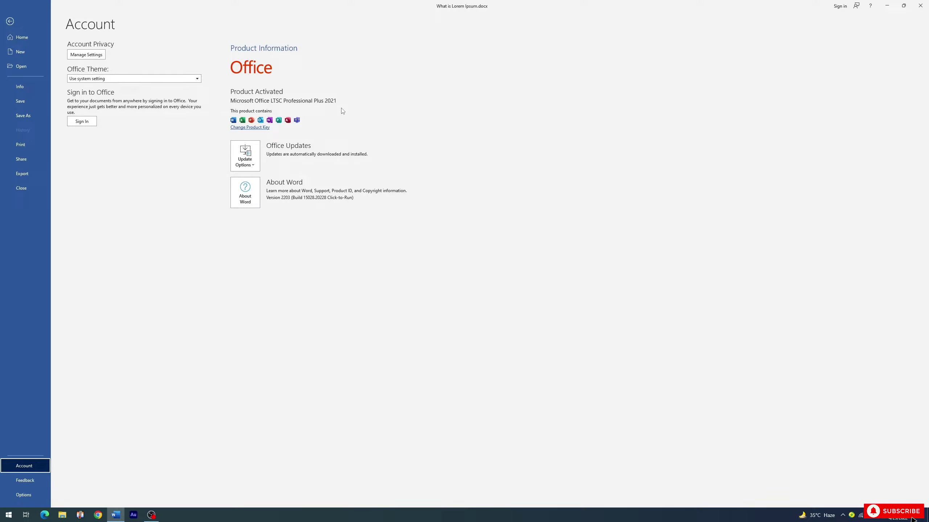
Back in the document, insert the crying sad-face icon under the Lorem Ipsum text, then delete it
left_click(9, 21)
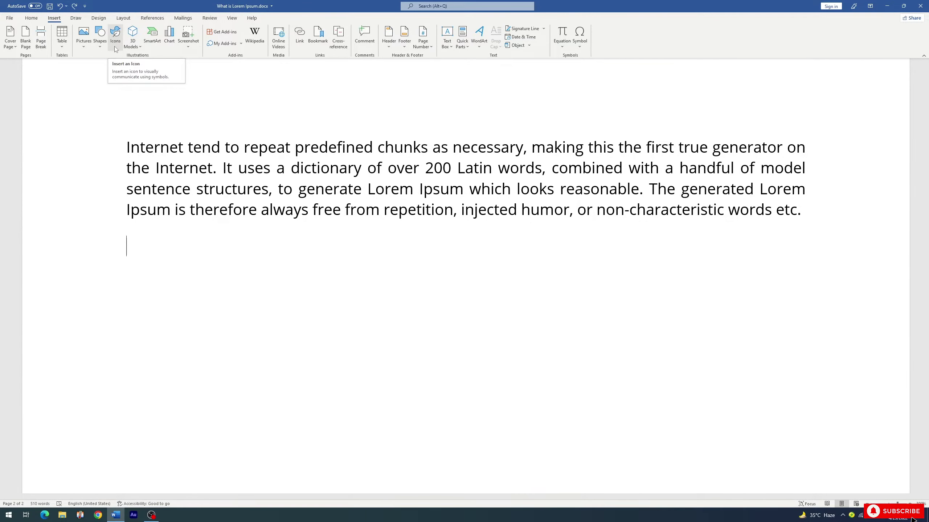
left_click(115, 41)
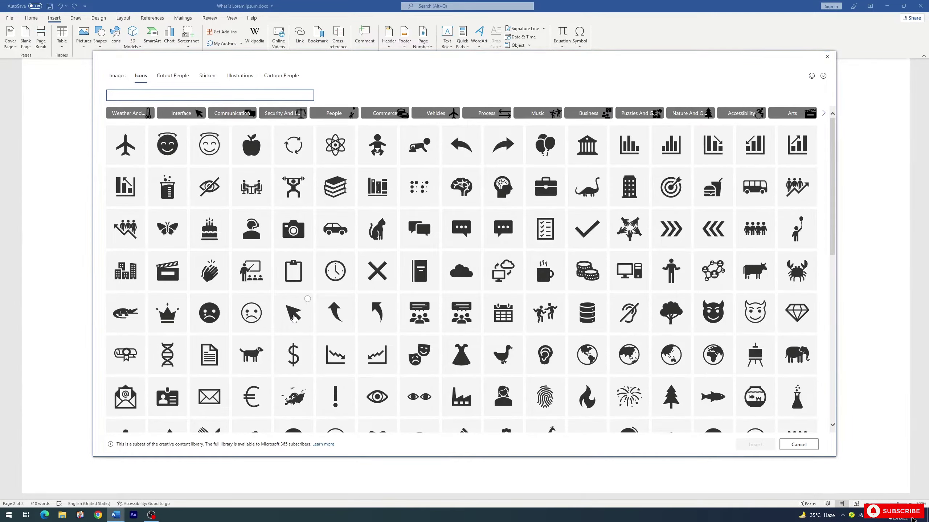
left_click(256, 317)
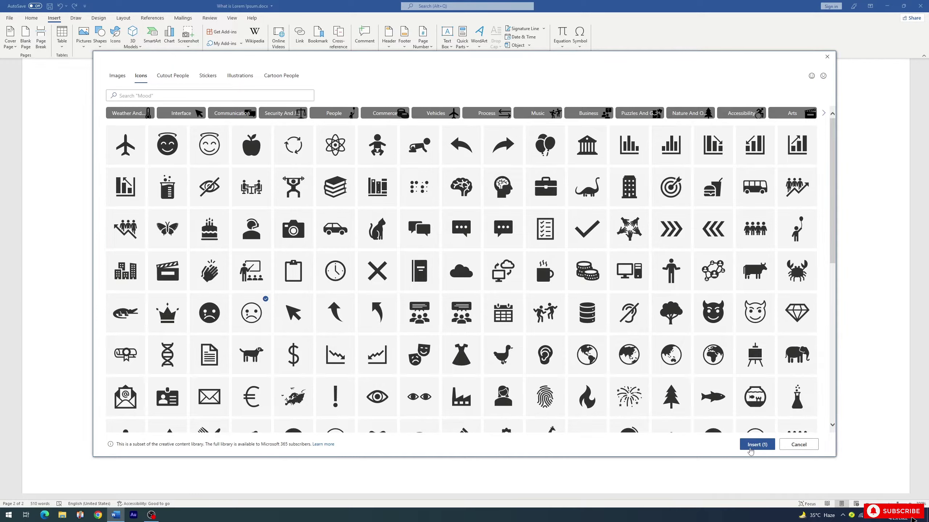
left_click(750, 449)
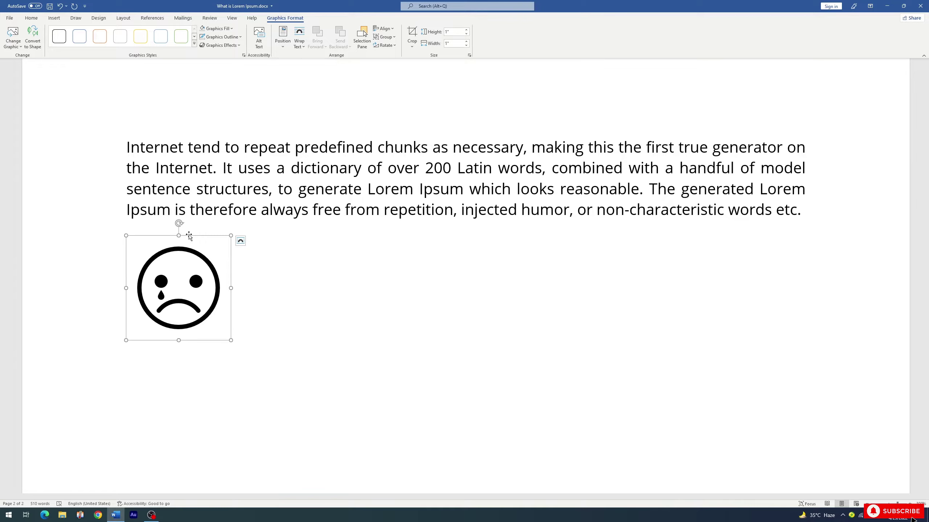
key("Delete")
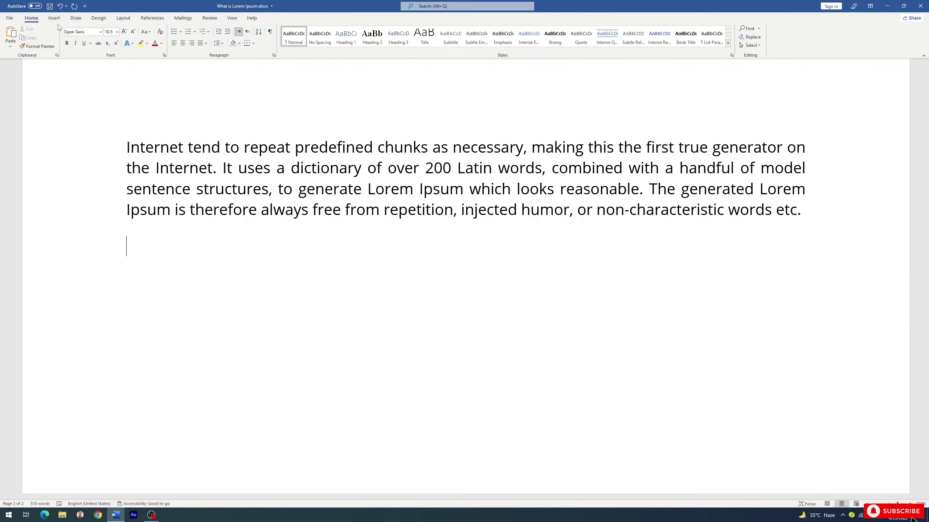
left_click(54, 18)
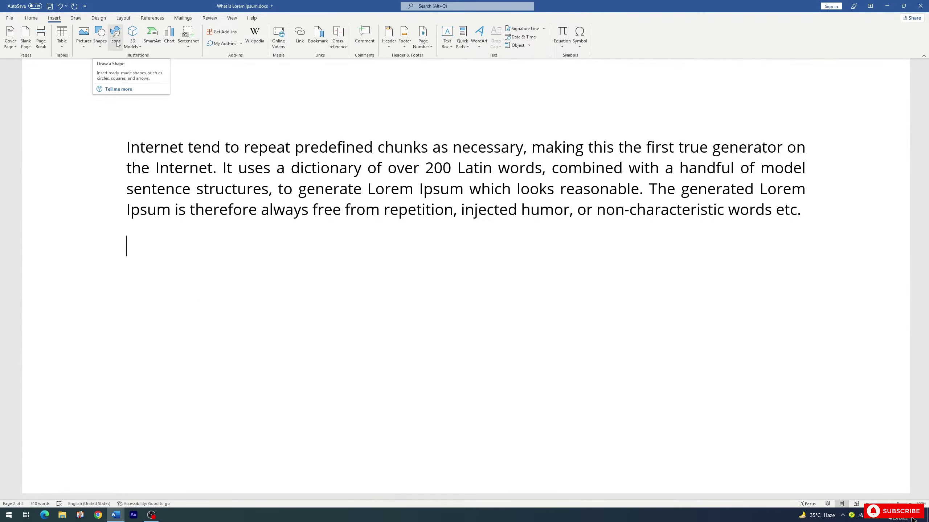
left_click(115, 37)
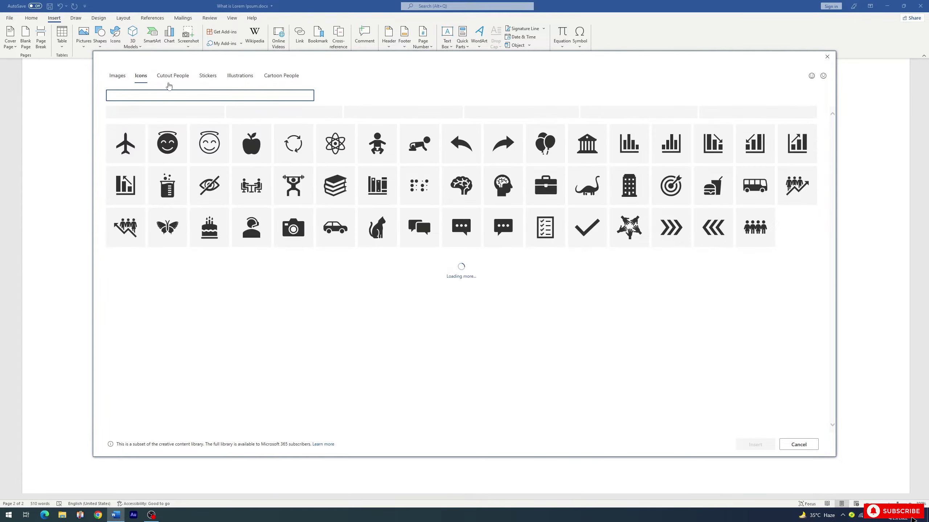
left_click(238, 78)
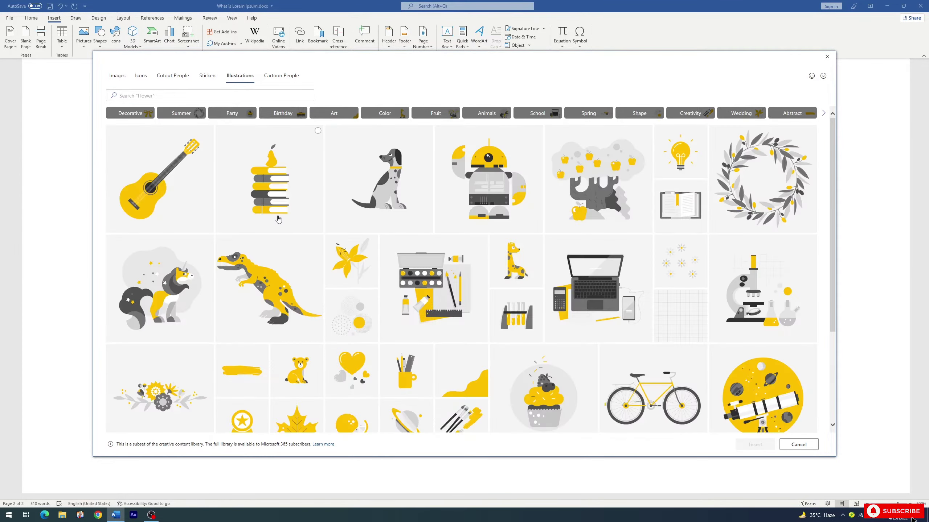
scroll(315, 229, "down", 3)
scroll(317, 230, "up", 3)
left_click(272, 289)
left_click(756, 444)
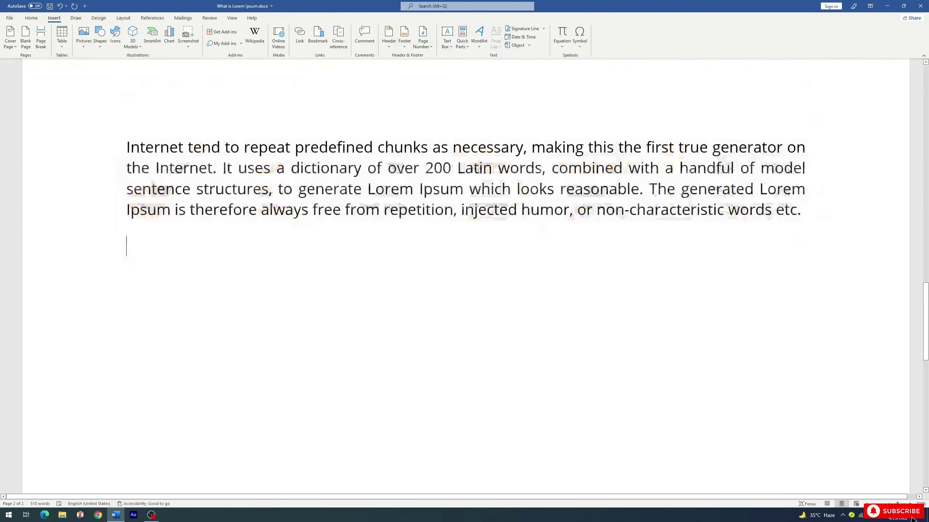
scroll(297, 217, "down", 5)
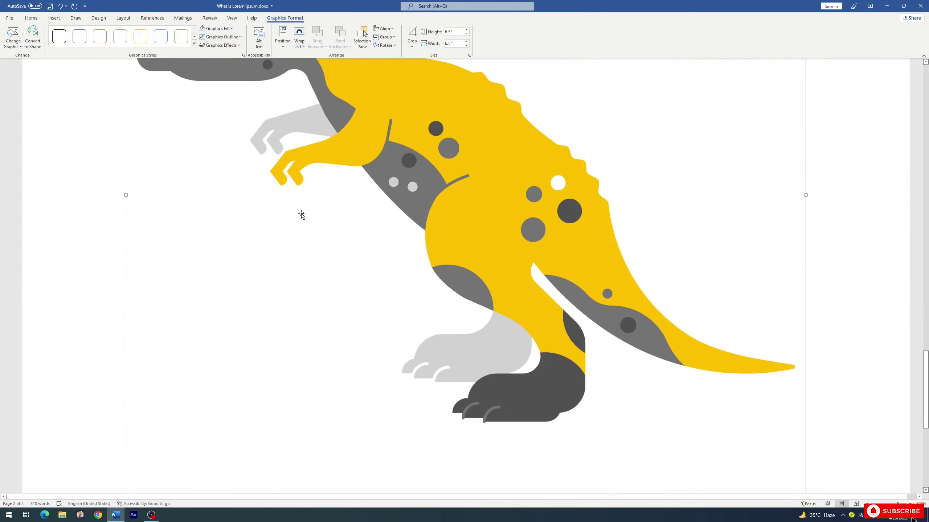
scroll(299, 216, "down", 4)
scroll(301, 216, "up", 3)
scroll(301, 215, "up", 2)
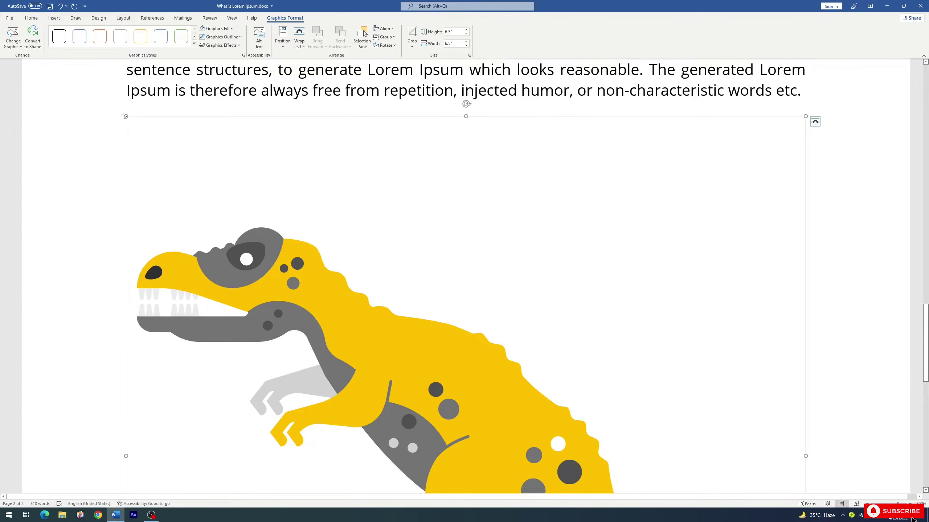
mouse_move(122, 115)
left_mouse_down()
mouse_move(497, 394)
mouse_move(545, 452)
left_mouse_up()
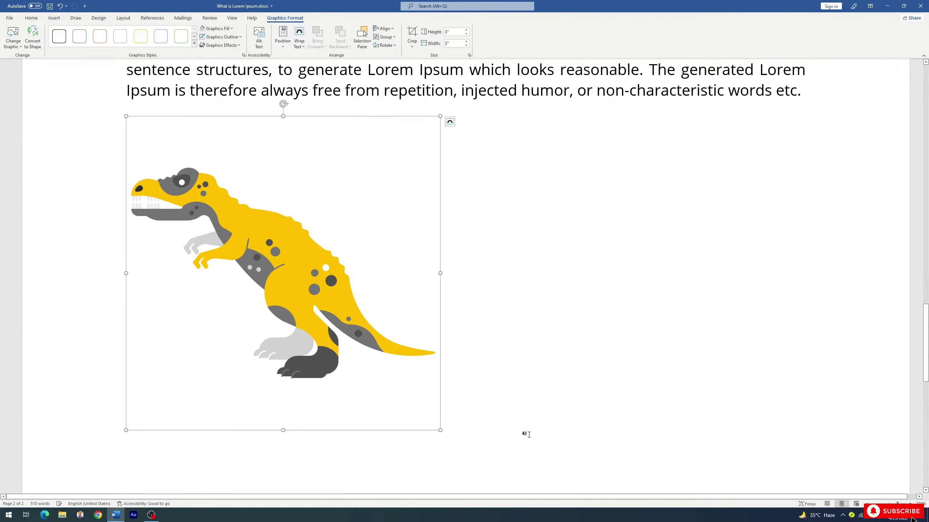
left_click_drag(441, 431, 233, 224)
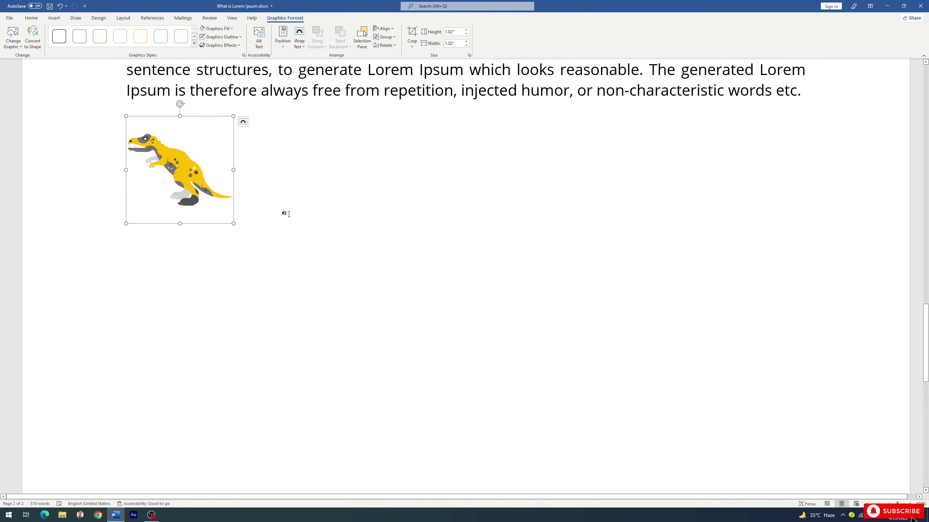
left_click(194, 44)
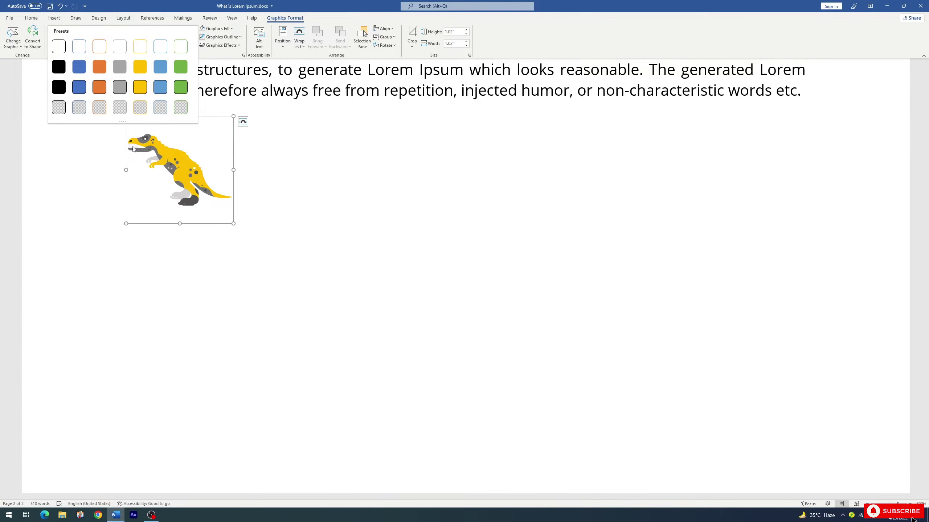
left_click(366, 207)
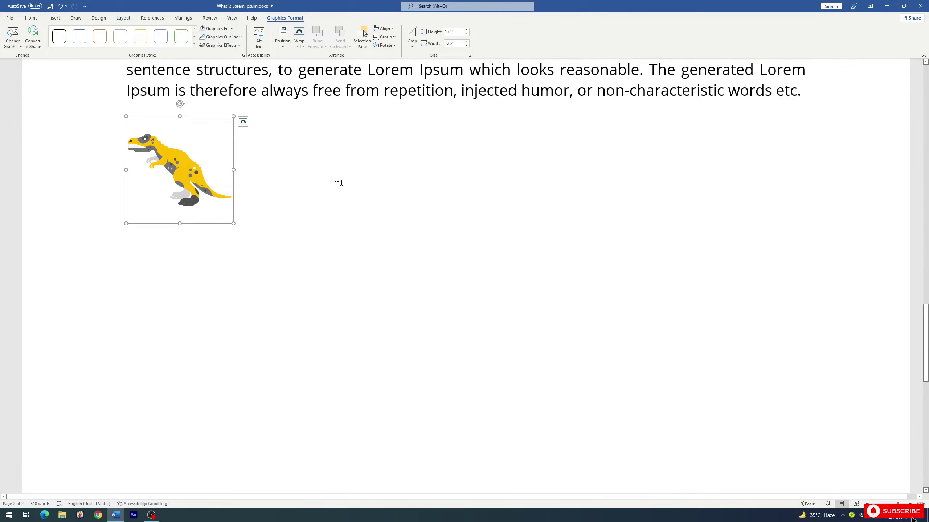
key("Delete")
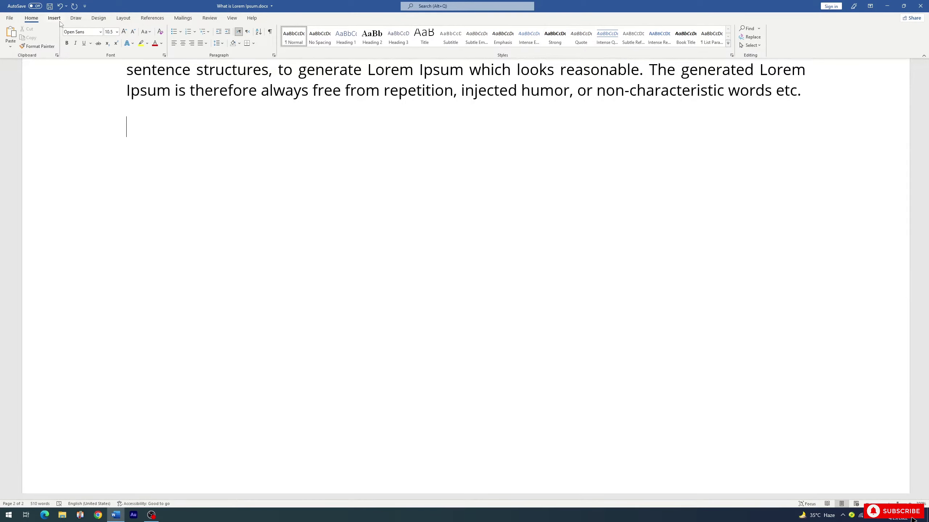
Insert the sunglasses smiley 3D model from the Emoji category of Stock 3D Models
left_click(54, 18)
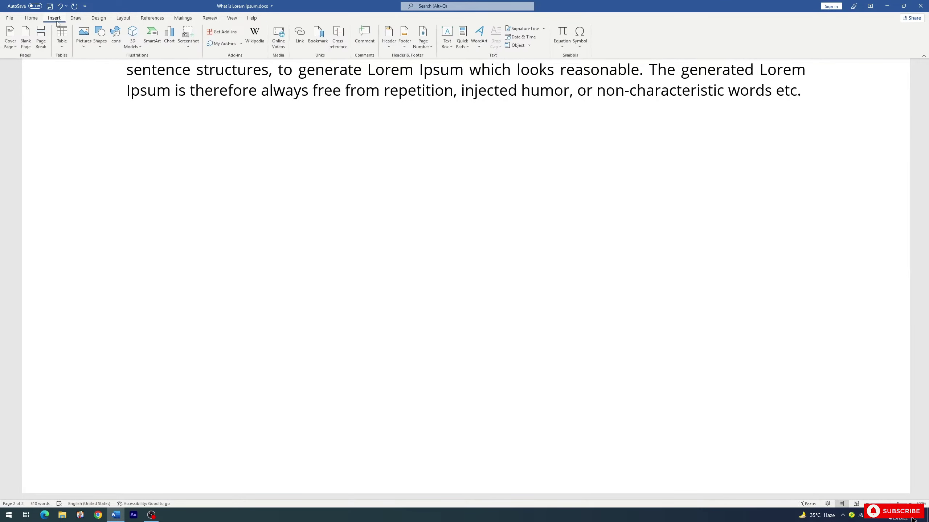
left_click(137, 48)
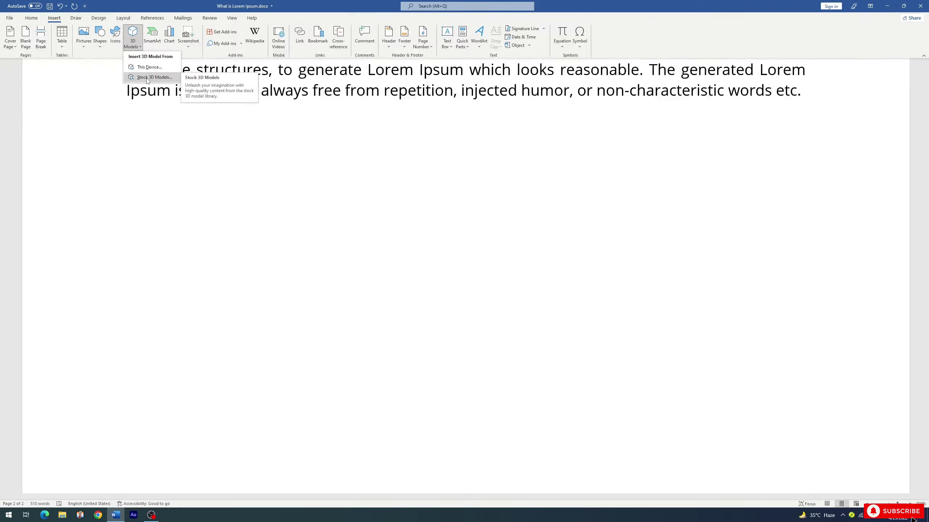
left_click(148, 78)
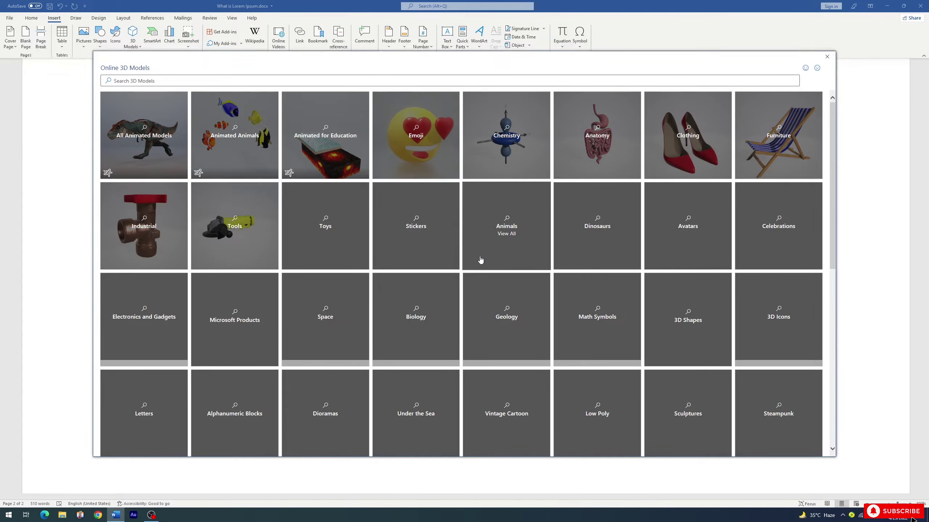
left_click(398, 145)
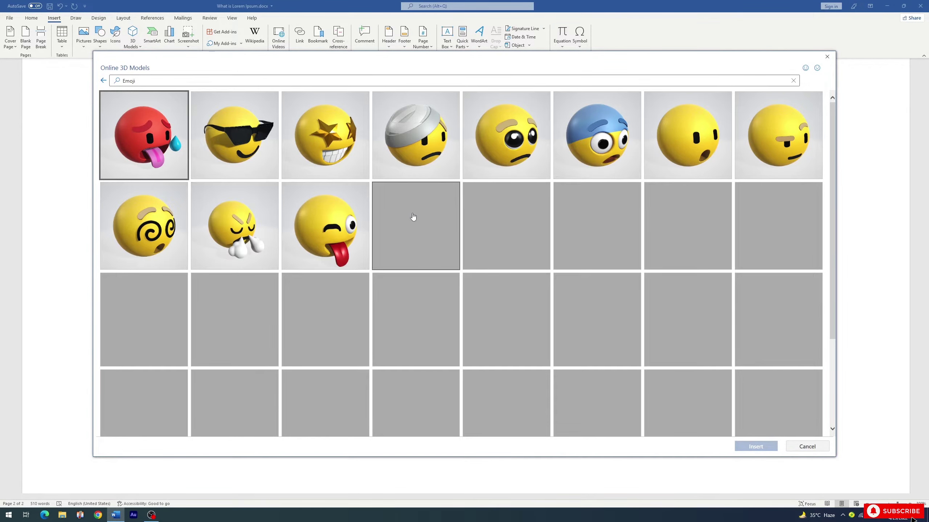
left_click(241, 153)
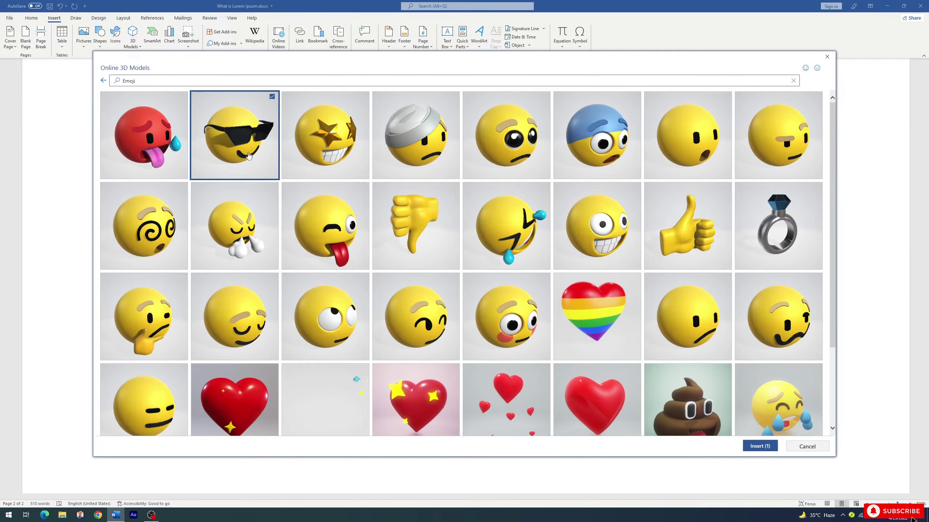
left_click(761, 447)
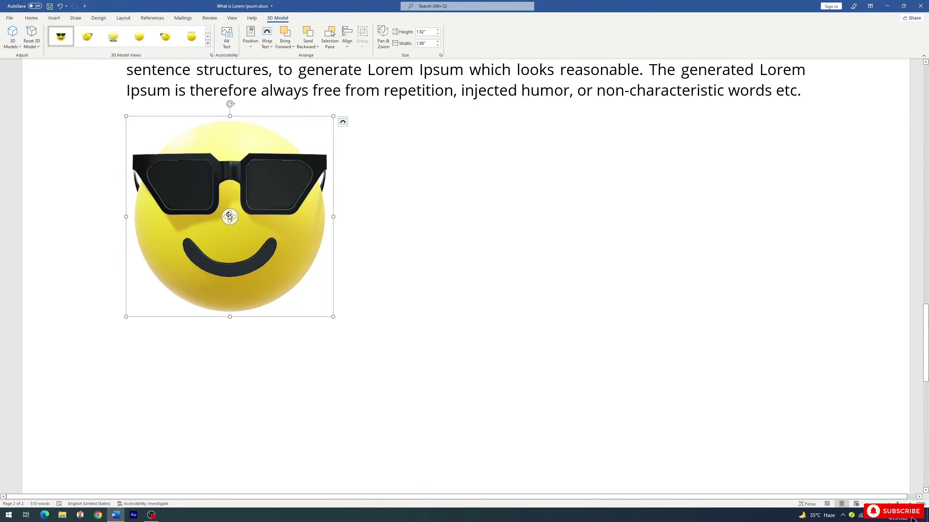
Spin the sunglasses 3D emoji with its rotate handle, then delete it
mouse_move(229, 217)
left_mouse_down()
mouse_move(240, 240)
mouse_move(326, 300)
mouse_move(319, 182)
mouse_move(132, 115)
left_mouse_up()
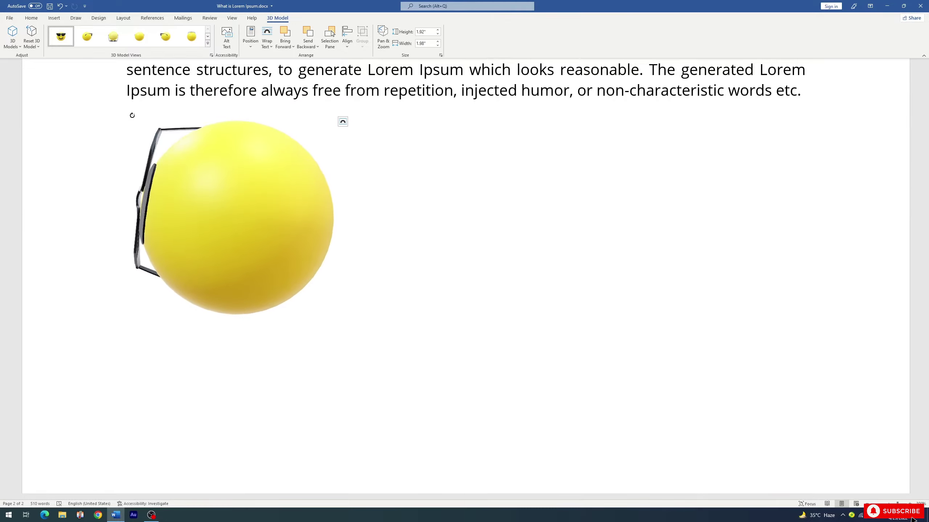
mouse_move(132, 116)
left_mouse_down()
mouse_move(322, 250)
mouse_move(201, 180)
mouse_move(34, 209)
mouse_move(248, 210)
mouse_move(310, 237)
left_mouse_up()
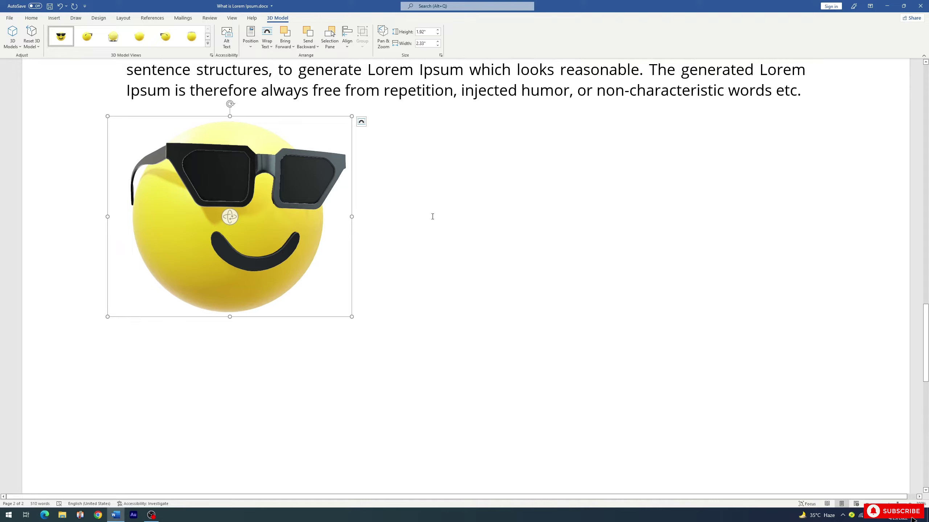
key("Delete")
left_click(53, 17)
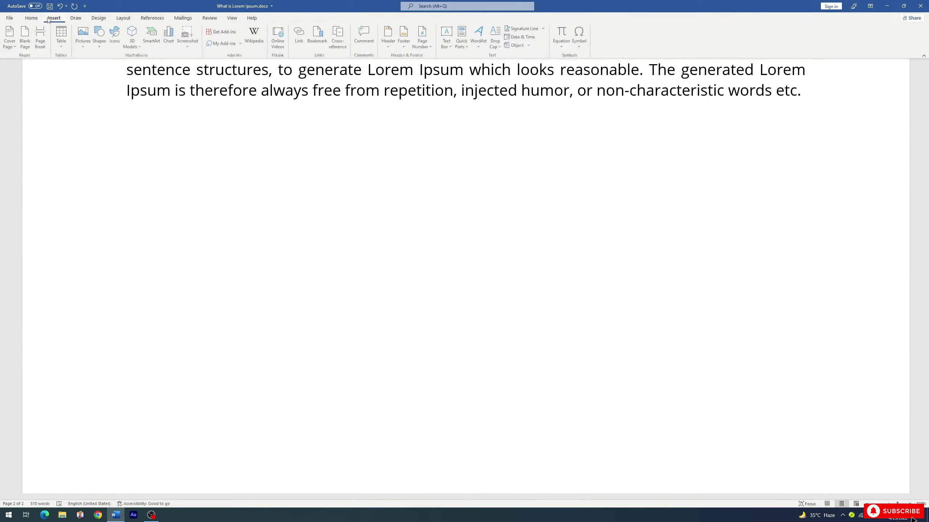
left_click(132, 43)
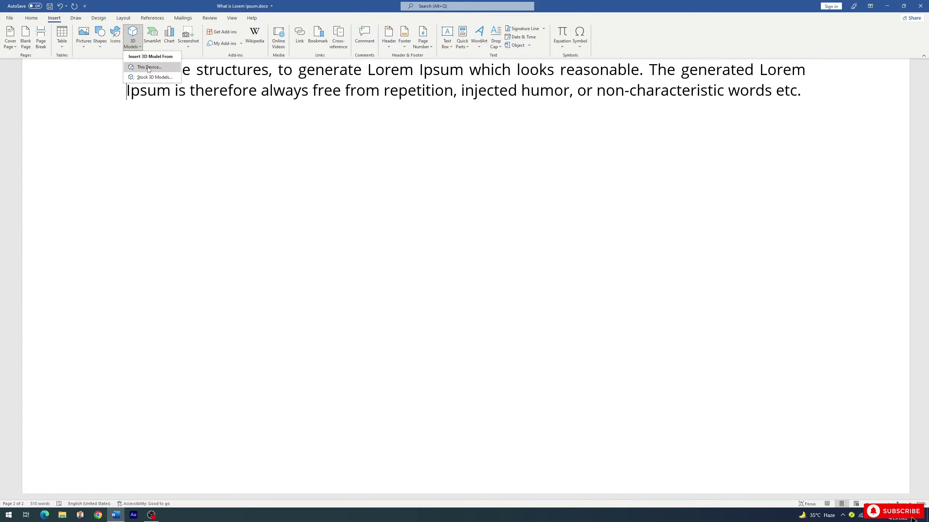
left_click(152, 78)
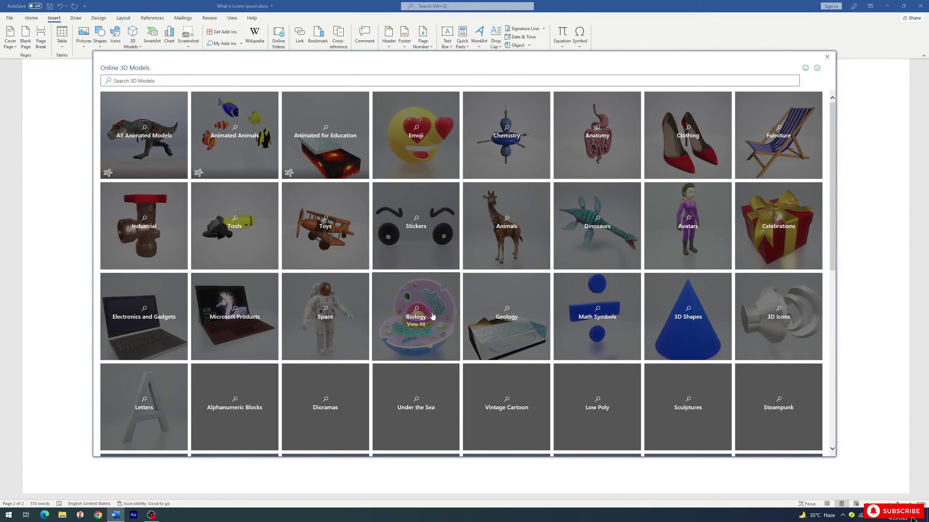
left_click(330, 306)
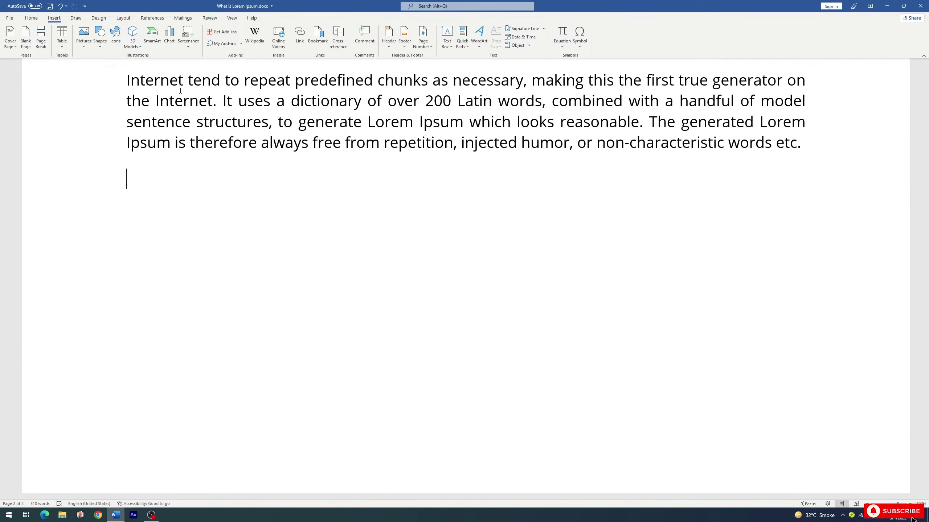
Insert a Vertical Curved List SmartArt graphic from the List category
left_click(150, 47)
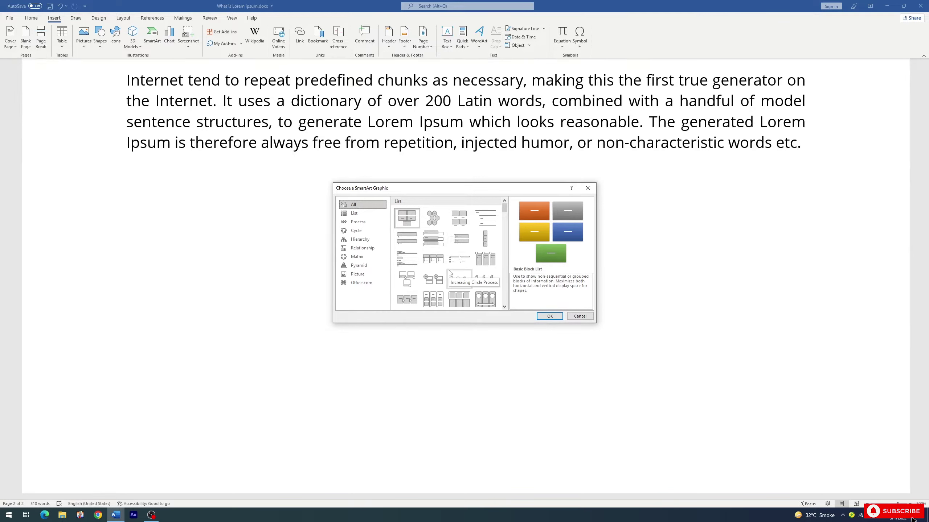
scroll(451, 268, "down", 5)
scroll(454, 263, "down", 5)
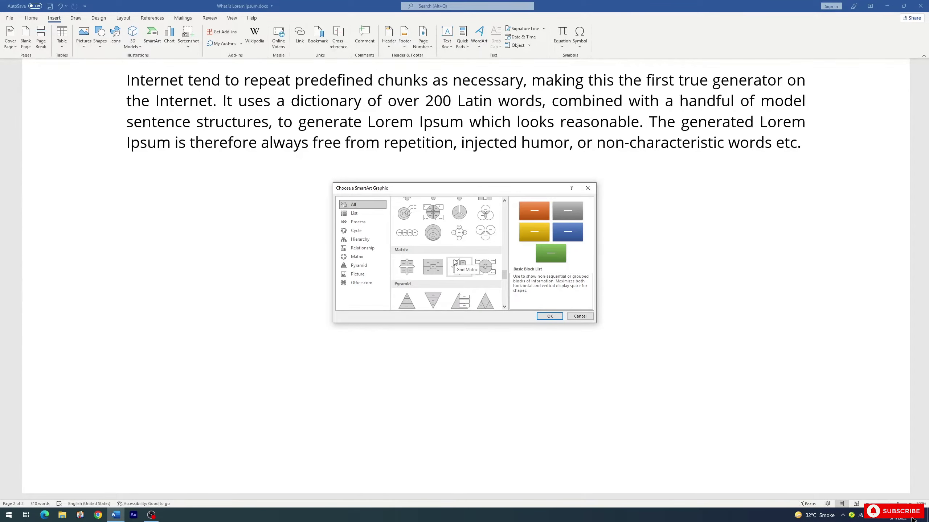
left_click(356, 214)
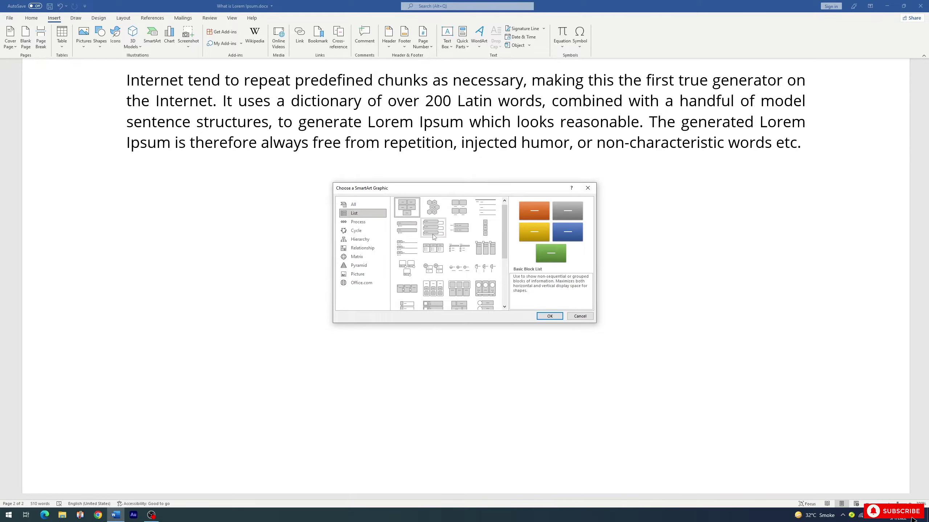
scroll(433, 237, "down", 3)
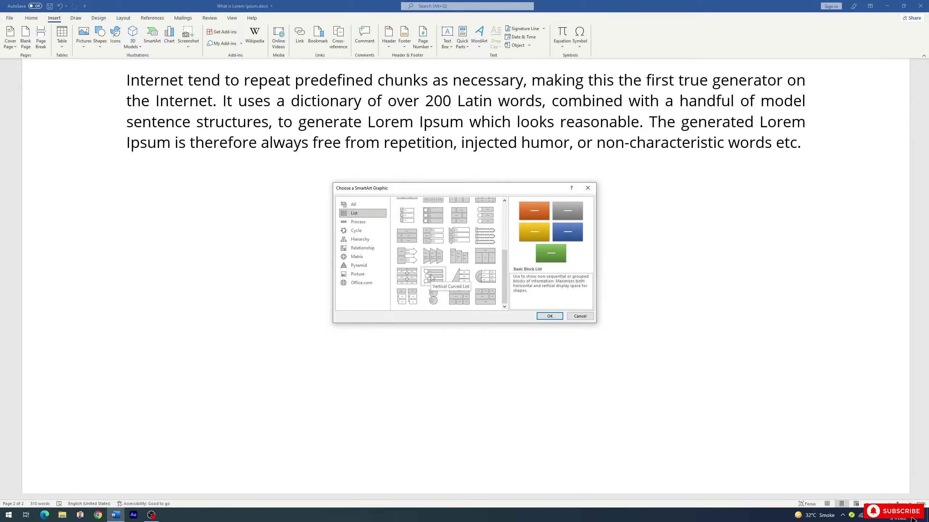
left_click(432, 278)
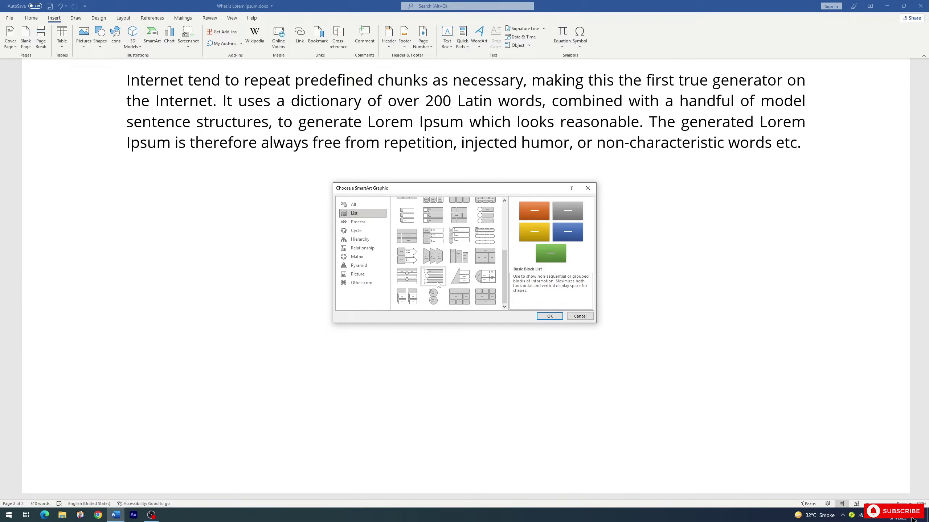
left_click(542, 317)
Expand the full SmartArt Styles gallery showing the Best Match and 3-D styles
scroll(377, 303, "down", 2)
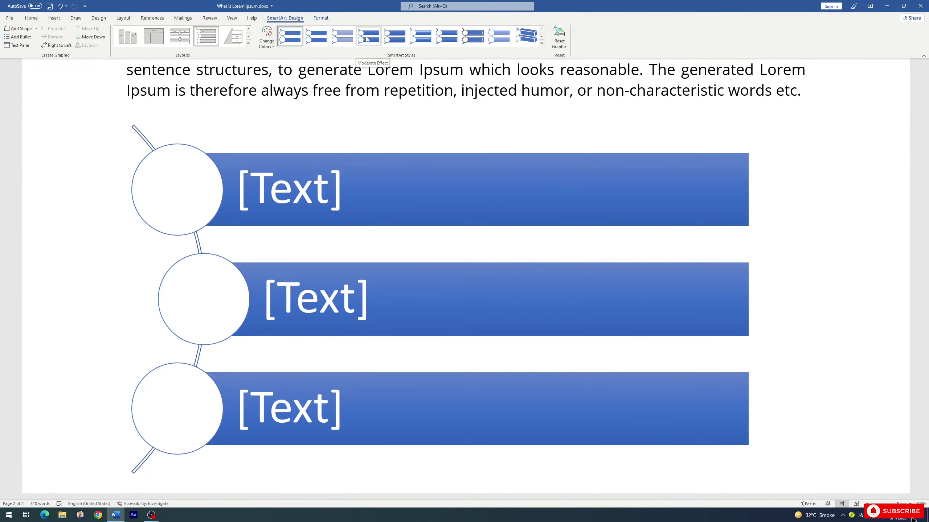
left_click(542, 44)
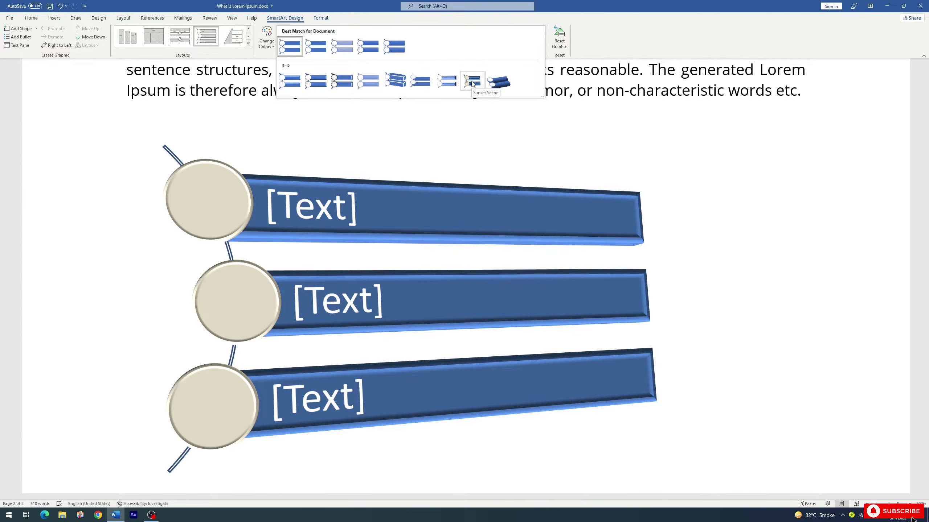
Apply the Subtle Effect style and Colorful Range - Accent Colors 4 to 5 colours to the list
left_click(348, 51)
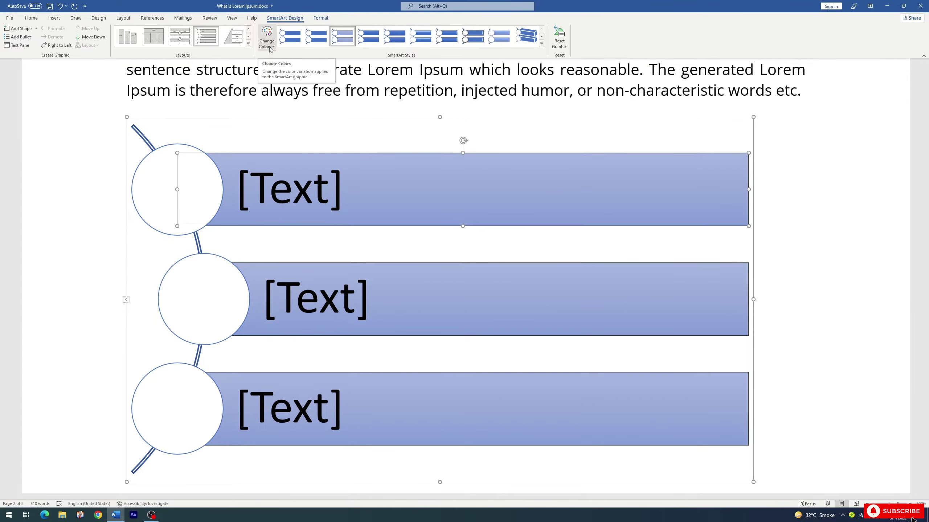
left_click(271, 49)
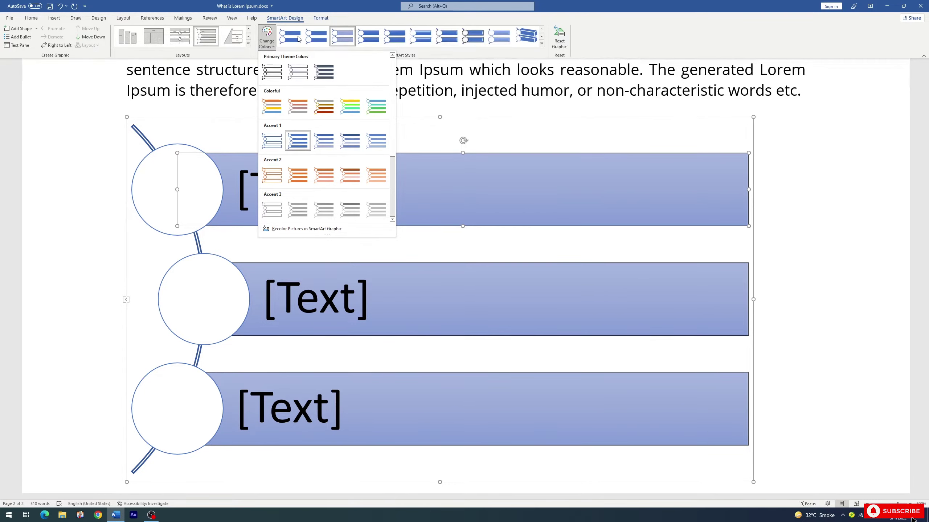
scroll(338, 163, "down", 3)
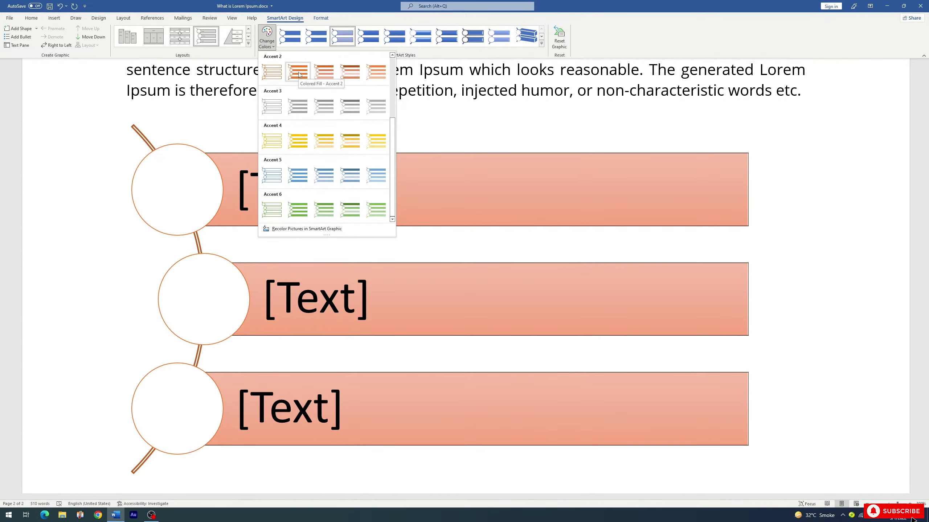
scroll(299, 74, "up", 3)
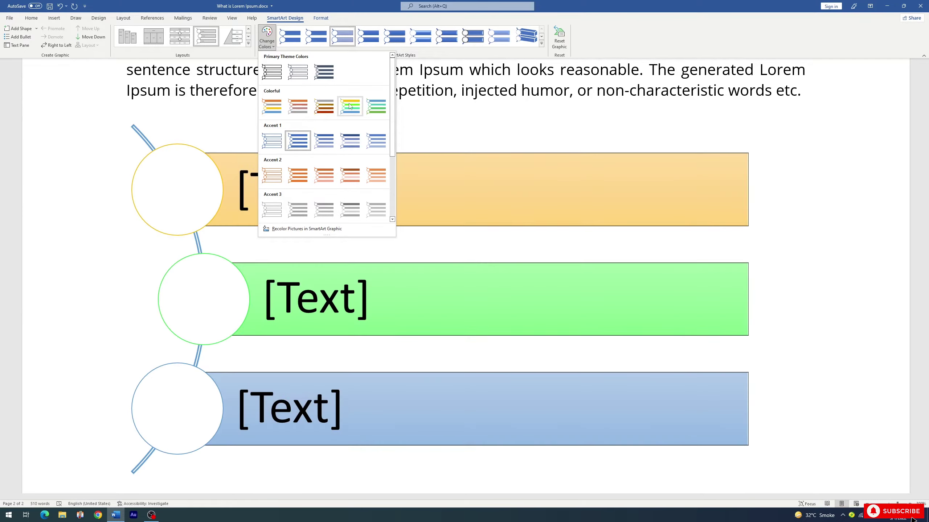
left_click(377, 104)
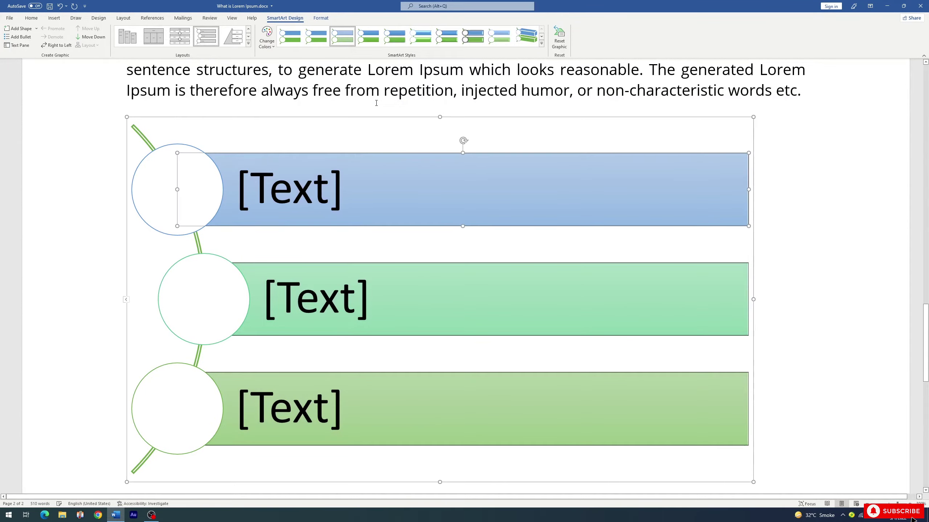
Type 'Step 1', 'Step 2' and 'Step 3' into the three bars, then select the Step 1 circle
left_click(292, 190)
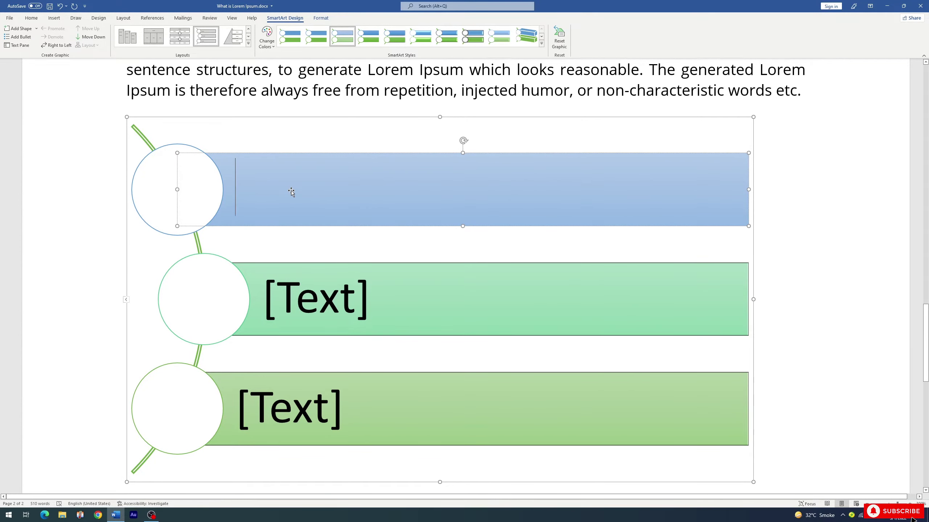
type("Ste")
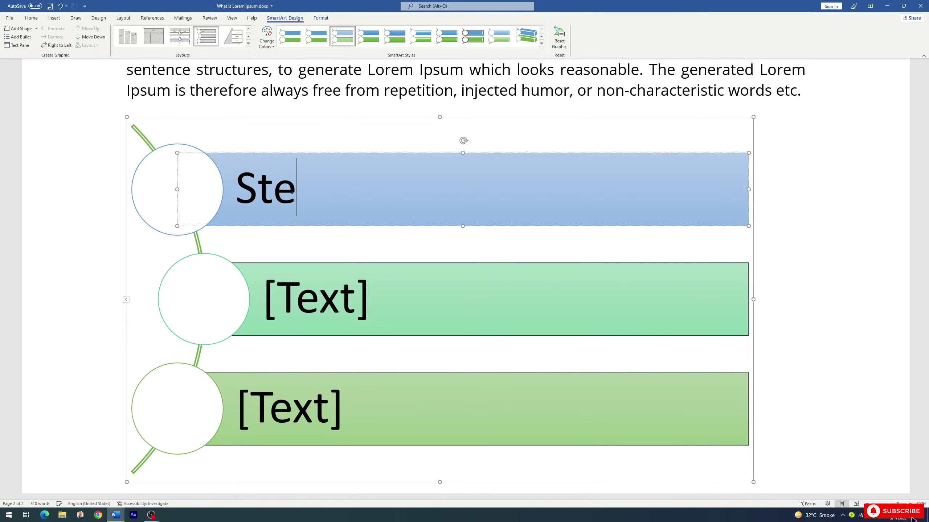
type("p 1")
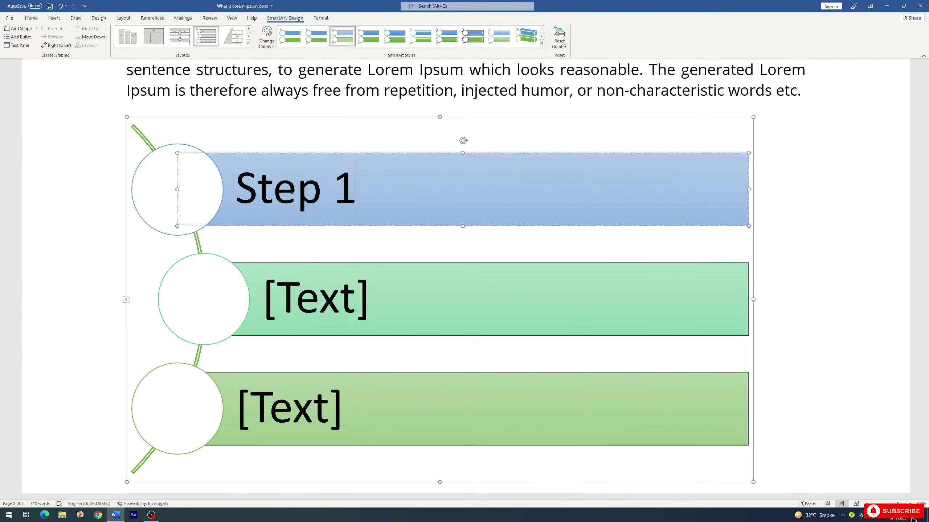
left_click(332, 288)
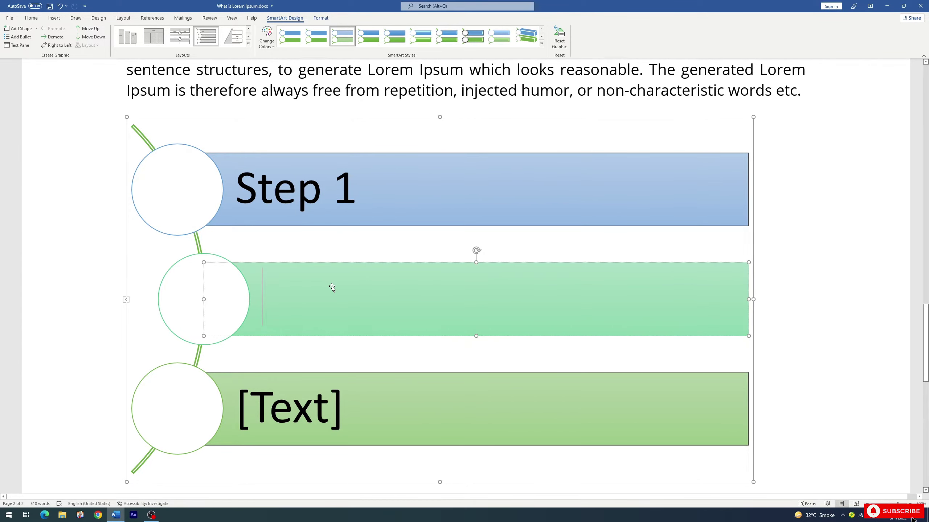
type("Step")
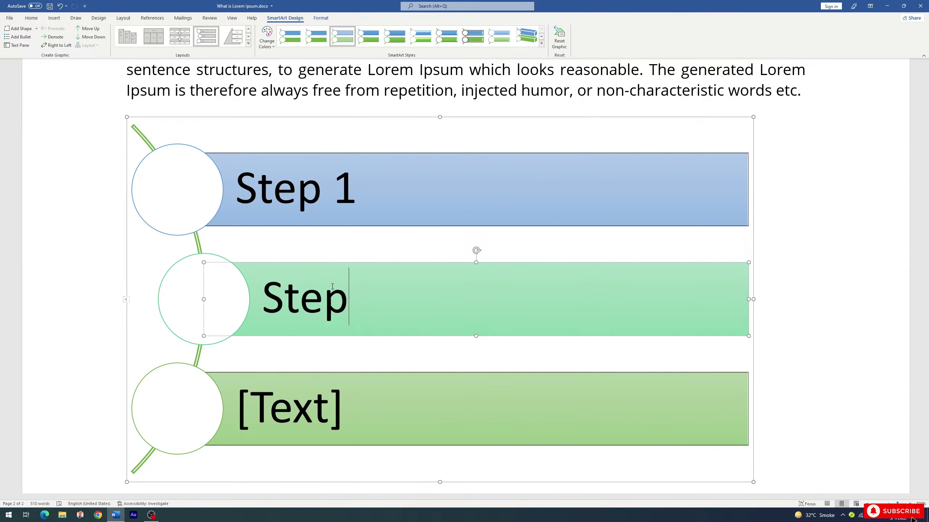
type(" 2")
left_click(335, 419)
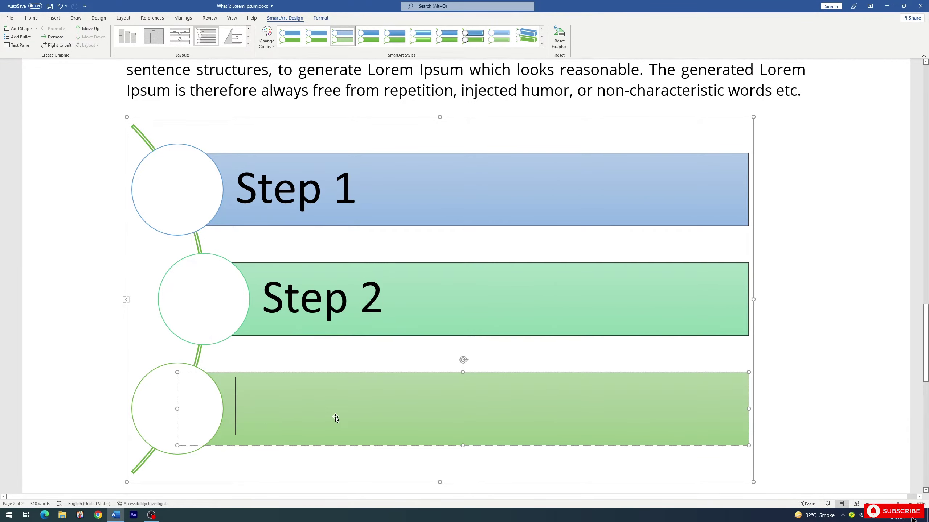
type("St")
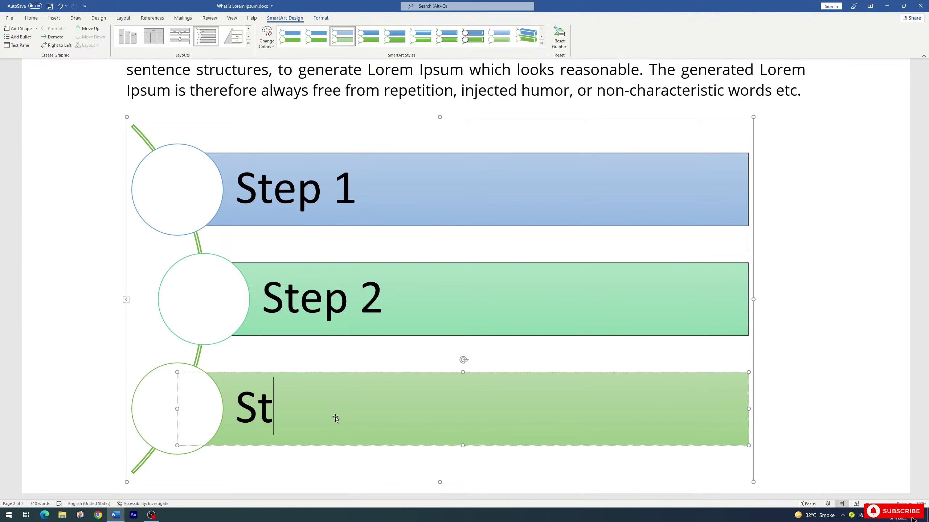
type("ep 3")
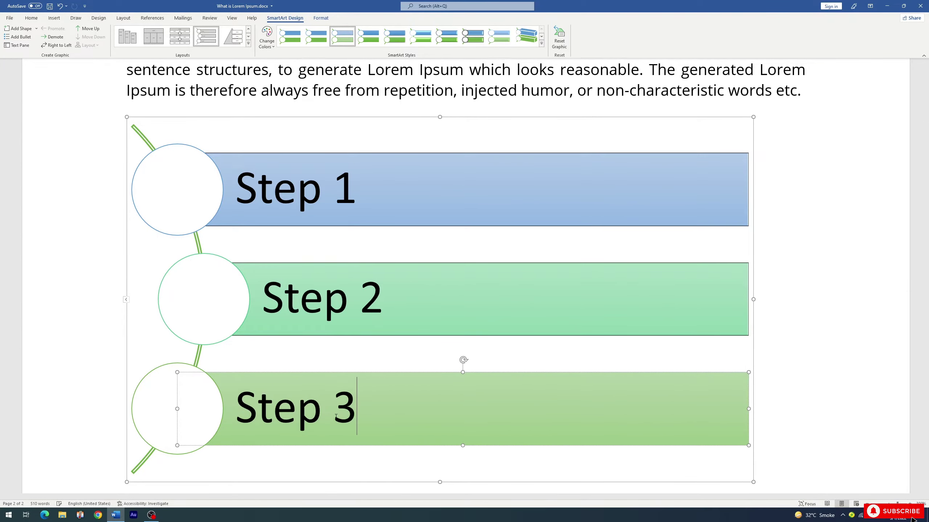
left_click(274, 219)
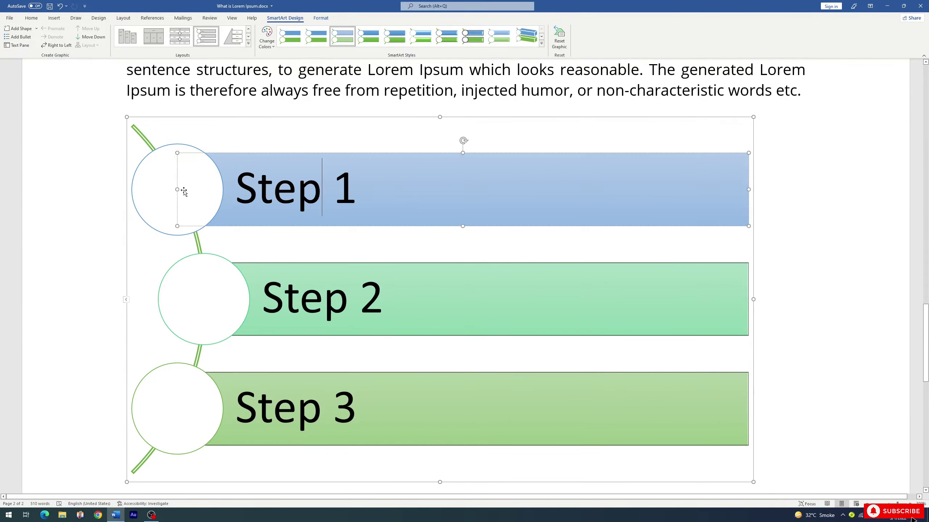
left_click(155, 185)
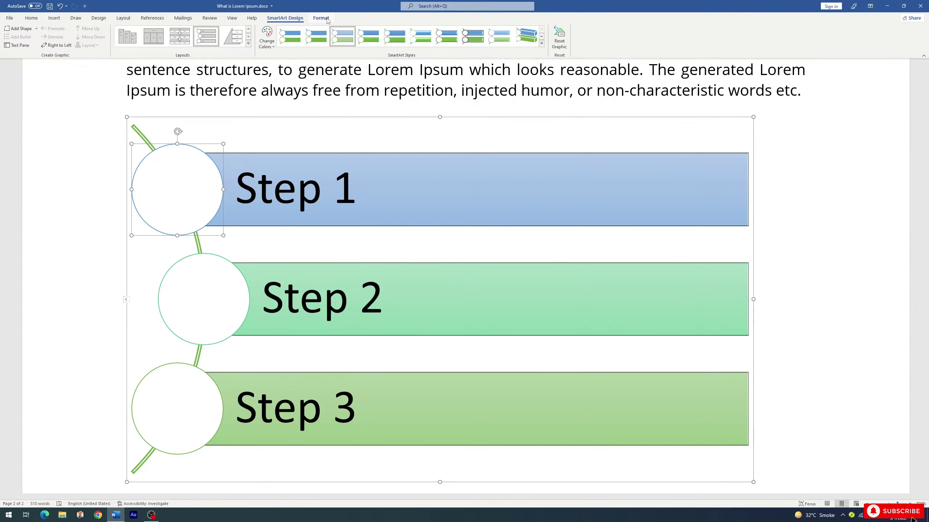
Browse the shape styles gallery for the Step 1 circle without applying a style
left_click(321, 18)
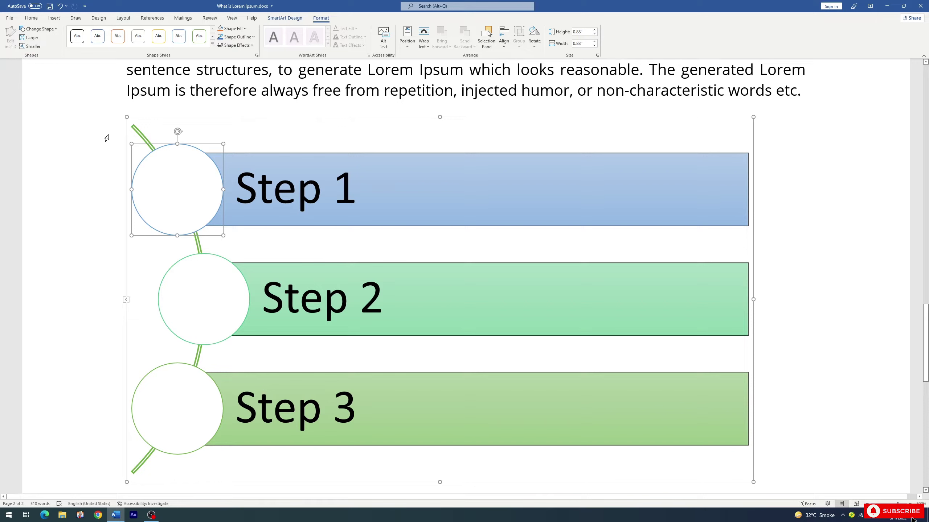
left_click(212, 44)
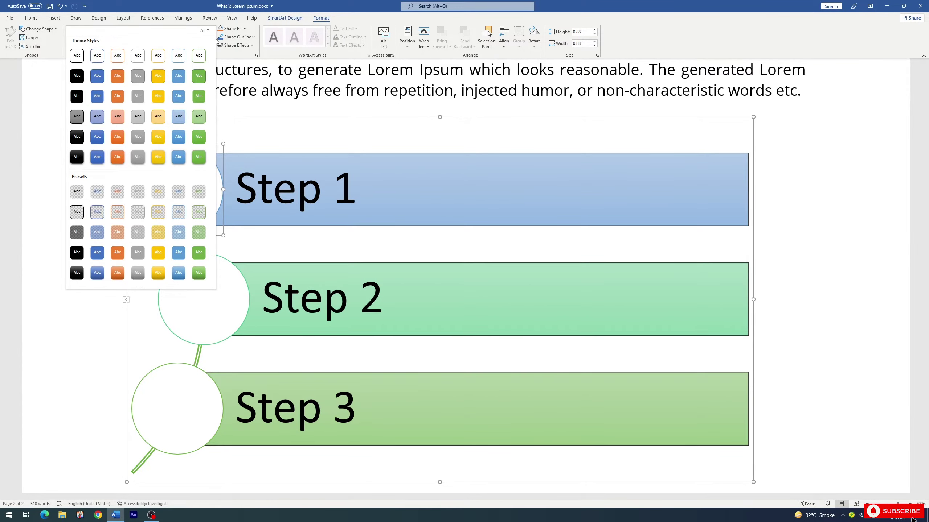
left_click(205, 30)
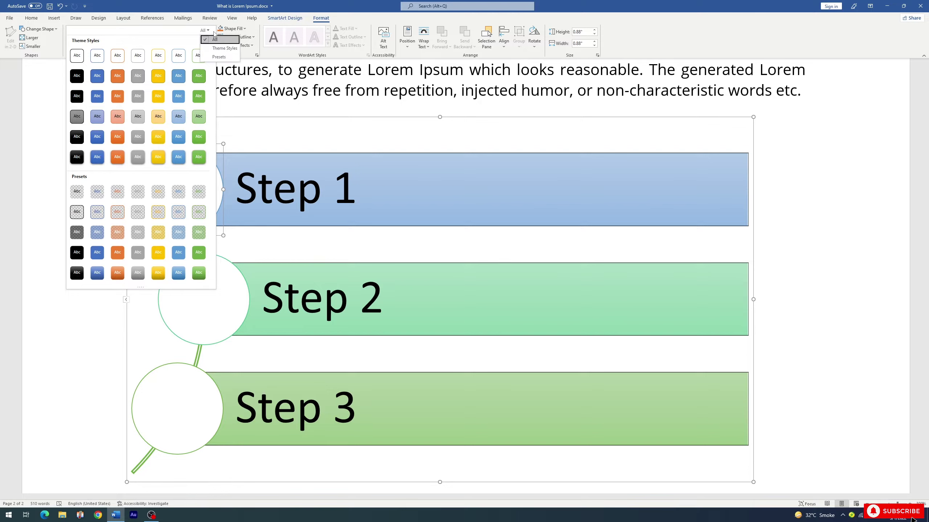
left_click(228, 19)
left_click(314, 19)
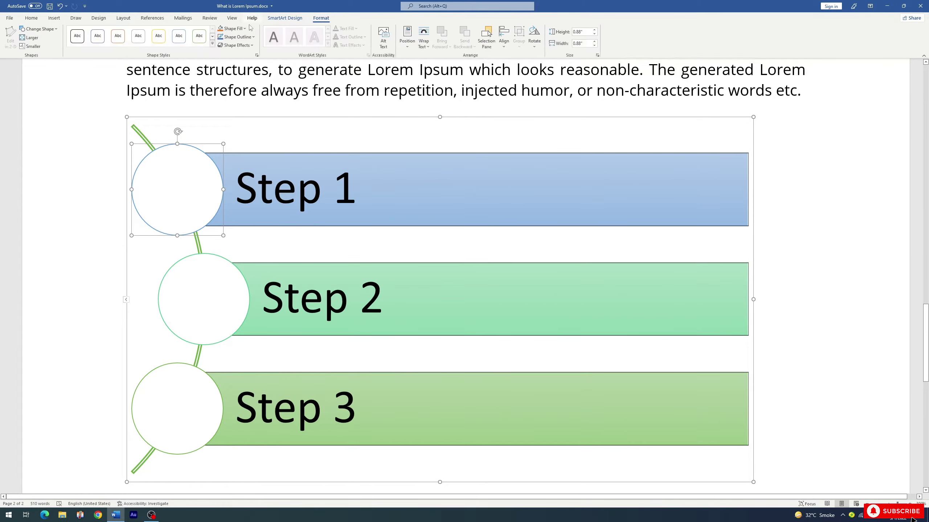
Fill the Step 1 circle with the 2_MS.jpg photo from a file
left_click(244, 29)
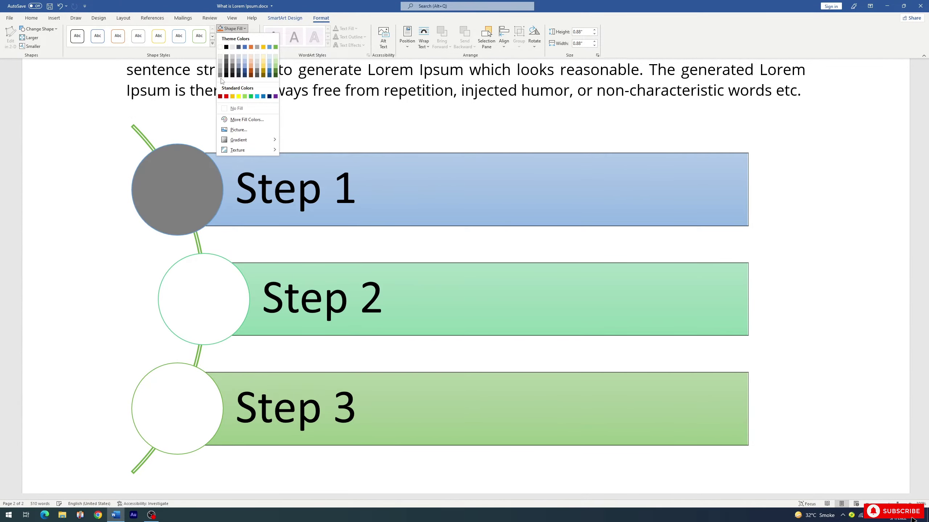
left_click(240, 130)
left_click(437, 233)
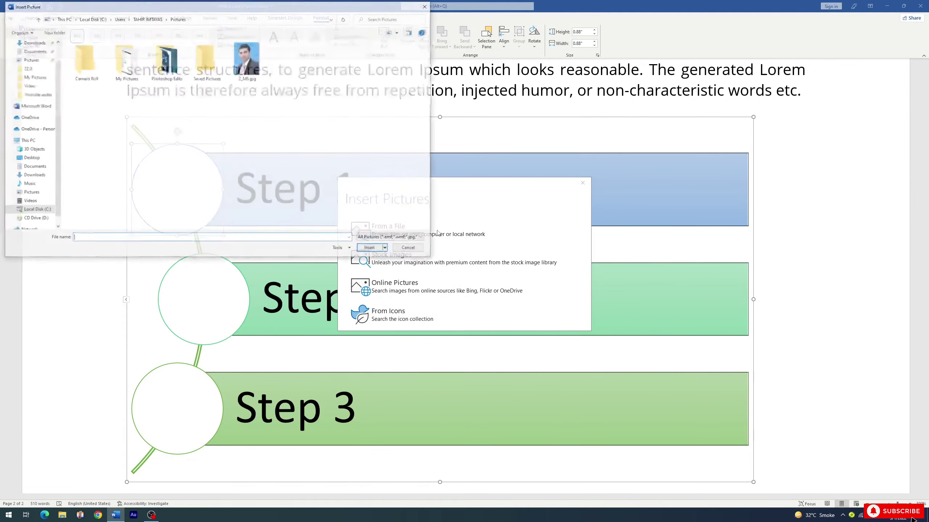
left_click(248, 60)
left_click(371, 248)
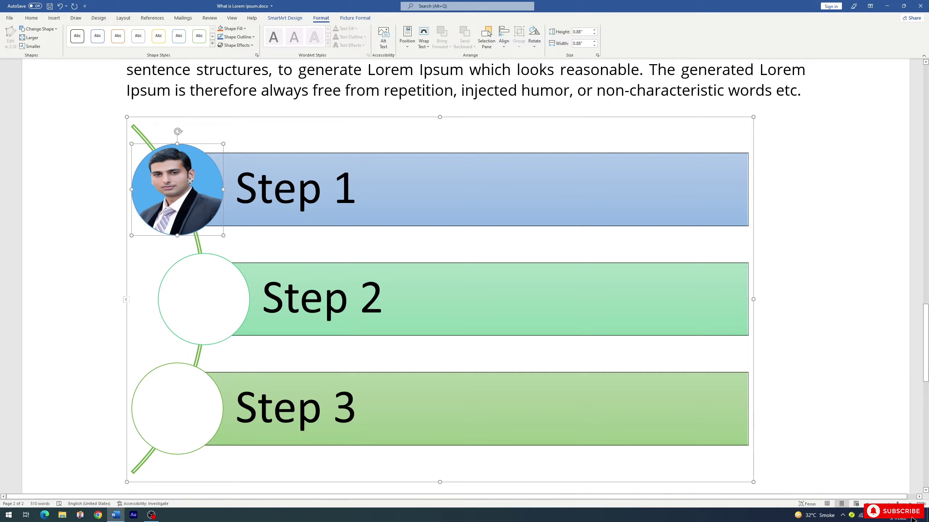
Crop the photo with the Fill option so it fills the circle
left_click(361, 23)
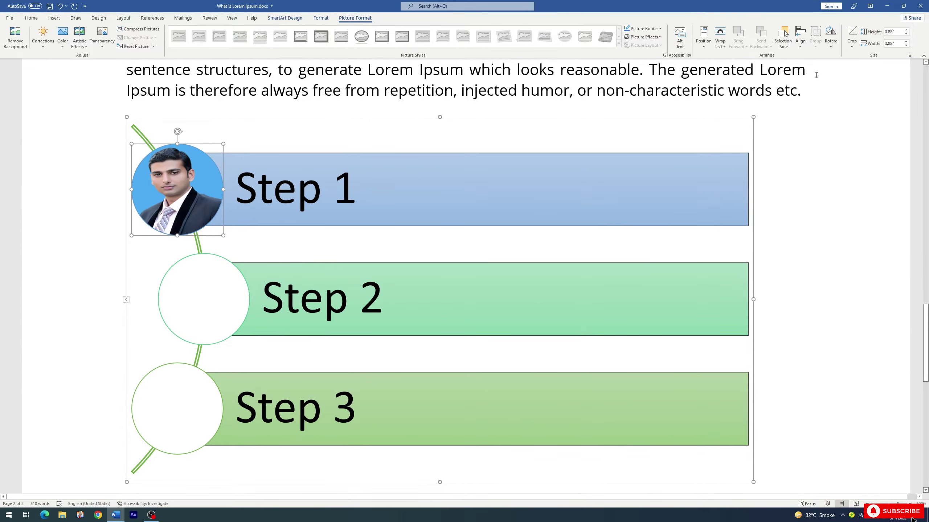
left_click(851, 44)
left_click(863, 88)
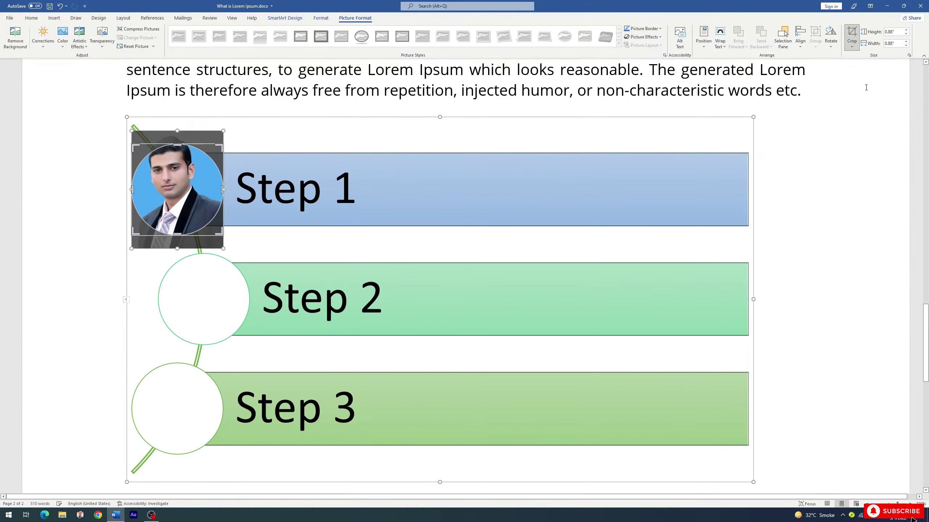
left_click(852, 33)
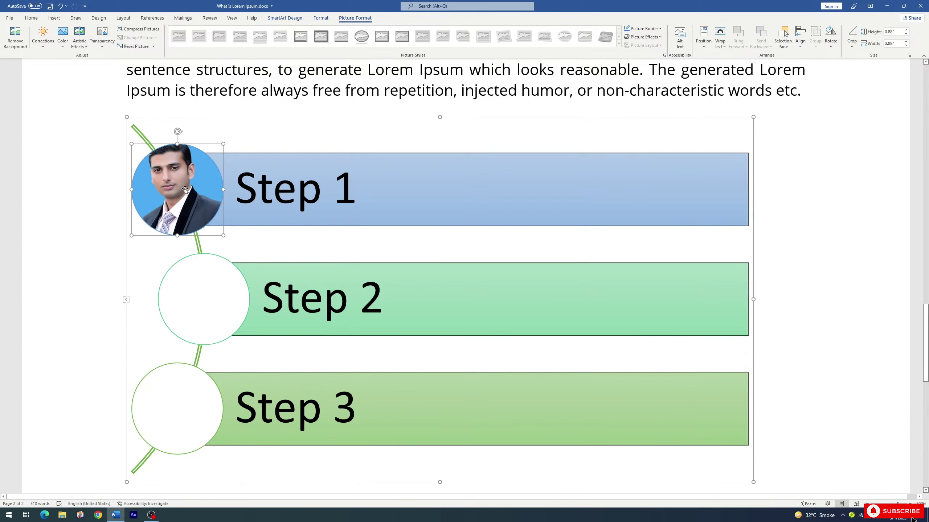
Change the Step 2 circle into a diamond shape
left_click(205, 300)
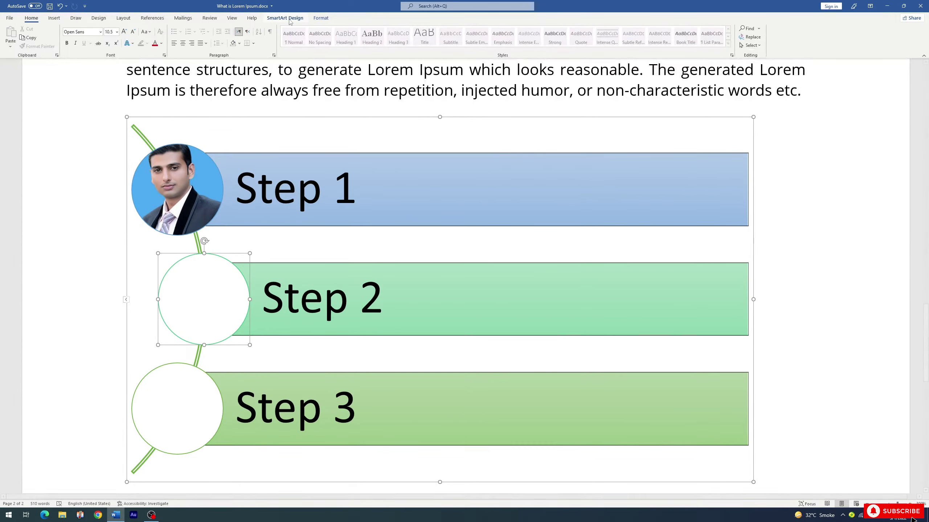
left_click(321, 18)
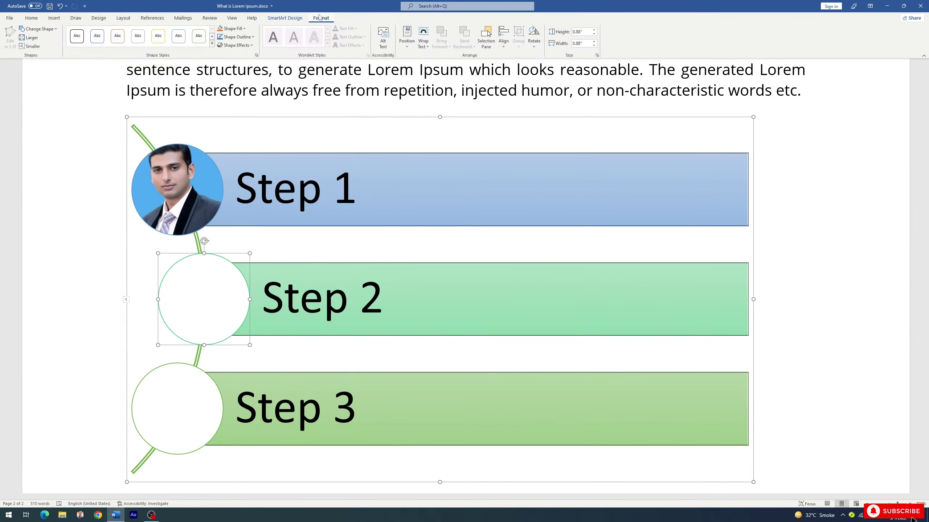
left_click(56, 30)
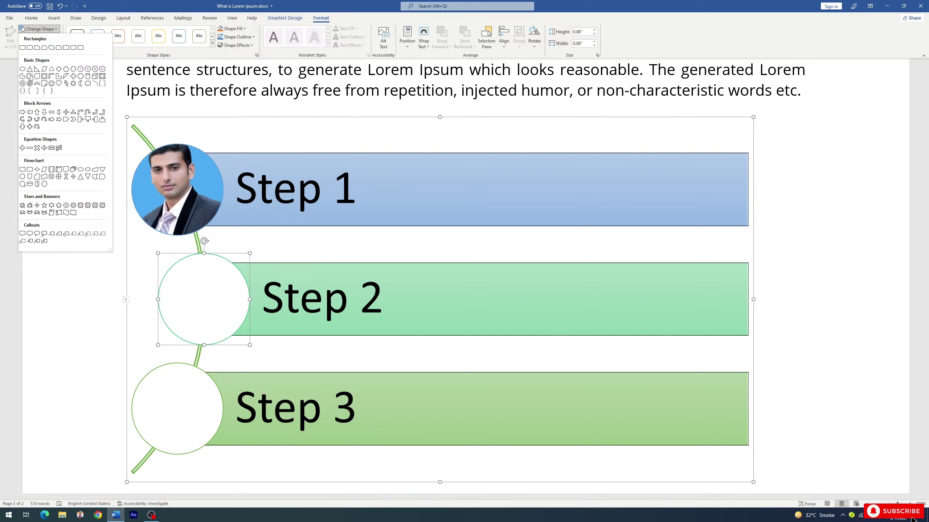
left_click(58, 69)
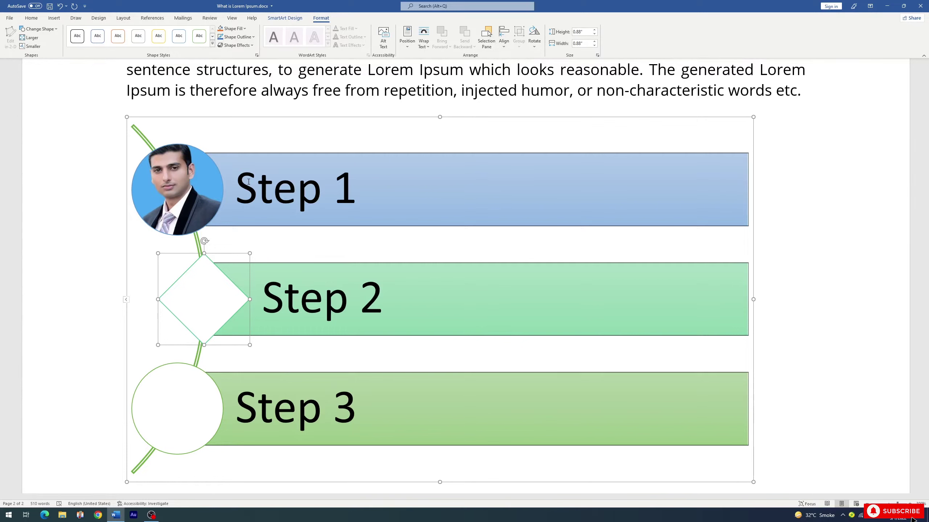
Change the Step 3 circle into a pentagon arrow, then select the Step 2 bar
left_click(186, 407)
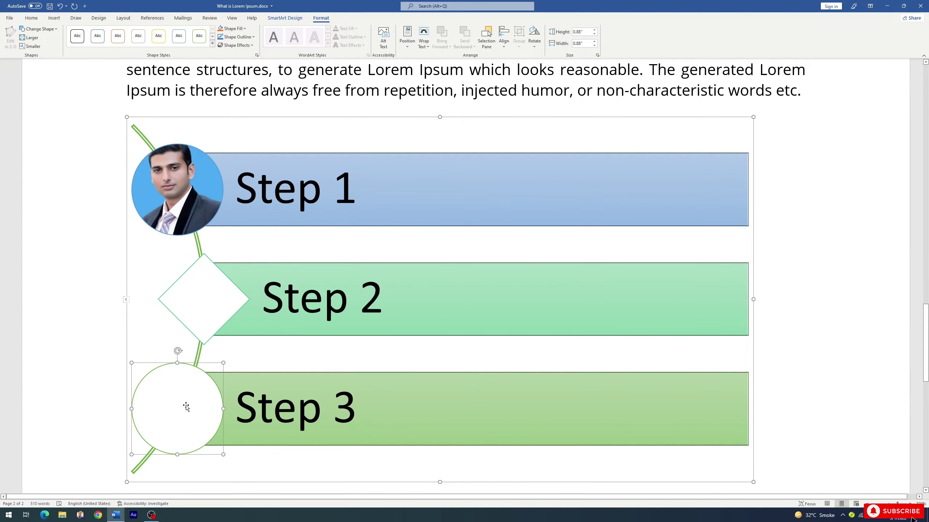
left_click(53, 29)
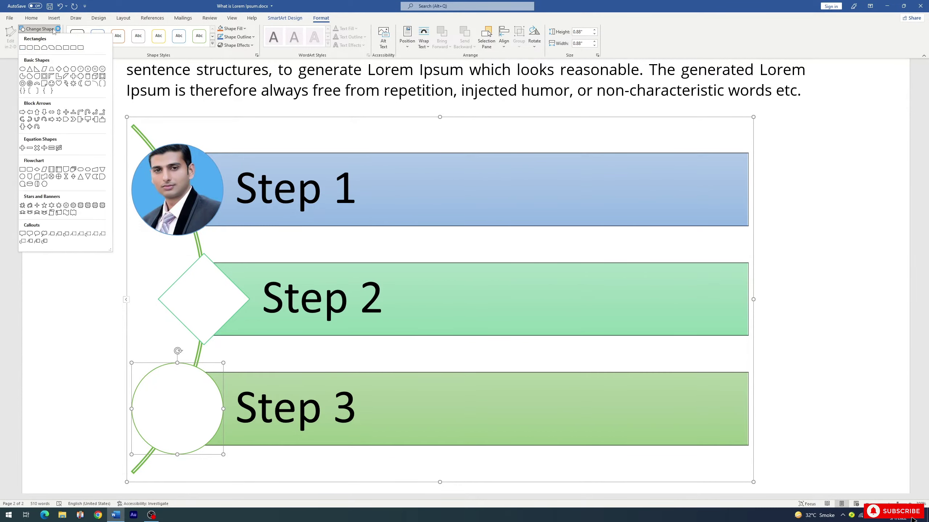
left_click(66, 119)
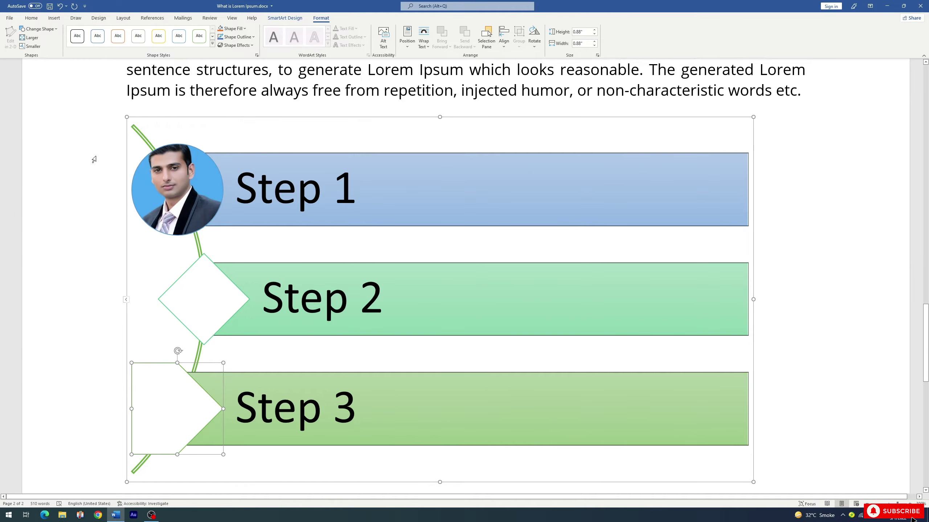
left_click(144, 297)
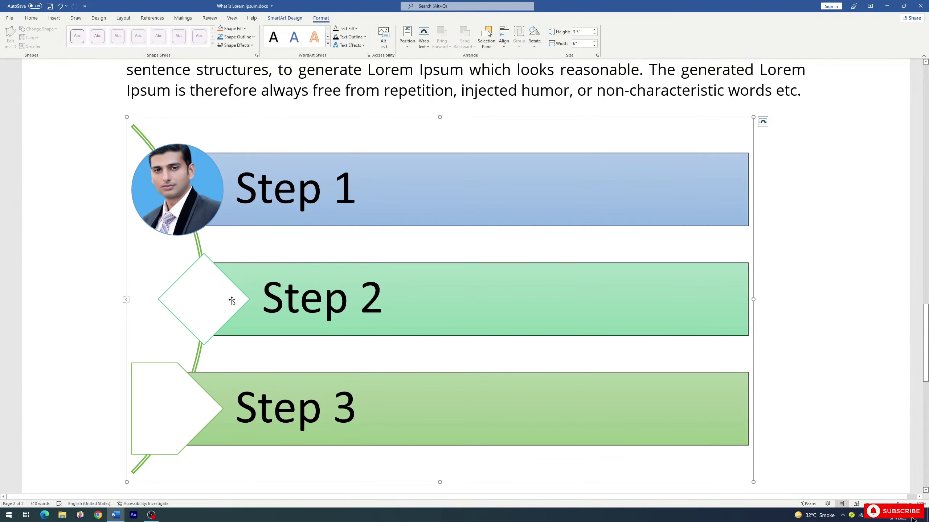
left_click(300, 296)
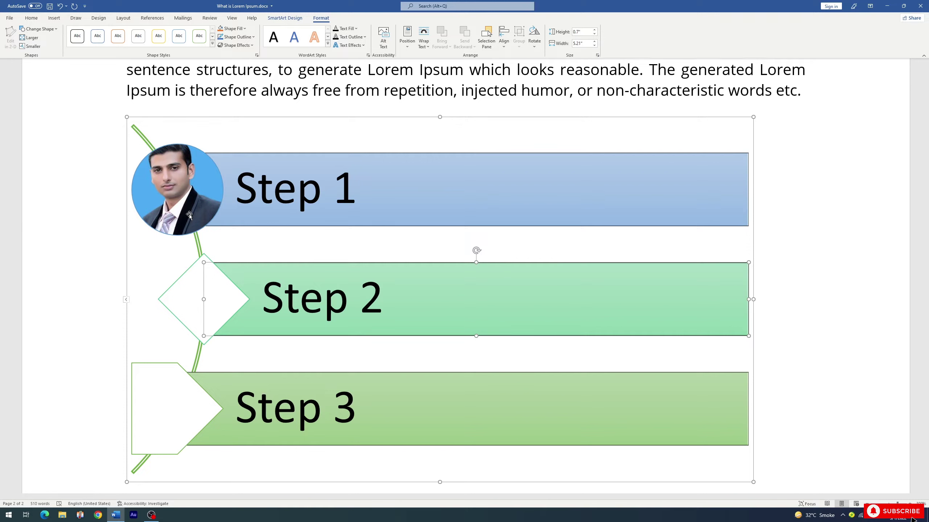
Try a sketch artistic effect on the Step 1 photo, undo it, and select the whole SmartArt
left_click(191, 215)
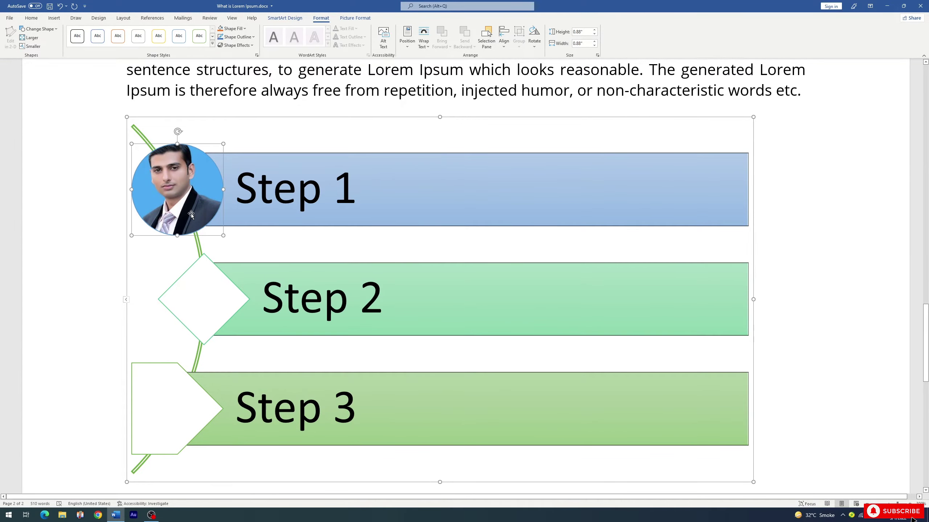
left_click(352, 19)
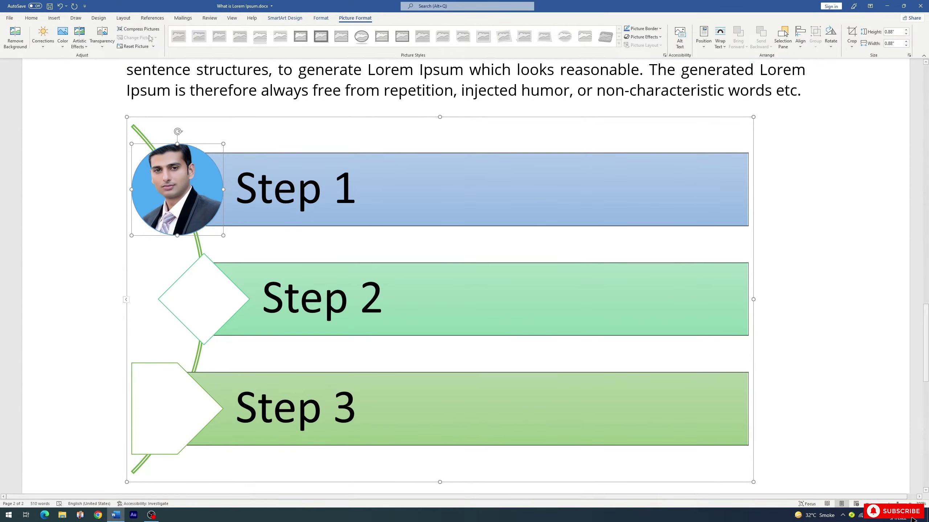
left_click(79, 39)
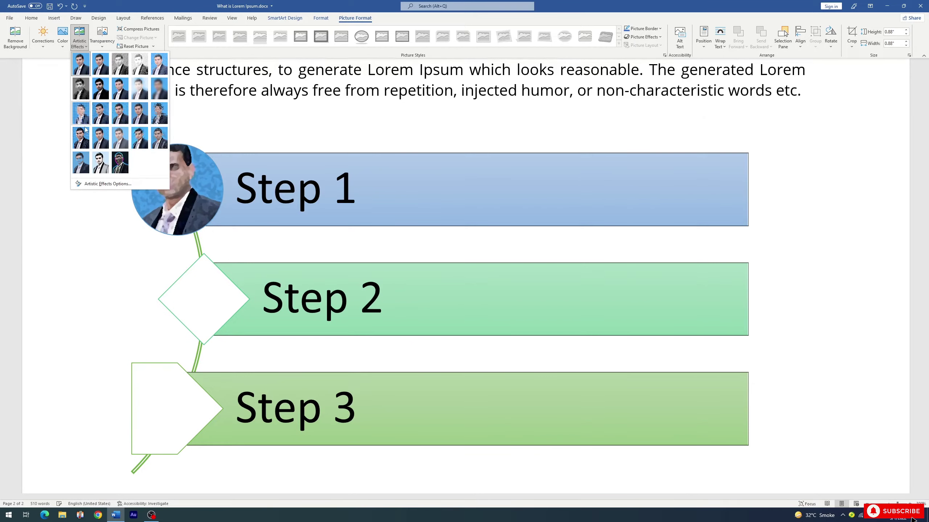
left_click(104, 166)
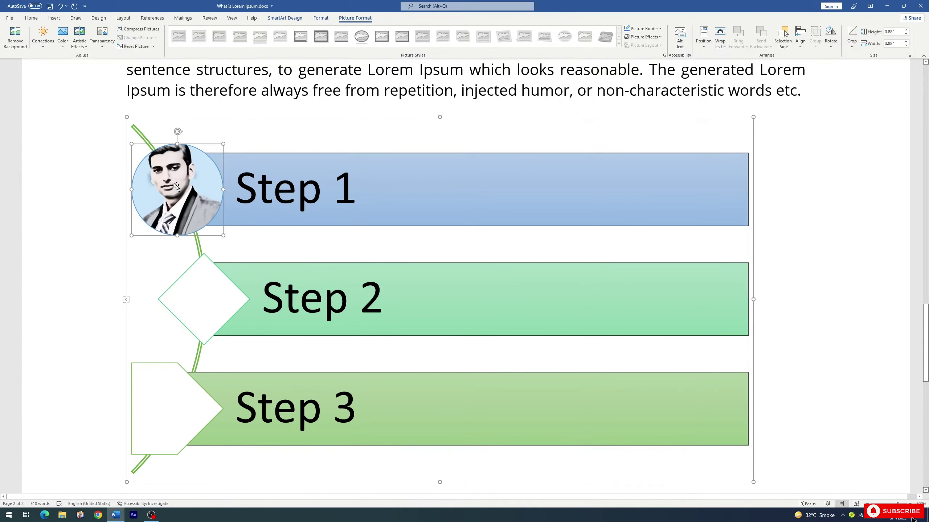
key("ctrl+z")
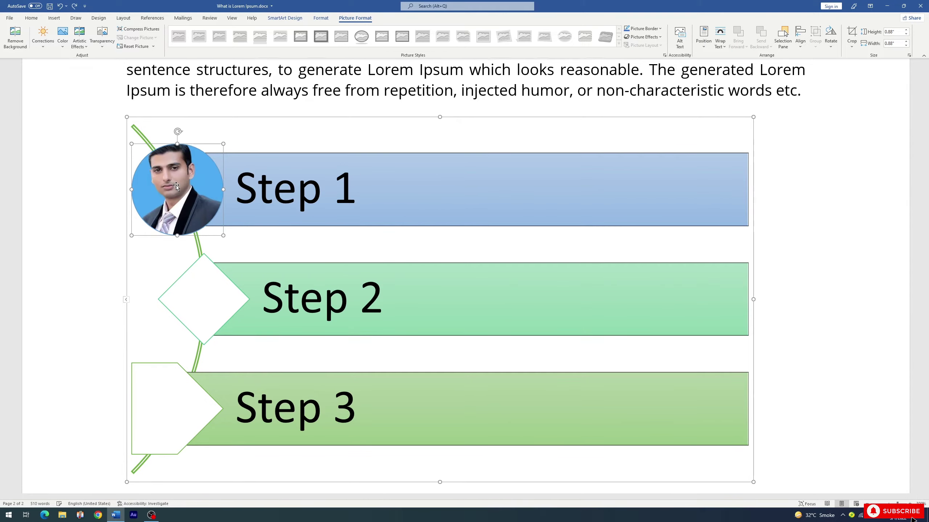
left_click(242, 119)
Delete the SmartArt graphic and start a new chart from the Insert tab
key("Delete")
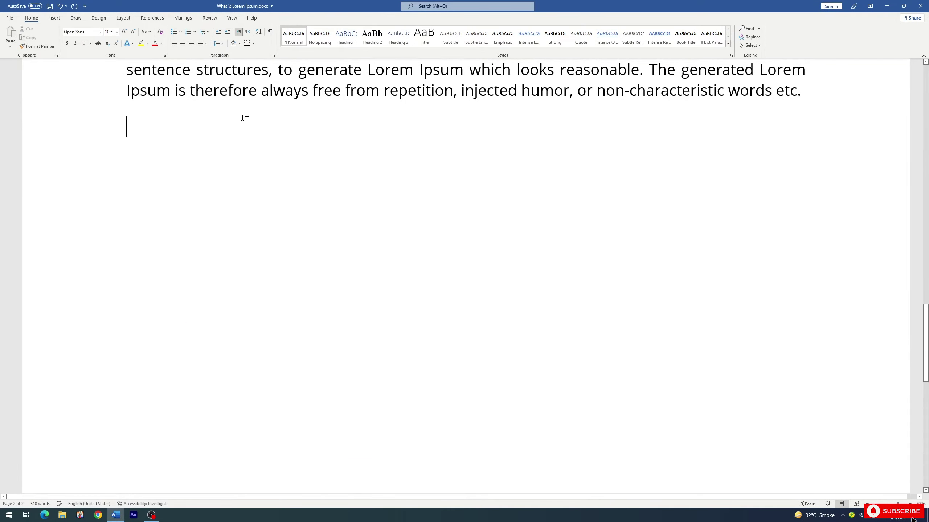
left_click(54, 18)
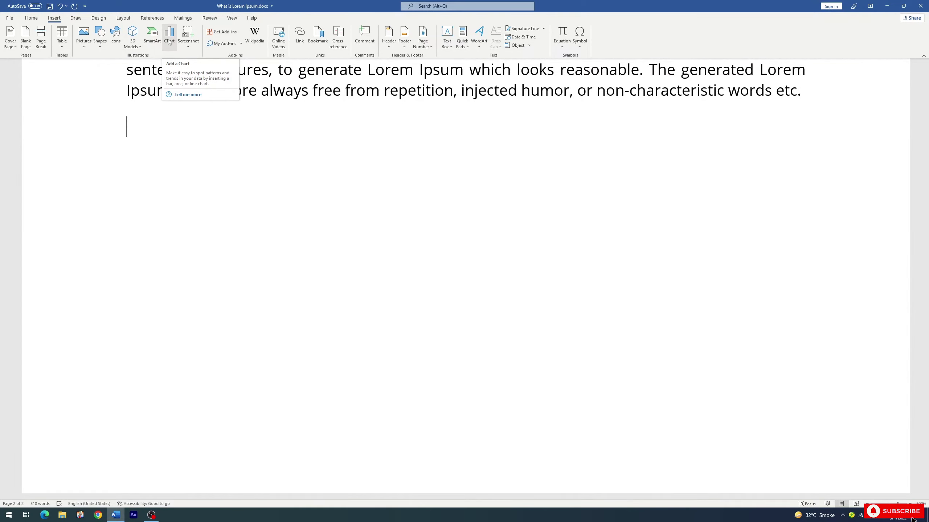
left_click(169, 42)
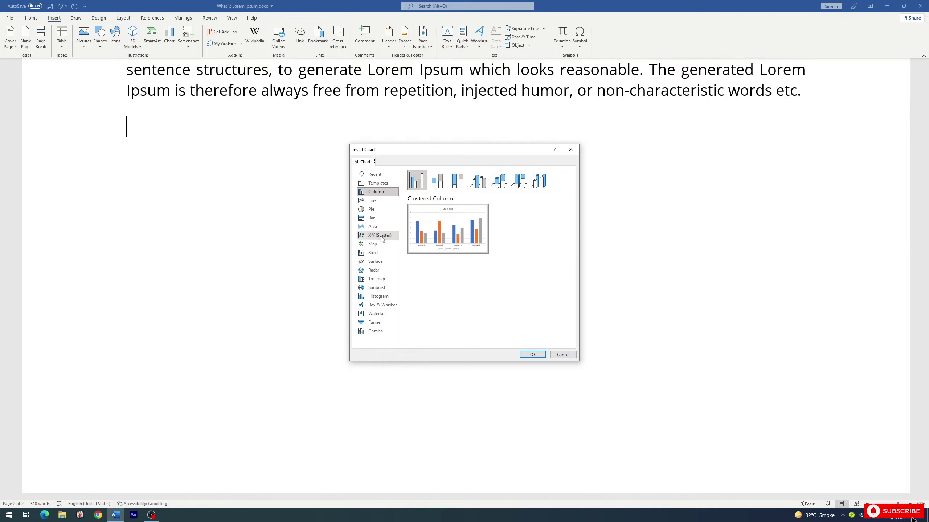
Compare line and pie types, then insert a Line > Stacked Line with Markers chart
left_click(376, 204)
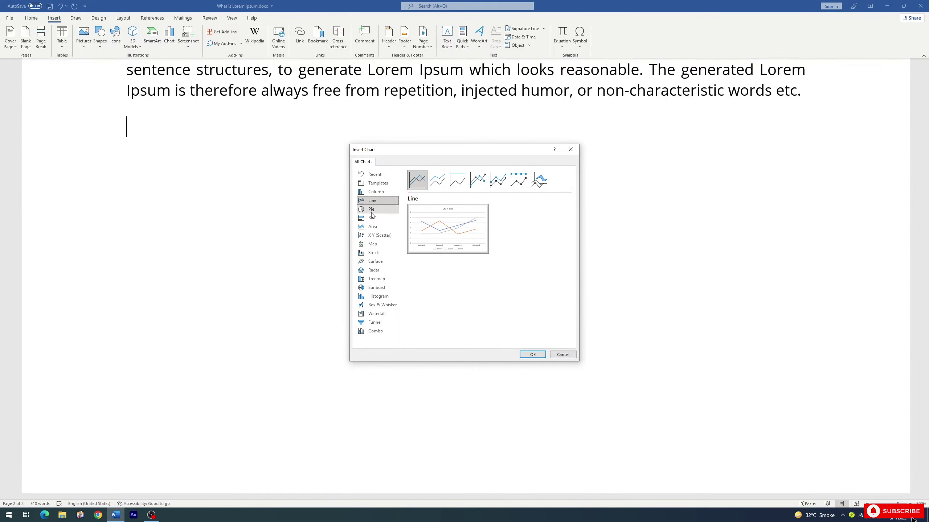
left_click(371, 210)
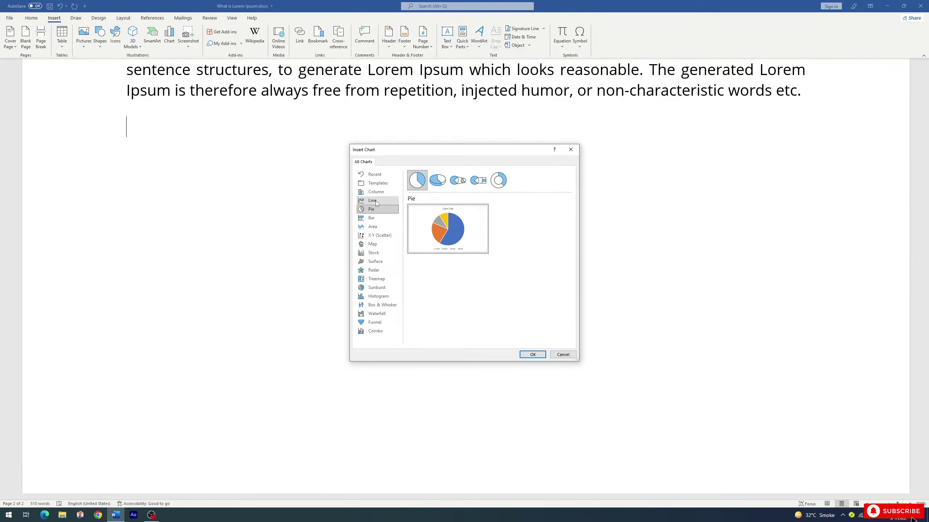
left_click(376, 202)
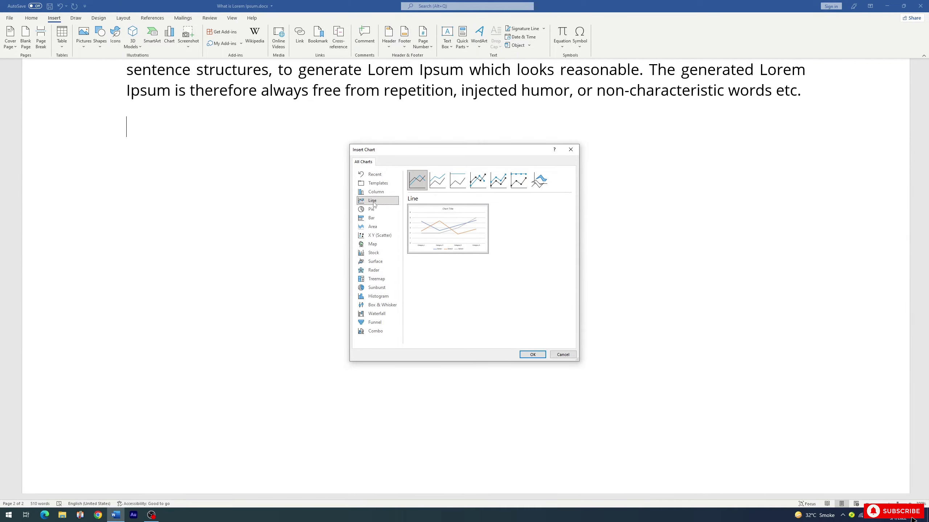
left_click(438, 182)
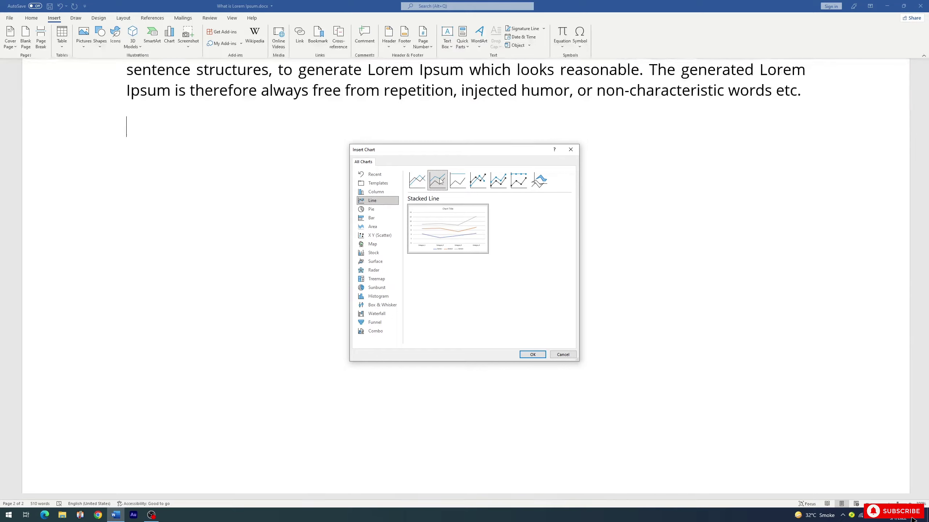
left_click(459, 184)
left_click(493, 183)
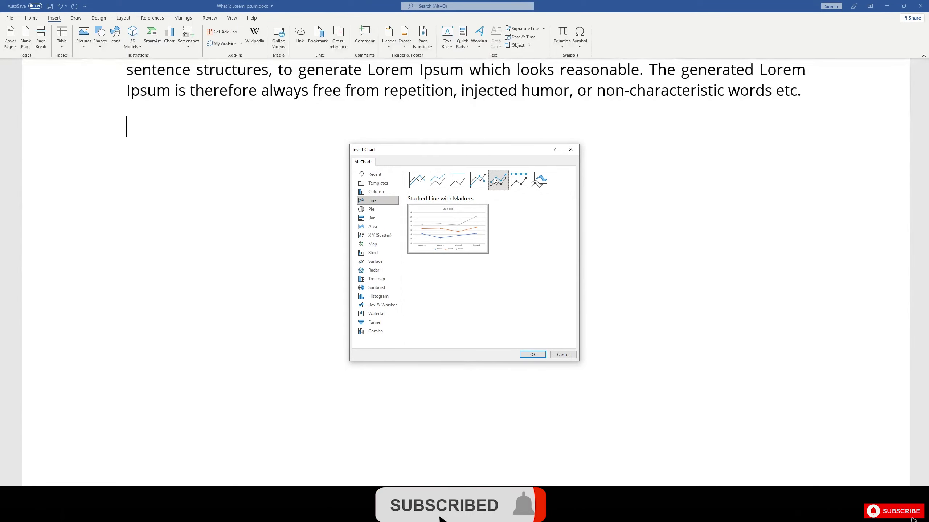
left_click(532, 355)
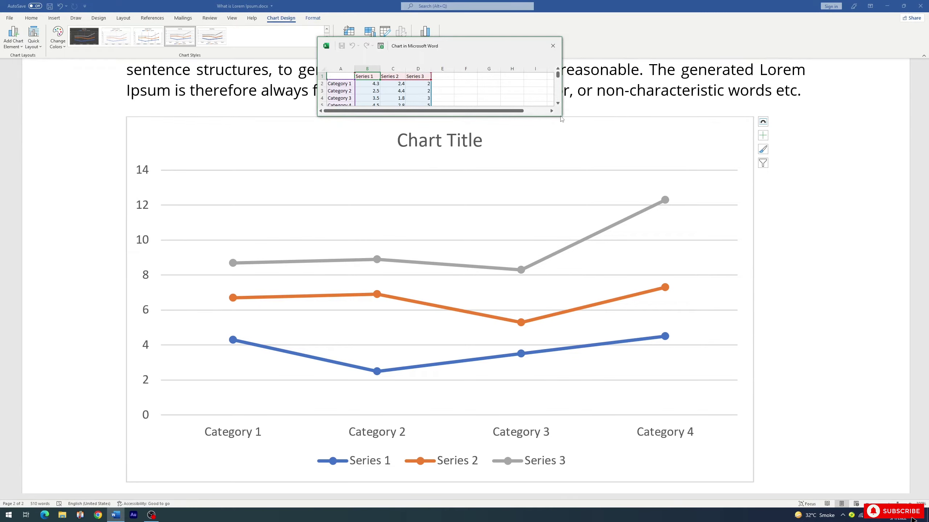
Enlarge the chart data sheet and inspect the Category 1 label, leaving it unchanged
left_click_drag(561, 117, 570, 150)
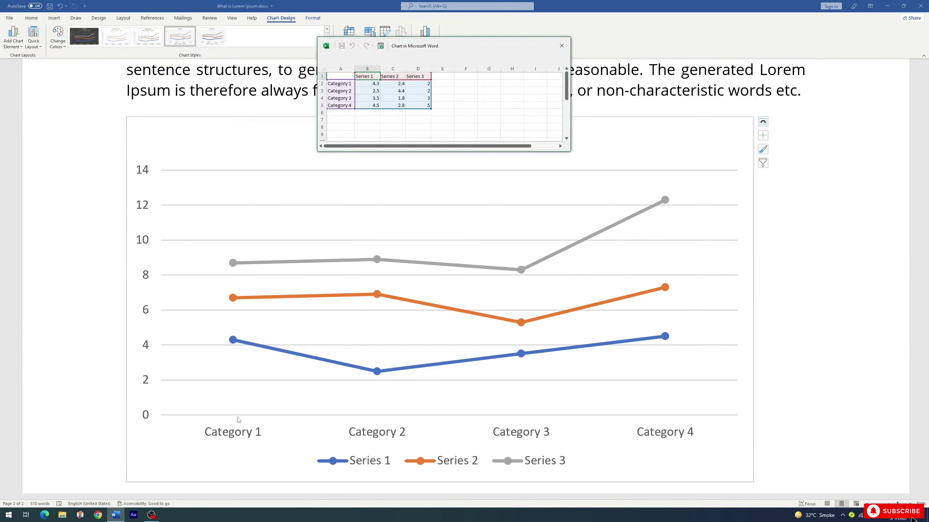
left_click(350, 83)
double_click(350, 83)
left_click_drag(350, 84, 329, 83)
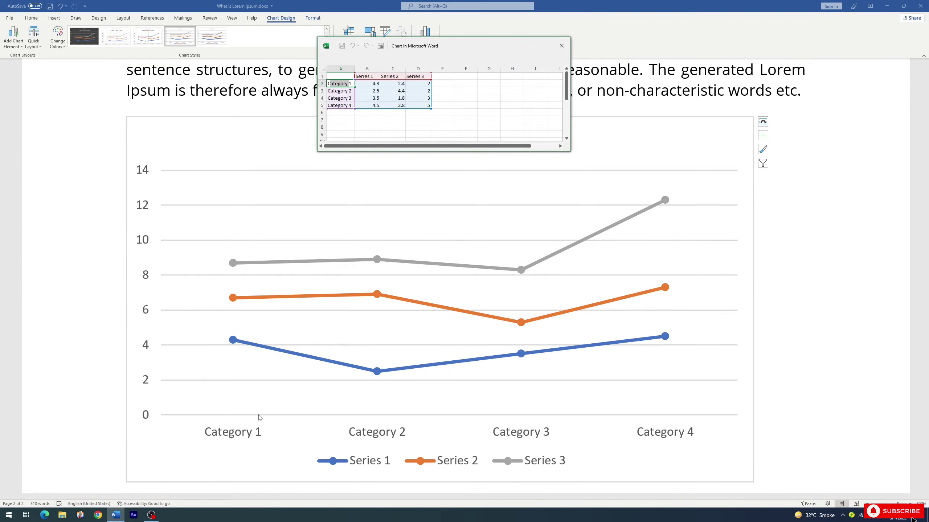
left_click(345, 91)
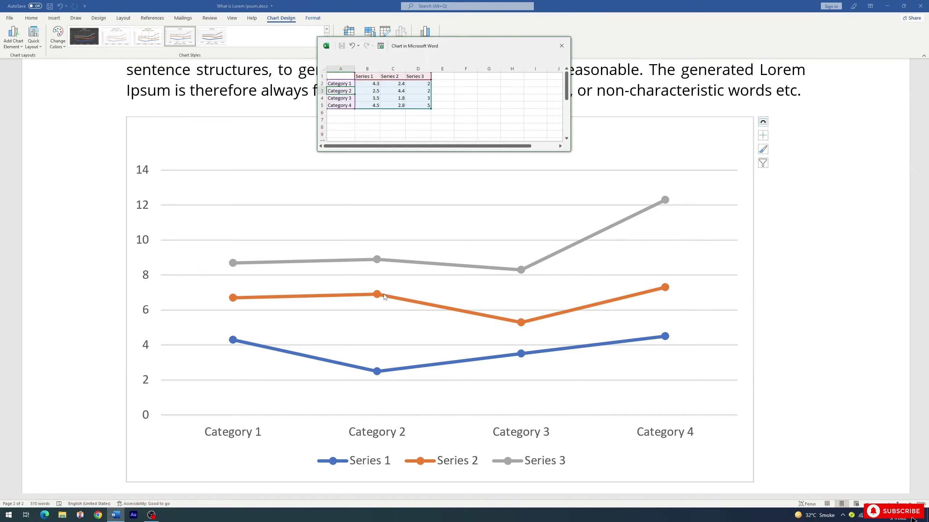
Change Category 1's Series 1 value from 4.3 to 5.3, close the data sheet, and delete the chart
double_click(376, 83)
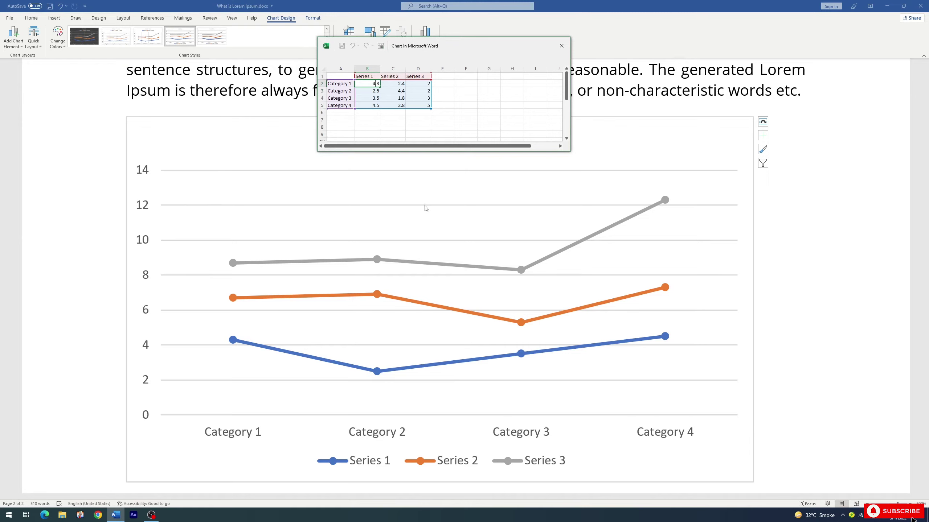
key("BackSpace")
type("5")
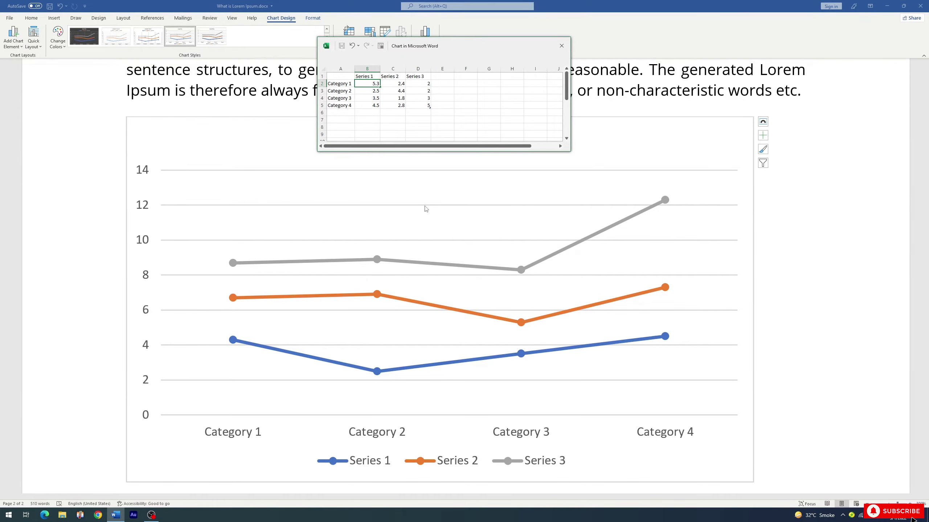
key("Return")
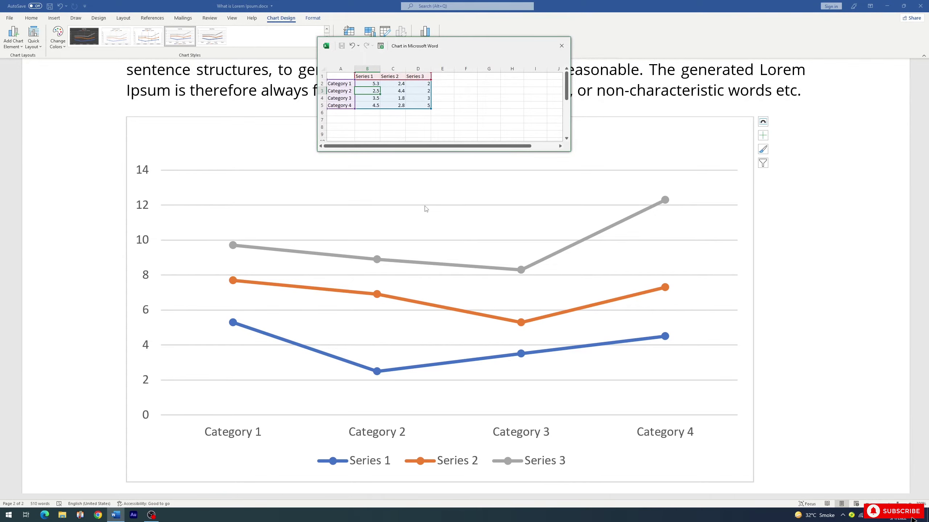
left_click(561, 45)
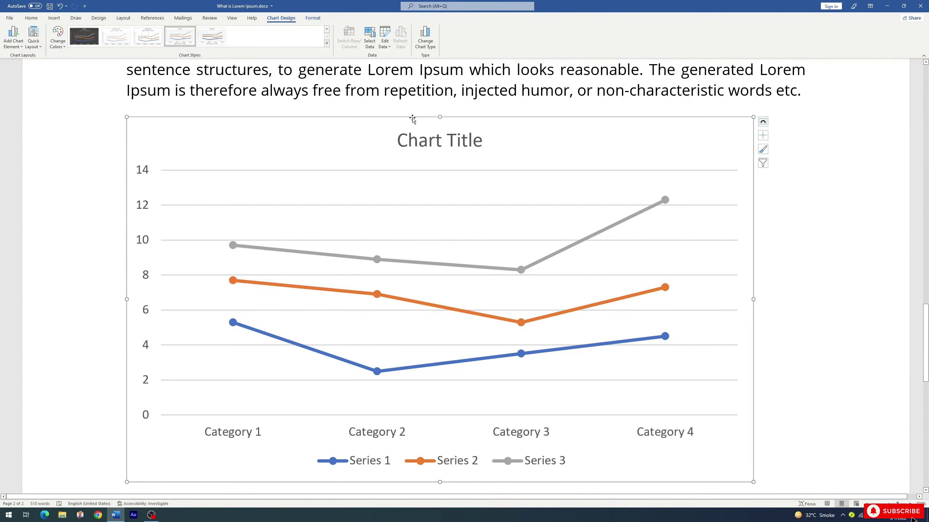
key("Delete")
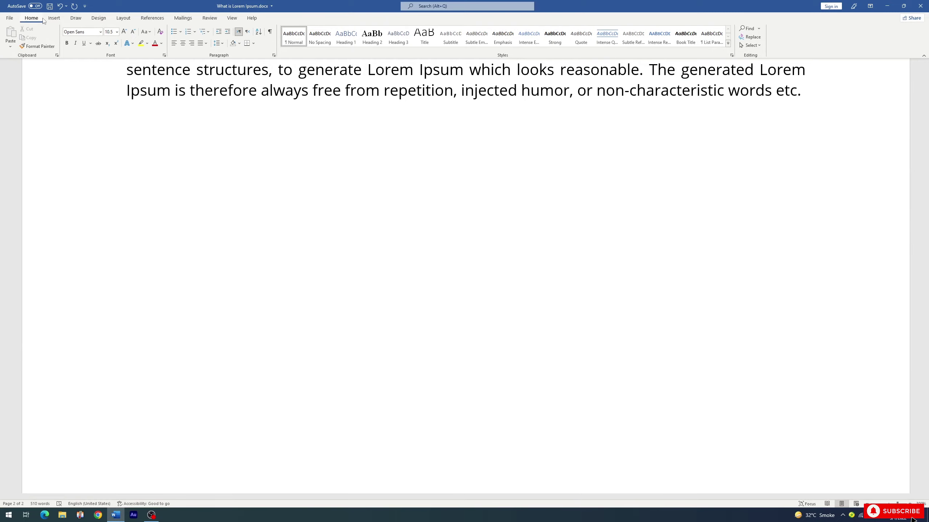
Compare pie subtypes and insert a 3-D Pie chart with Sales data for four quarters
left_click(54, 18)
left_click(170, 49)
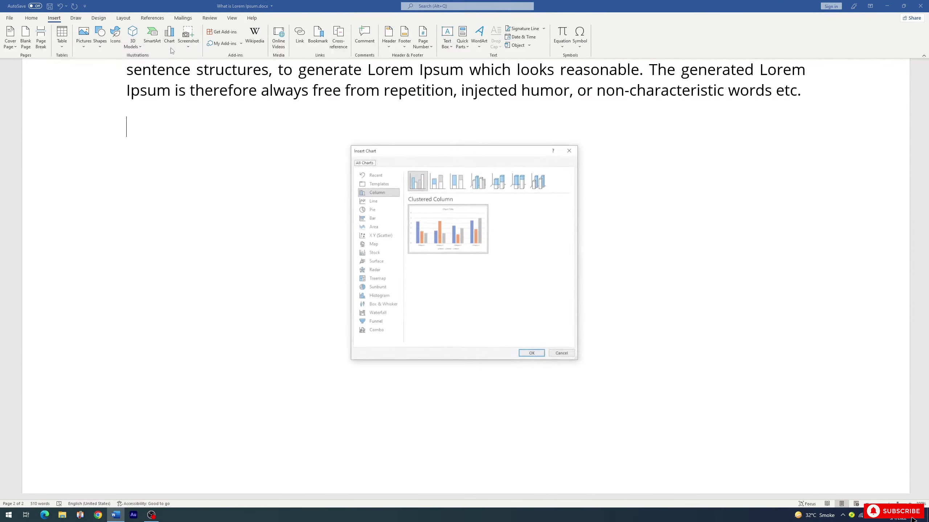
left_click(373, 212)
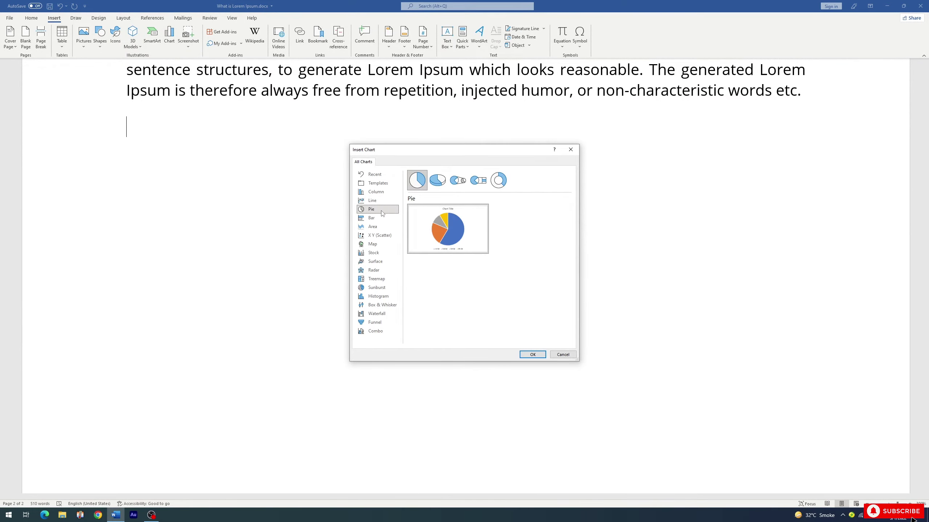
left_click(440, 185)
left_click(458, 183)
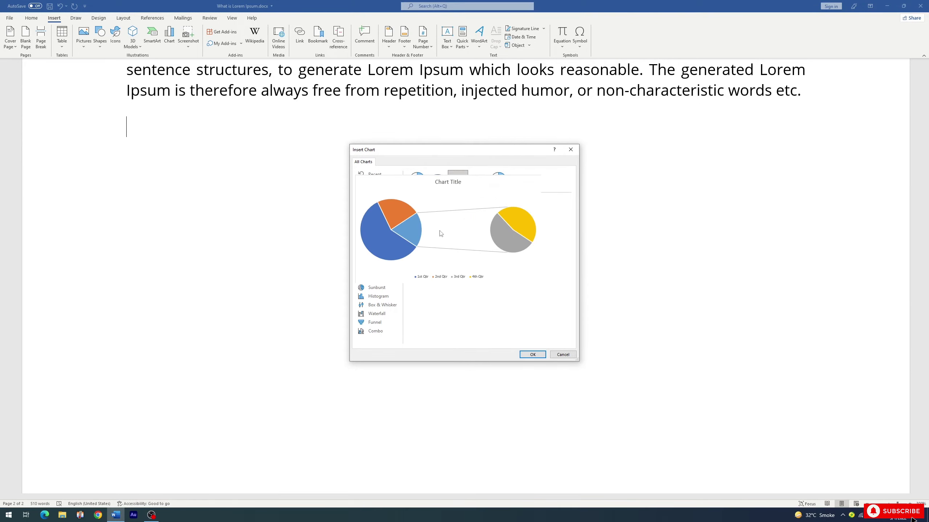
left_click(419, 181)
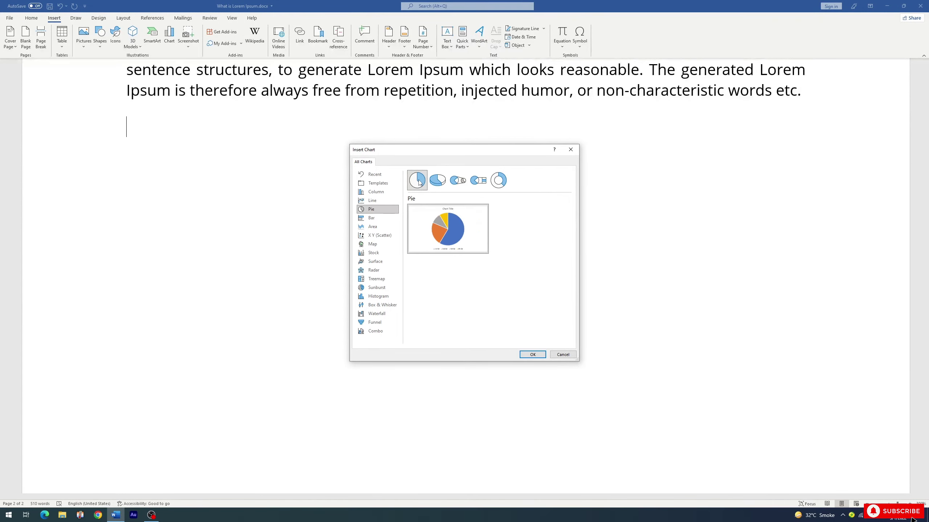
left_click(441, 182)
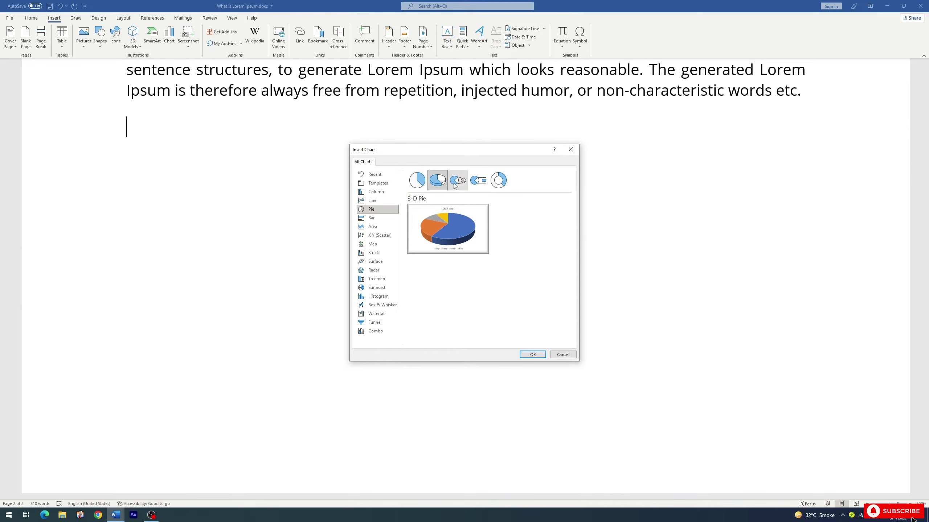
left_click(419, 183)
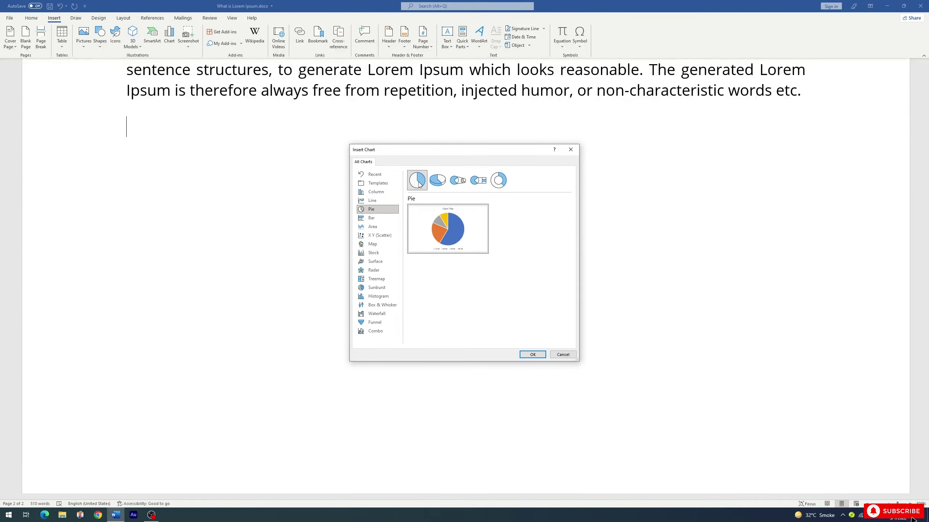
left_click(437, 181)
mouse_move(448, 228)
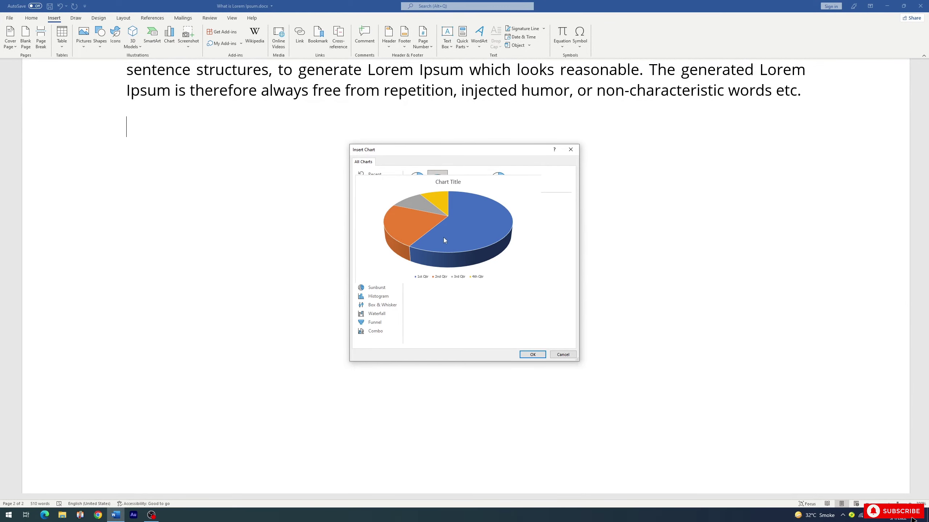
left_click(533, 354)
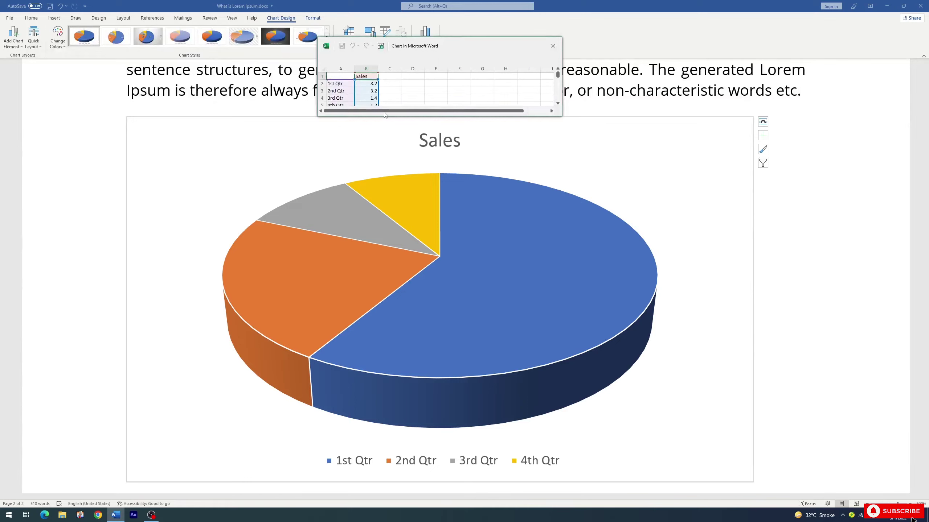
Enlarge the chart data window to show all quarters and move it off the chart title
left_click_drag(388, 118, 388, 142)
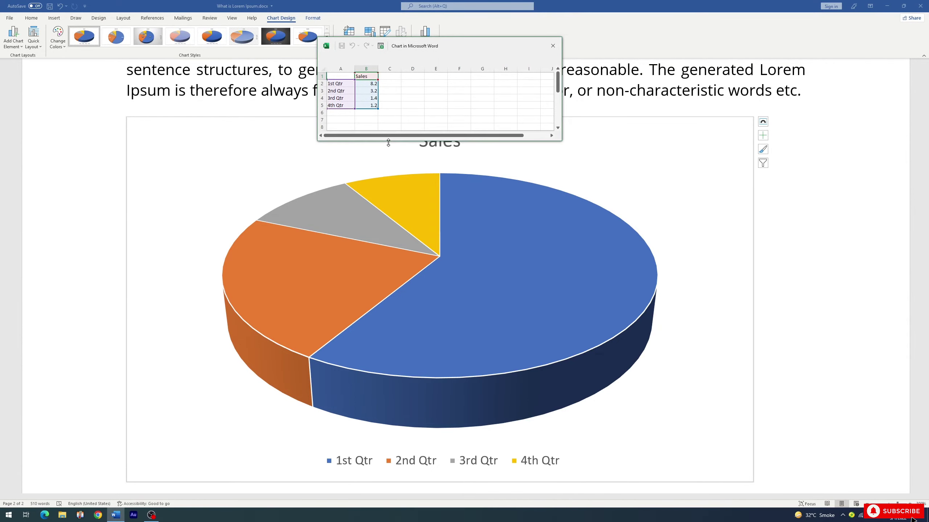
left_click(369, 77)
left_click(370, 85)
left_click_drag(354, 96, 393, 106)
left_click_drag(466, 46, 285, 68)
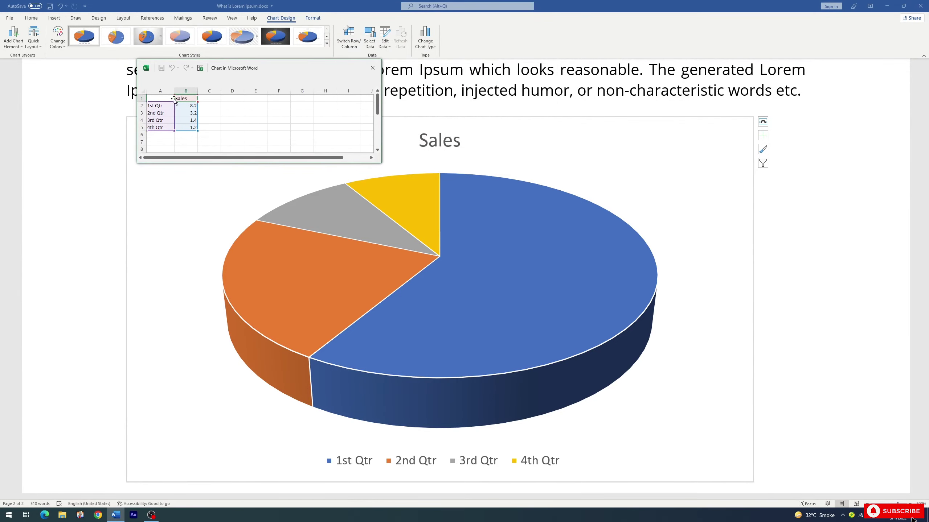
Change the 1st Qtr sales value from 8.2 to 10.2 and expand the full Chart Styles gallery
left_click(193, 105)
key("BackSpace")
key("BackSpace")
type("10")
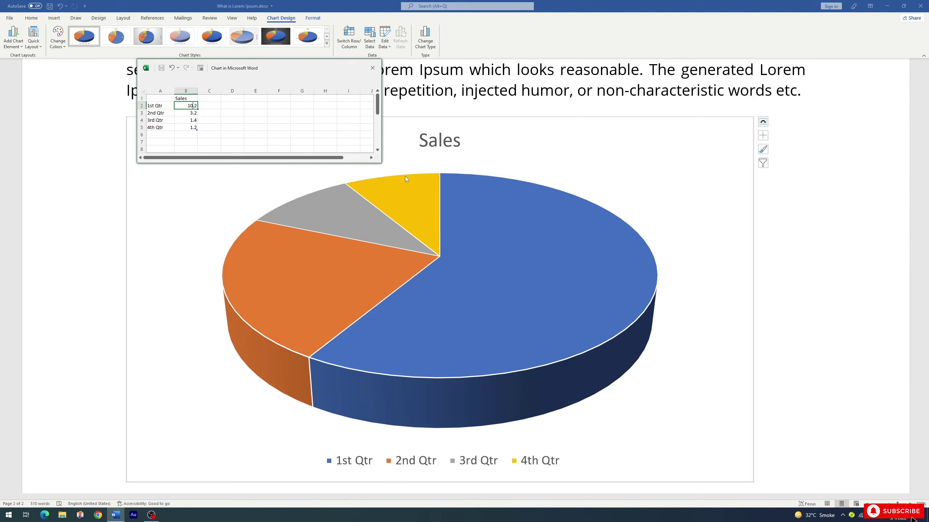
key("Return")
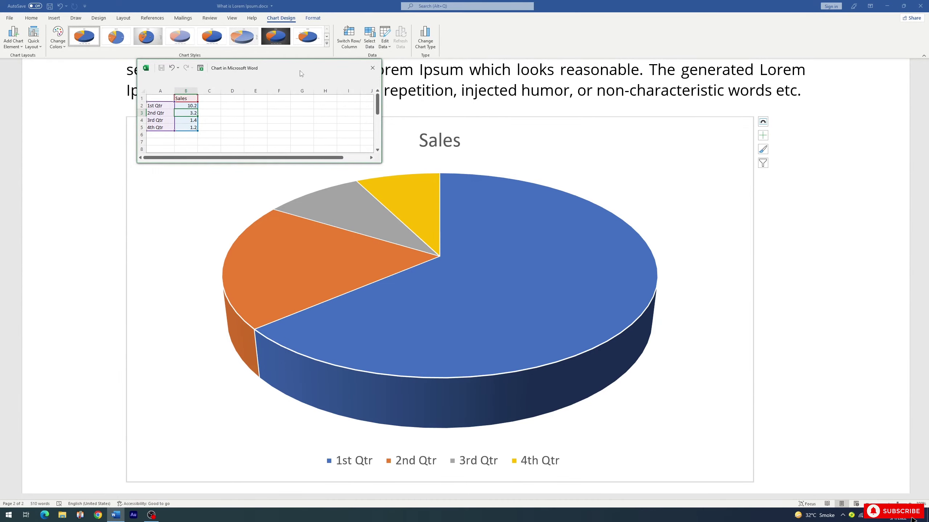
left_click_drag(300, 71, 667, 84)
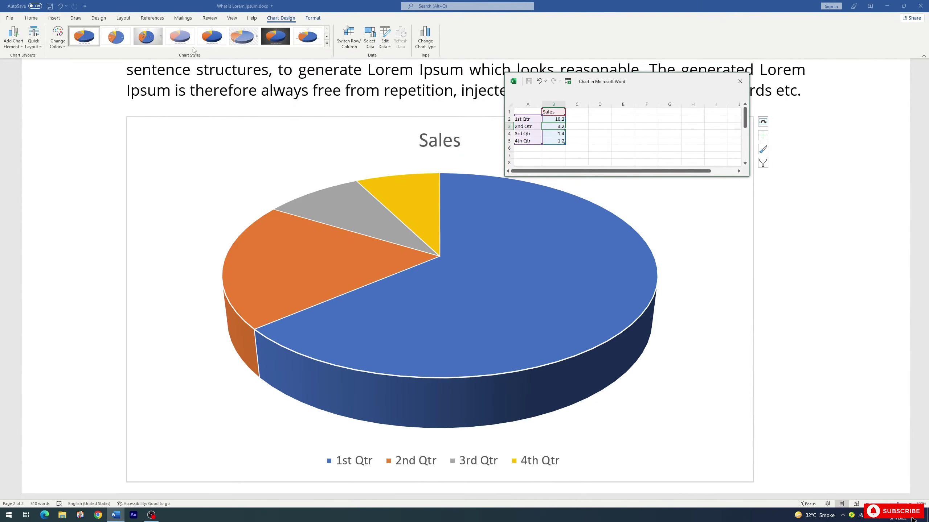
left_click(326, 43)
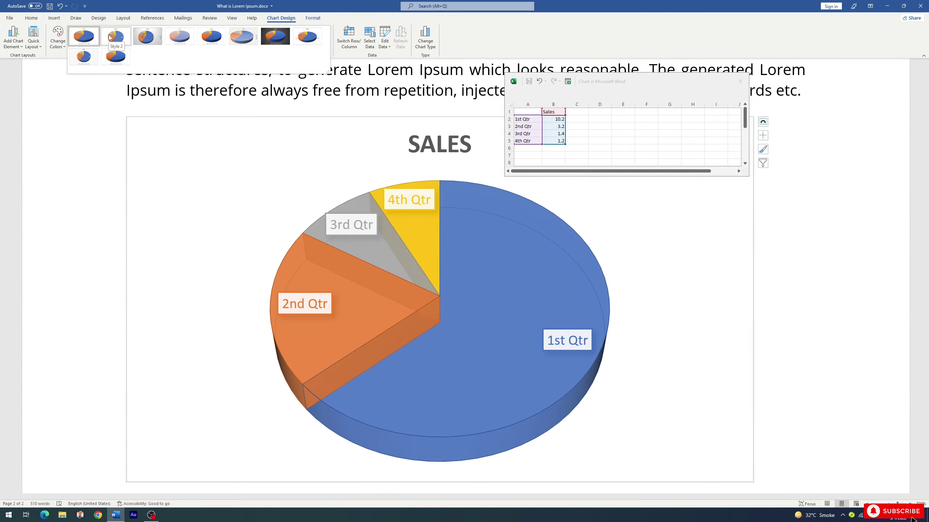
Apply Style 2, then a style labelling each slice with its quarter name and percentage
left_click(109, 37)
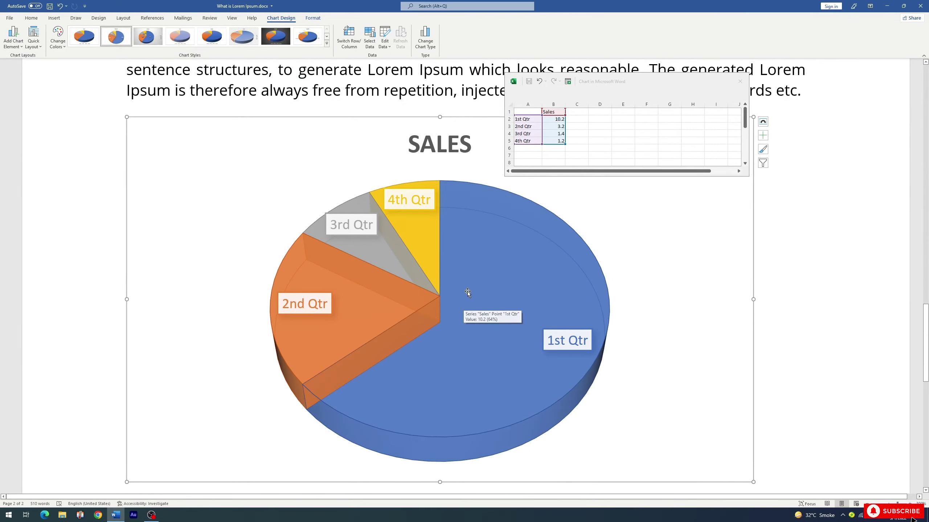
mouse_move(762, 149)
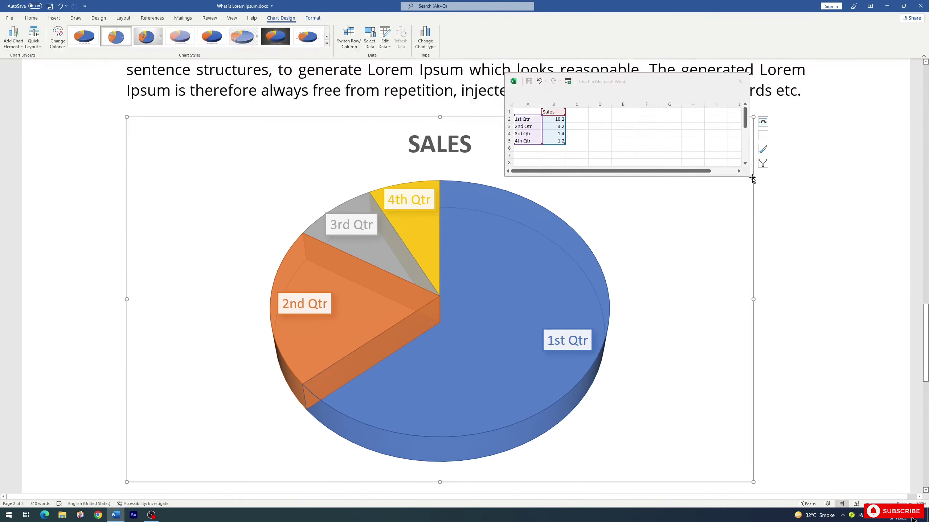
left_click(763, 149)
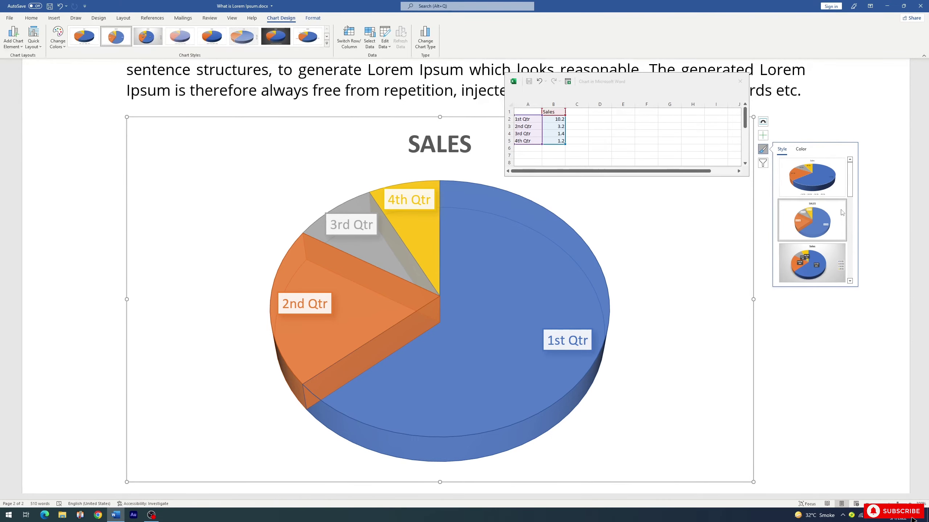
scroll(840, 219, "down", 3)
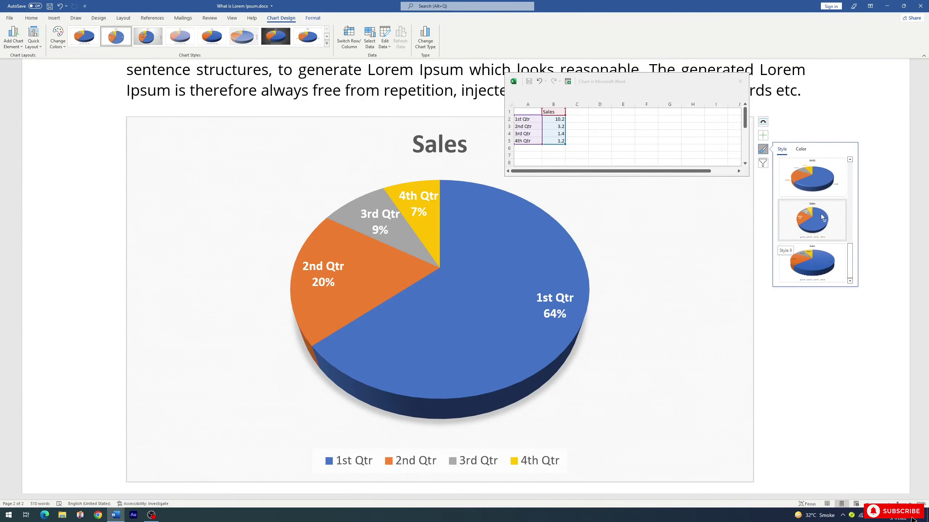
left_click(476, 322)
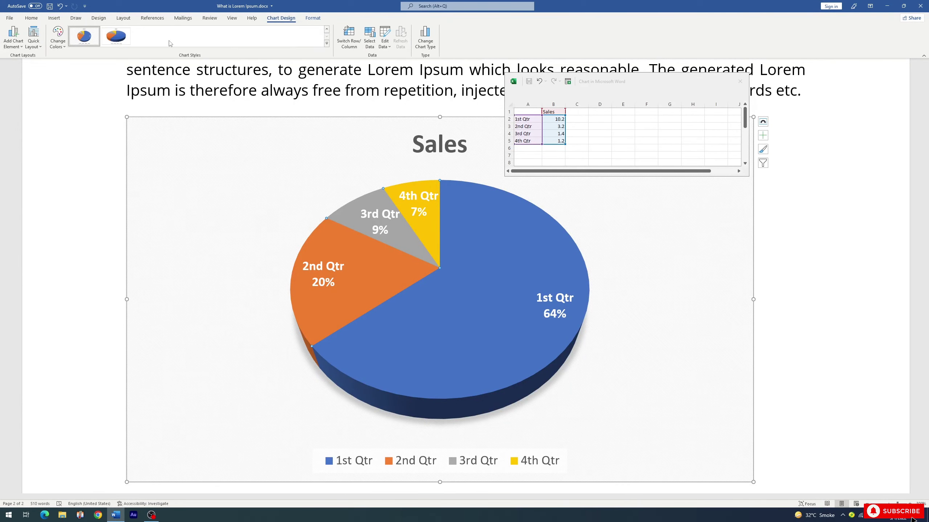
left_click(20, 48)
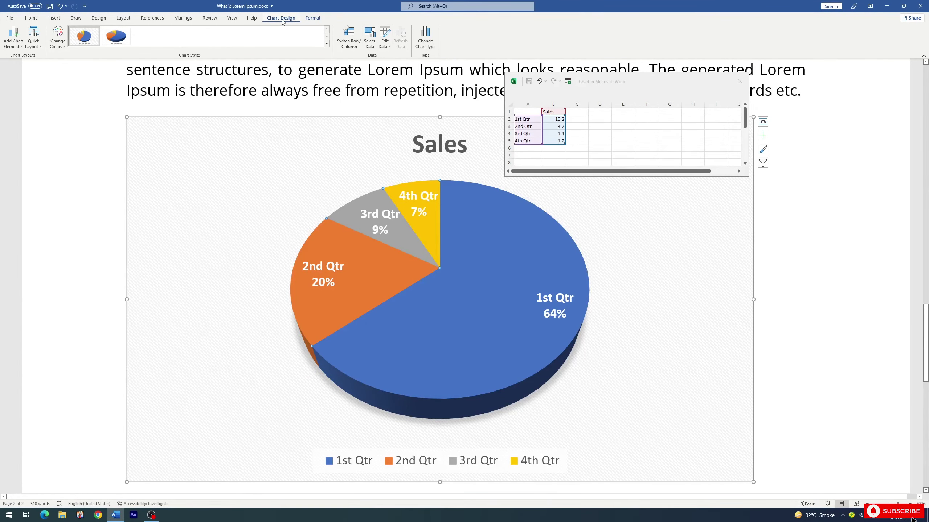
left_click(314, 18)
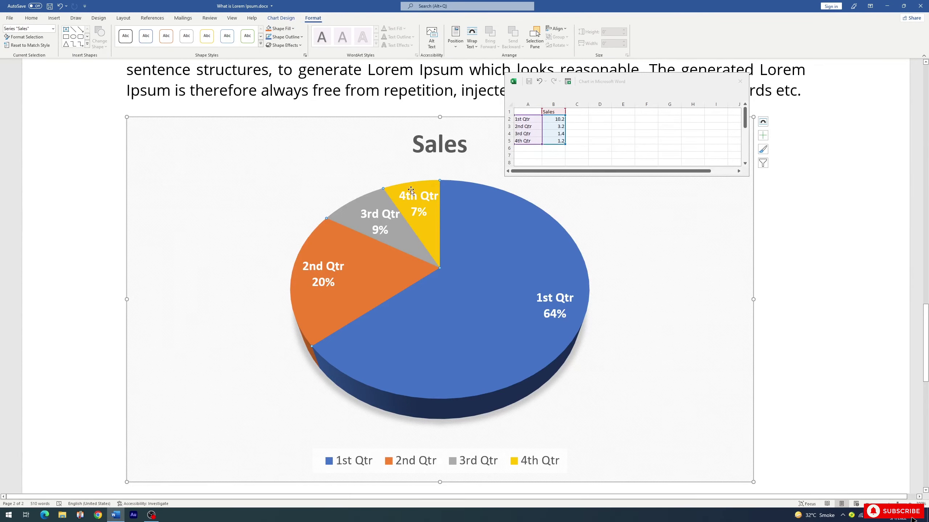
Fill the 1st Qtr pie slice with green
left_click(448, 293)
mouse_move(381, 281)
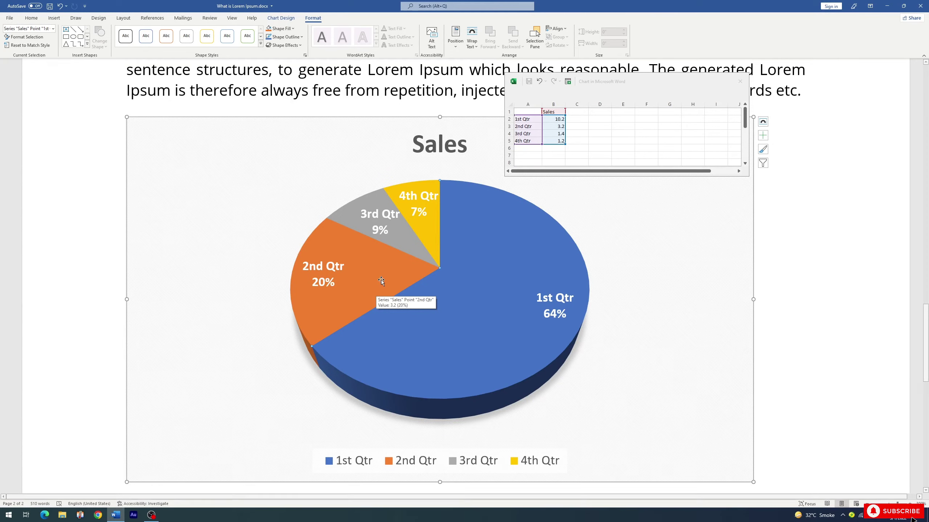
left_click(293, 29)
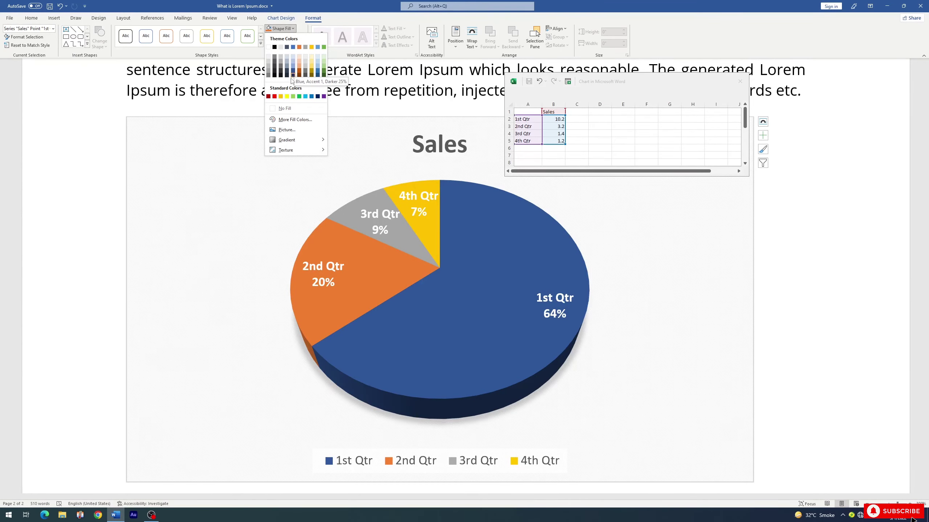
left_click(299, 97)
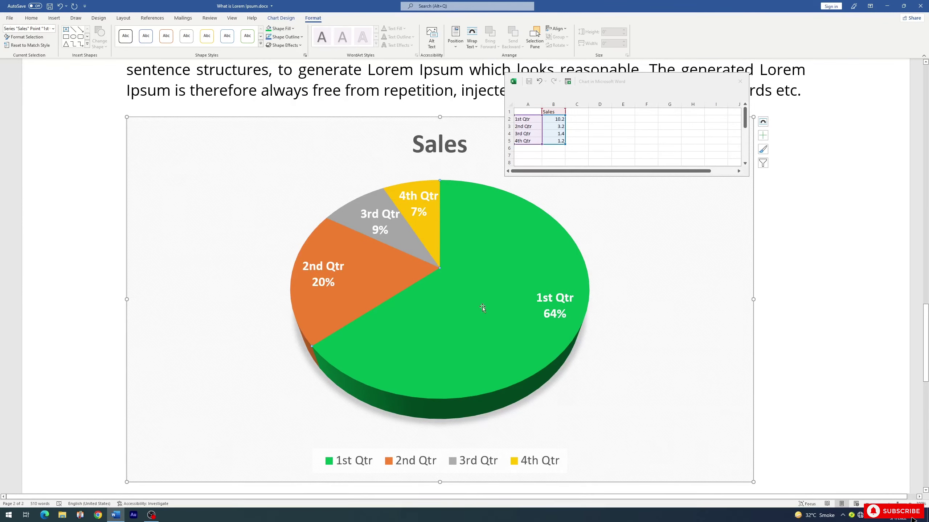
Give the 2nd Qtr slice a 4½ pt outline in a light colour
left_click(366, 284)
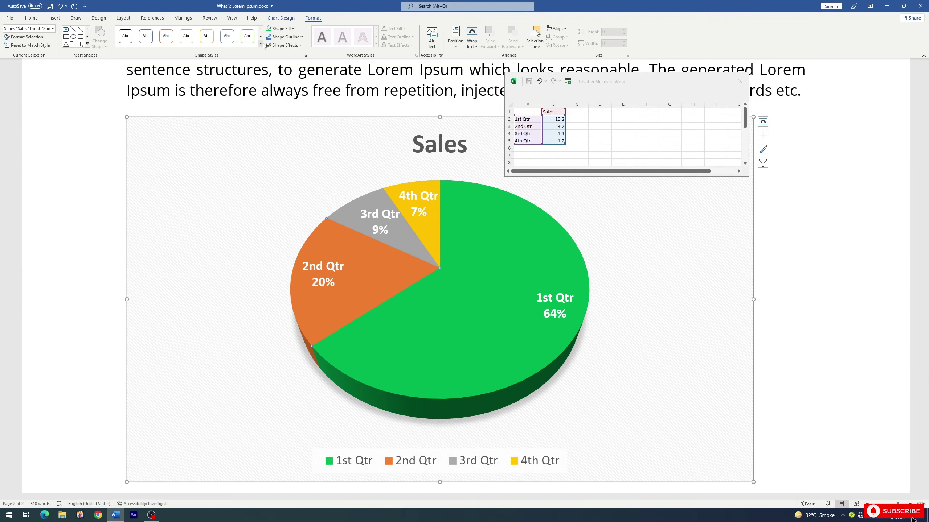
left_click(302, 37)
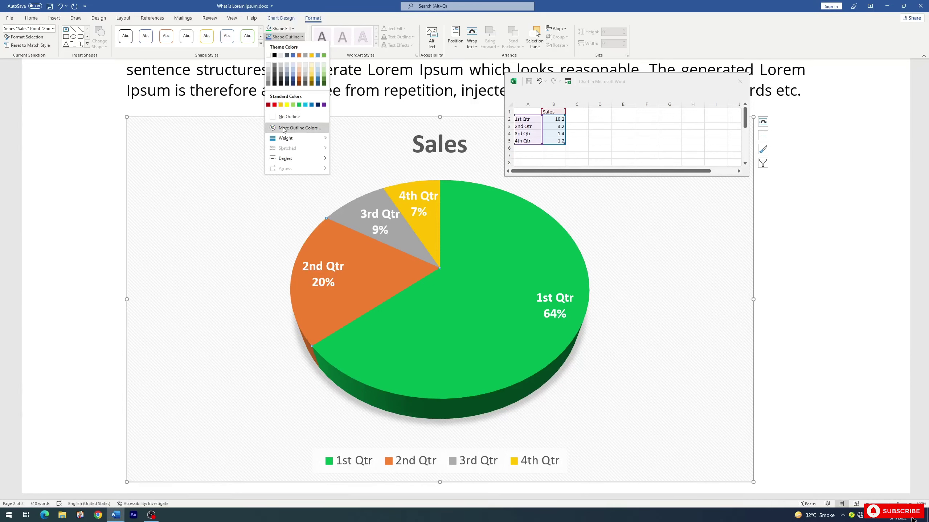
mouse_move(286, 138)
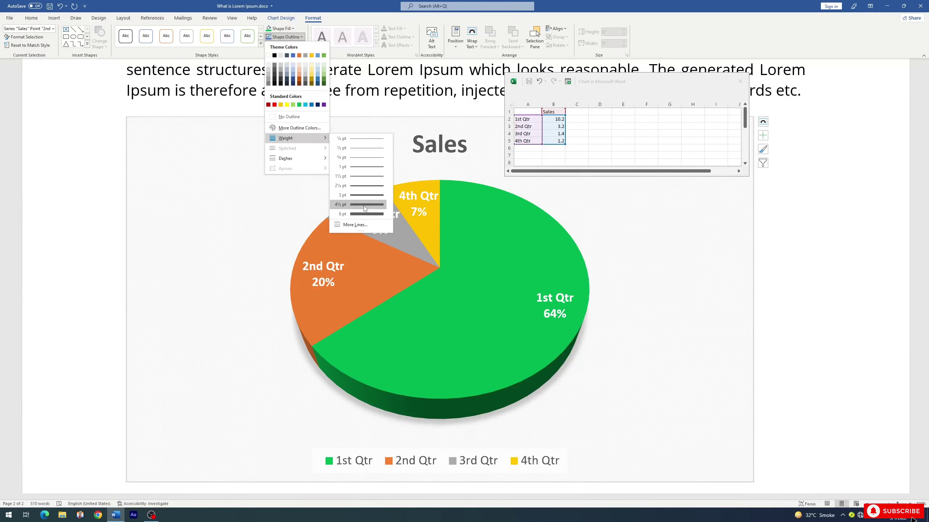
left_click(364, 205)
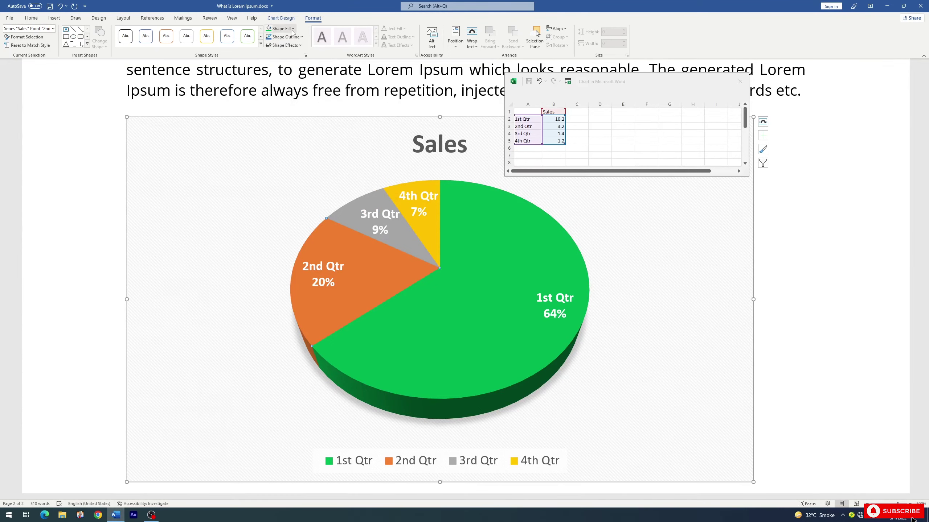
left_click(301, 37)
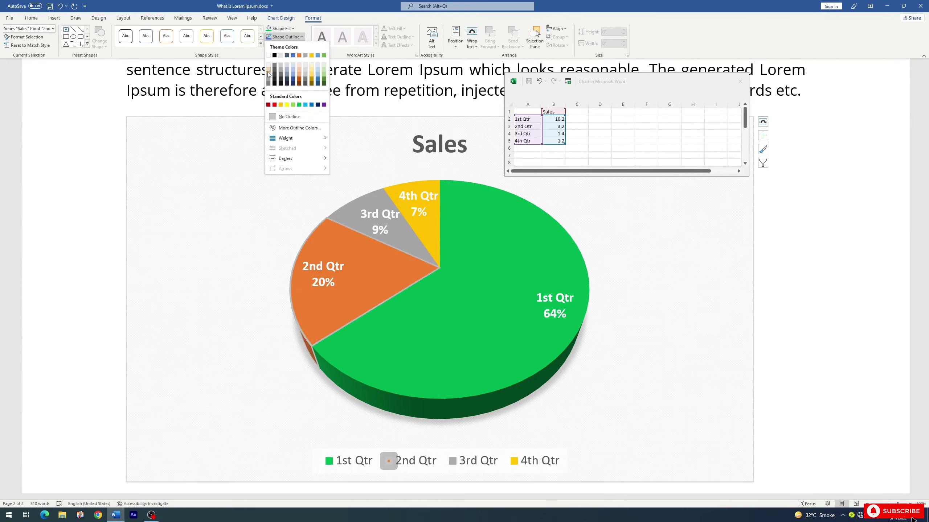
left_click(268, 56)
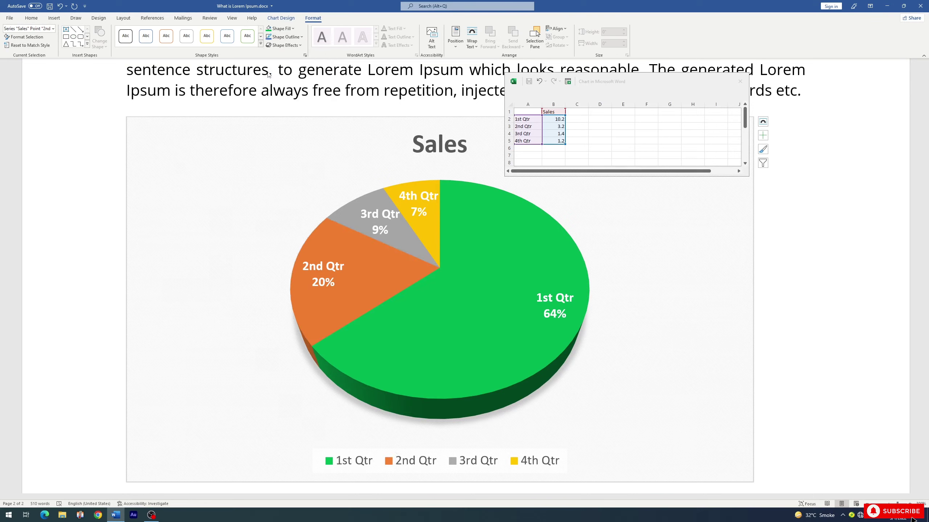
left_click(365, 217)
left_click(344, 220)
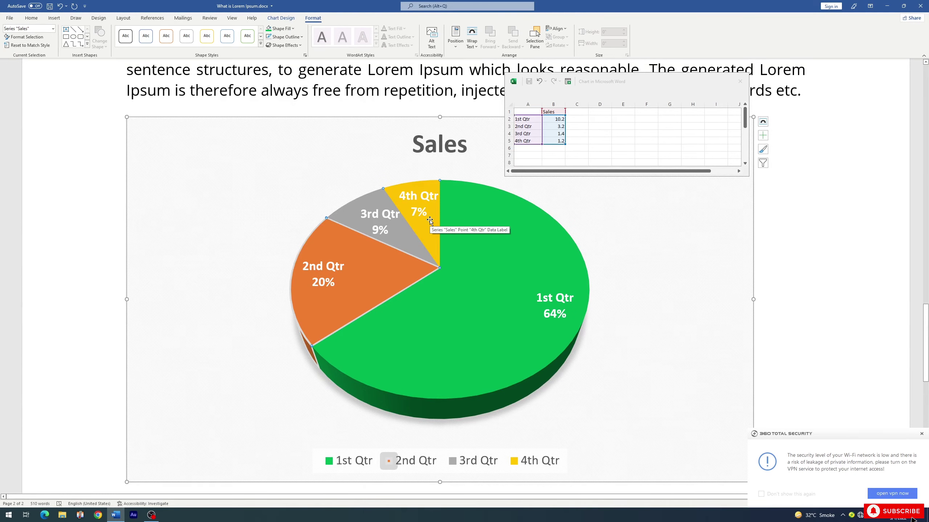
Apply the chart style with a bold SALES title and coloured labels
left_click(285, 19)
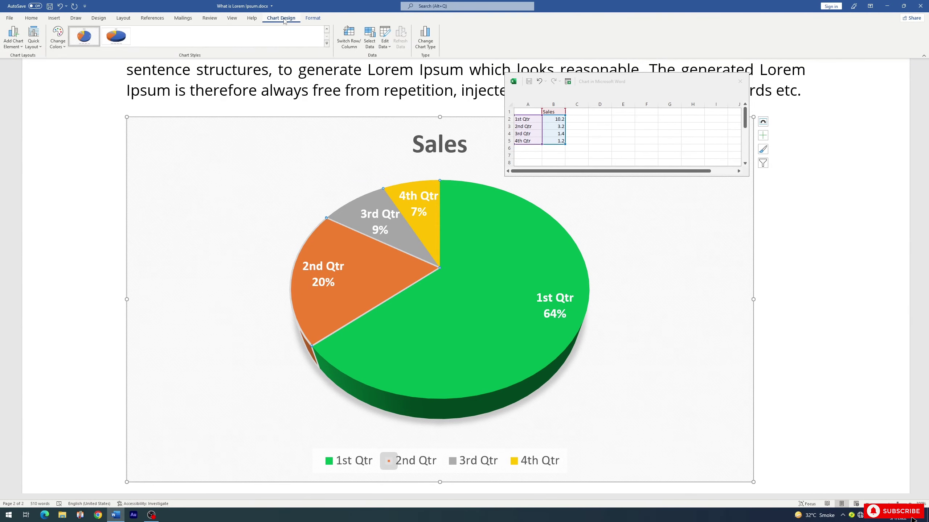
left_click(312, 18)
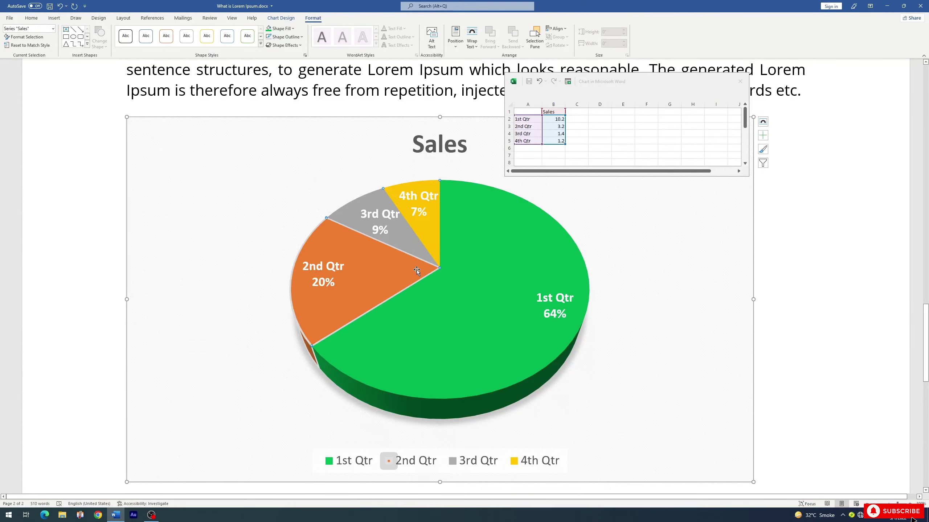
mouse_move(418, 250)
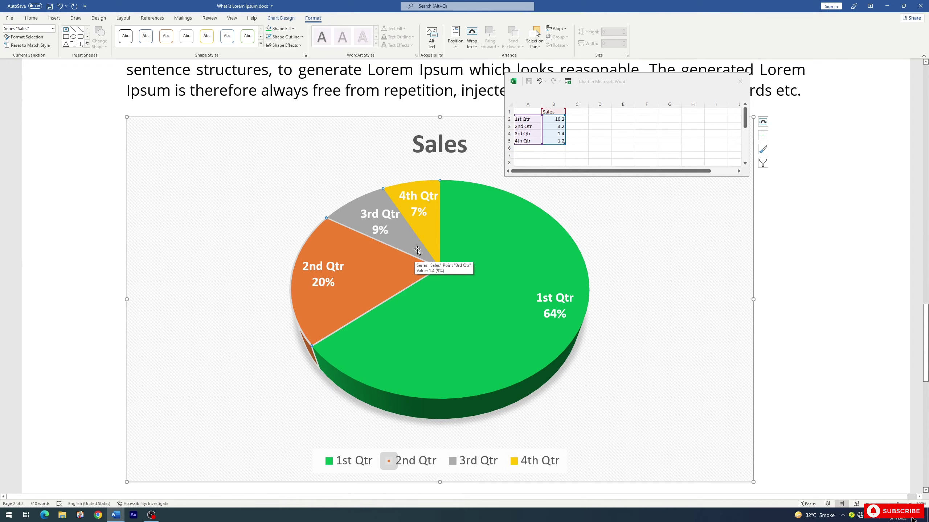
left_click(281, 18)
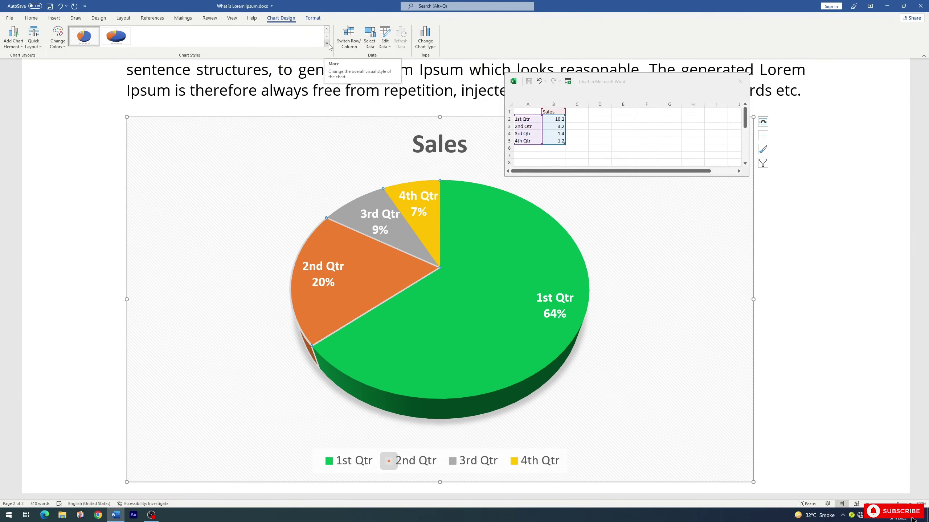
left_click(327, 44)
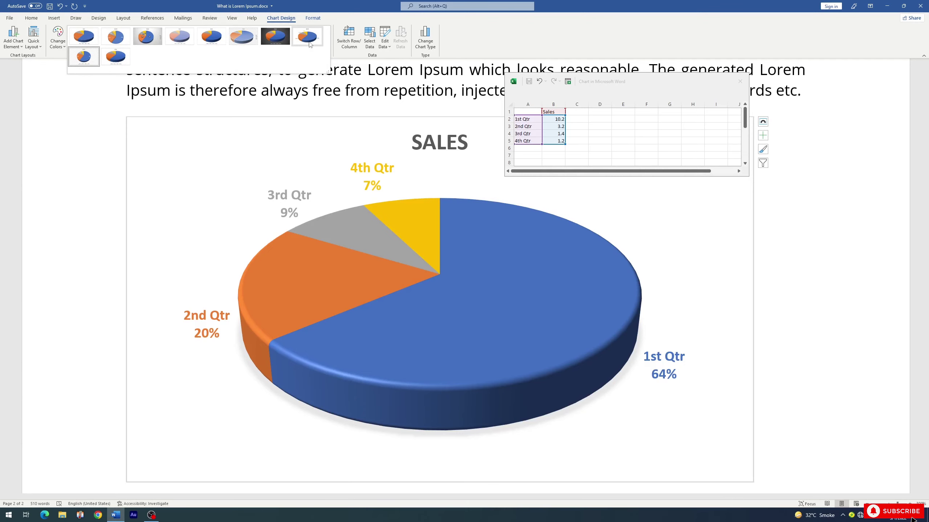
left_click(307, 37)
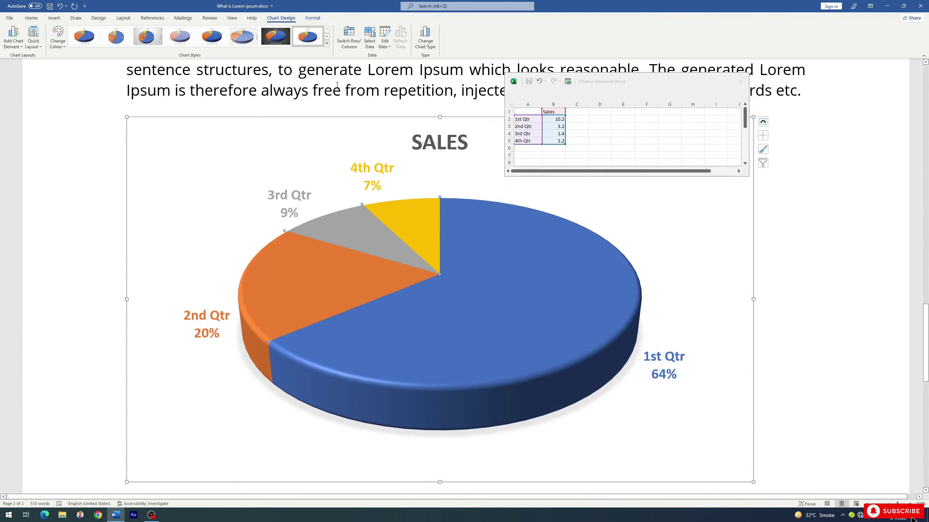
Clear the 2nd Qtr value in cell B3, then delete the whole pie chart
left_click(620, 81)
key("Delete")
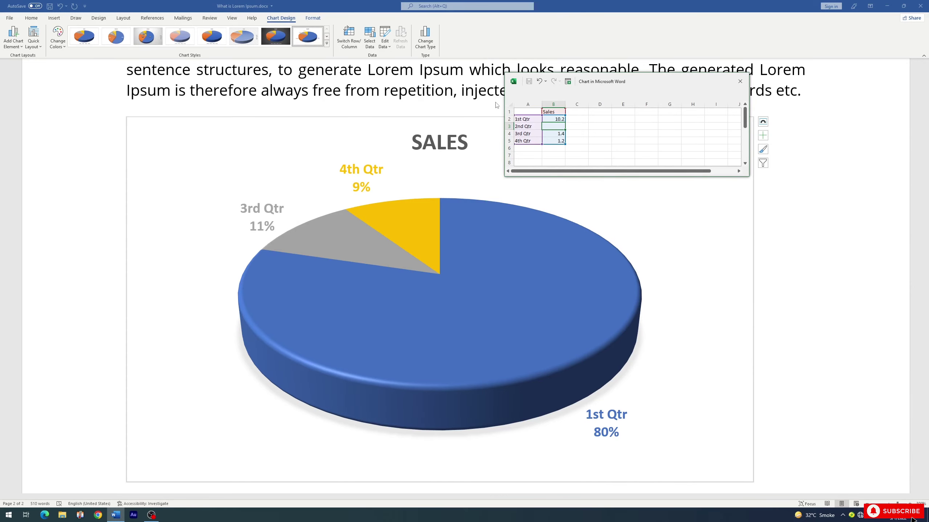
left_click(457, 117)
key("Delete")
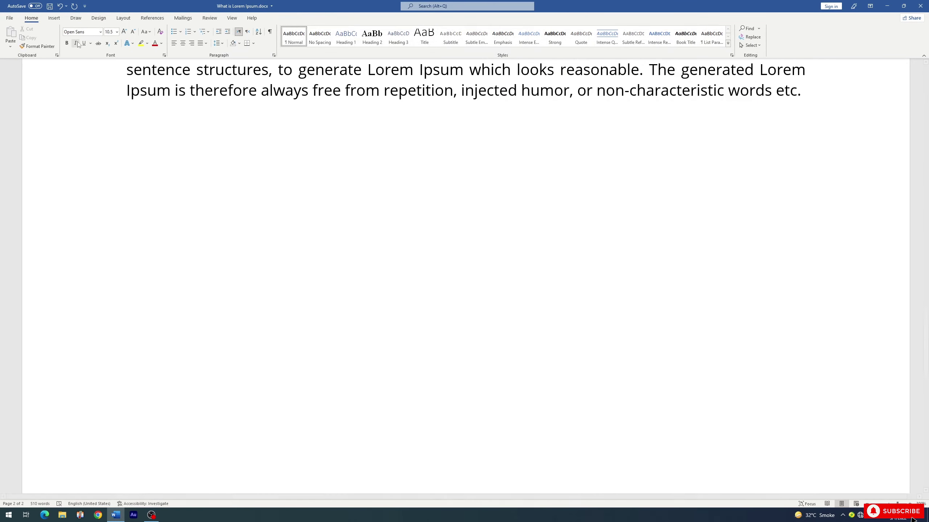
Place the cursor below the paragraph and show the Screenshot dropdown with Screen Clipping
left_click(64, 19)
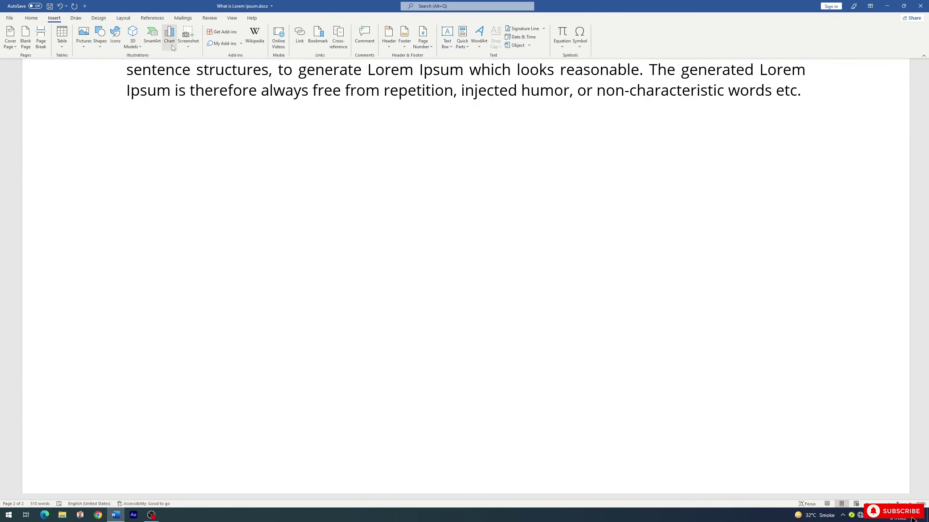
left_click(190, 52)
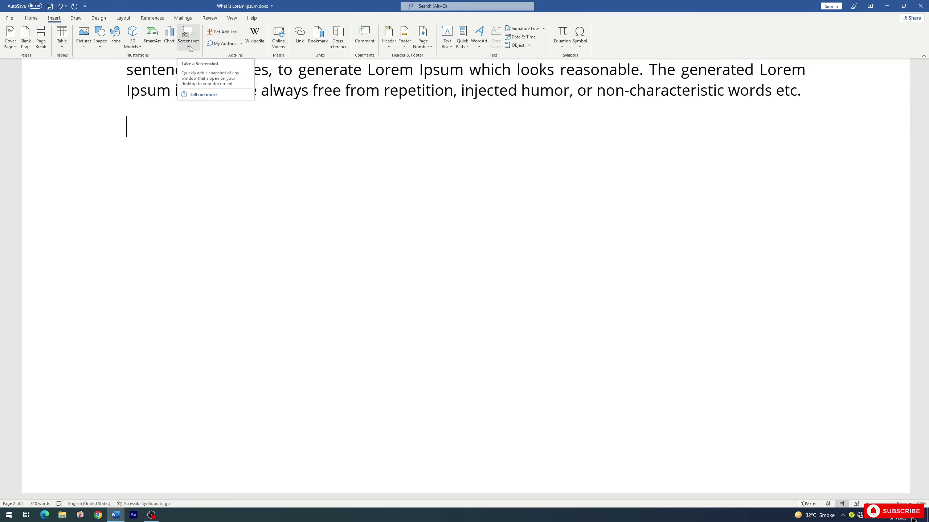
left_click(190, 44)
left_click(182, 37)
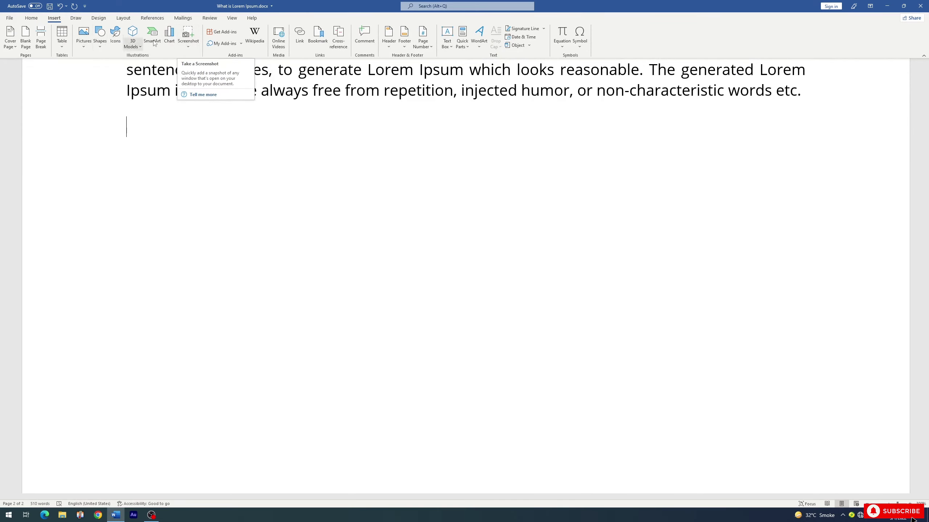
key("Escape")
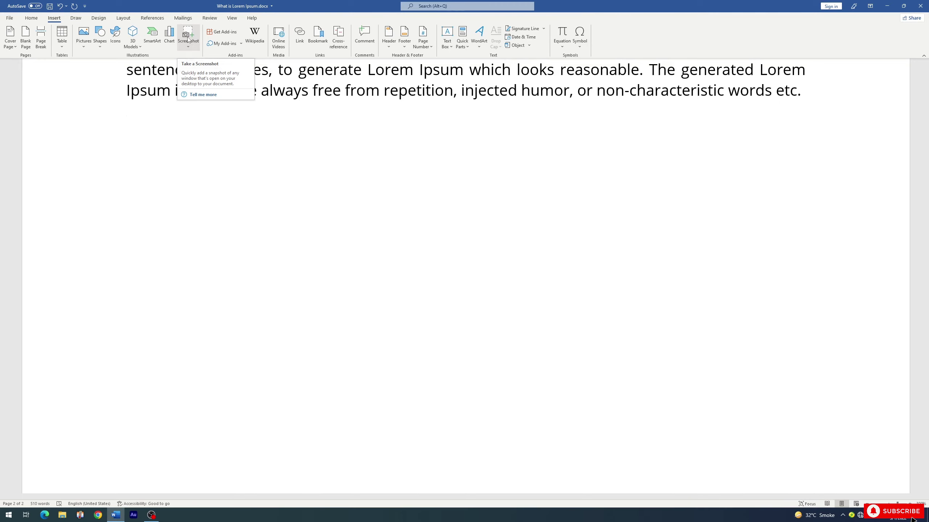
left_click(188, 38)
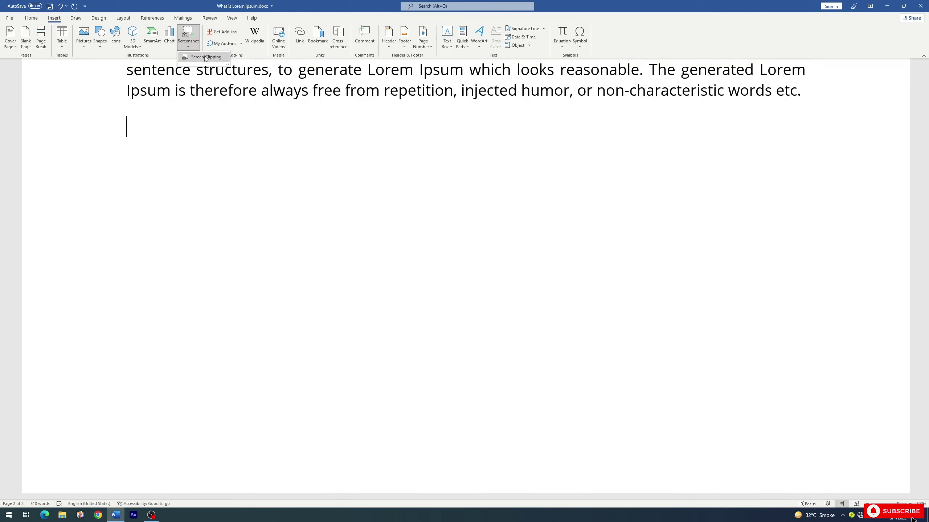
Capture the desktop wallpaper with Screen Clipping and paste it below the paragraph
left_click(205, 56)
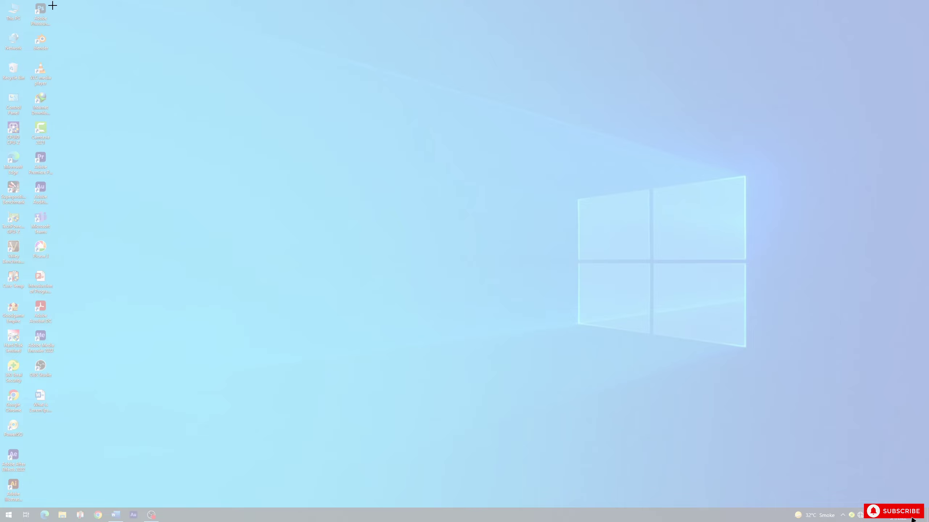
mouse_move(53, 5)
left_mouse_down()
mouse_move(695, 332)
mouse_move(774, 390)
mouse_move(784, 410)
left_mouse_up()
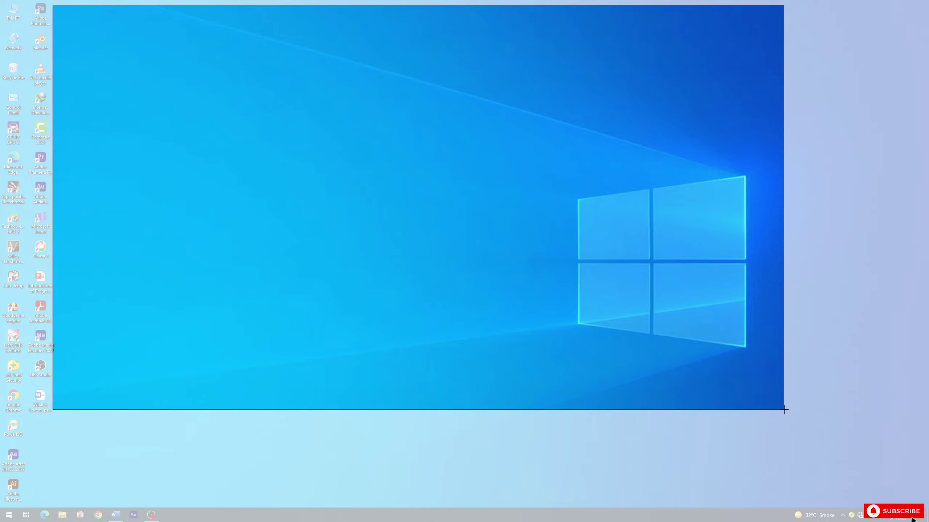
key("ctrl+v")
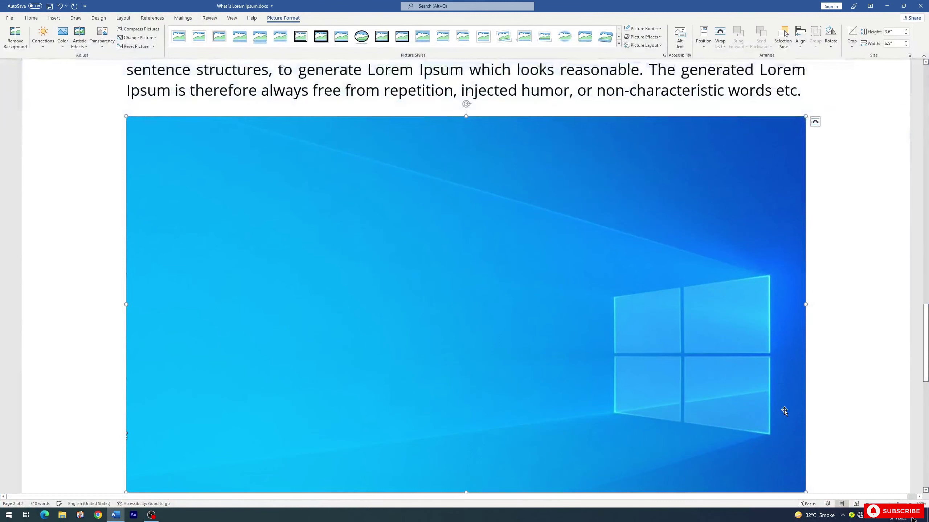
Check the wallpaper screenshot below the Lorem Ipsum paragraph and return to the Insert ribbon
scroll(383, 228, "down", 2)
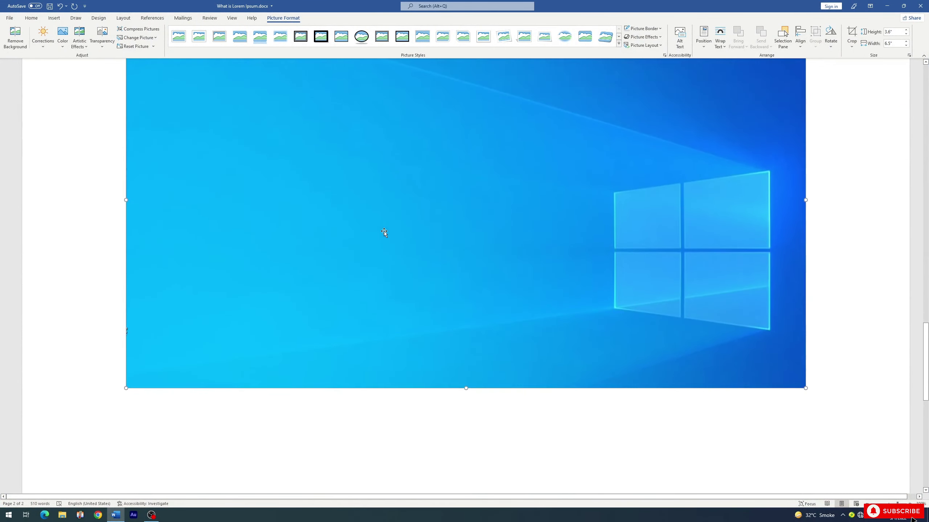
scroll(384, 231, "up", 2)
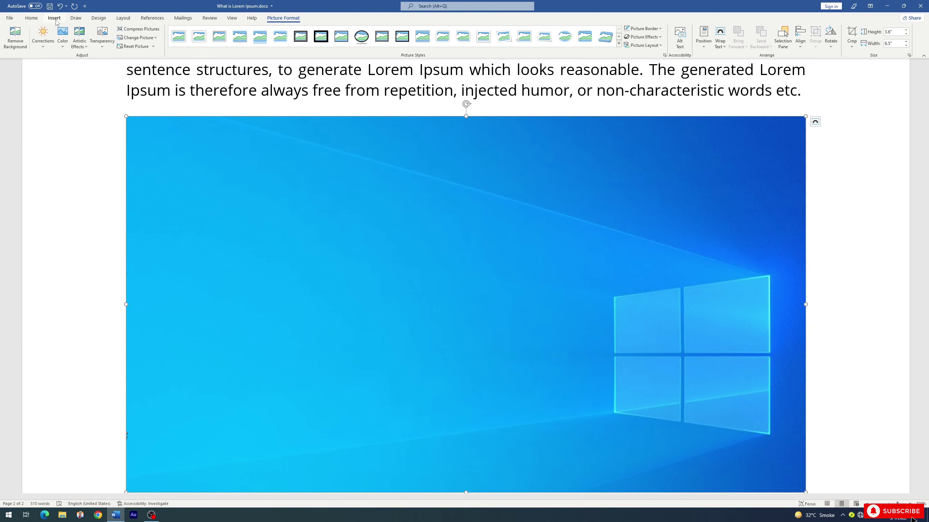
left_click(55, 19)
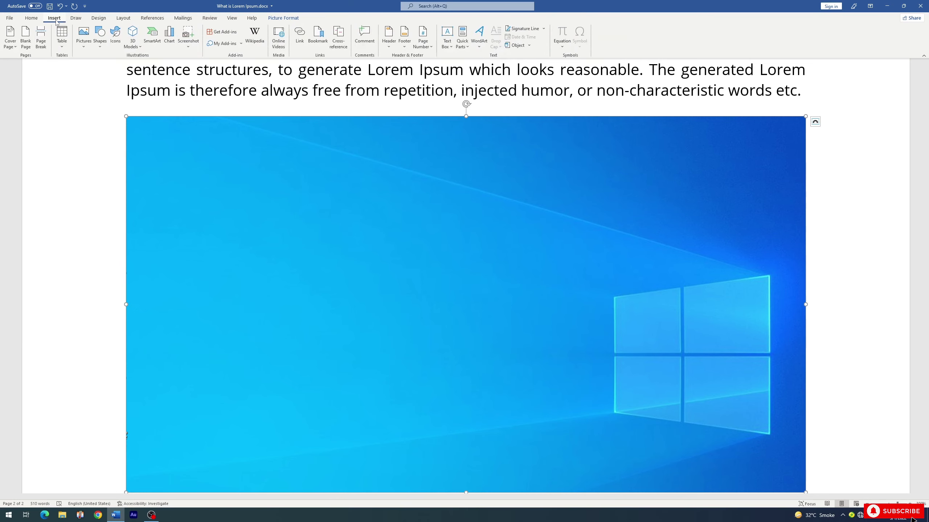